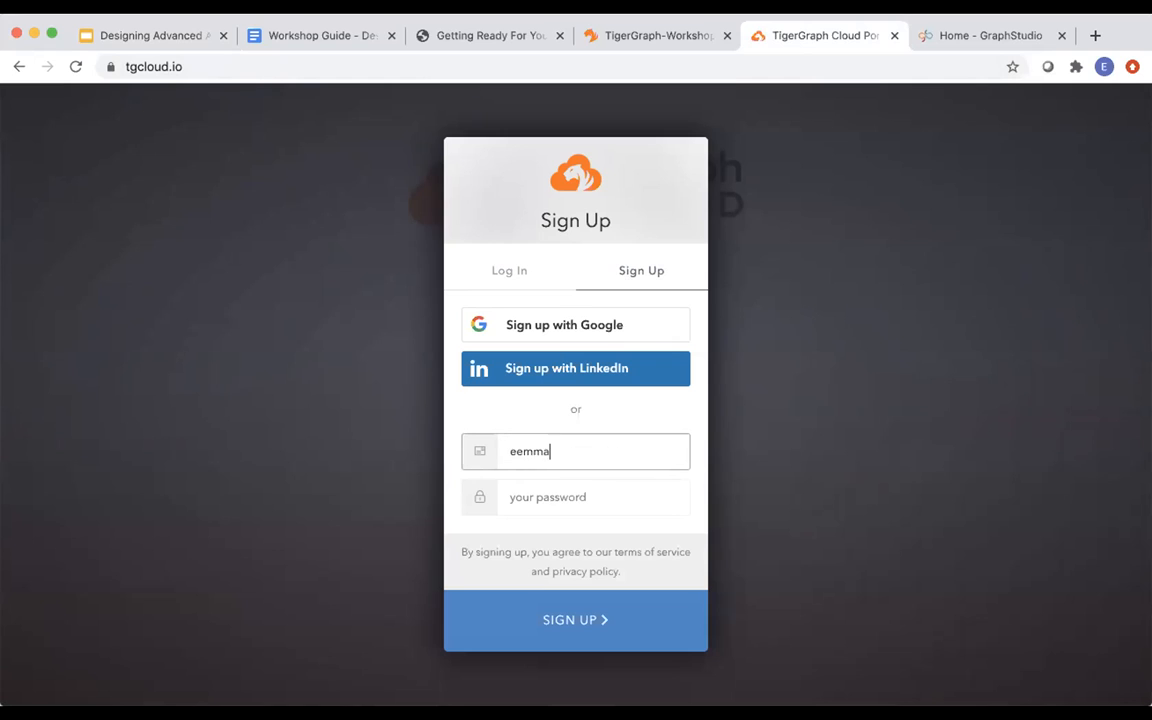
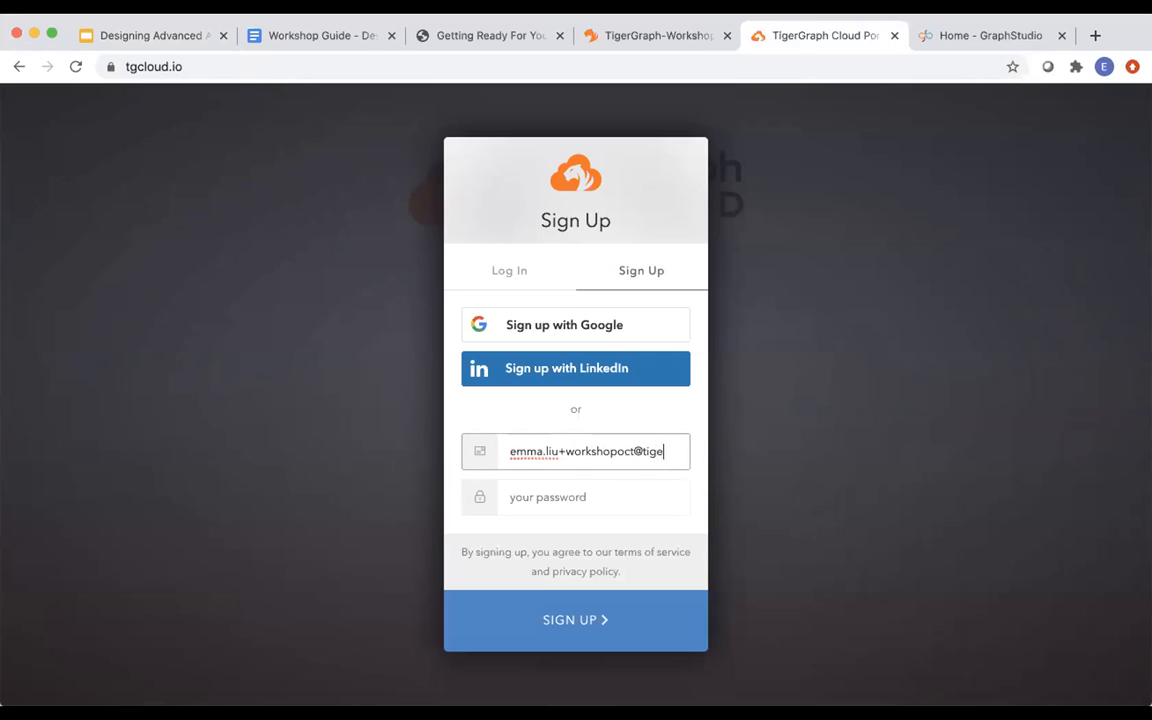
Sign up with the workshop email address and a password, then return to the login page from the unverified-email reminder.
{"action": "left_click", "coordinate": [557, 498]}
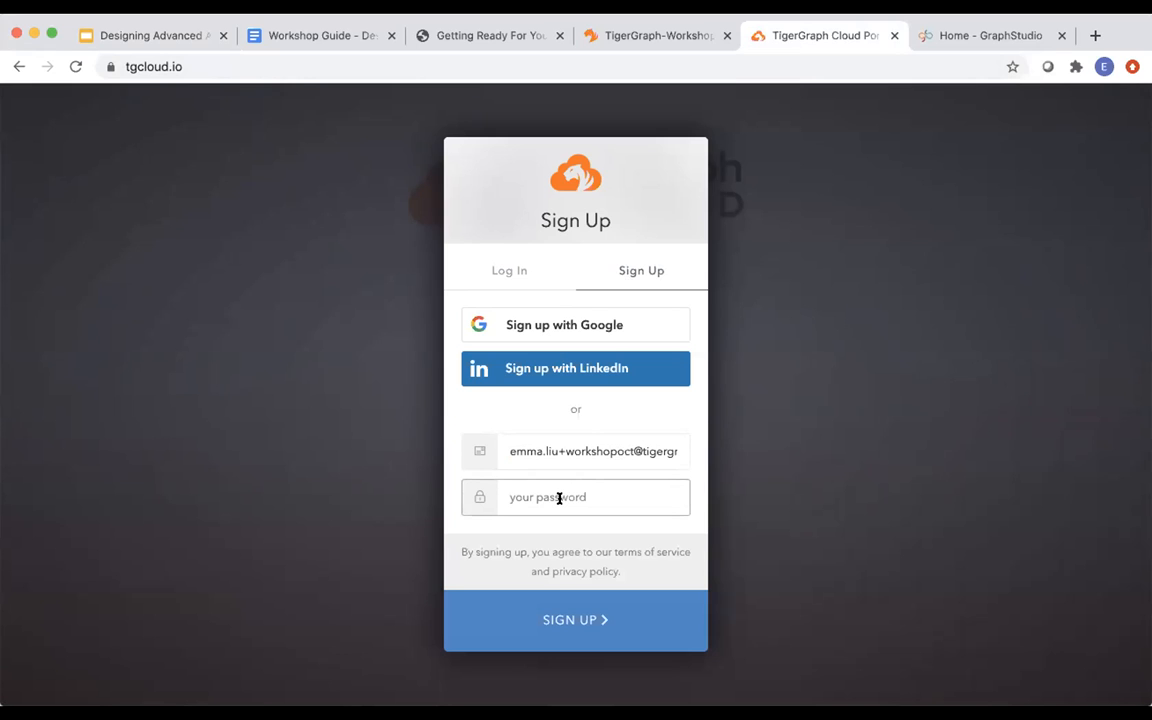
{"action": "type", "text": "•••••••••"}
{"action": "key", "text": "BackSpace"}
{"action": "key", "text": "BackSpace"}
{"action": "key", "text": "BackSpace"}
{"action": "key", "text": "BackSpace"}
{"action": "key", "text": "BackSpace"}
{"action": "key", "text": "BackSpace"}
{"action": "key", "text": "BackSpace"}
{"action": "key", "text": "BackSpace"}
{"action": "key", "text": "BackSpace"}
{"action": "type", "text": "••••••••••"}
{"action": "left_click", "coordinate": [577, 628]}
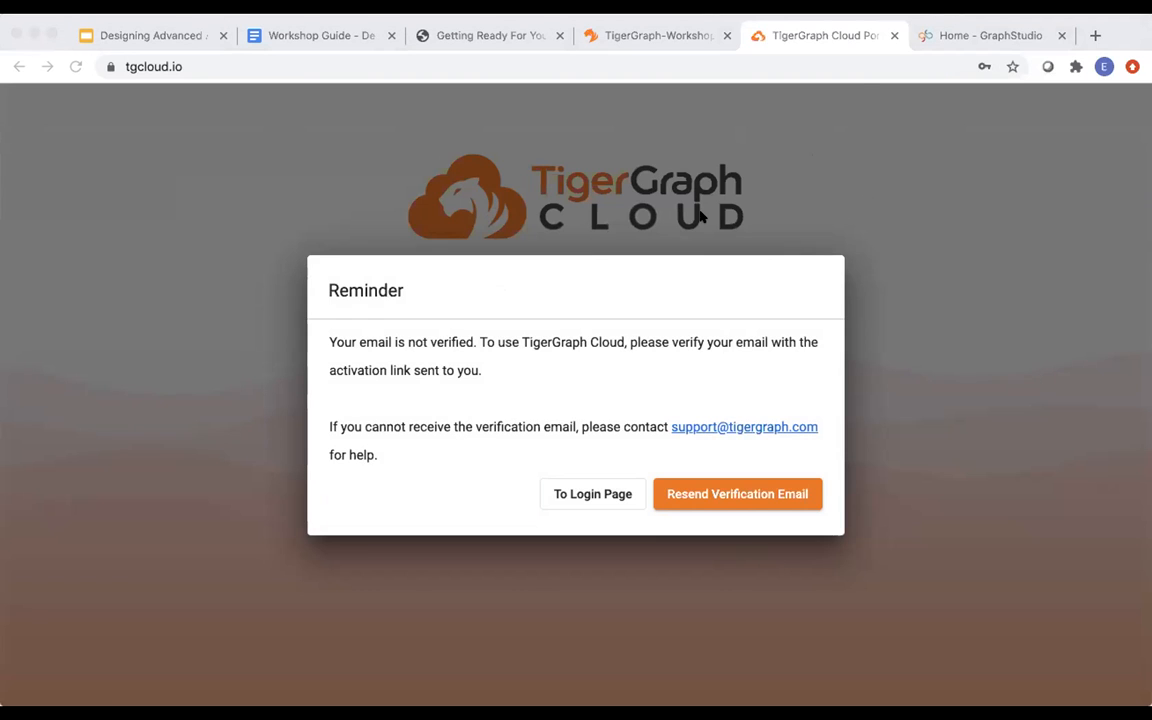
{"action": "left_click", "coordinate": [680, 235]}
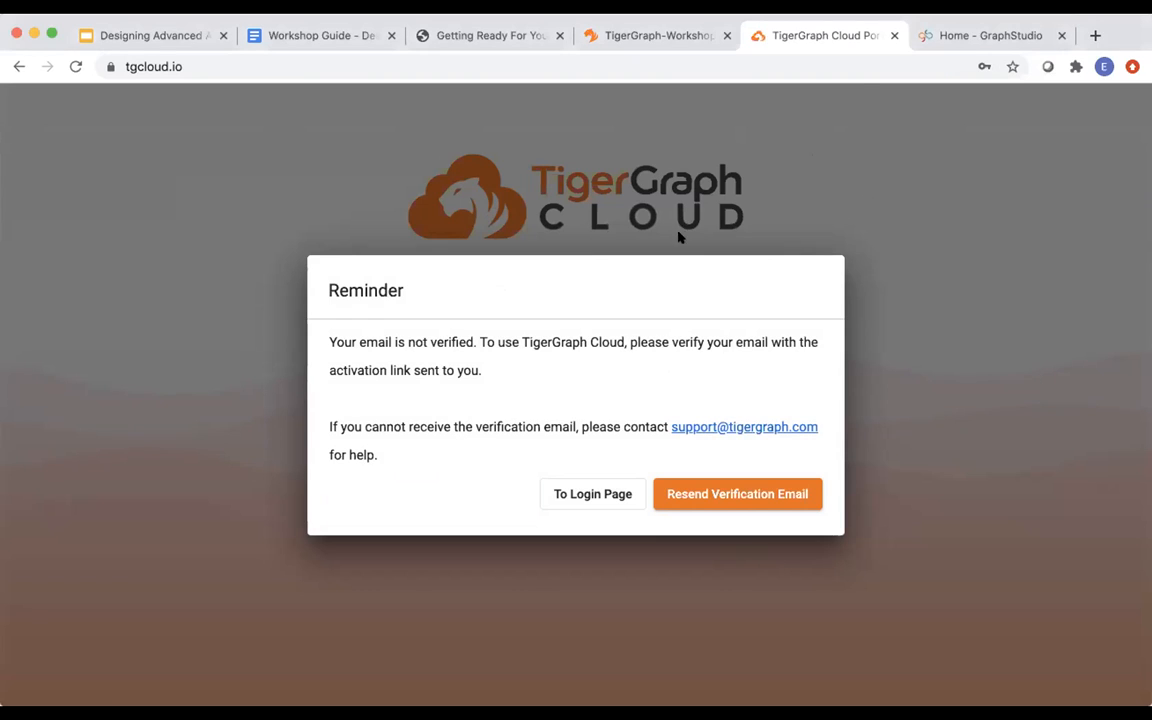
{"action": "left_click", "coordinate": [600, 491]}
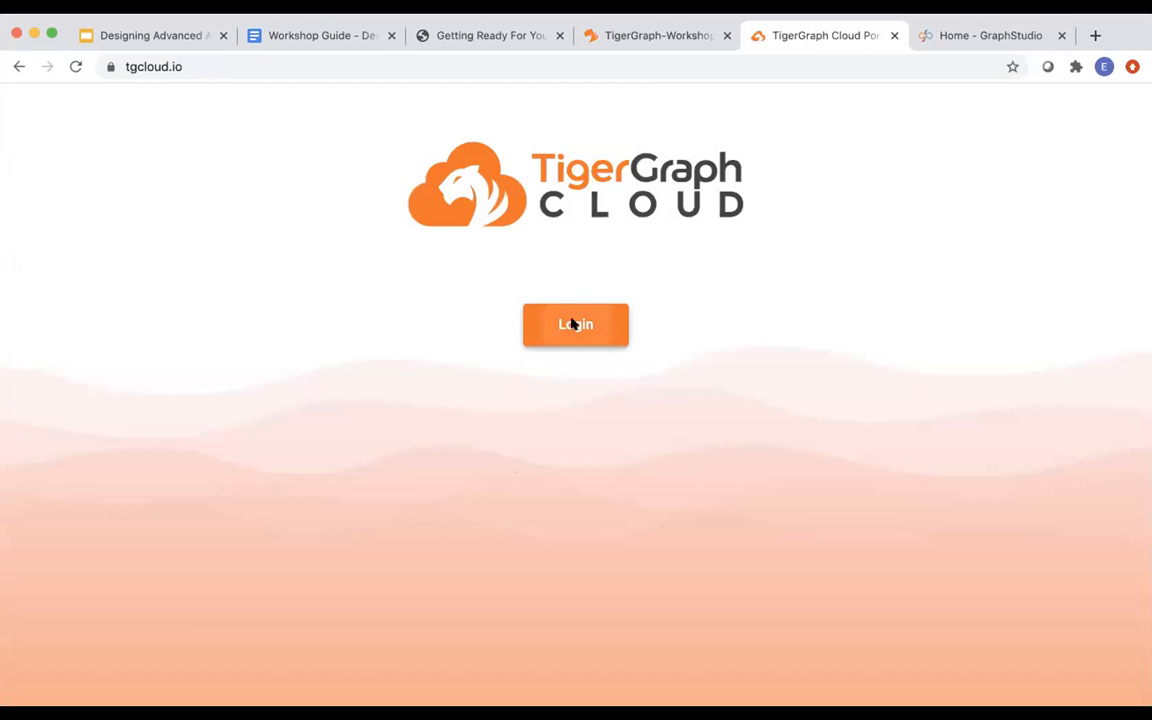
Try logging in with the account email and password, retrying after it is rejected.
{"action": "left_click", "coordinate": [574, 324]}
{"action": "left_click", "coordinate": [545, 462]}
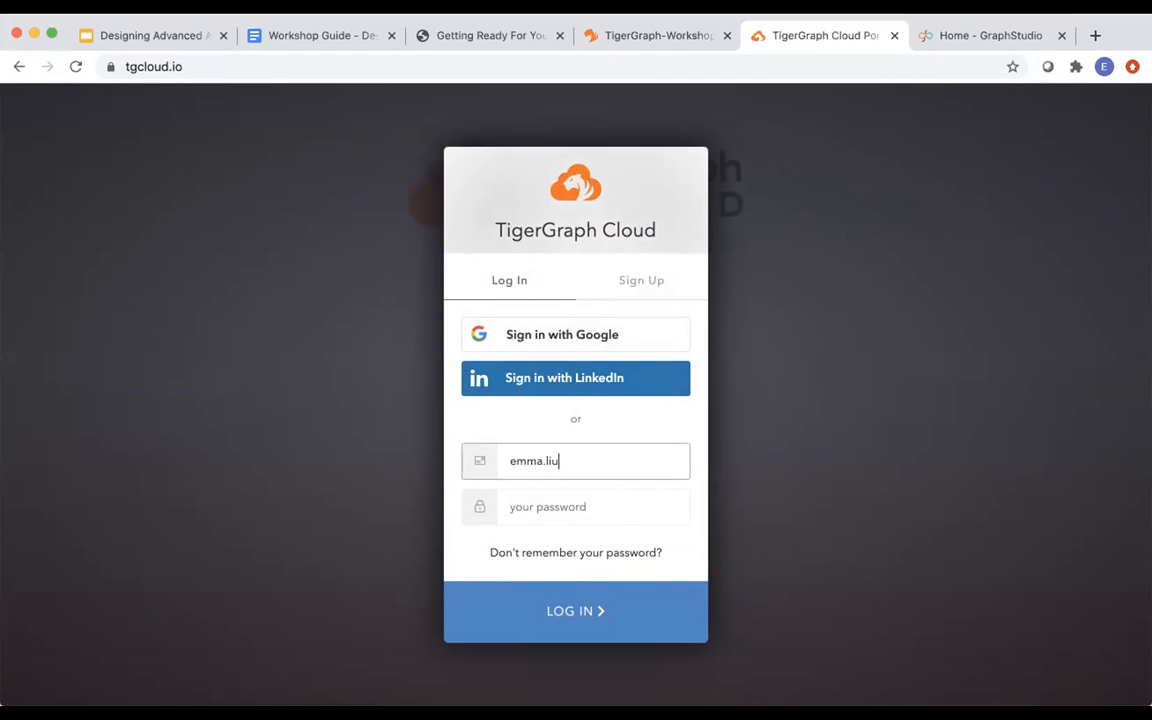
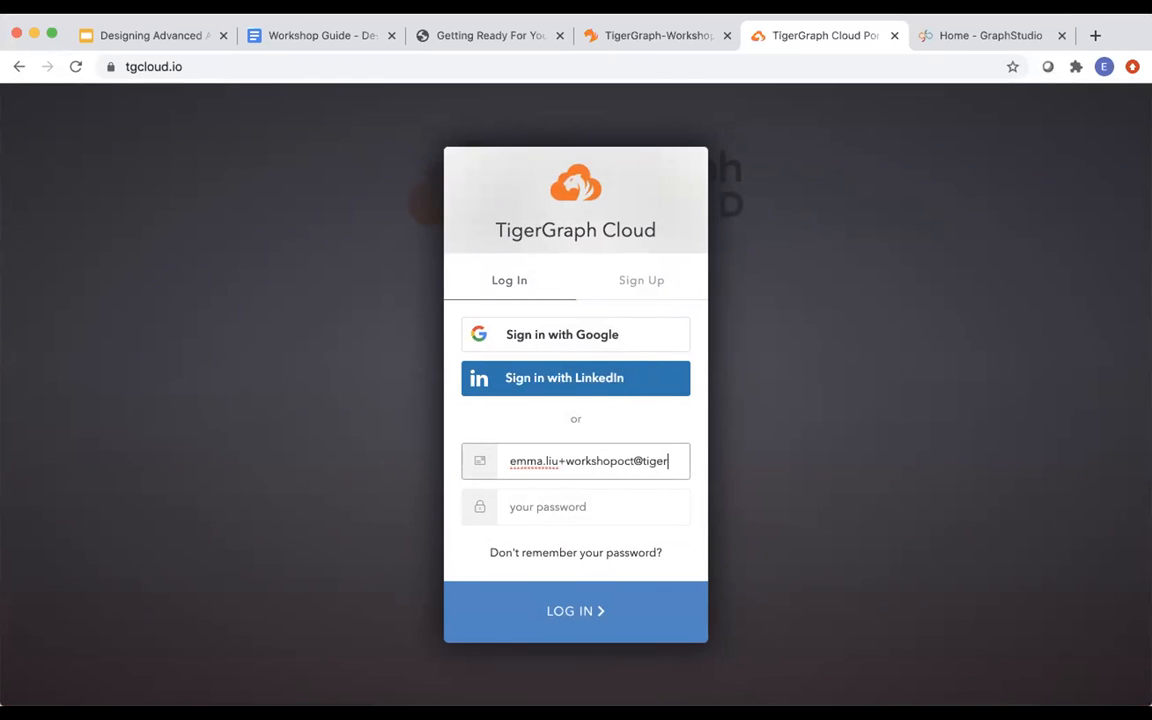
{"action": "left_click", "coordinate": [545, 506]}
{"action": "type", "text": "••••••••••"}
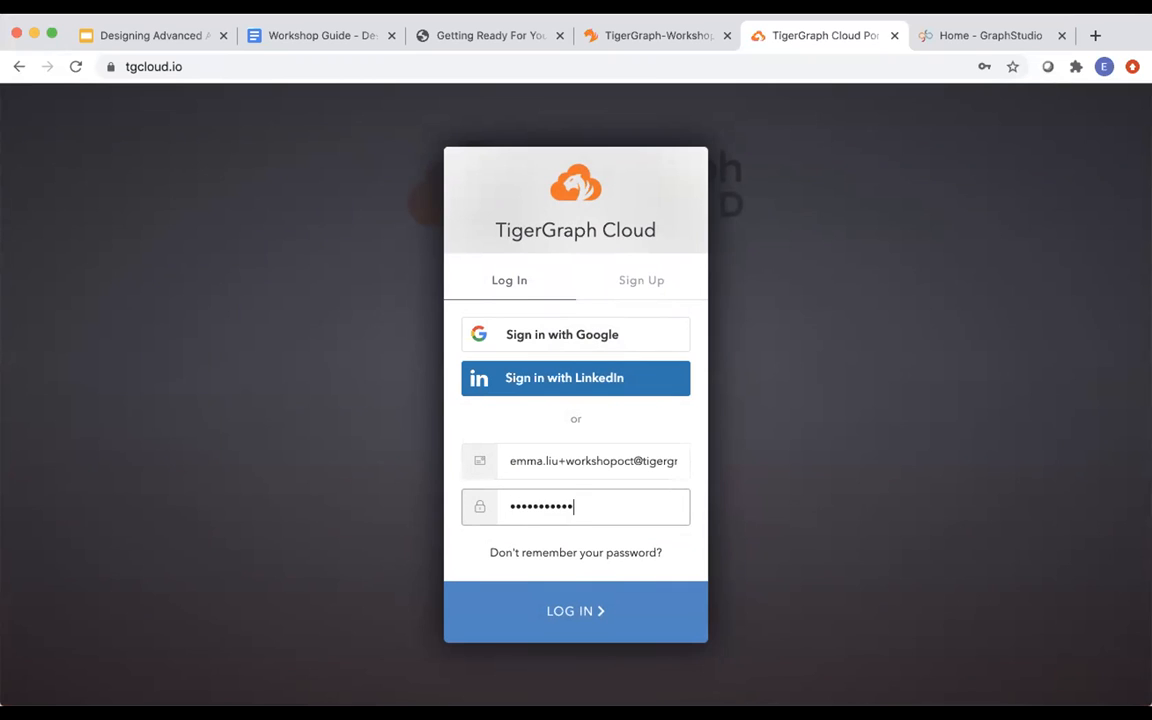
{"action": "left_click", "coordinate": [571, 612]}
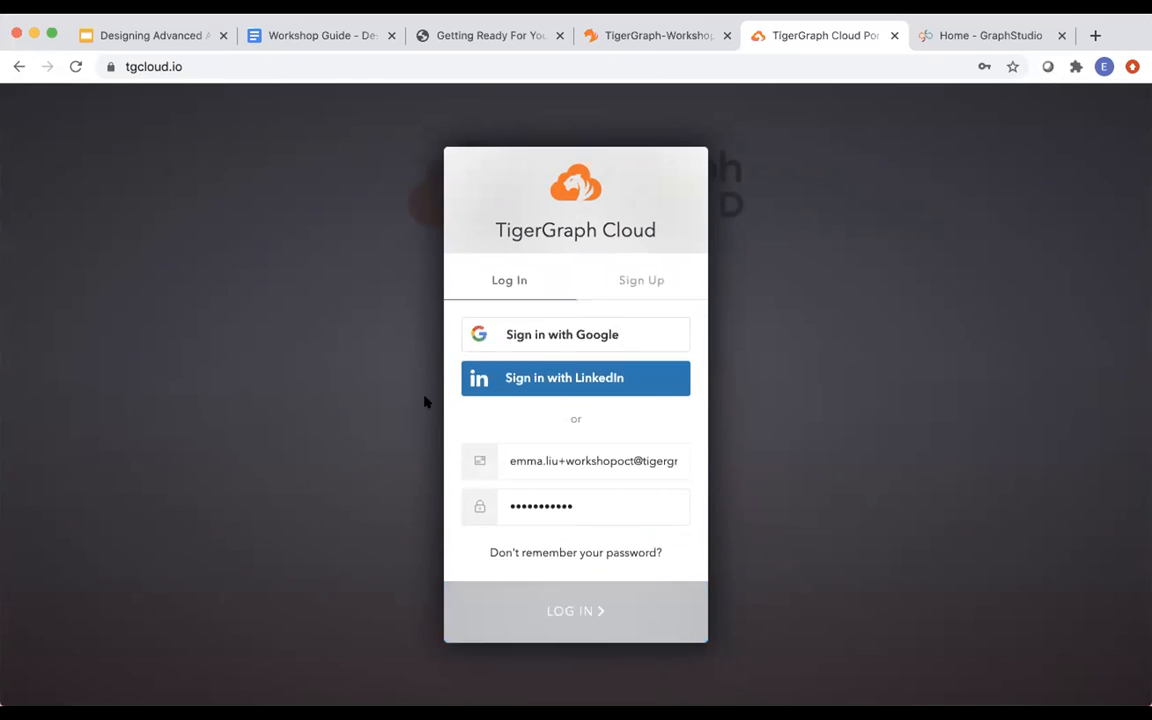
{"action": "left_click", "coordinate": [573, 522]}
{"action": "left_click", "coordinate": [586, 632]}
Retype the password for two more failed attempts, then send a password-reset email.
{"action": "left_click_drag", "start_coordinate": [580, 525], "coordinate": [447, 505]}
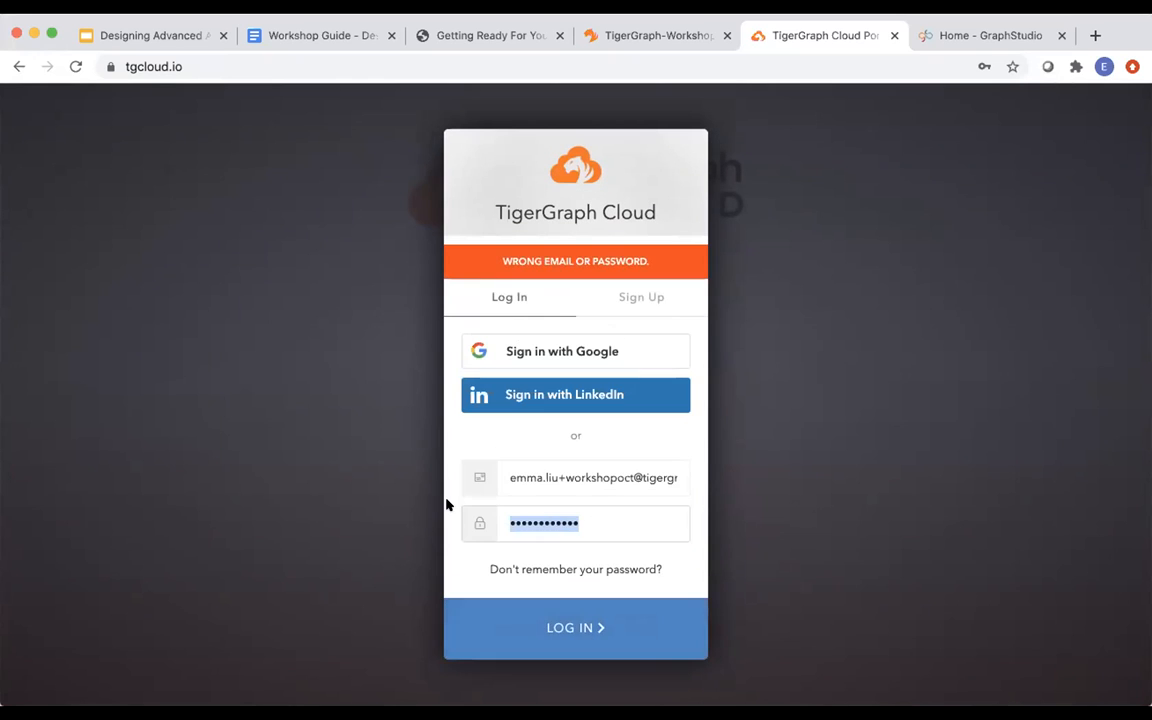
{"action": "type", "text": "••••••••••••"}
{"action": "left_click", "coordinate": [480, 626]}
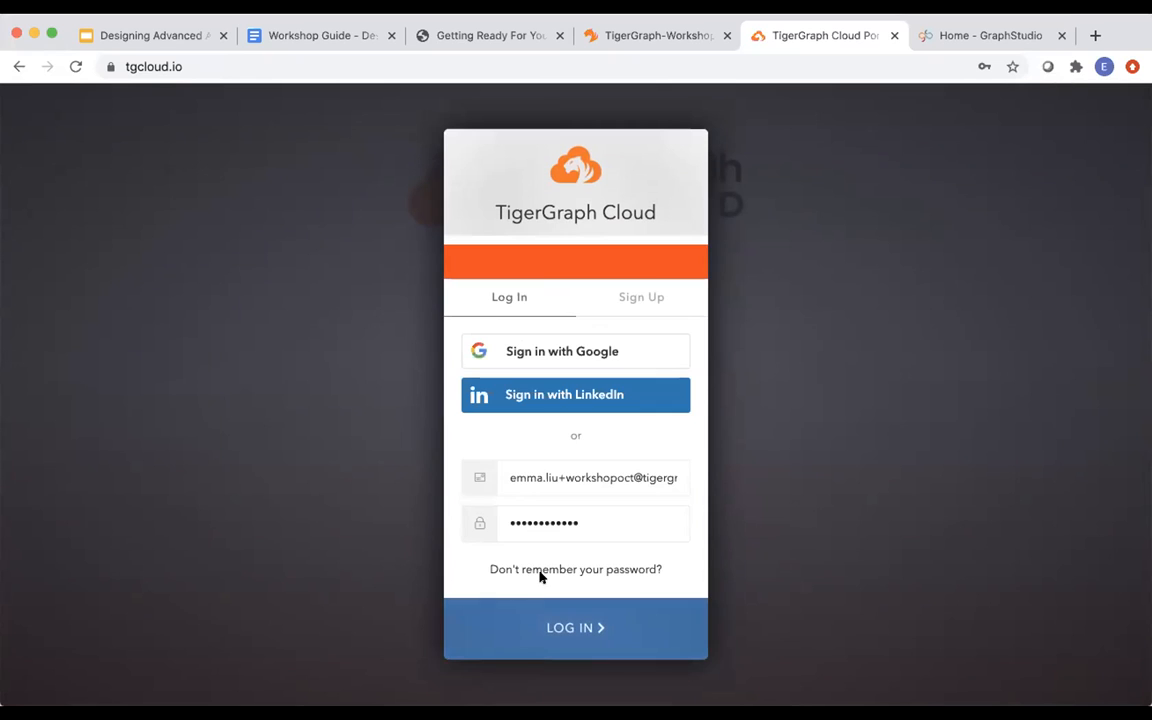
{"action": "left_click_drag", "start_coordinate": [653, 522], "coordinate": [474, 517]}
{"action": "type", "text": "•••••••••••"}
{"action": "left_click", "coordinate": [537, 625]}
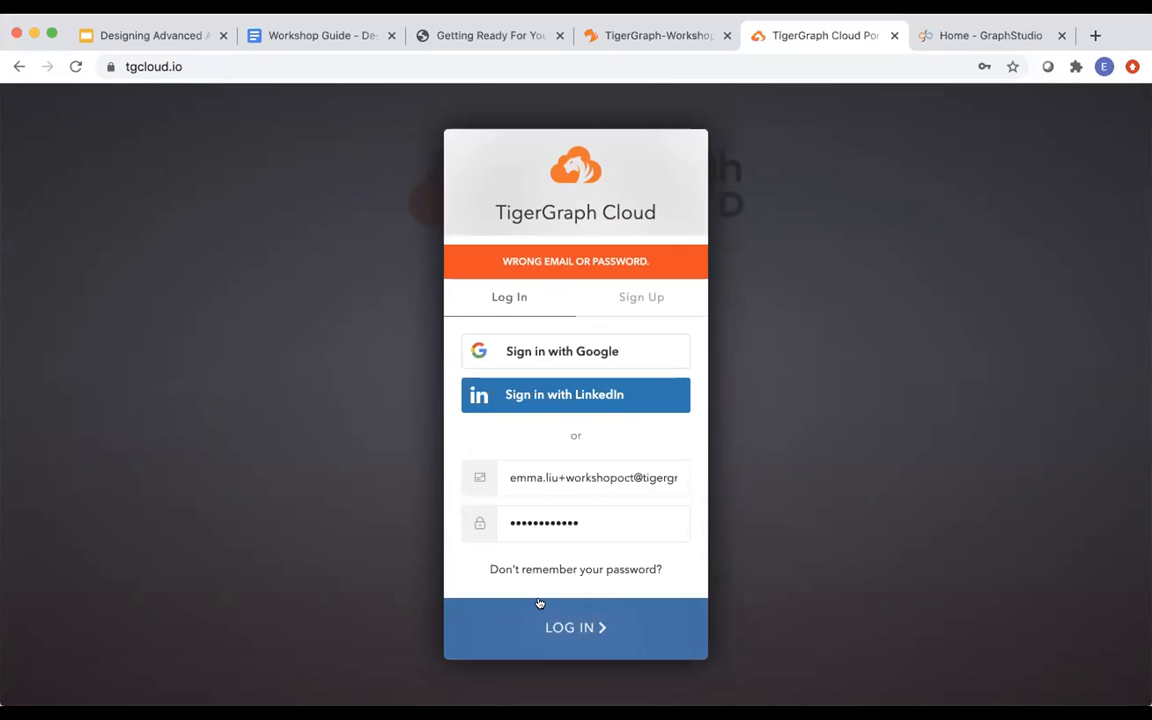
{"action": "left_click", "coordinate": [544, 568]}
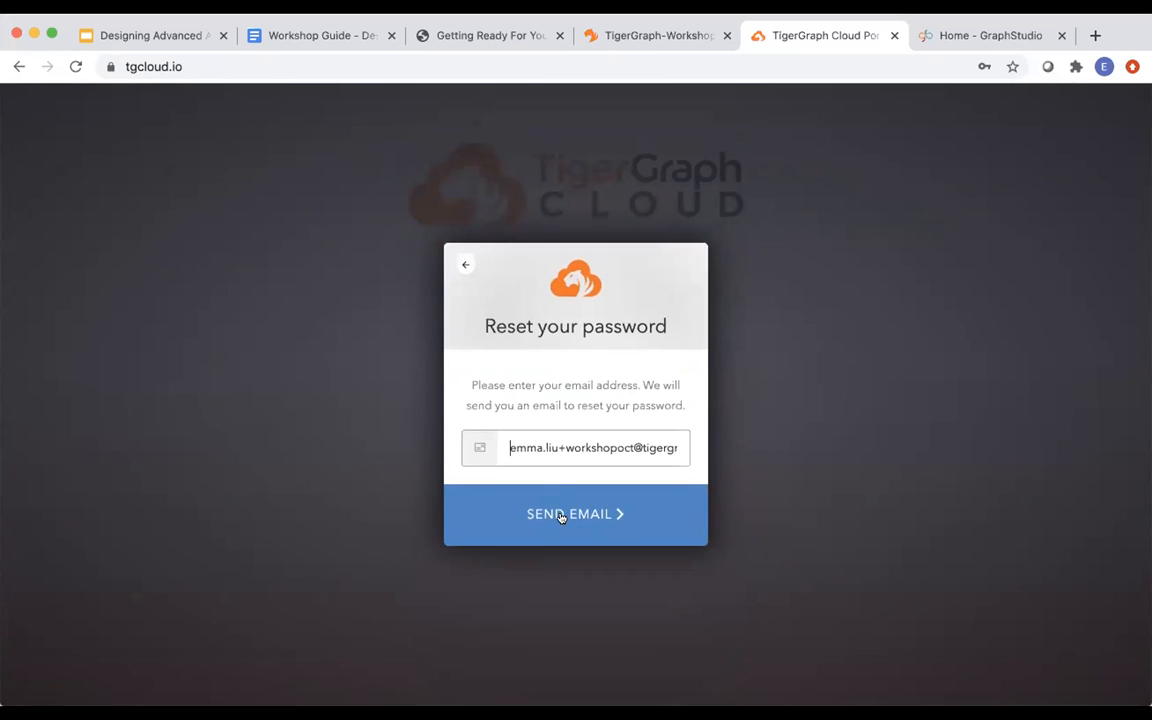
{"action": "left_click", "coordinate": [563, 514]}
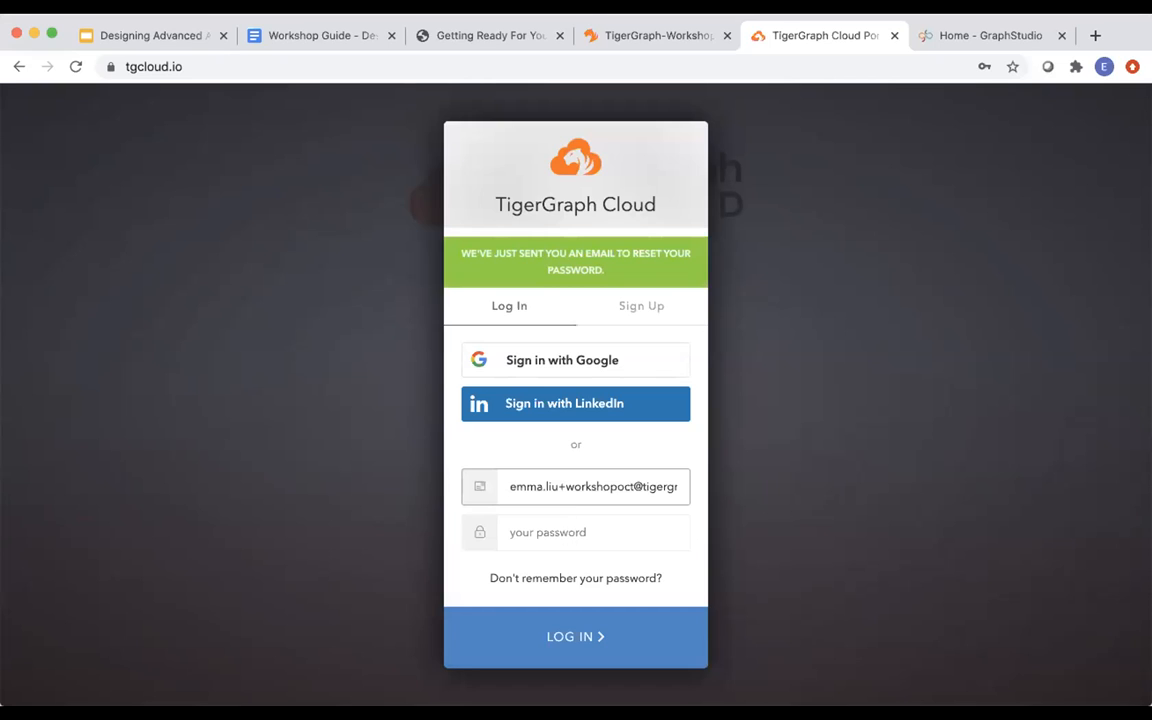
Back in the browser, log in with the newly reset password.
{"action": "key", "text": "super+Tab"}
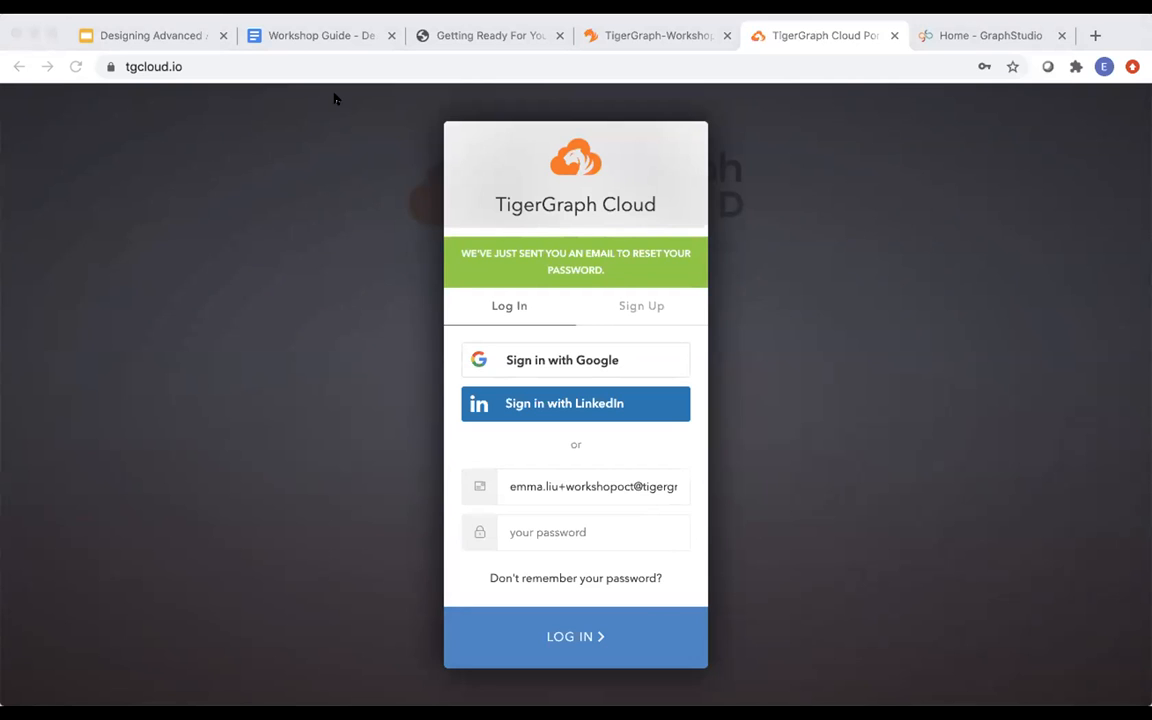
{"action": "left_click", "coordinate": [300, 92]}
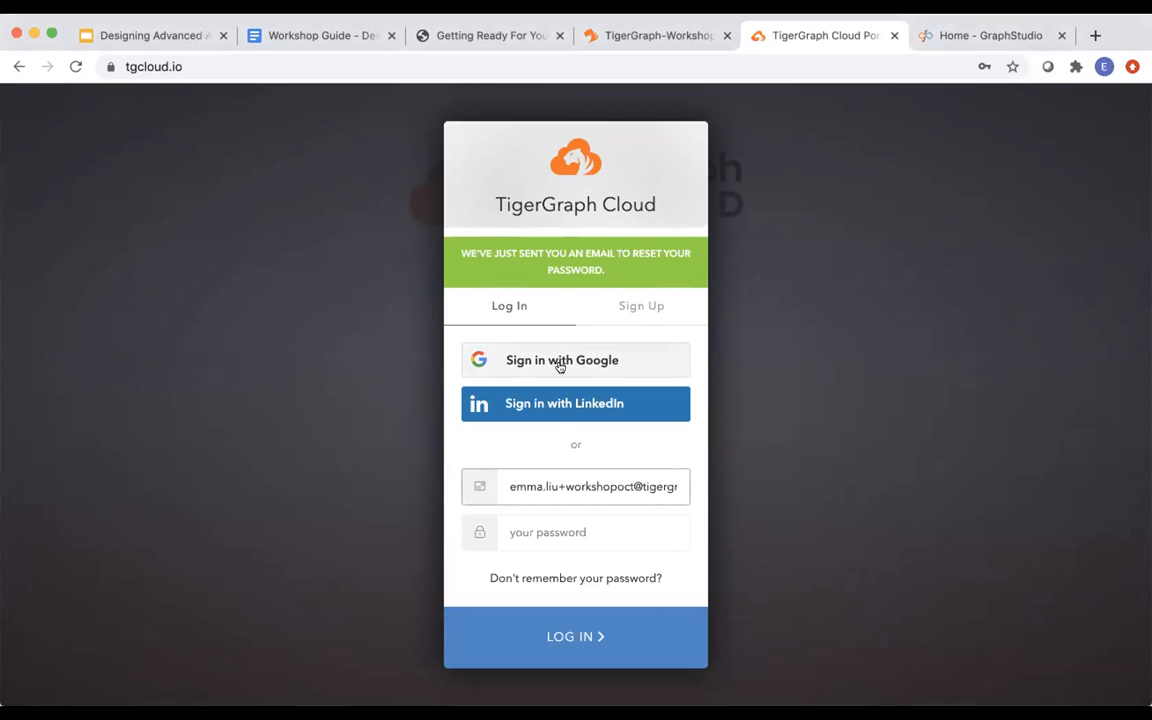
{"action": "left_click", "coordinate": [543, 527]}
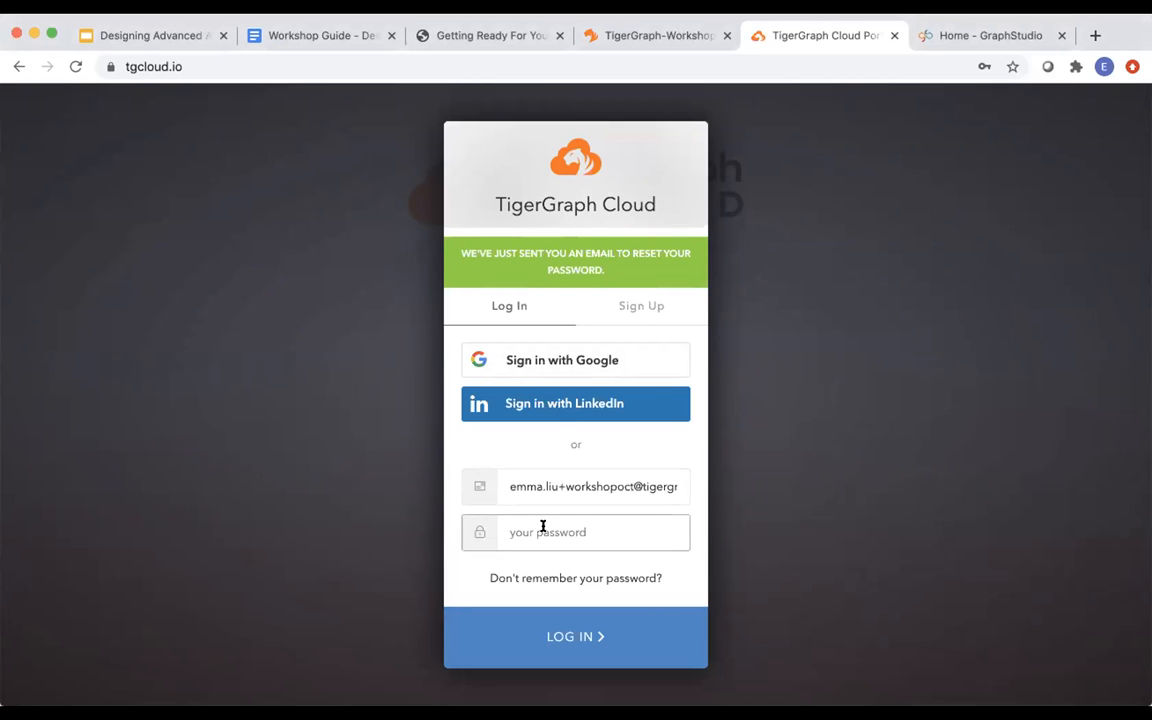
{"action": "type", "text": "*********"}
{"action": "left_click", "coordinate": [568, 632]}
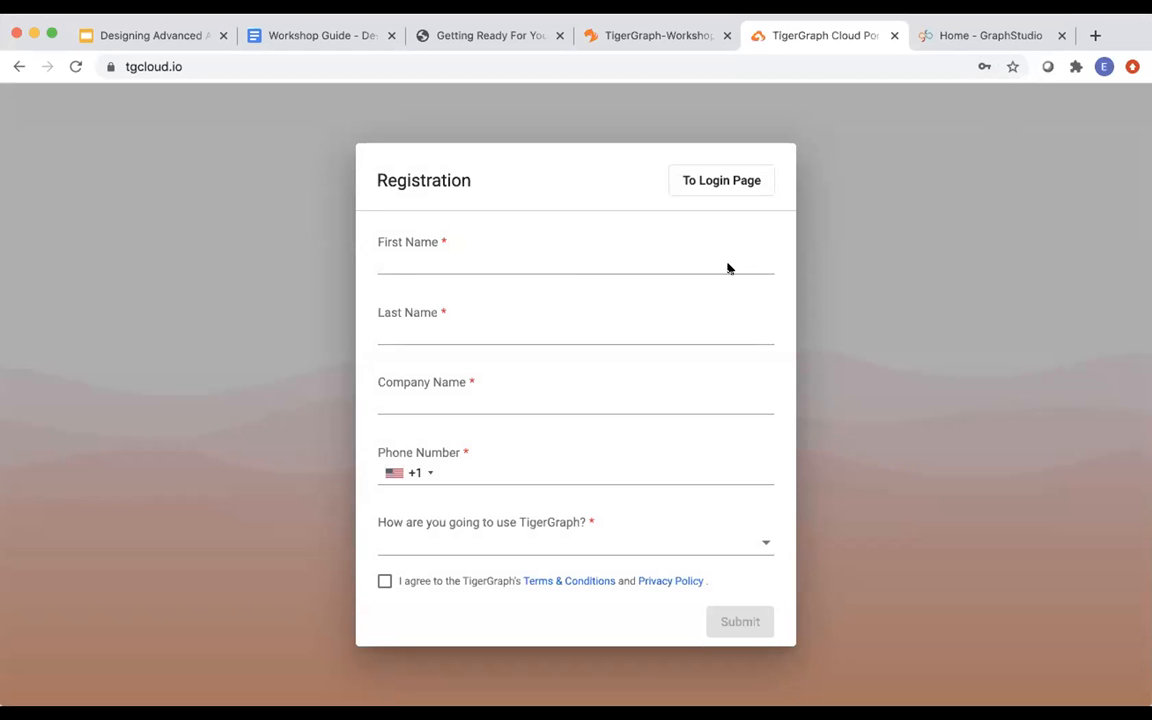
Autofill saved contact details, choose Testing and Evaluation as intended use, accept the terms and submit.
{"action": "left_click", "coordinate": [636, 258]}
{"action": "left_click", "coordinate": [615, 288]}
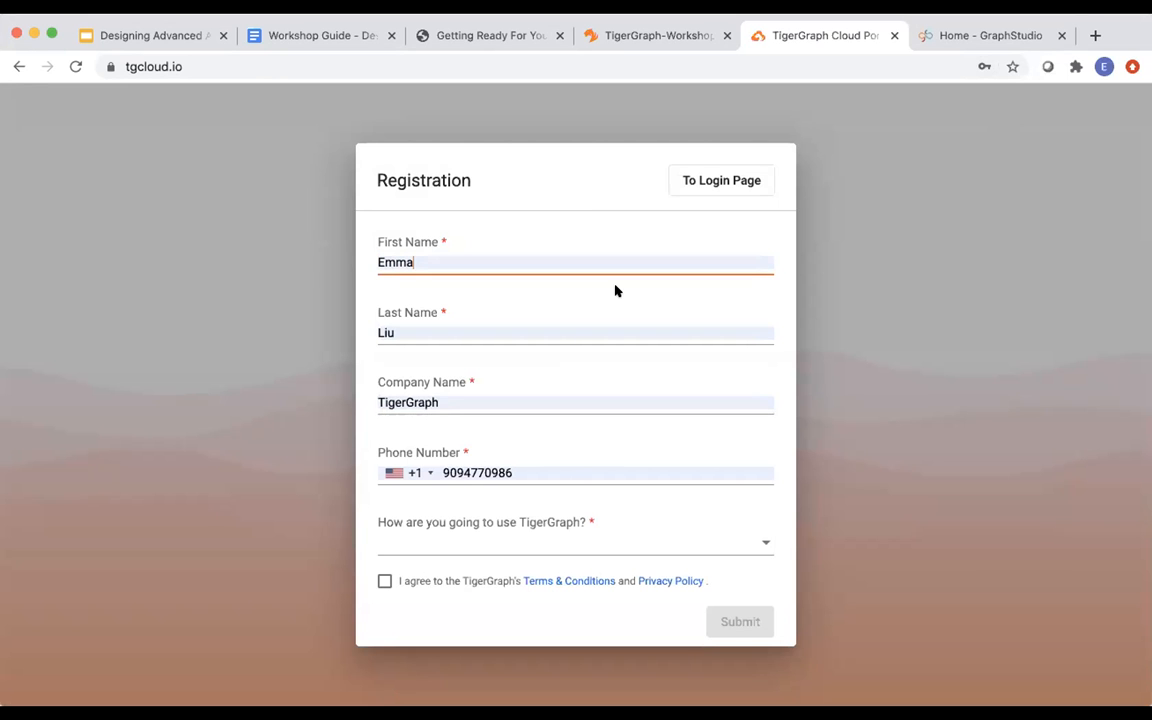
{"action": "left_click", "coordinate": [545, 539]}
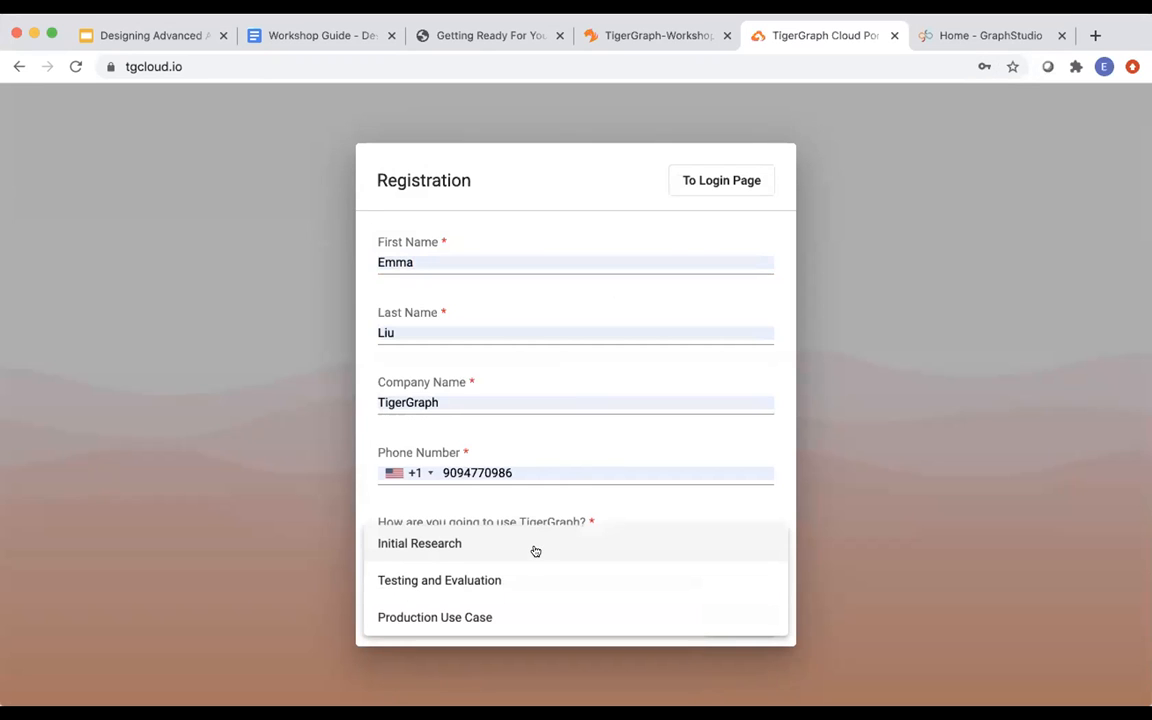
{"action": "left_click", "coordinate": [520, 590]}
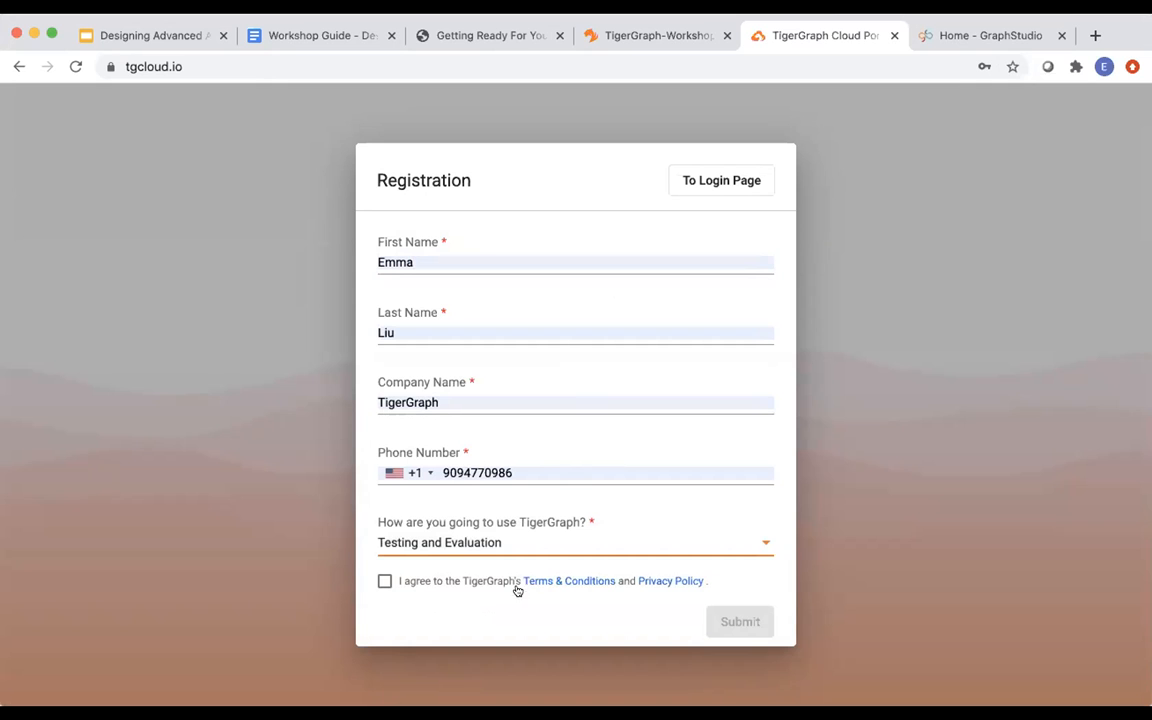
{"action": "left_click", "coordinate": [384, 581]}
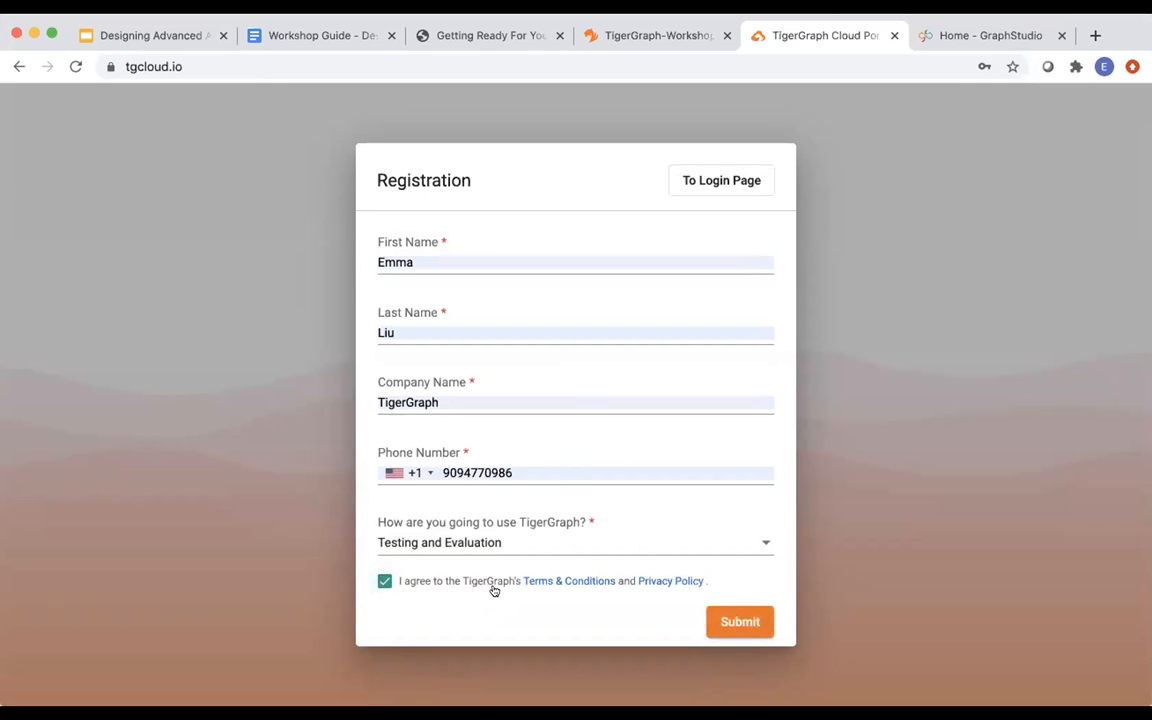
{"action": "left_click", "coordinate": [722, 621]}
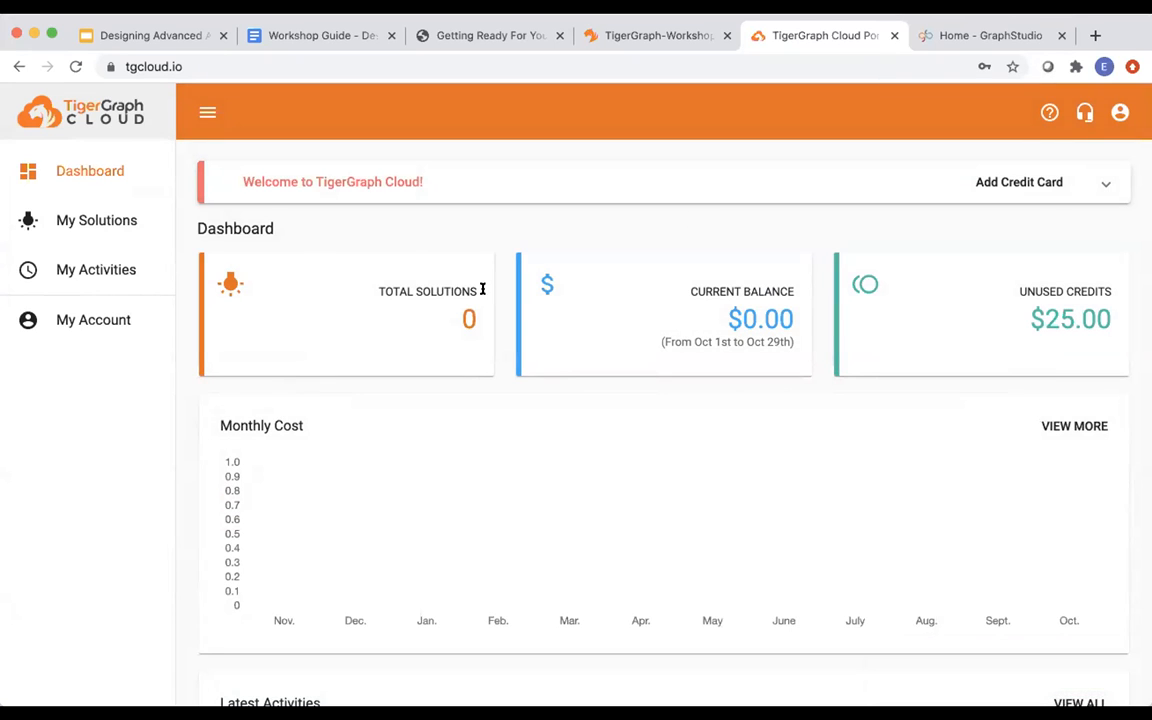
From My Solutions, start a new solution and keep TigerGraph version 3.0.5.
{"action": "left_click", "coordinate": [108, 224]}
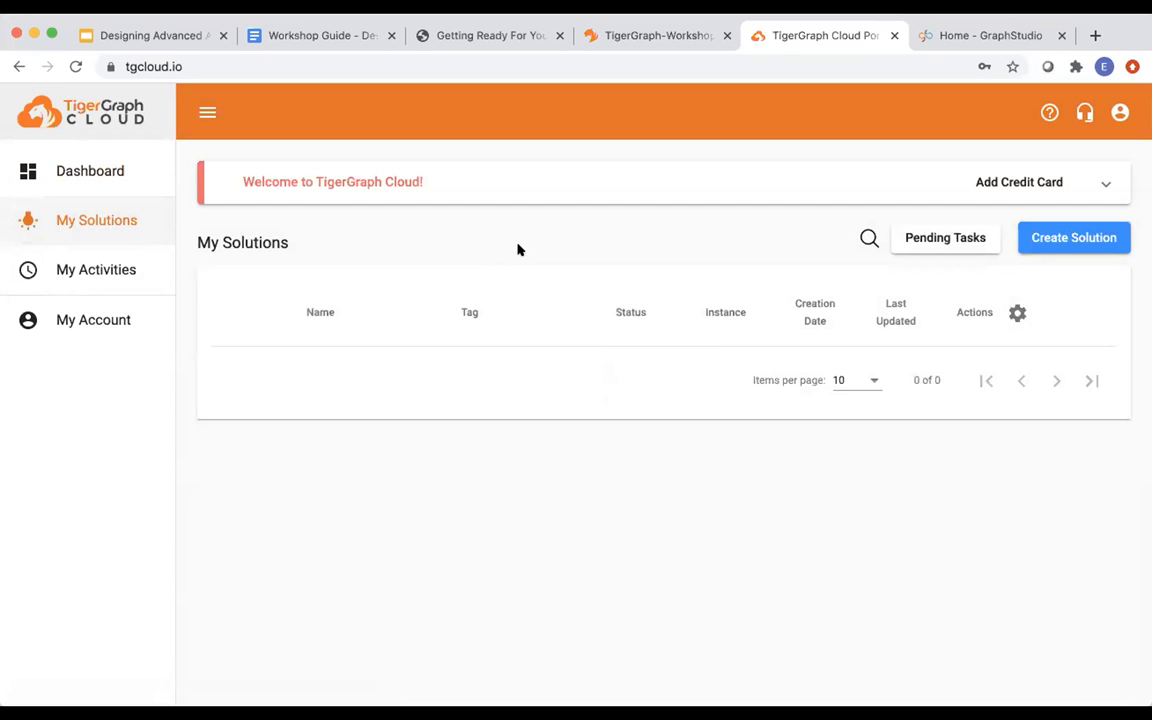
{"action": "left_click", "coordinate": [1078, 239]}
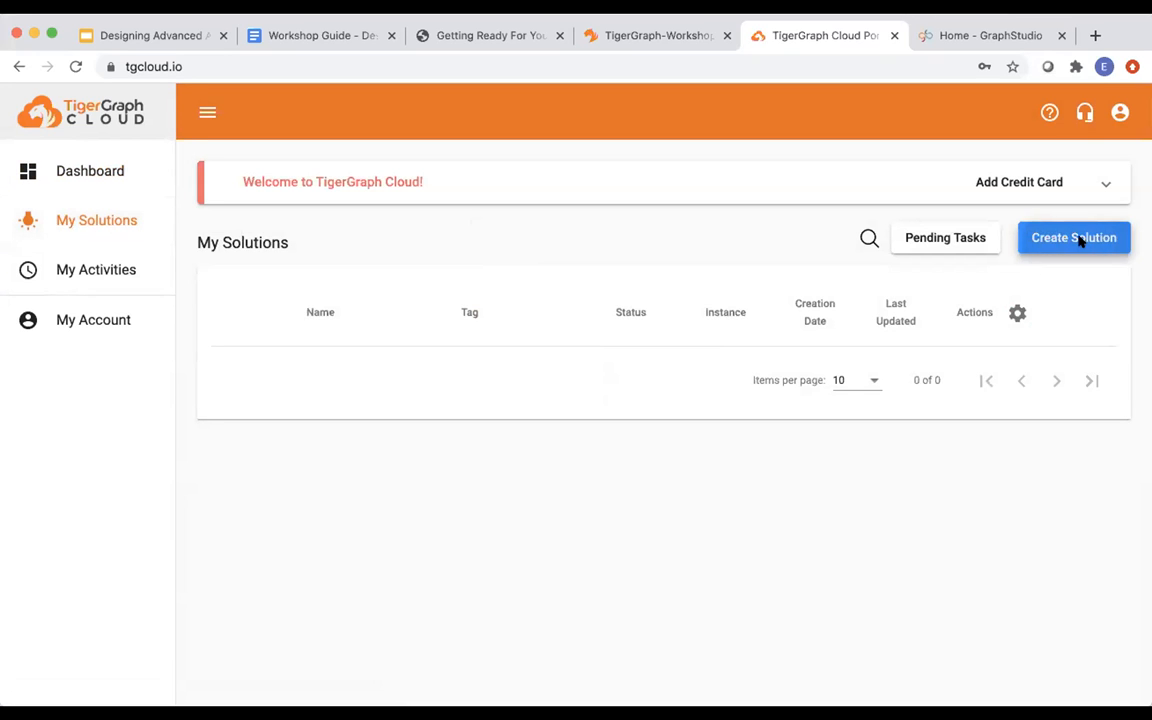
{"action": "scroll", "coordinate": [565, 437], "scroll_direction": "down", "scroll_amount": 2}
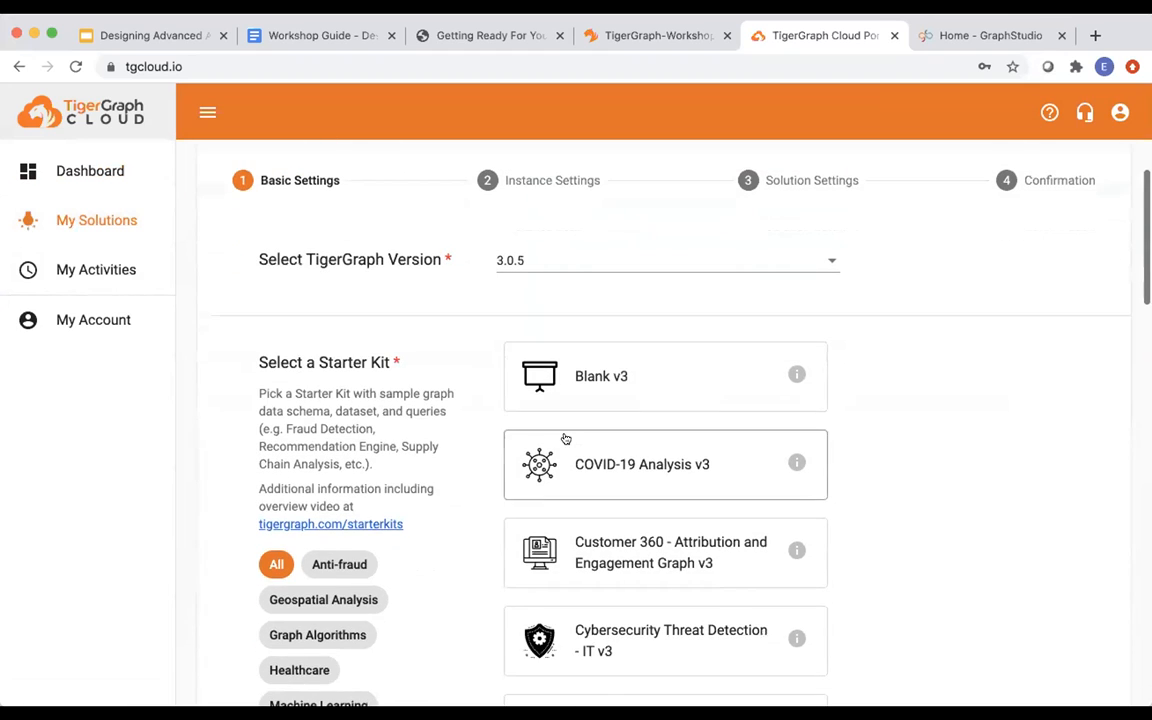
{"action": "left_click", "coordinate": [541, 265]}
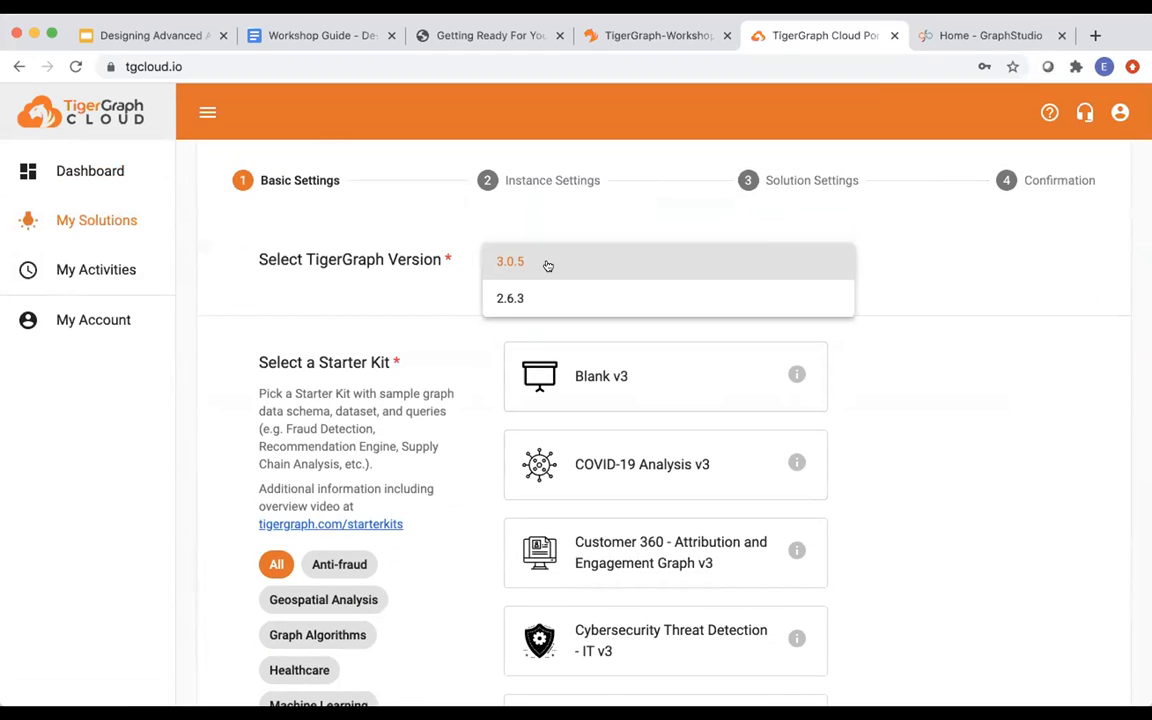
{"action": "left_click", "coordinate": [545, 262]}
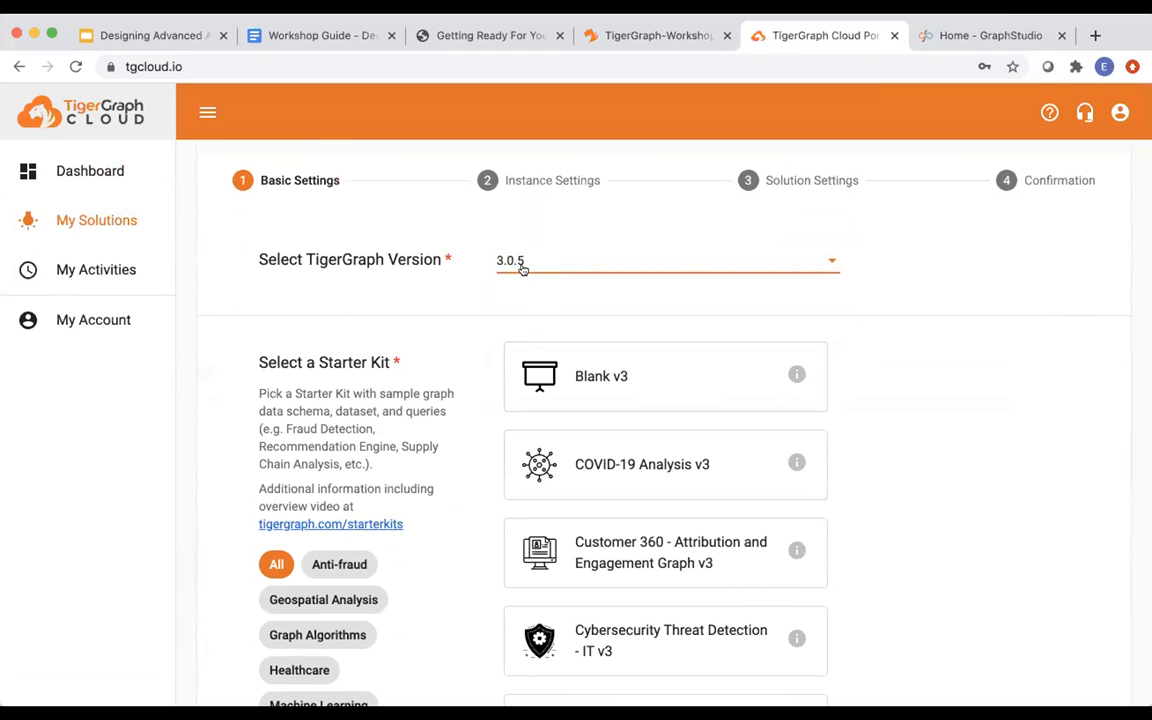
Pick the Blank v3 starter kit and advance to Instance Settings.
{"action": "scroll", "coordinate": [499, 319], "scroll_direction": "down", "scroll_amount": 3}
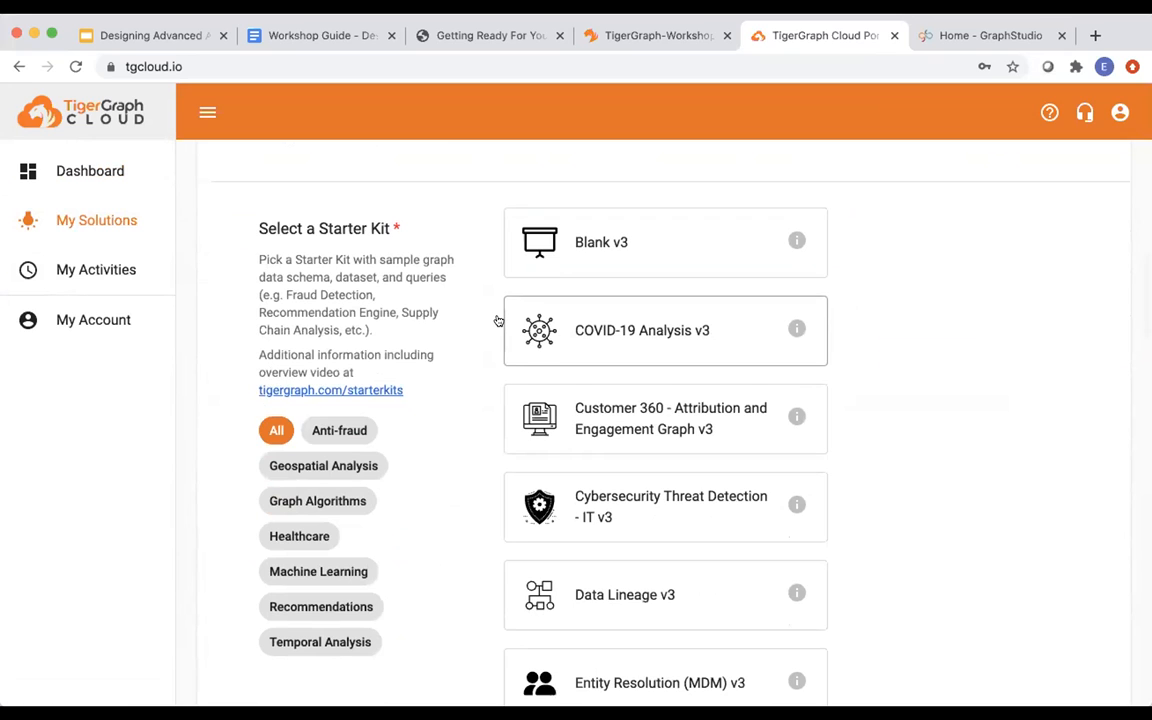
{"action": "scroll", "coordinate": [540, 315], "scroll_direction": "up", "scroll_amount": 1}
{"action": "left_click", "coordinate": [630, 328]}
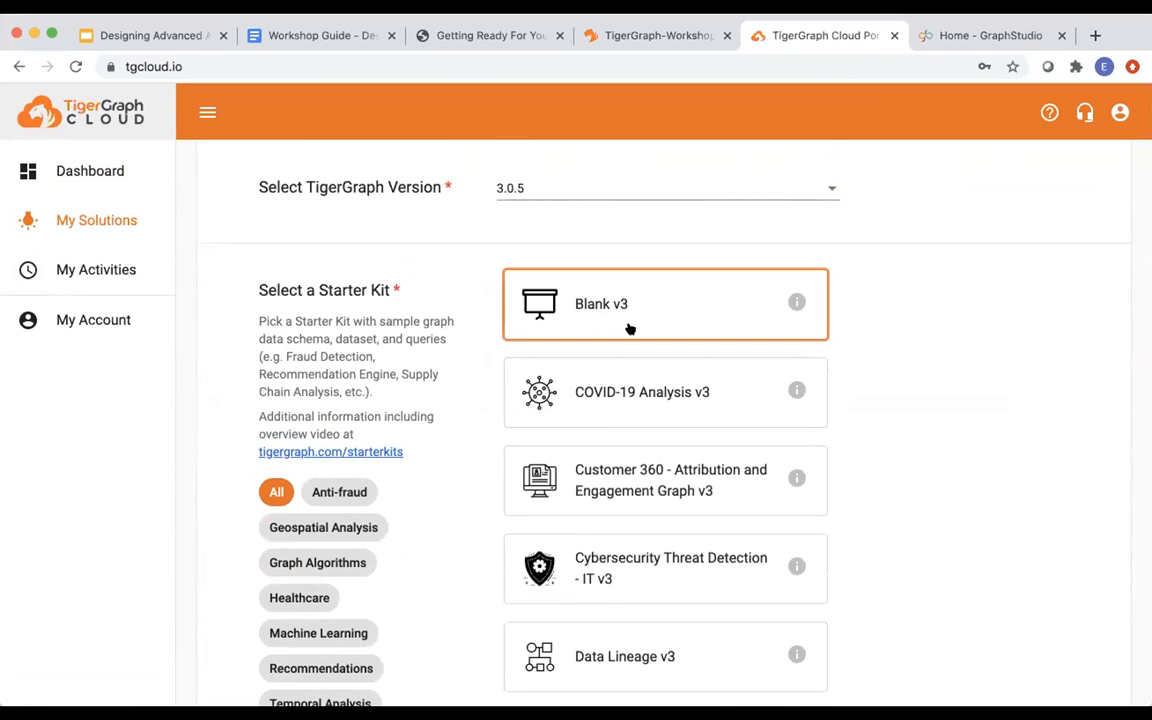
{"action": "scroll", "coordinate": [630, 328], "scroll_direction": "down", "scroll_amount": 15}
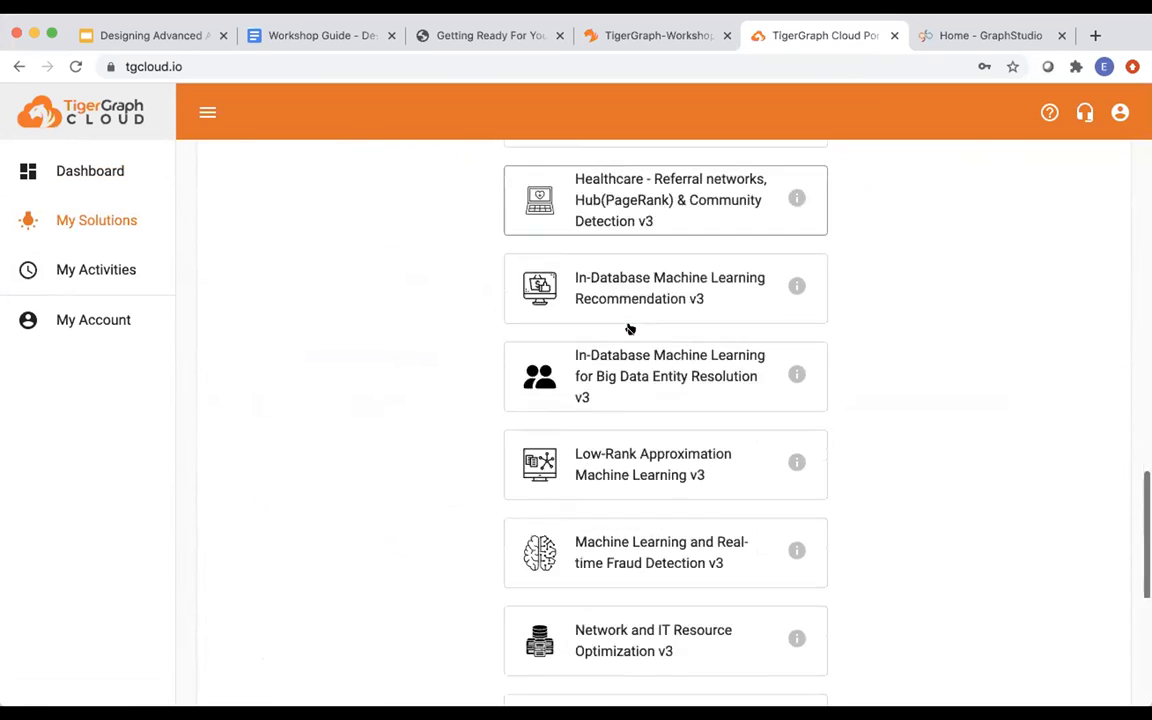
{"action": "scroll", "coordinate": [630, 328], "scroll_direction": "down", "scroll_amount": 5}
{"action": "left_click", "coordinate": [545, 607]}
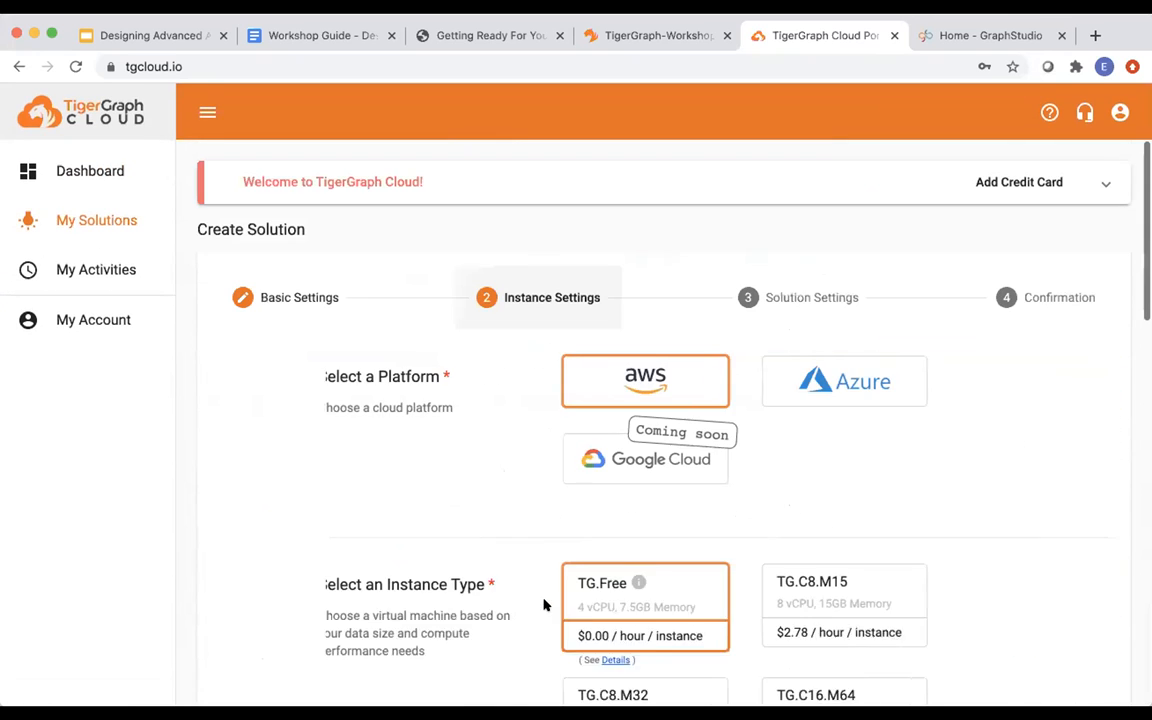
Keep the TG.Free AWS instance, choose N. Virginia as the region, and continue.
{"action": "scroll", "coordinate": [636, 429], "scroll_direction": "down", "scroll_amount": 3}
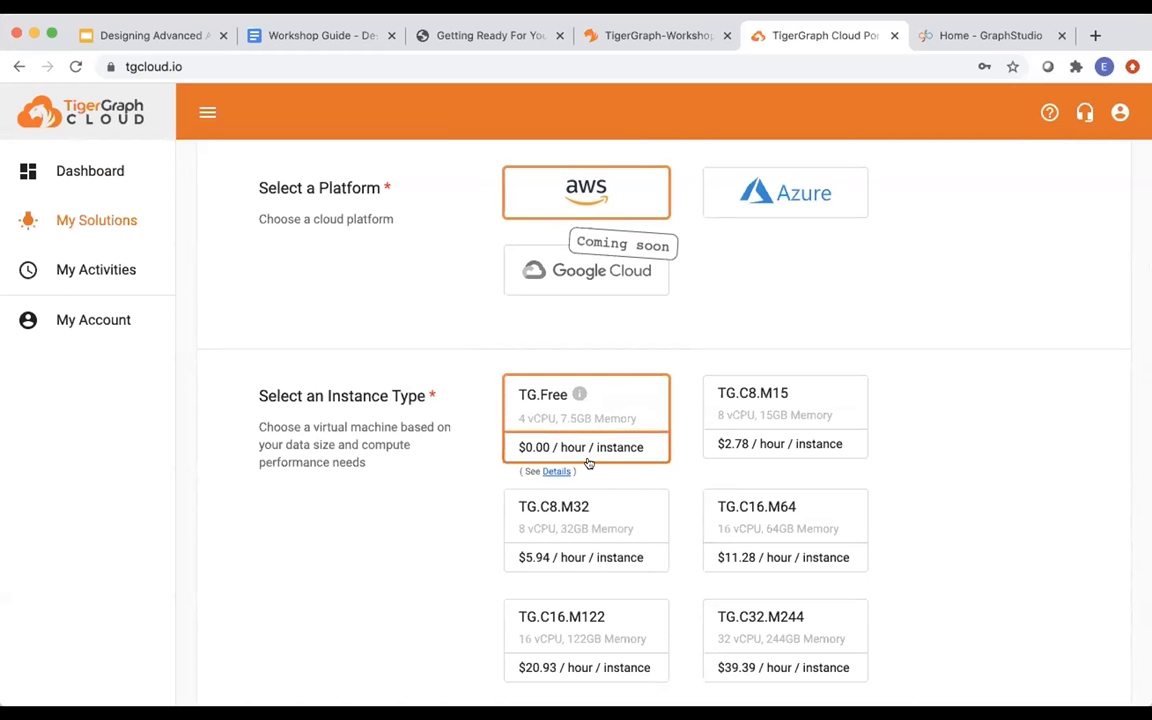
{"action": "scroll", "coordinate": [590, 450], "scroll_direction": "down", "scroll_amount": 2}
{"action": "scroll", "coordinate": [591, 463], "scroll_direction": "down", "scroll_amount": 7}
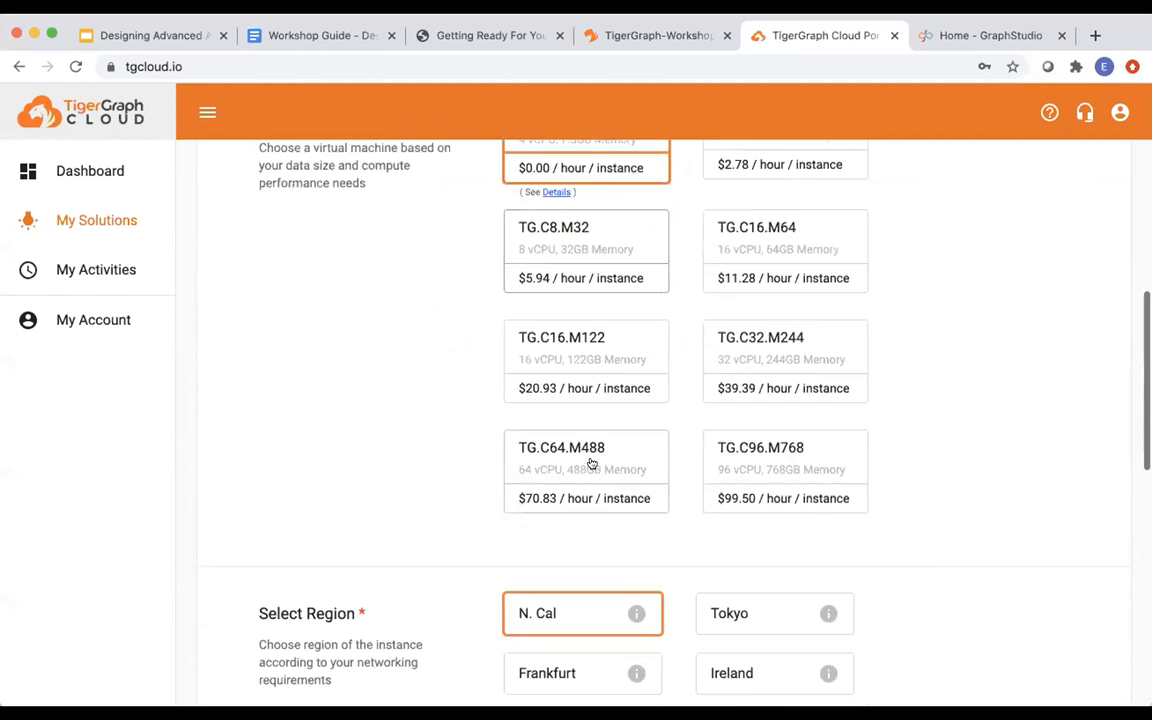
{"action": "scroll", "coordinate": [589, 462], "scroll_direction": "up", "scroll_amount": 2}
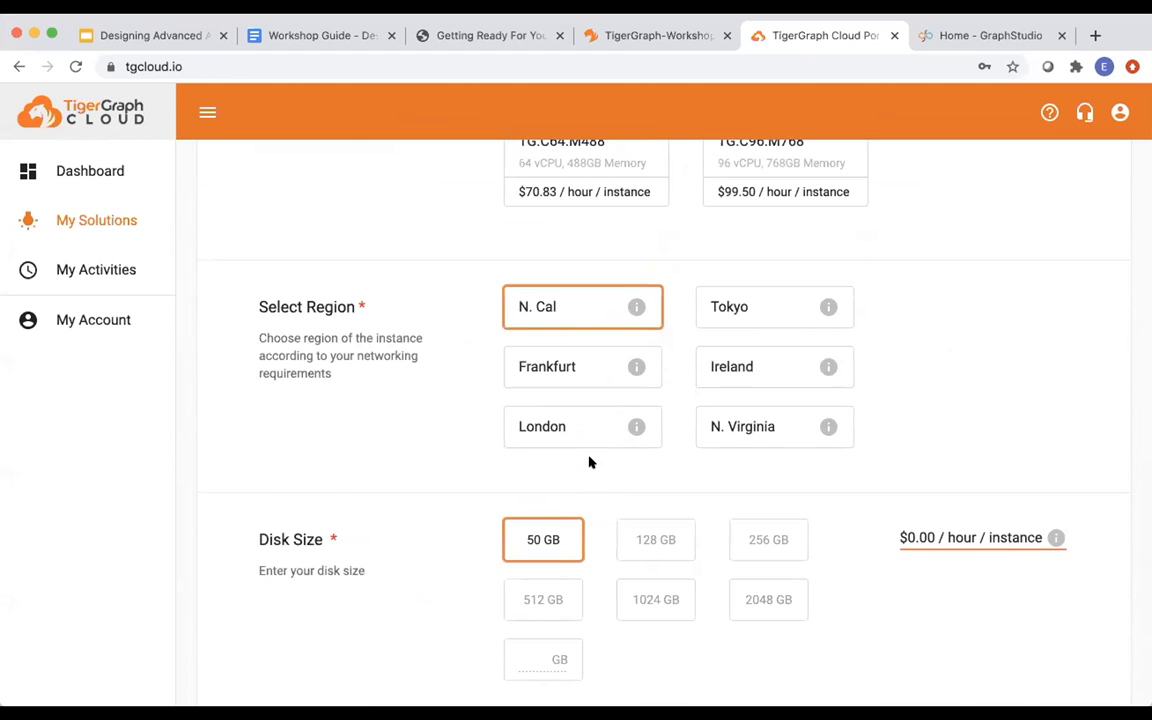
{"action": "left_click", "coordinate": [728, 429]}
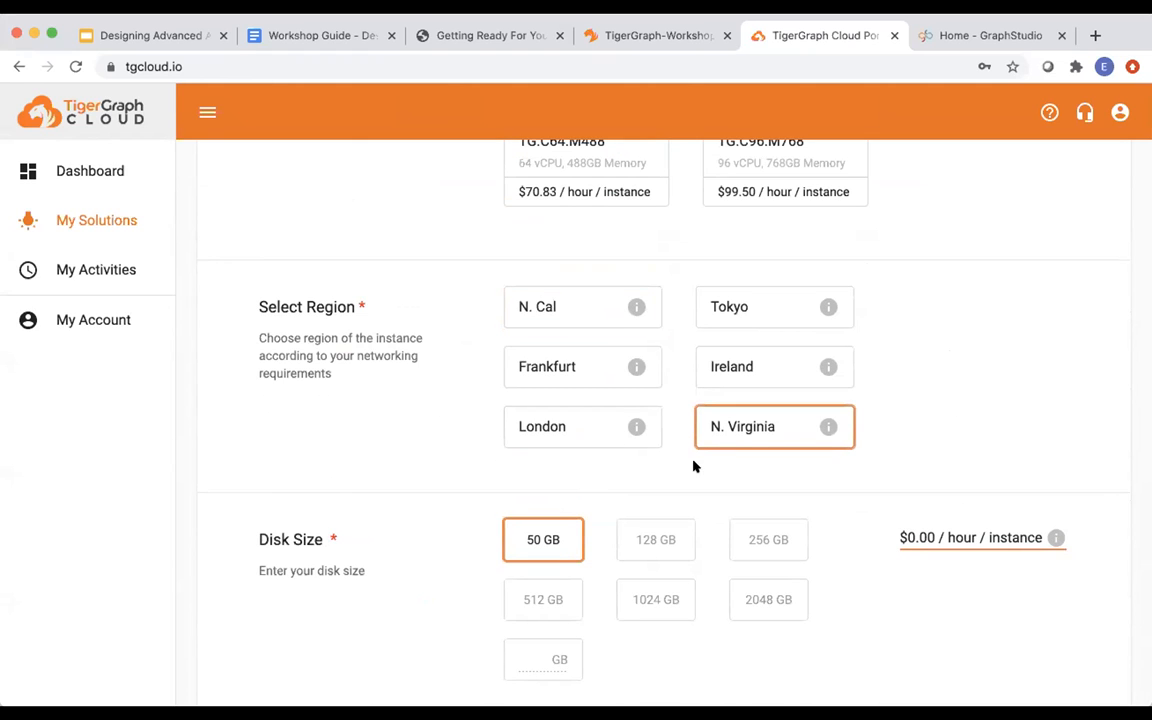
{"action": "scroll", "coordinate": [681, 470], "scroll_direction": "down", "scroll_amount": 1}
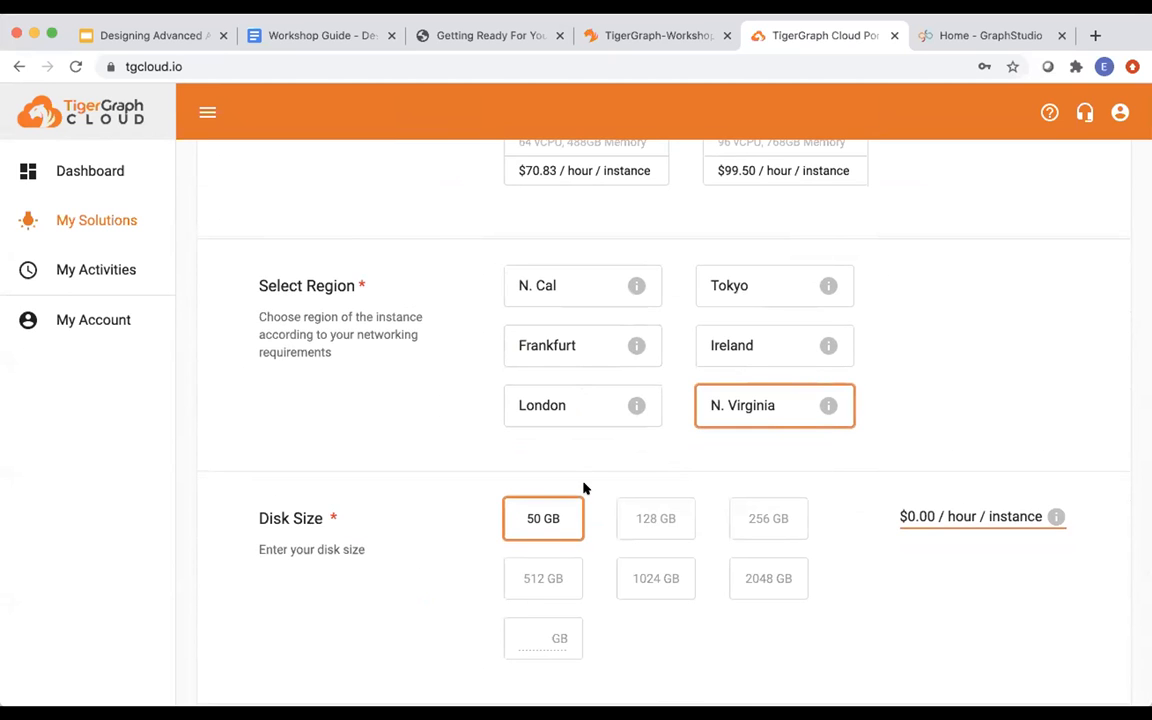
{"action": "scroll", "coordinate": [585, 488], "scroll_direction": "down", "scroll_amount": 8}
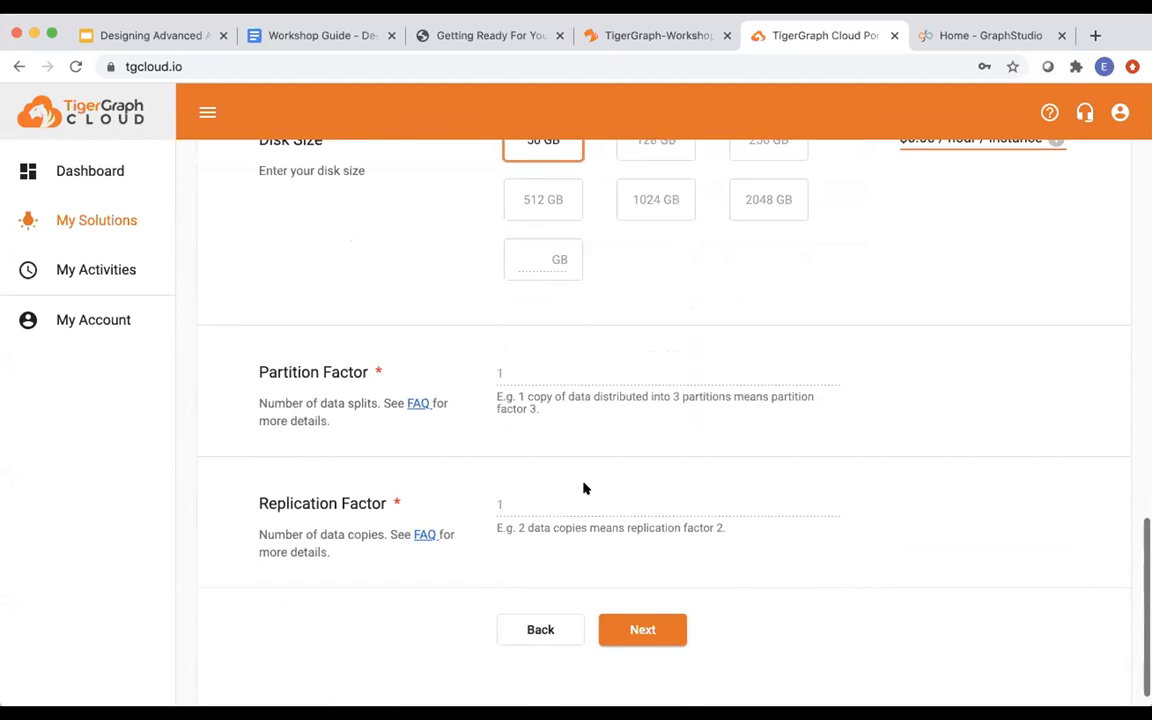
{"action": "left_click", "coordinate": [630, 600]}
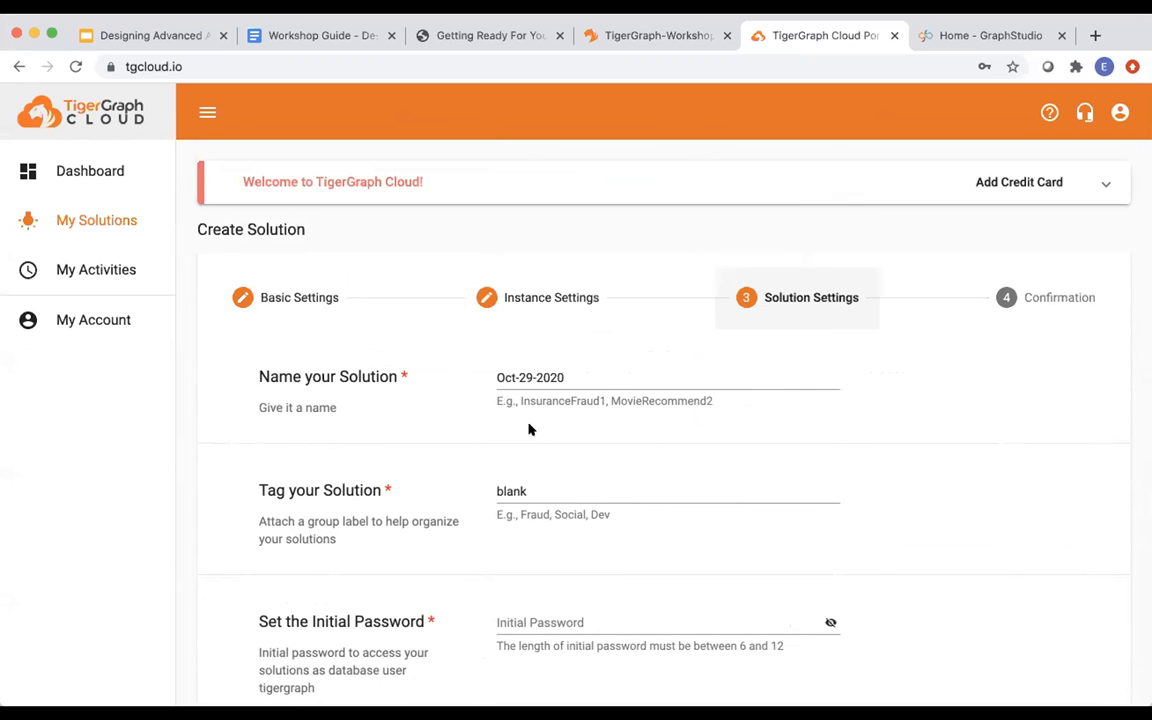
Prefix the solution name with 'workshop-' and enter the initial password.
{"action": "left_click", "coordinate": [492, 376]}
{"action": "type", "text": "workshop-"}
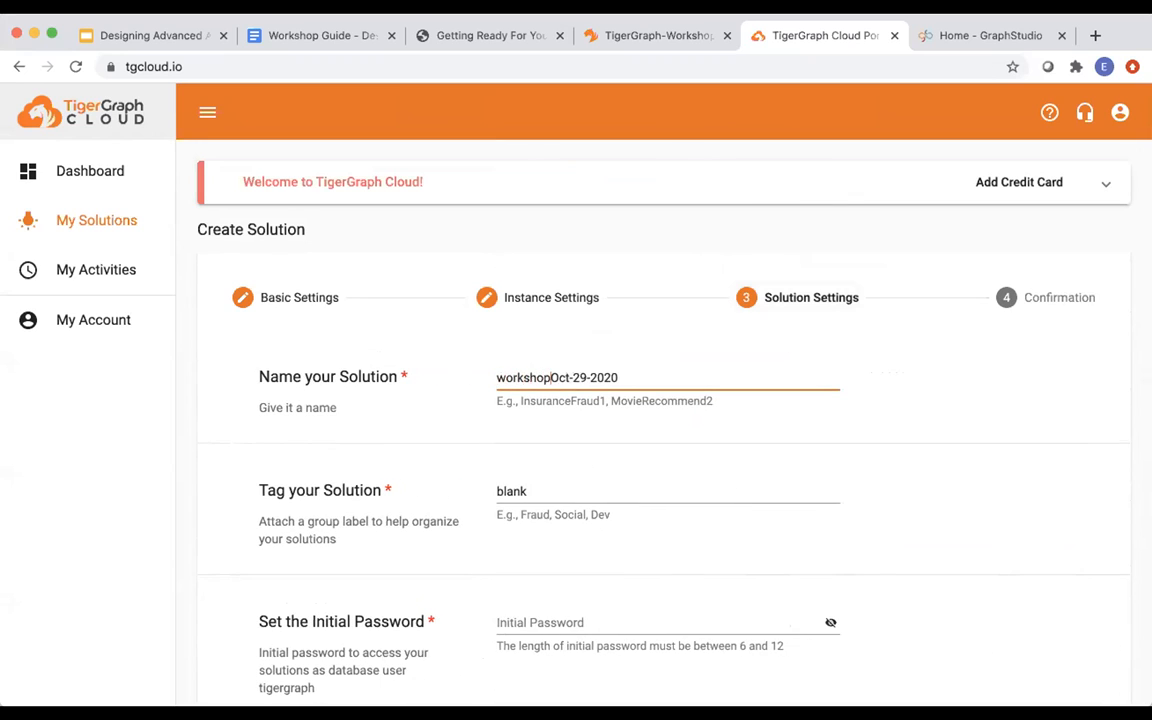
{"action": "scroll", "coordinate": [501, 412], "scroll_direction": "down", "scroll_amount": 3}
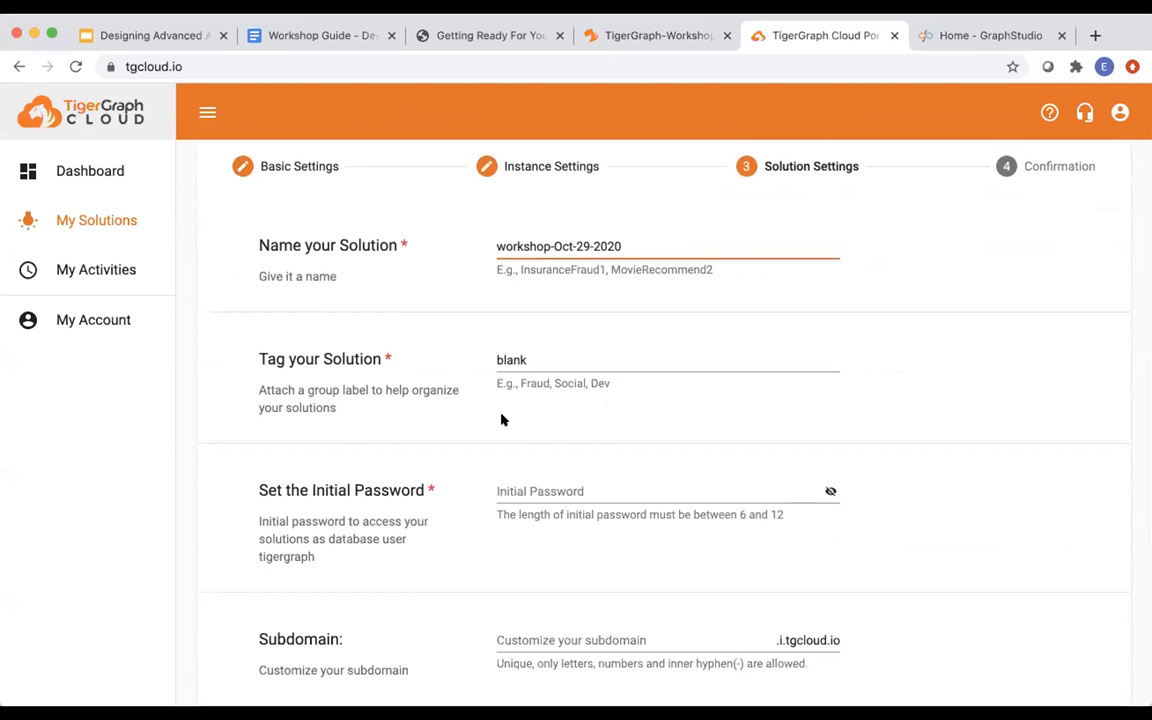
{"action": "scroll", "coordinate": [502, 415], "scroll_direction": "down", "scroll_amount": 2}
{"action": "left_click", "coordinate": [530, 379]}
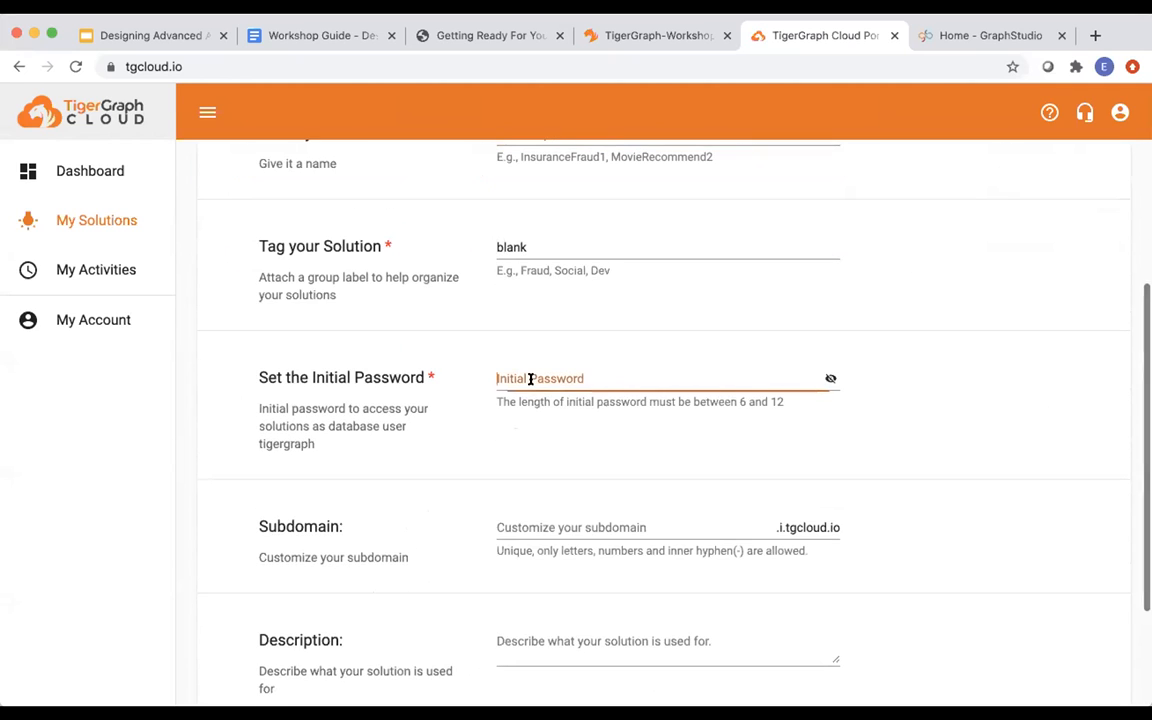
{"action": "type", "text": "•••"}
{"action": "key", "text": "BackSpace"}
{"action": "key", "text": "BackSpace"}
{"action": "key", "text": "BackSpace"}
{"action": "type", "text": "••••••••••"}
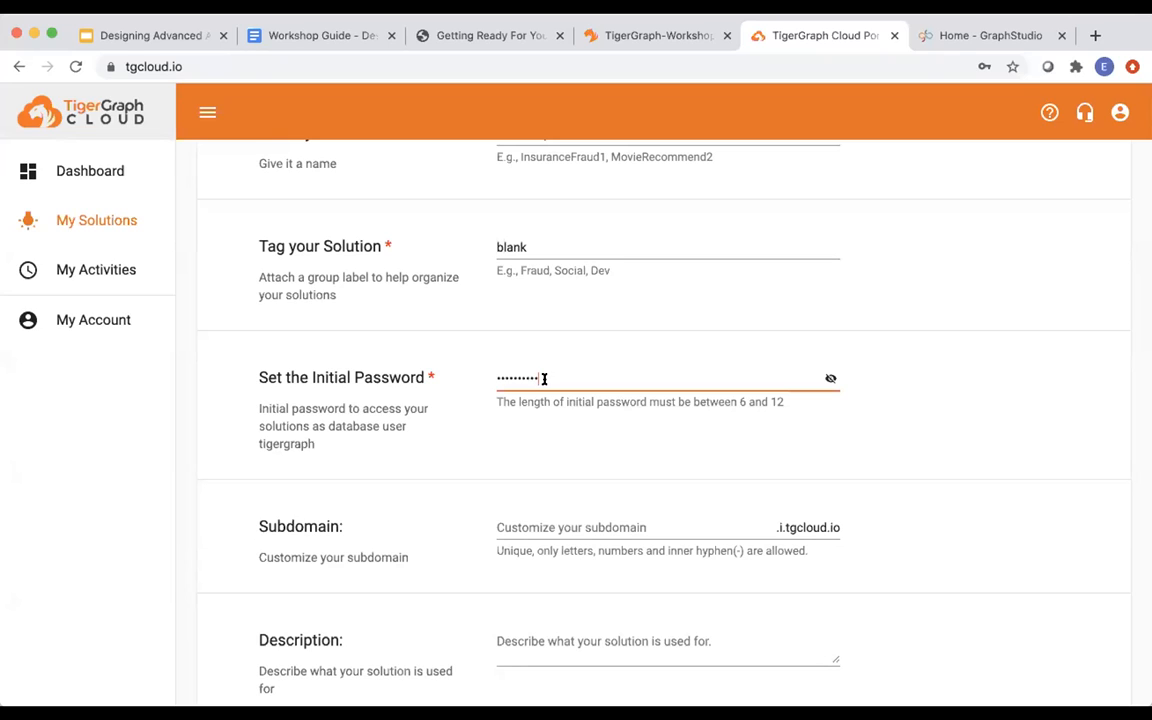
Set subdomain 'demoaml' and description 'demo', then go to the Confirmation summary.
{"action": "left_click", "coordinate": [525, 522]}
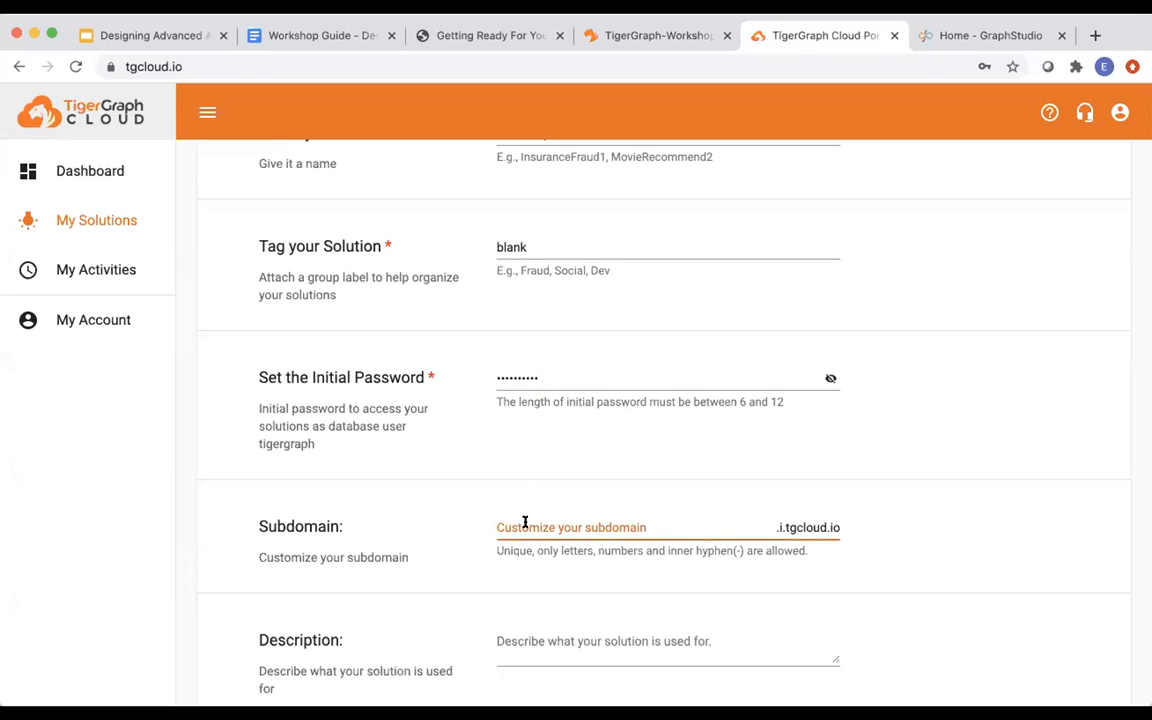
{"action": "type", "text": "demoaml"}
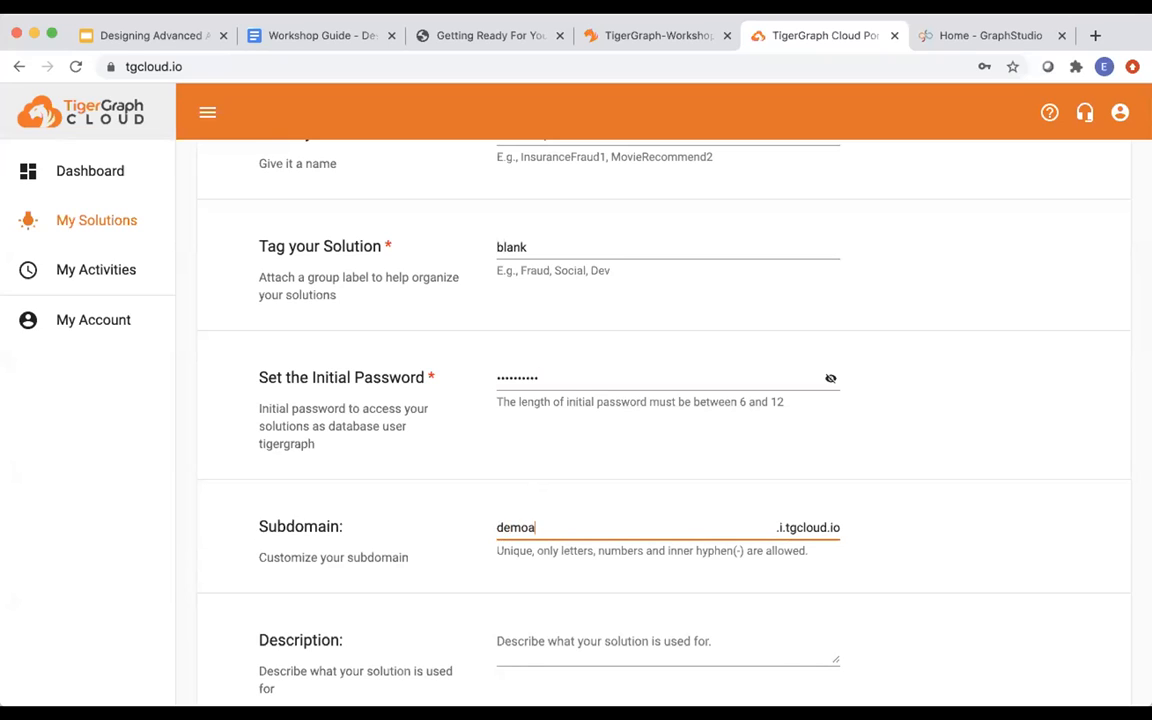
{"action": "left_click", "coordinate": [515, 632]}
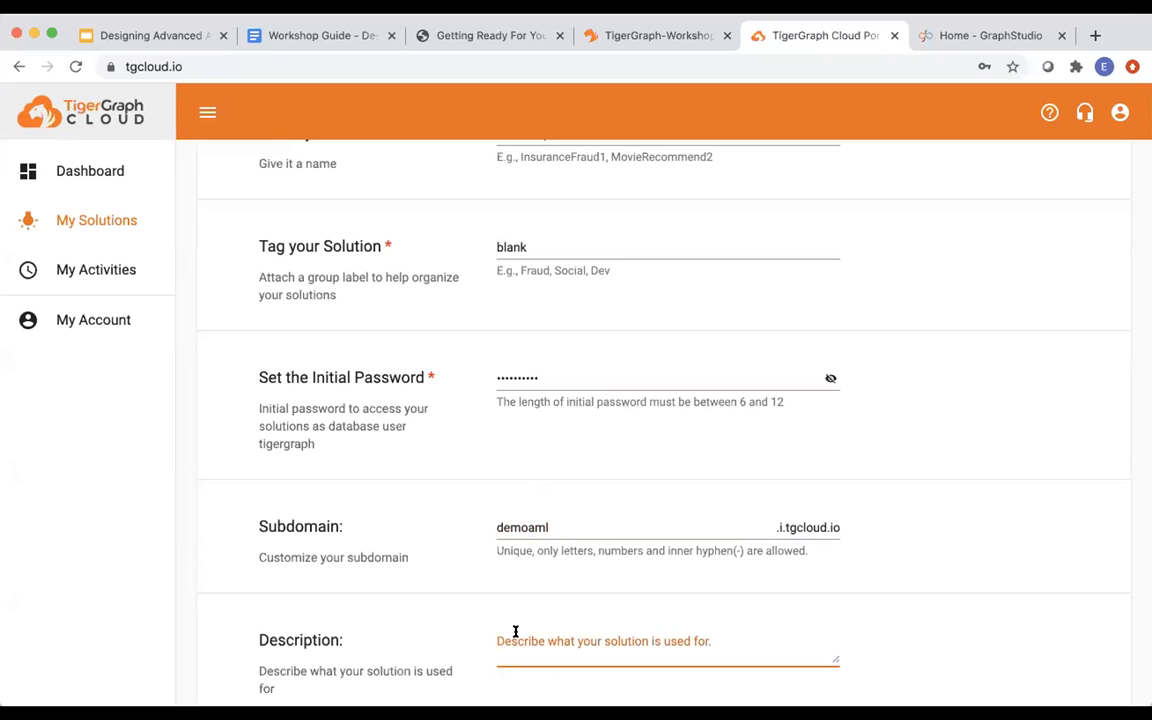
{"action": "type", "text": "demo"}
{"action": "scroll", "coordinate": [555, 600], "scroll_direction": "down", "scroll_amount": 3}
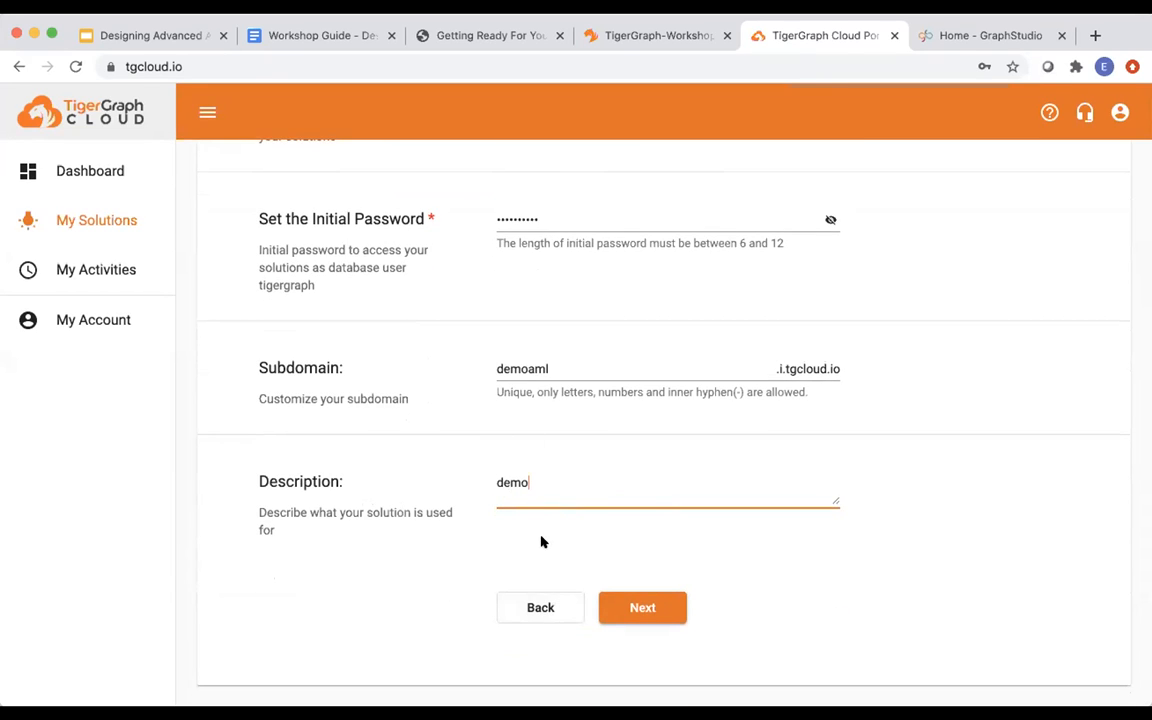
{"action": "left_click", "coordinate": [643, 606]}
{"action": "scroll", "coordinate": [660, 555], "scroll_direction": "down", "scroll_amount": 2}
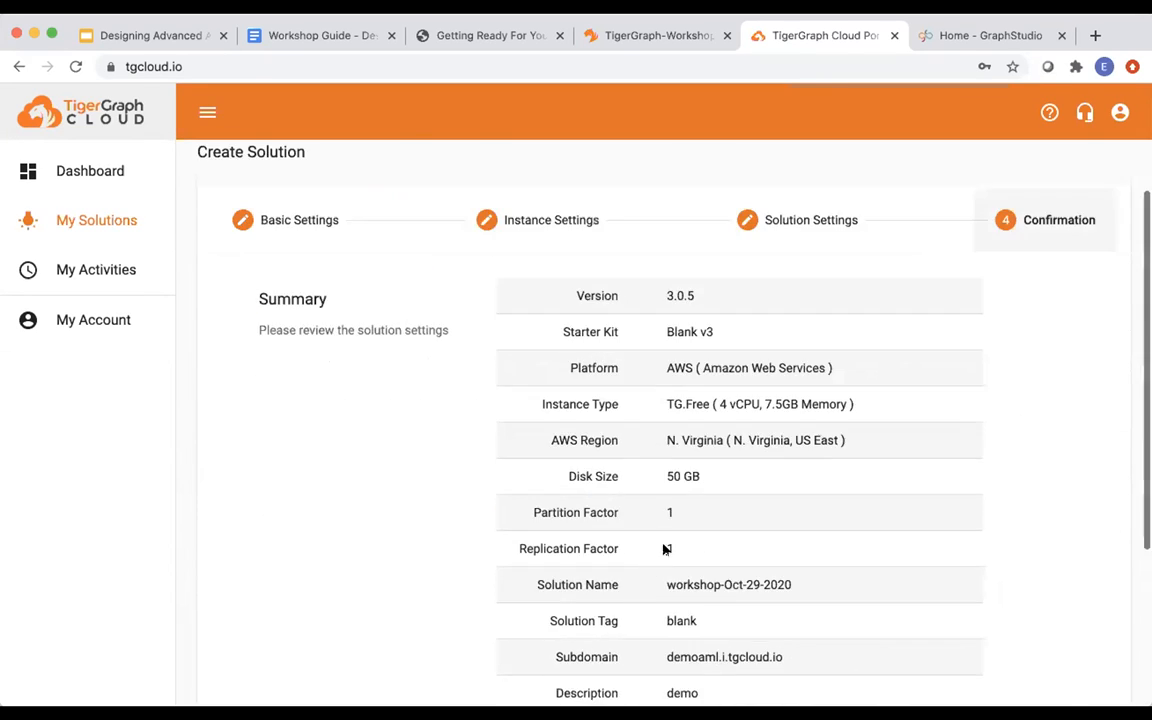
Review the confirmation summary, stepping back to Solution Settings and forward again.
{"action": "scroll", "coordinate": [663, 548], "scroll_direction": "down", "scroll_amount": 4}
{"action": "scroll", "coordinate": [663, 548], "scroll_direction": "up", "scroll_amount": 5}
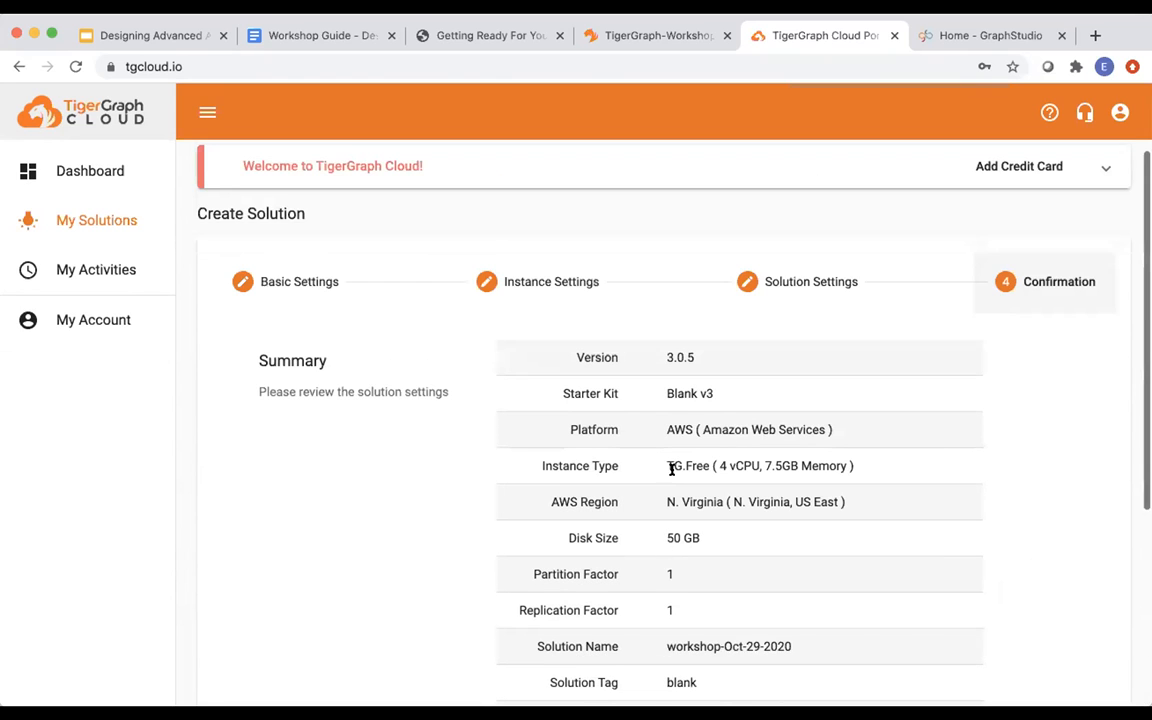
{"action": "scroll", "coordinate": [671, 560], "scroll_direction": "down", "scroll_amount": 5}
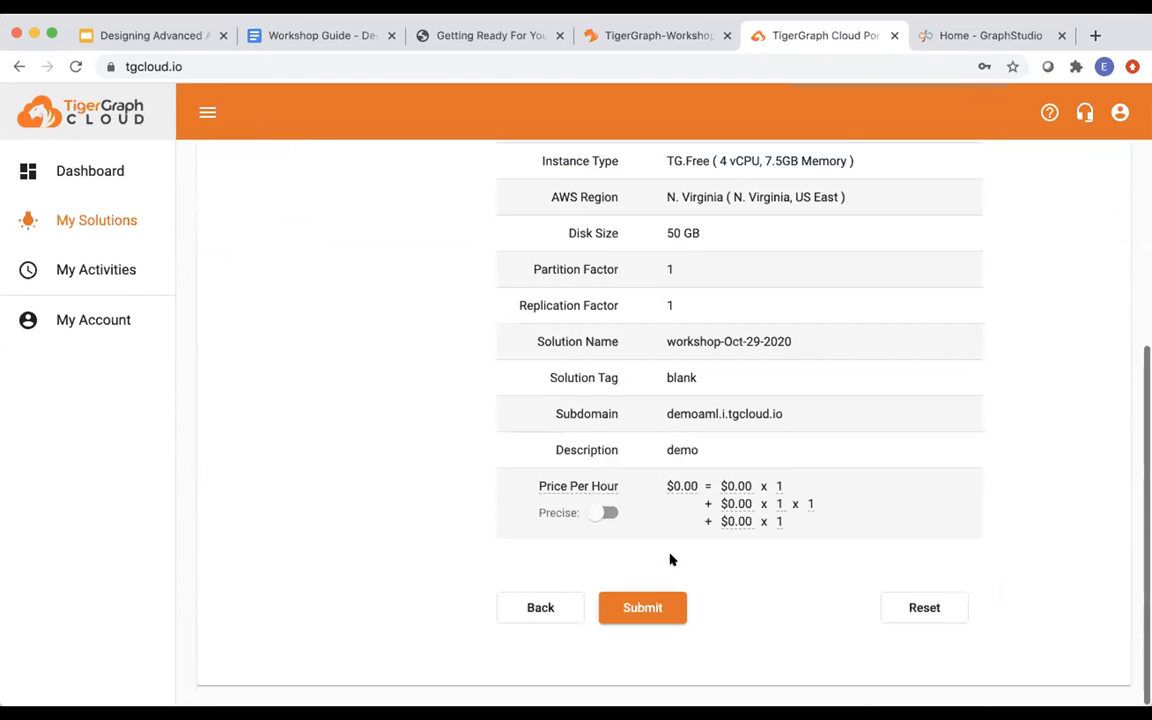
{"action": "left_click", "coordinate": [540, 603]}
{"action": "scroll", "coordinate": [537, 599], "scroll_direction": "down", "scroll_amount": 5}
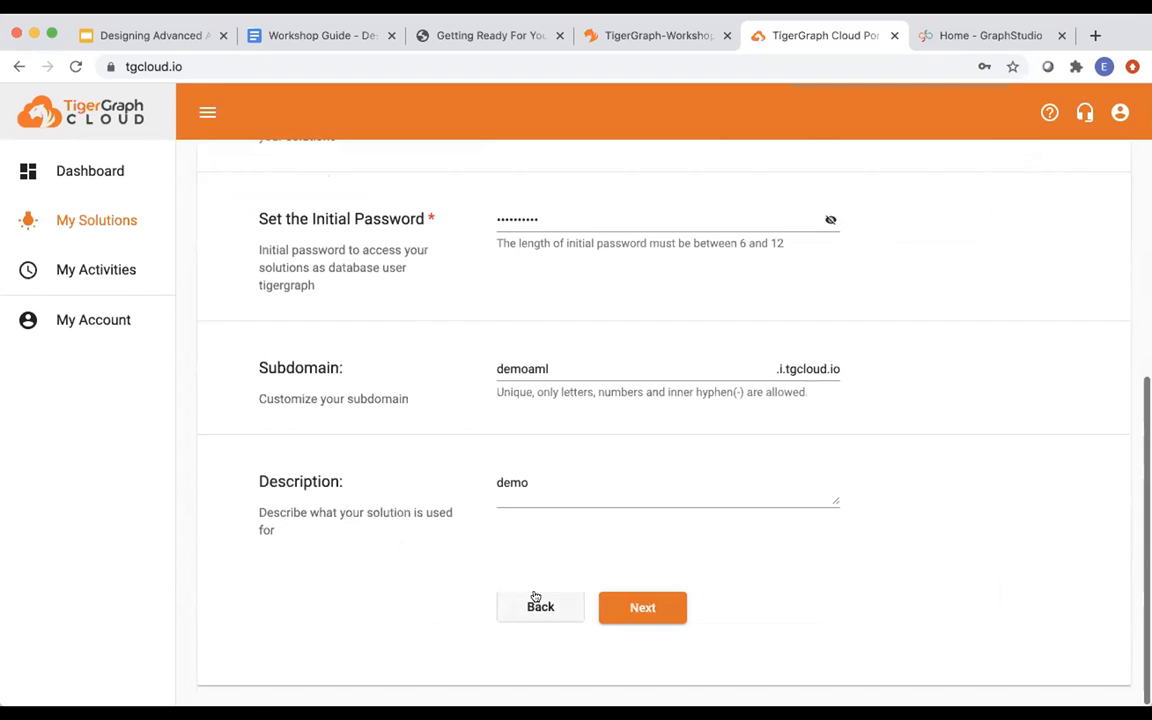
{"action": "left_click", "coordinate": [636, 603]}
Submit the solution, then return to the 'TG Cloud Registration' slide's bullet text in Google Slides.
{"action": "scroll", "coordinate": [653, 558], "scroll_direction": "down", "scroll_amount": 5}
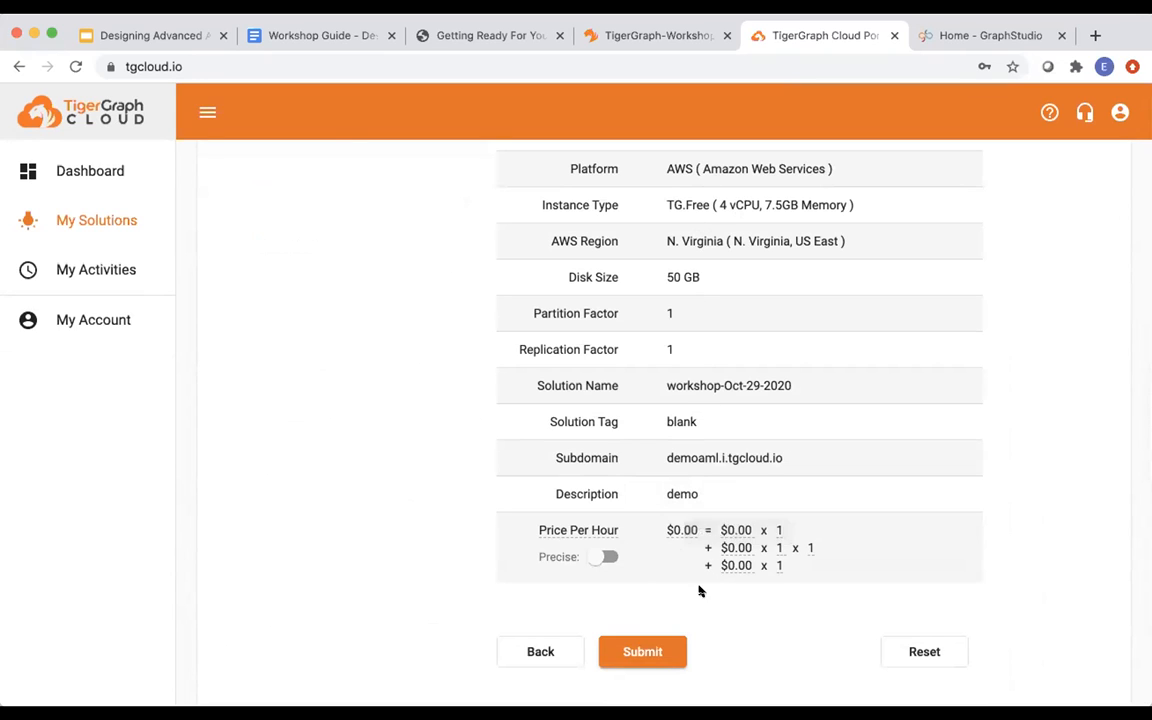
{"action": "left_click", "coordinate": [659, 652]}
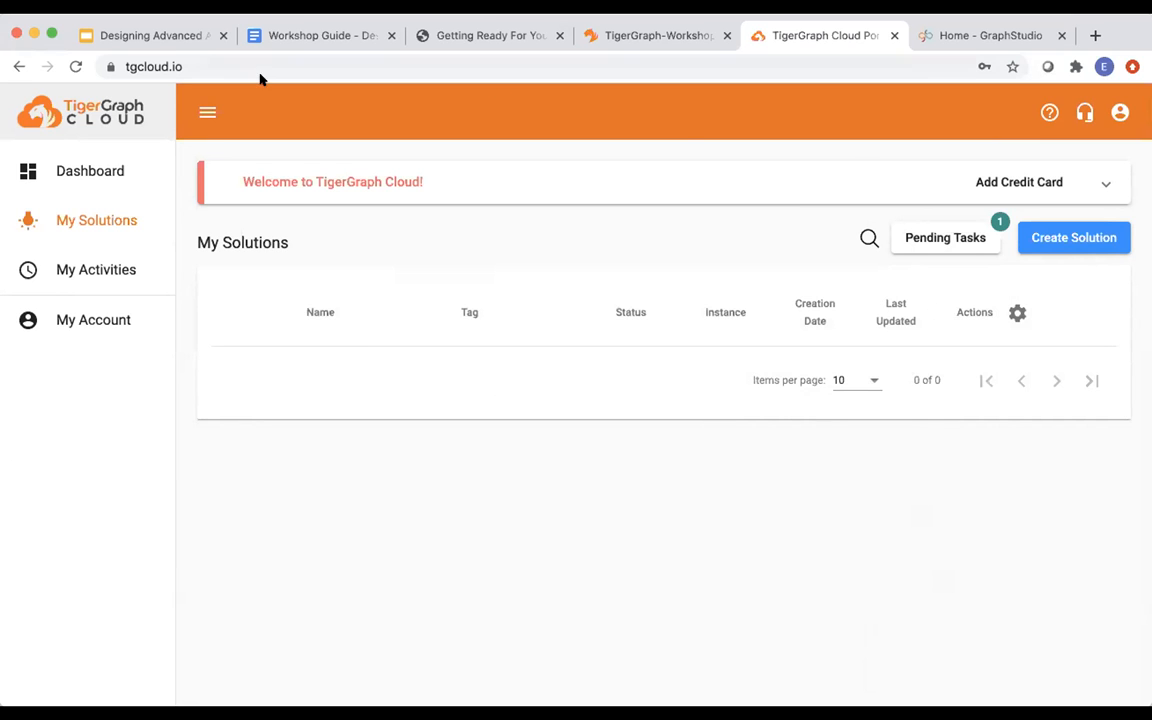
{"action": "left_click", "coordinate": [178, 38]}
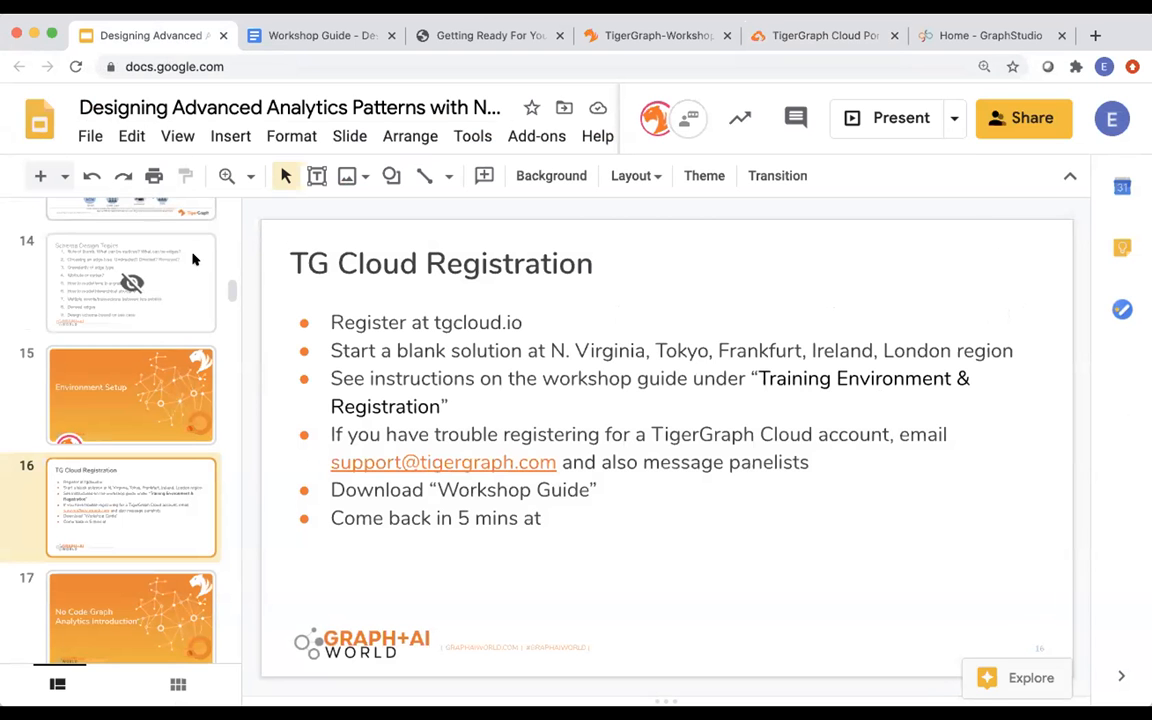
{"action": "left_click", "coordinate": [550, 518]}
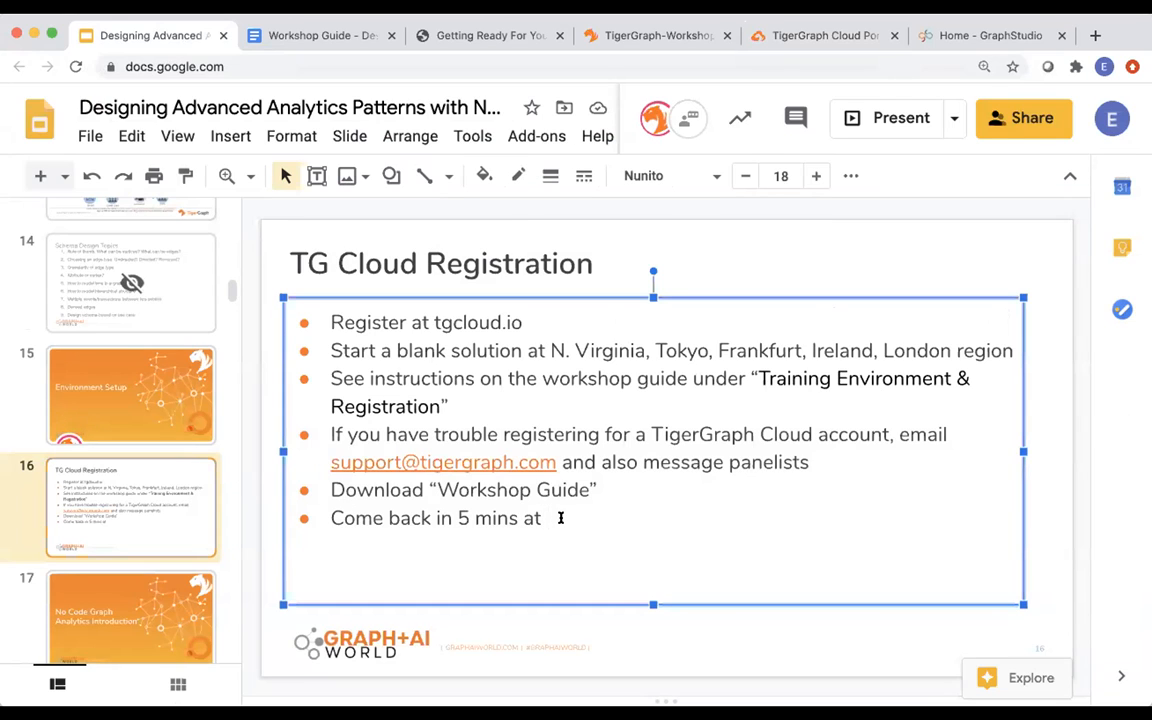
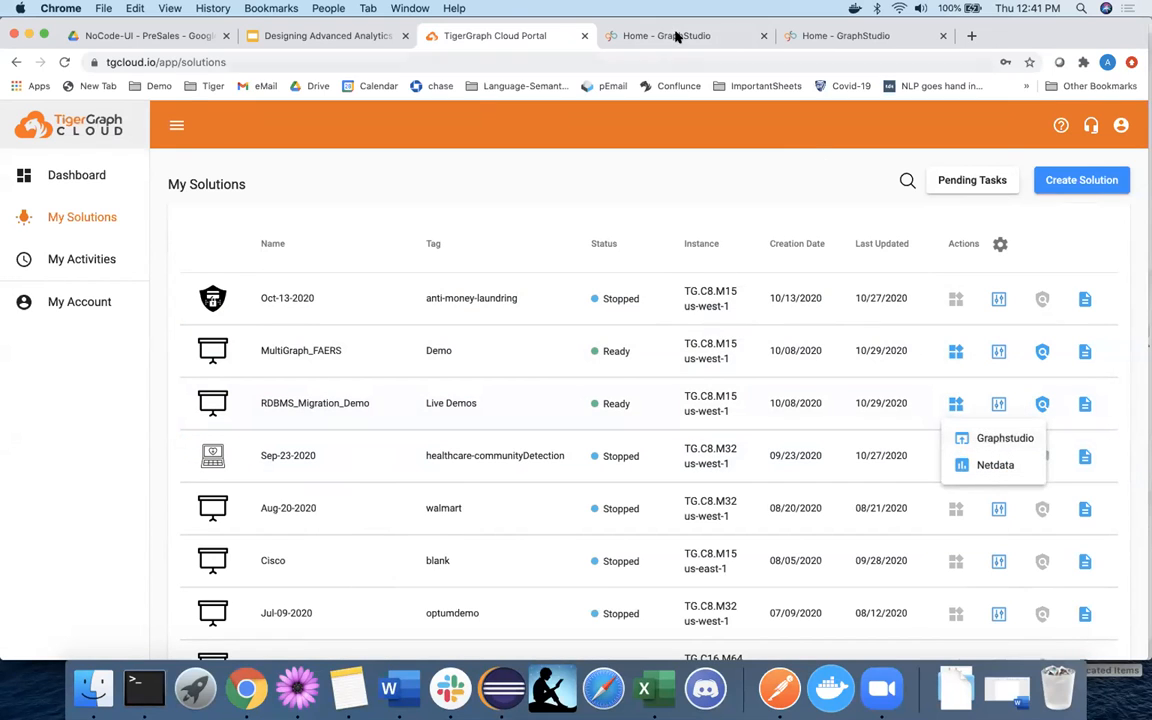
Launch GraphStudio from the RDBMS_Migration_Demo solution's applications menu in My Solutions.
{"action": "left_click", "coordinate": [612, 35]}
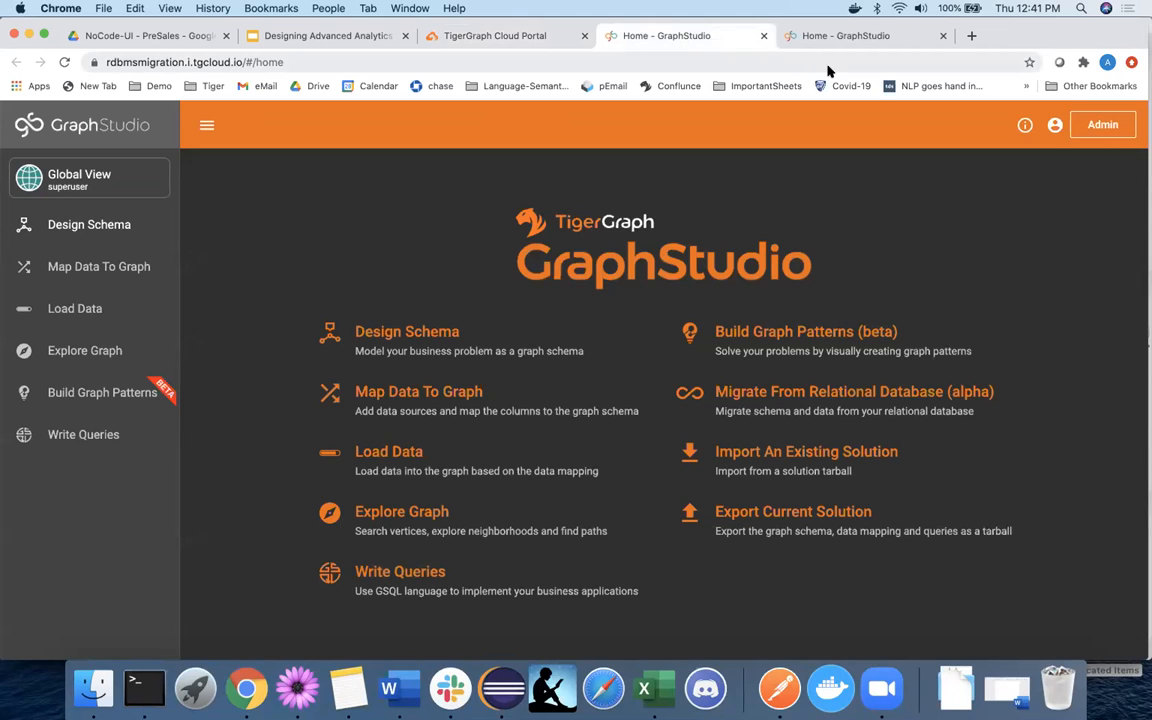
Close the duplicate GraphStudio tab and choose Migrate From Relational Database.
{"action": "left_click", "coordinate": [745, 62]}
{"action": "left_click", "coordinate": [928, 36]}
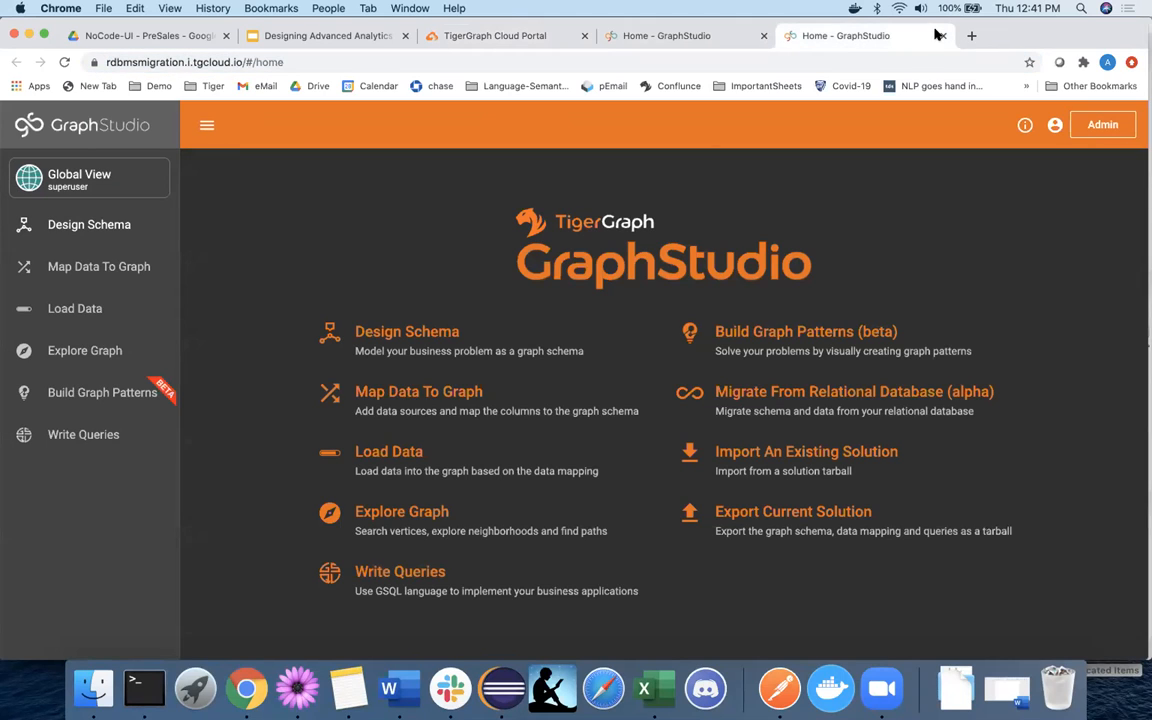
{"action": "left_click", "coordinate": [942, 35]}
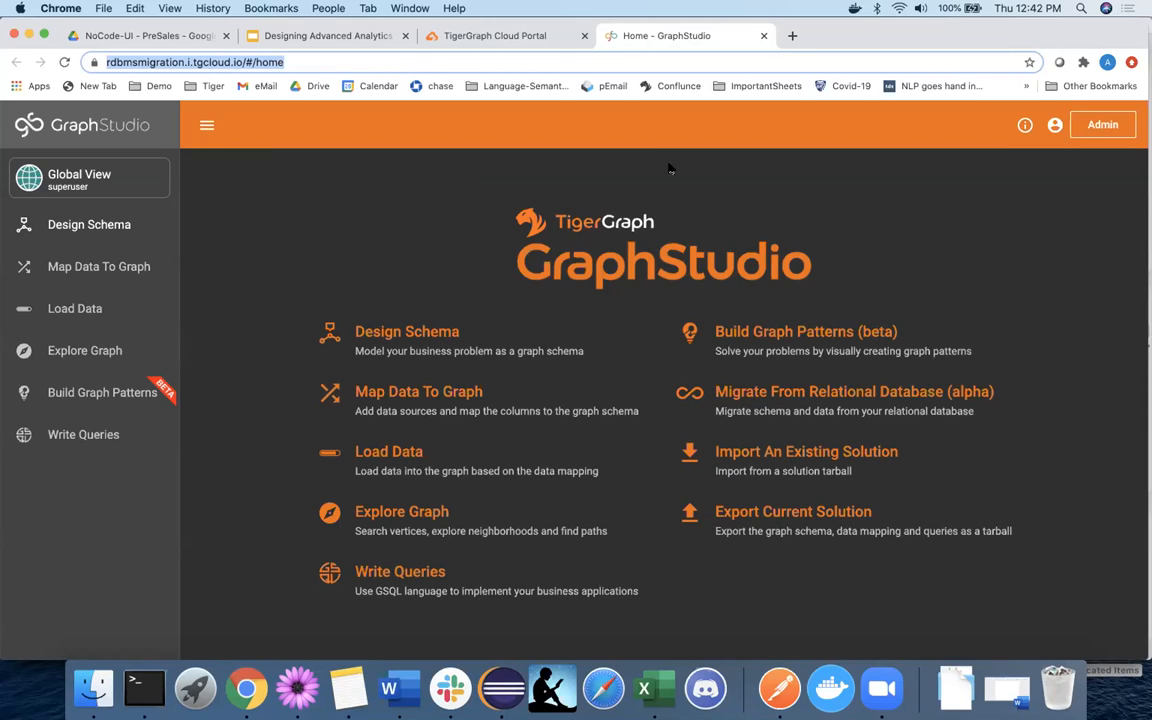
{"action": "left_click", "coordinate": [798, 400]}
Choose MySQL as the source and enter server 54.193.24.18, copied from the slide.
{"action": "left_click", "coordinate": [650, 396]}
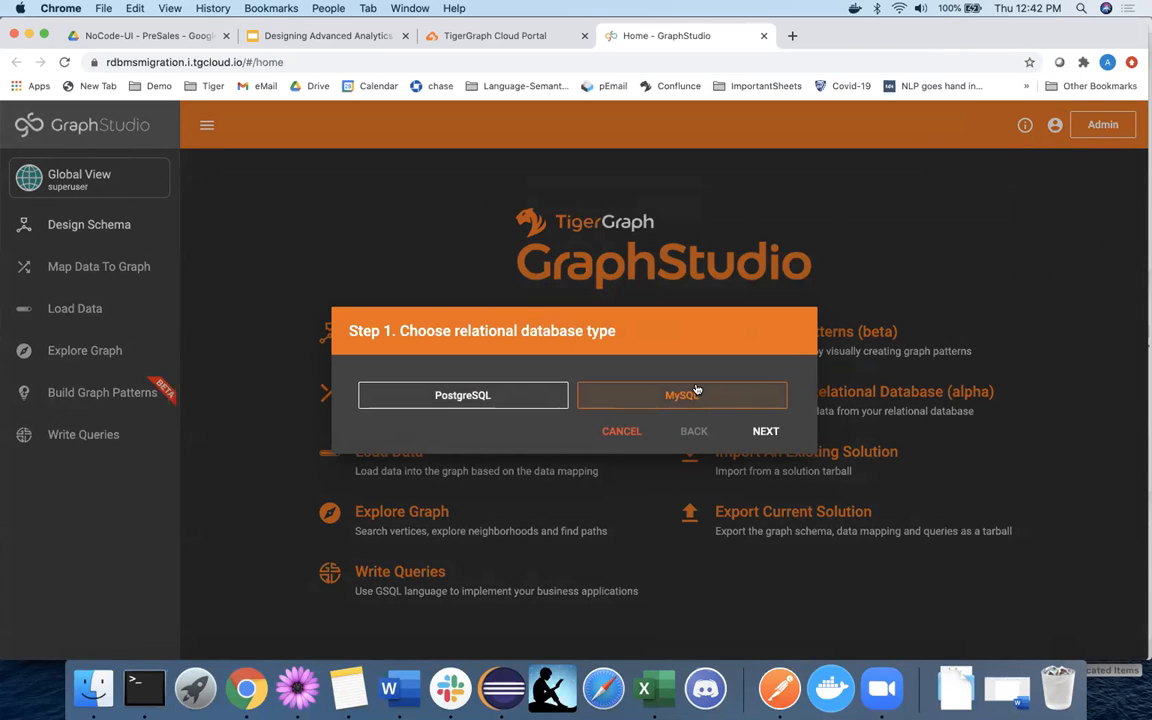
{"action": "left_click", "coordinate": [763, 432]}
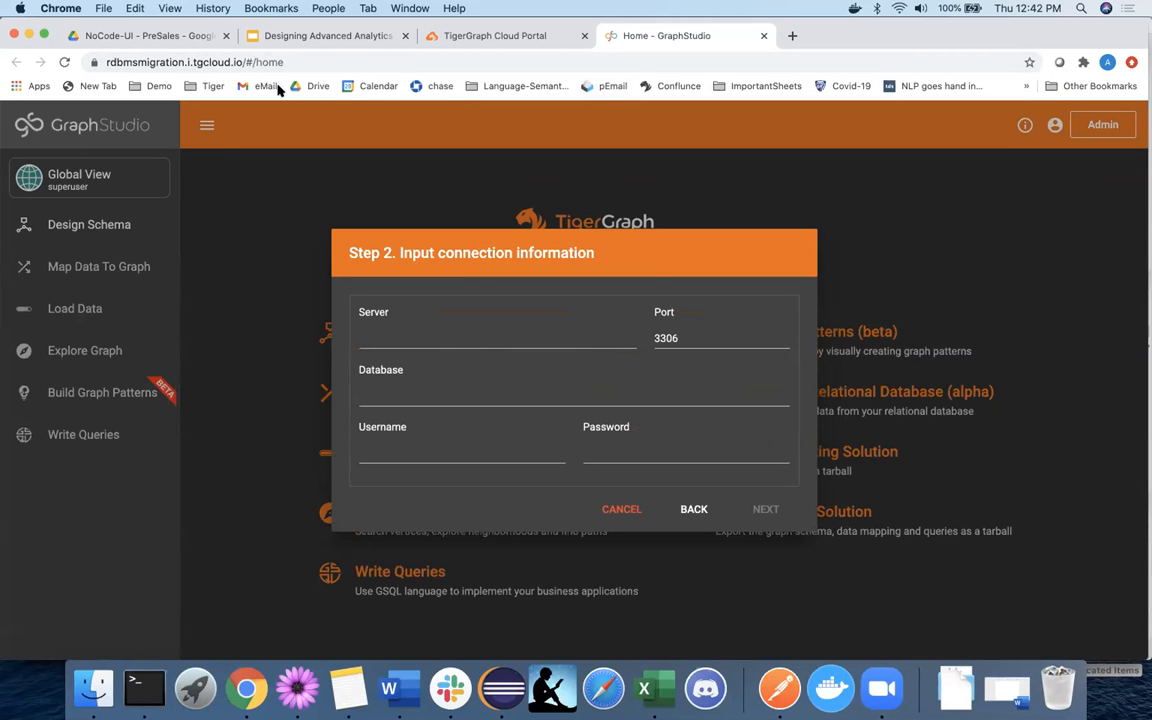
{"action": "key", "text": "super+2"}
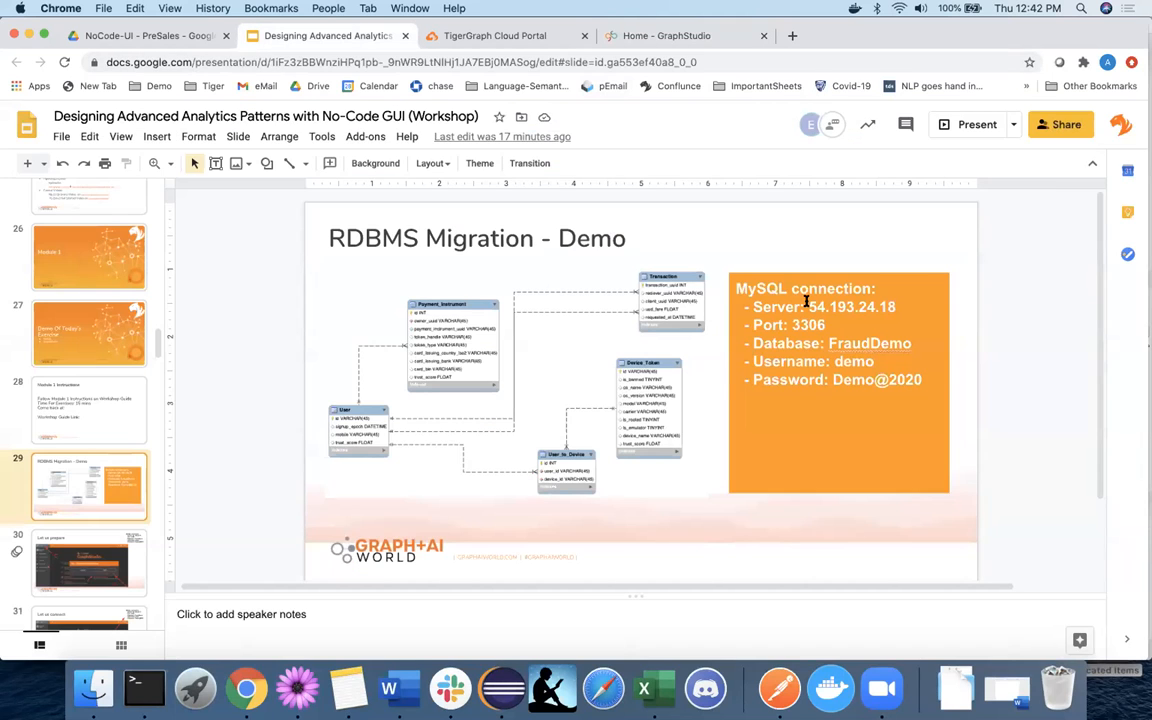
{"action": "left_click_drag", "start_coordinate": [807, 306], "coordinate": [887, 305]}
{"action": "key", "text": "super+c"}
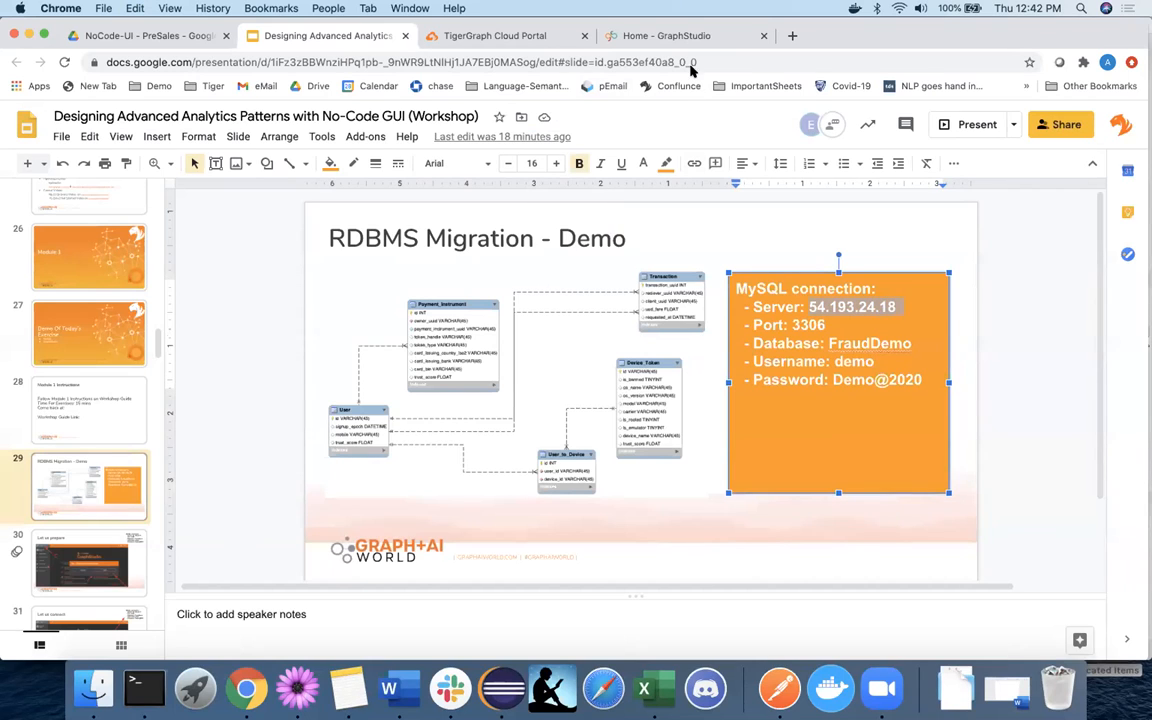
{"action": "left_click", "coordinate": [622, 38]}
{"action": "left_click", "coordinate": [459, 334]}
{"action": "key", "text": "super+v"}
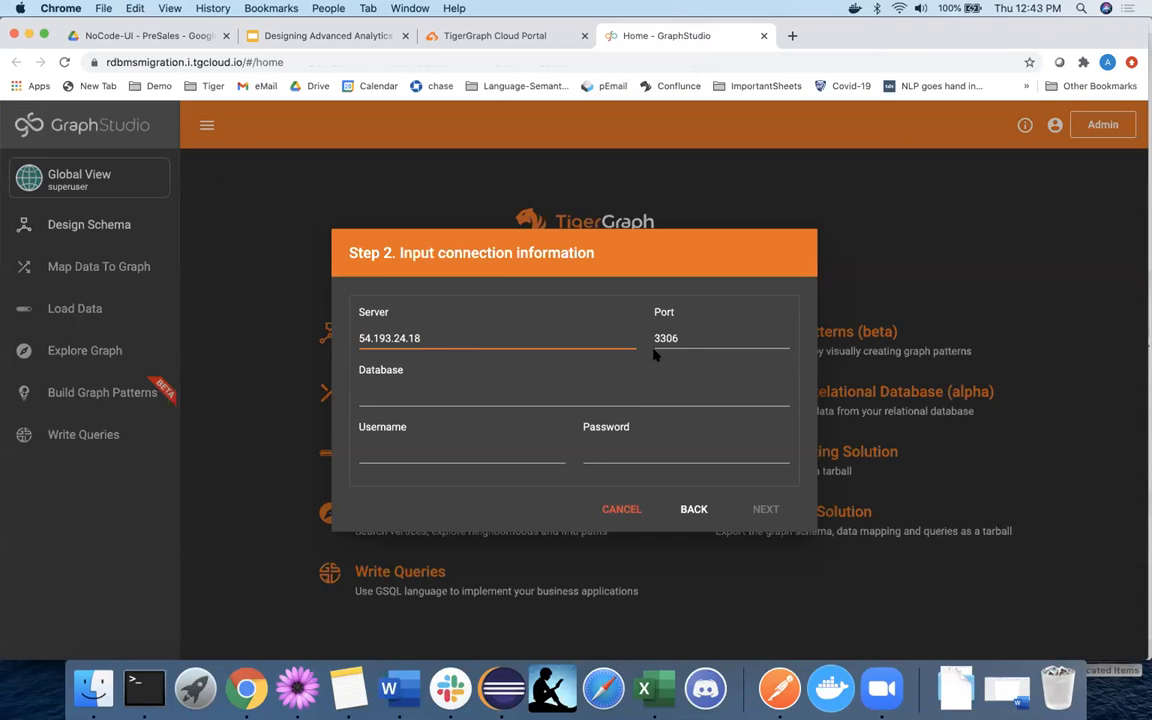
Select the FraudDemo database and enter the database username and the password copied from the slide.
{"action": "left_click", "coordinate": [452, 396]}
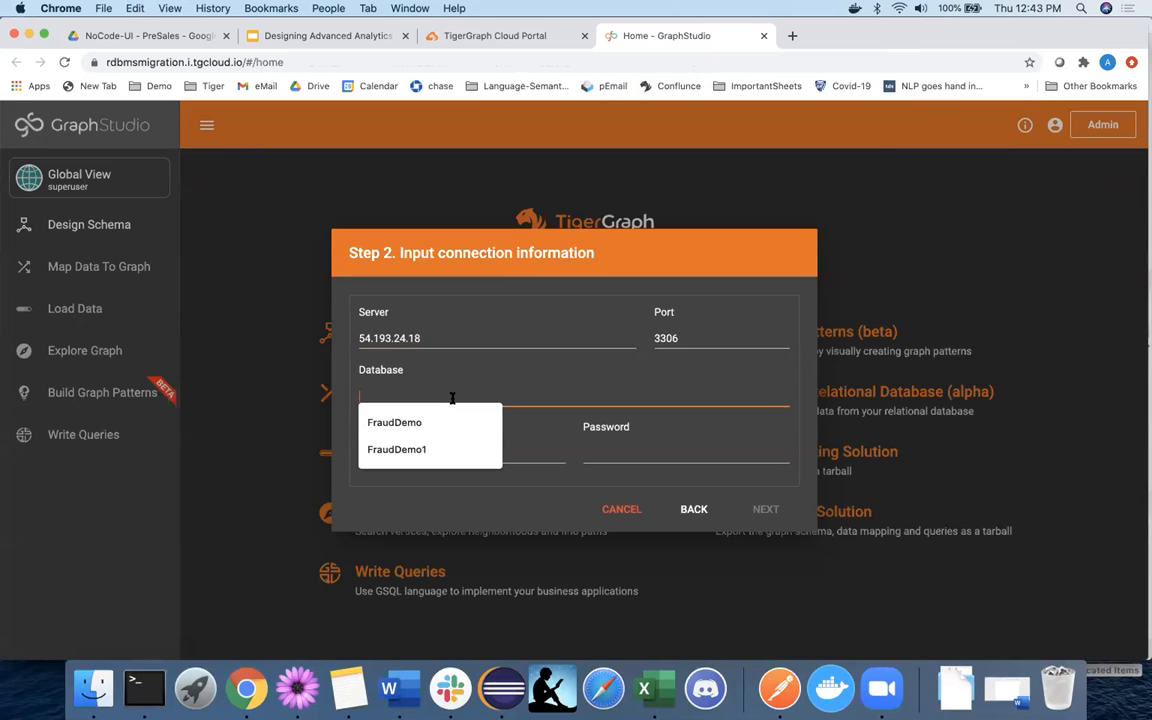
{"action": "left_click", "coordinate": [435, 420]}
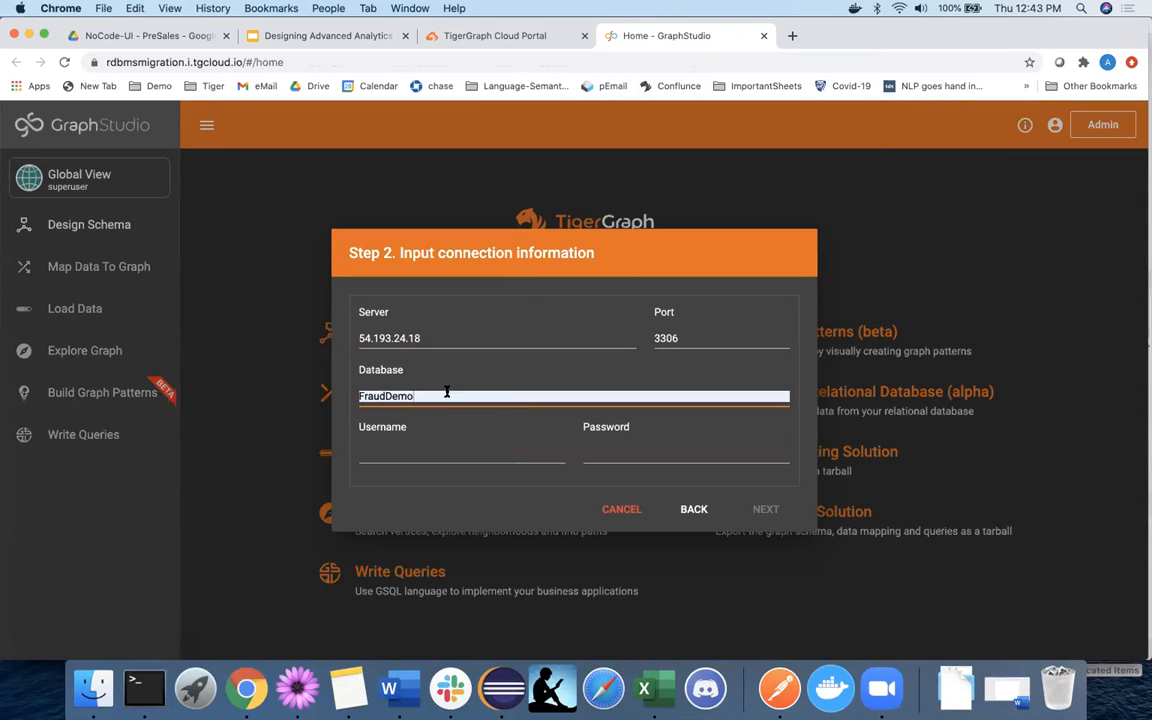
{"action": "left_click", "coordinate": [435, 453]}
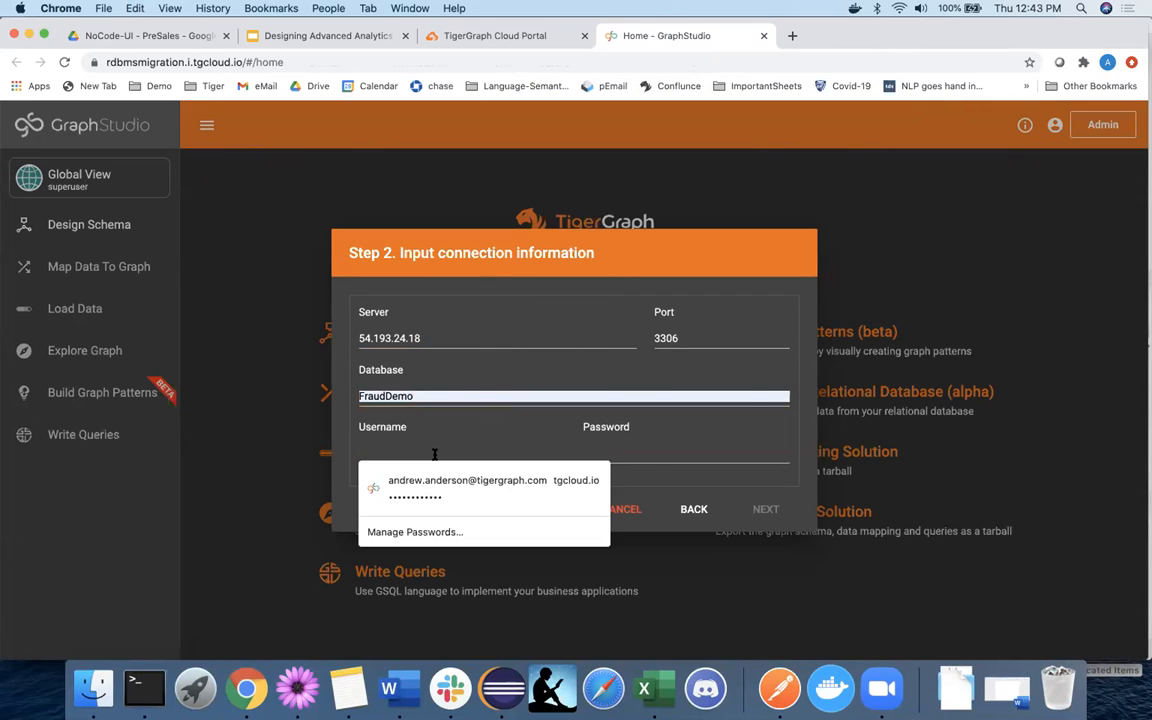
{"action": "type", "text": "demo"}
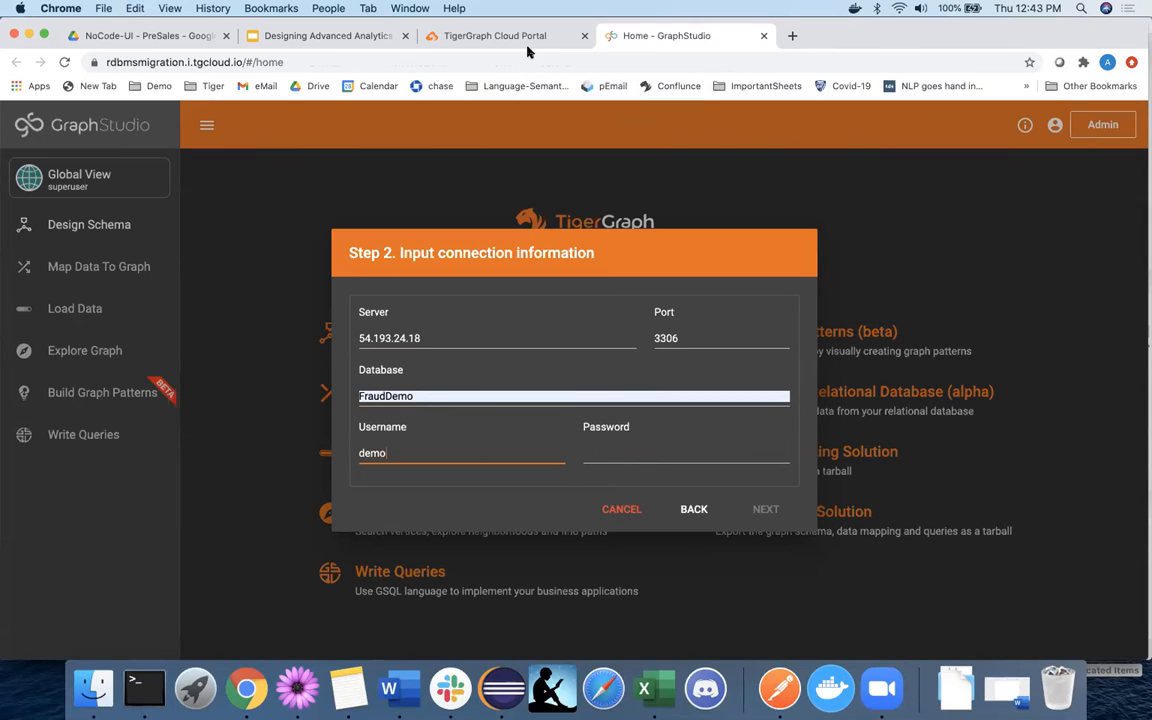
{"action": "left_click", "coordinate": [300, 36]}
{"action": "double_click", "coordinate": [859, 380]}
{"action": "key", "text": "super+c"}
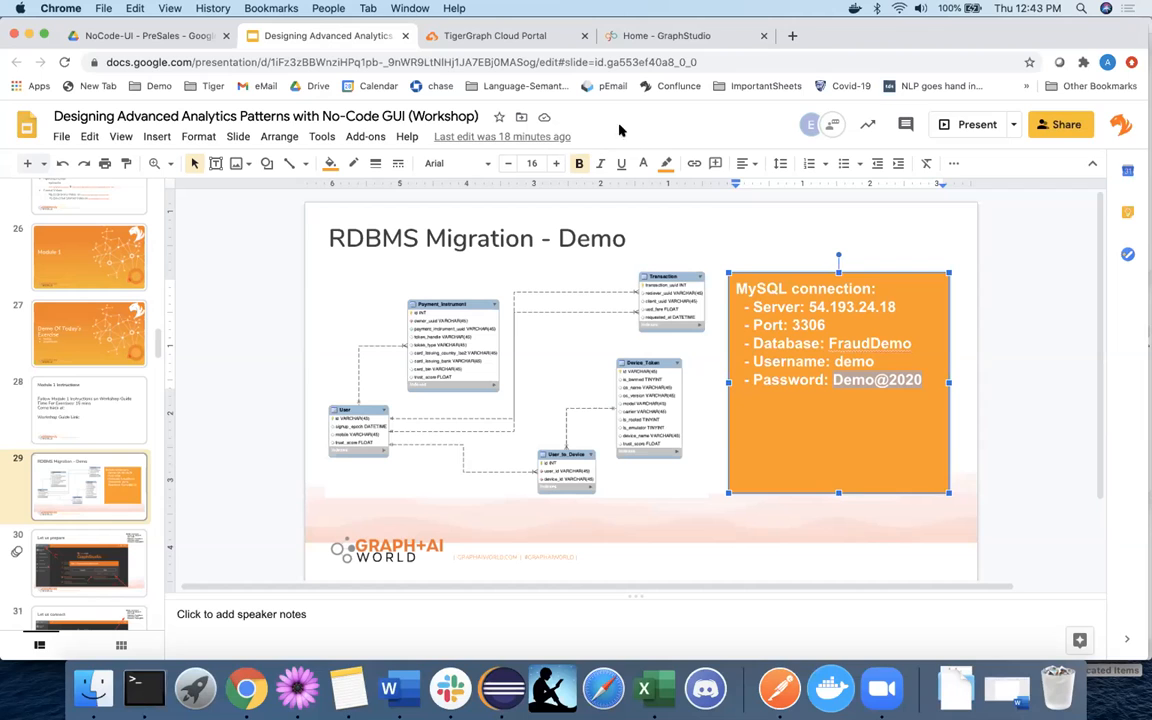
{"action": "left_click", "coordinate": [647, 40]}
{"action": "left_click", "coordinate": [640, 454]}
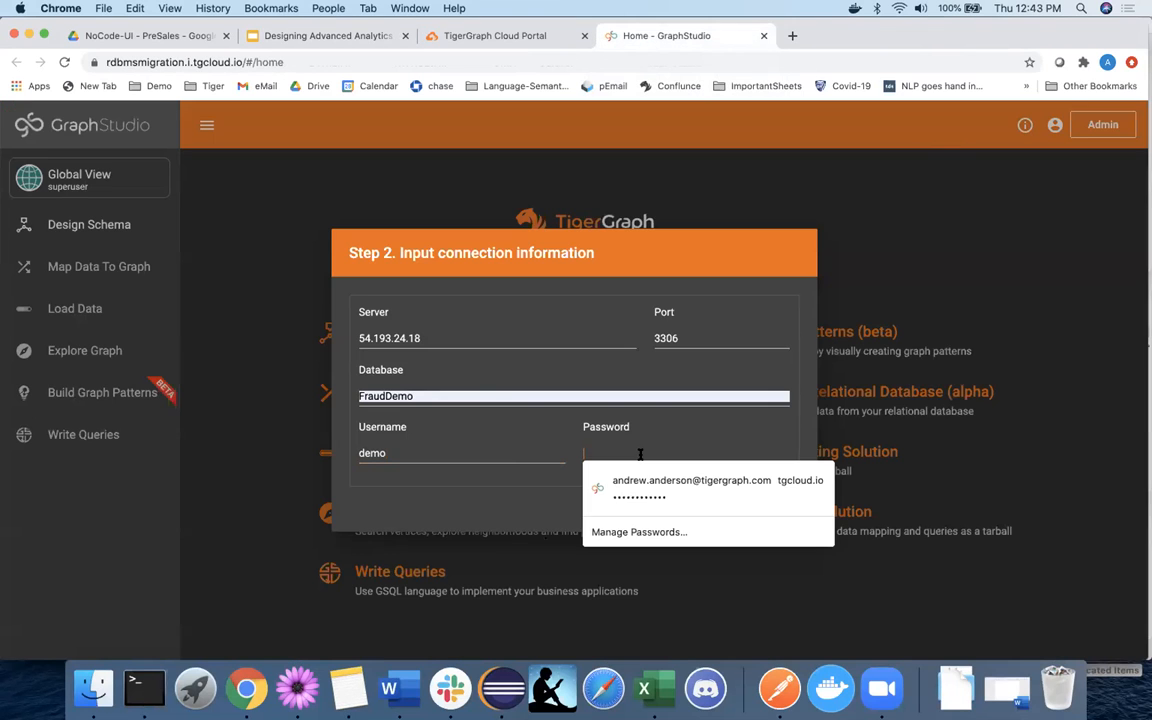
{"action": "key", "text": "super+v"}
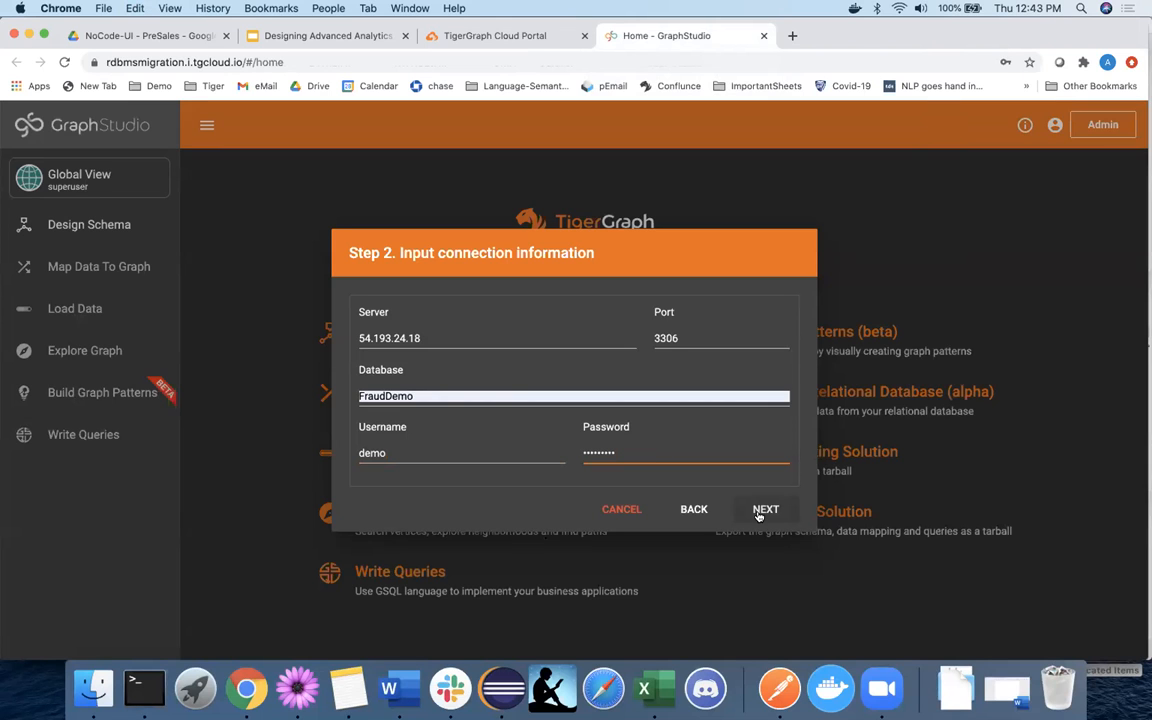
Advance to Step 3, review the checked FraudDemo tables and attributes, and continue to Configurations.
{"action": "left_click", "coordinate": [762, 511]}
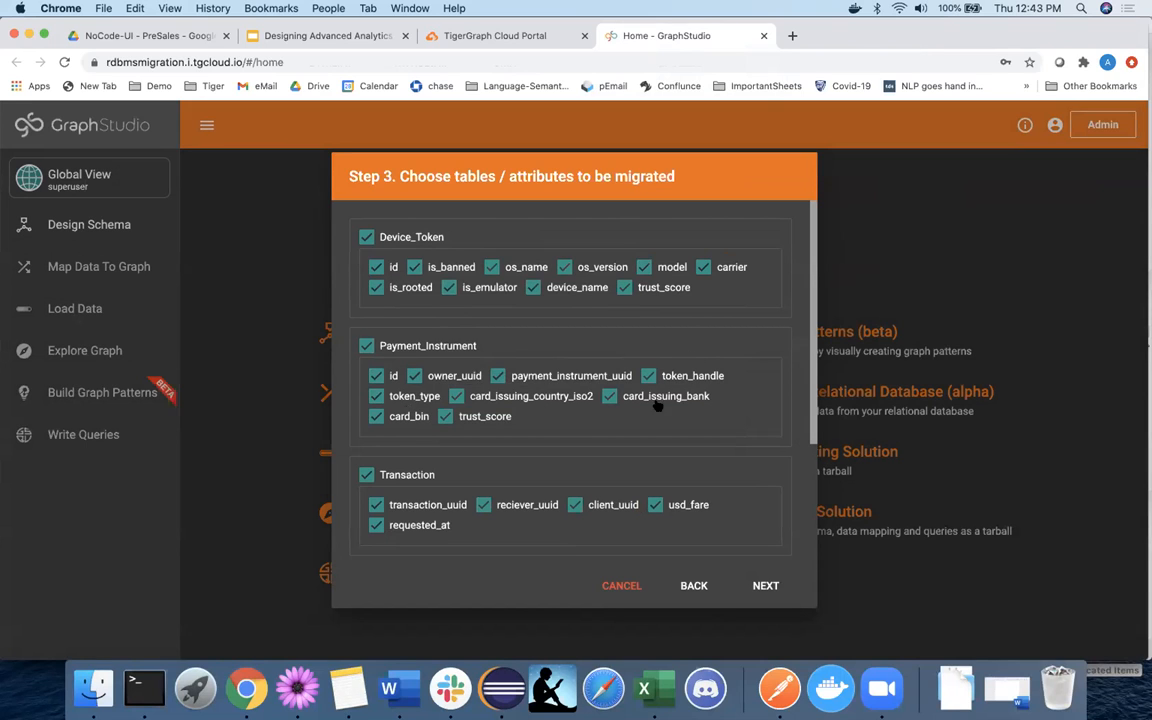
{"action": "scroll", "coordinate": [658, 405], "scroll_direction": "down", "scroll_amount": 4}
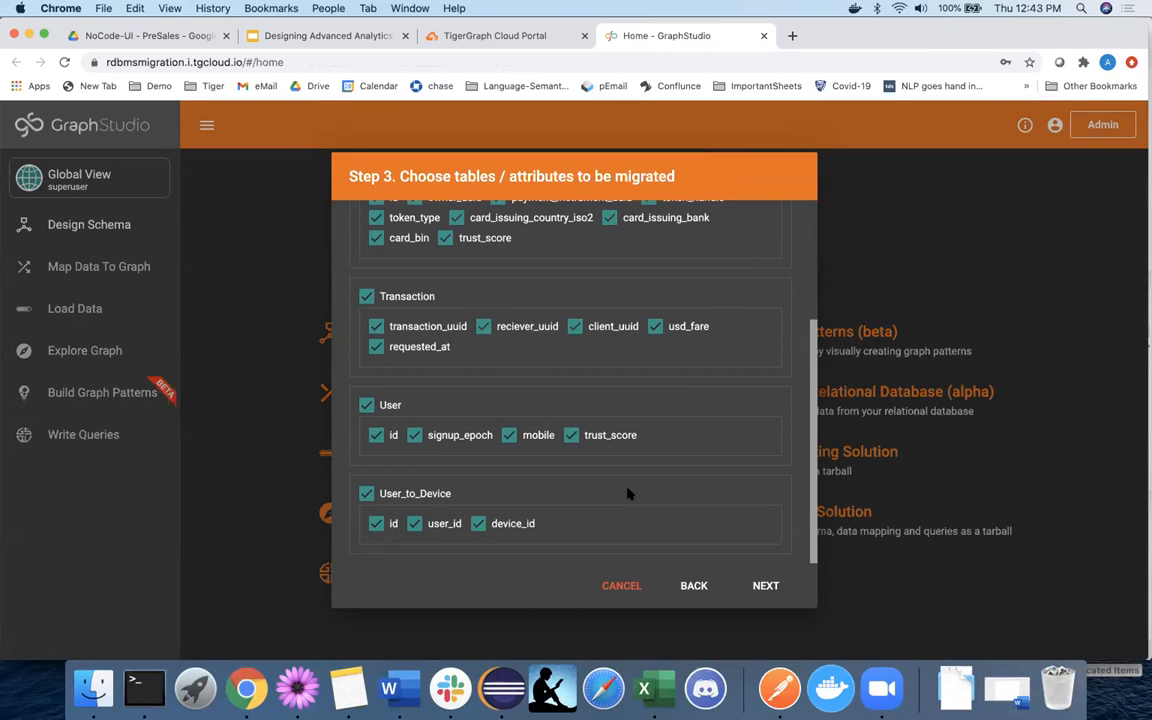
{"action": "scroll", "coordinate": [628, 493], "scroll_direction": "up", "scroll_amount": 2}
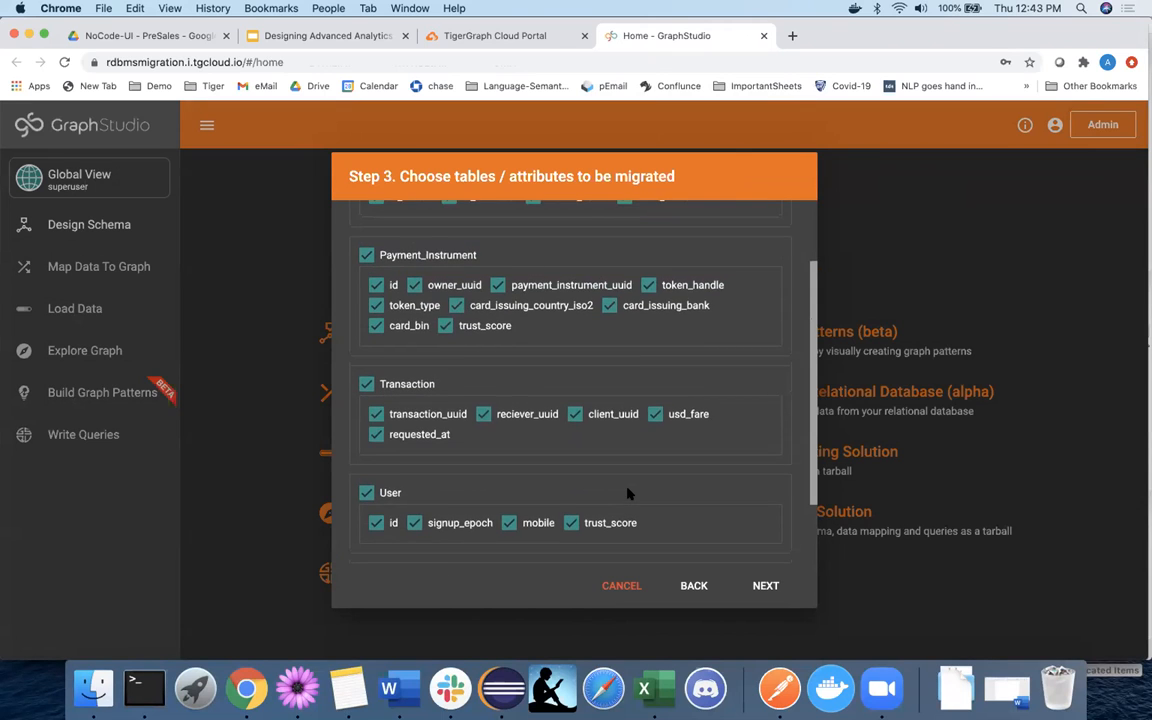
{"action": "scroll", "coordinate": [628, 493], "scroll_direction": "up", "scroll_amount": 2}
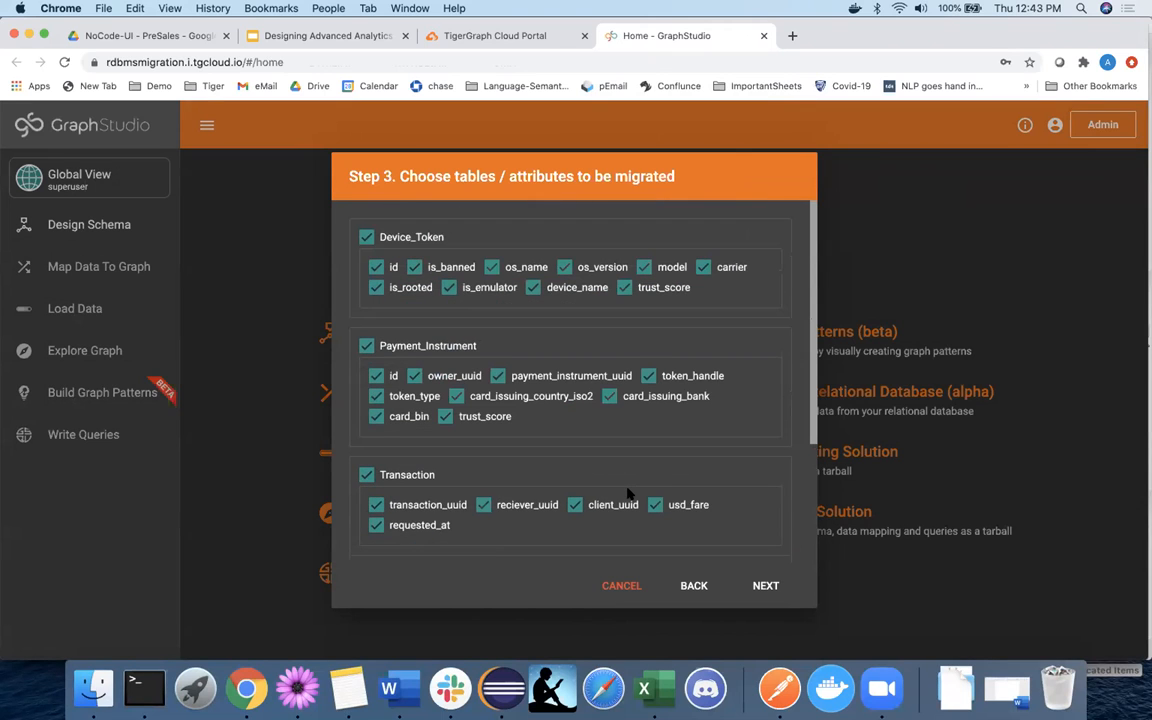
{"action": "scroll", "coordinate": [628, 493], "scroll_direction": "down", "scroll_amount": 2}
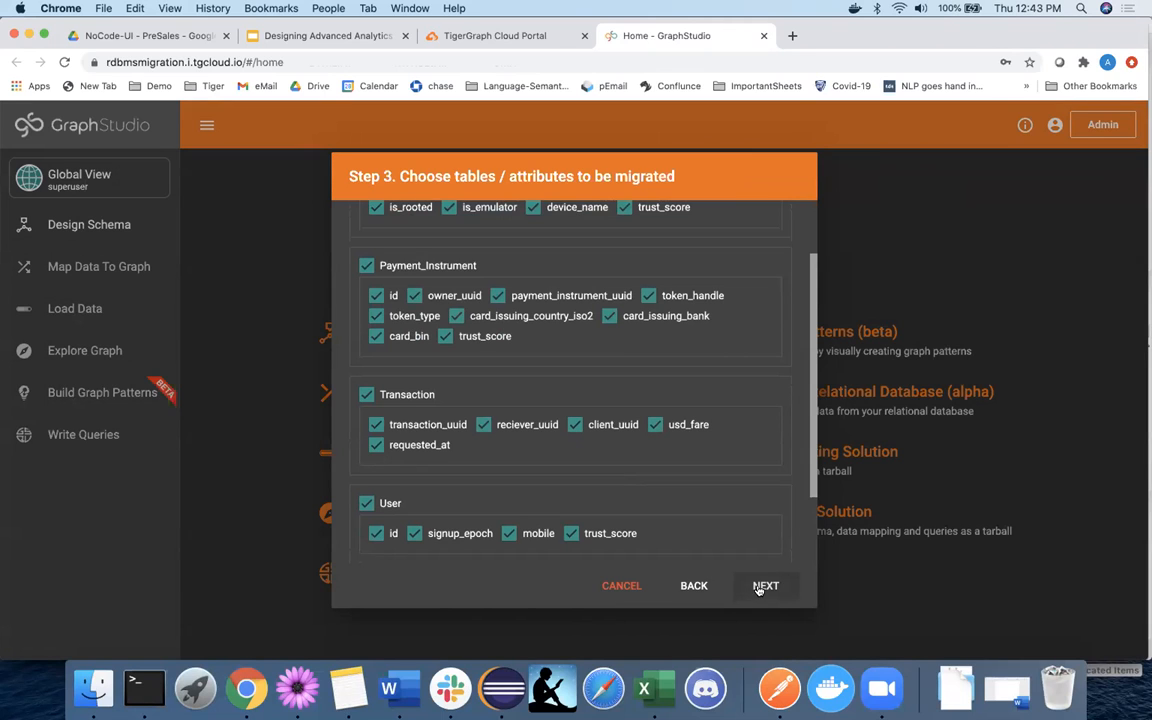
{"action": "left_click", "coordinate": [765, 586]}
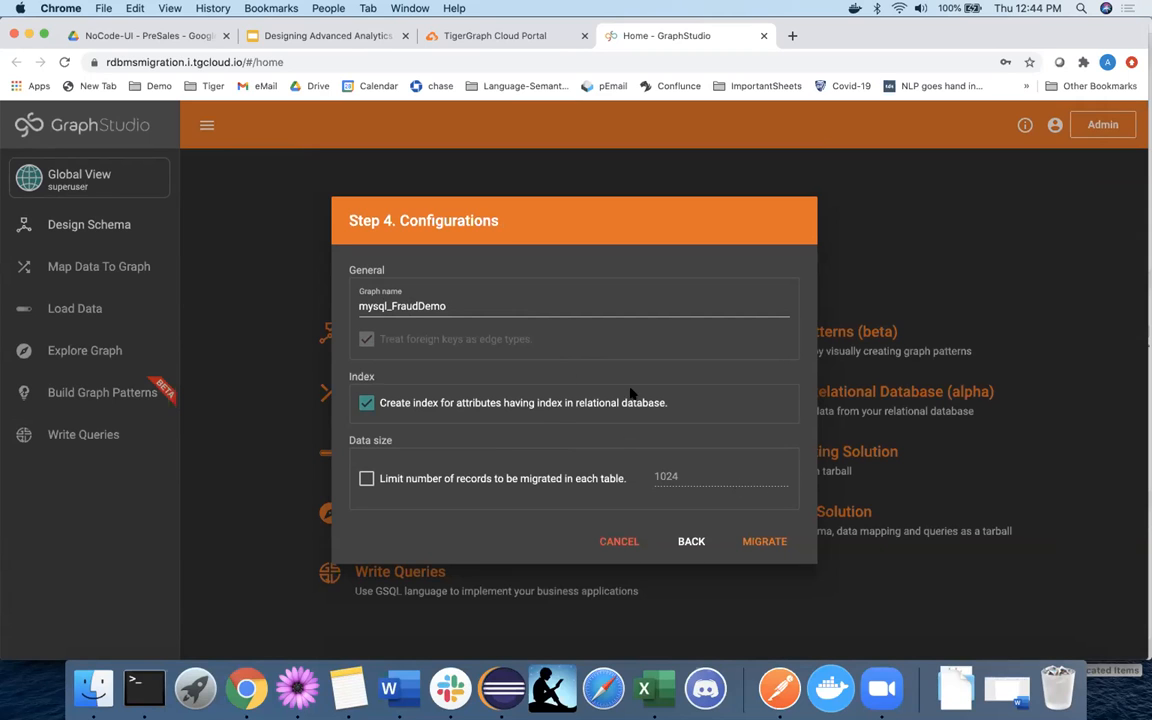
Run the migration into mysql_FraudDemo with index creation kept and no record limit.
{"action": "left_click", "coordinate": [748, 541]}
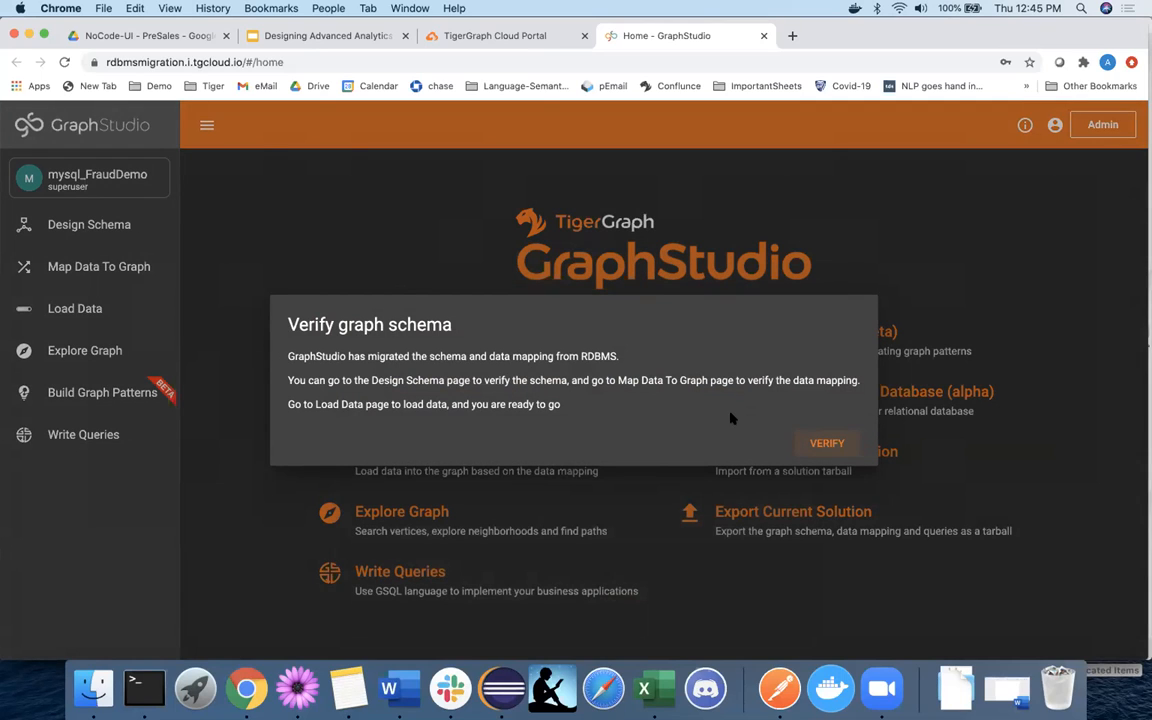
Open the migrated mysql_FraudDemo schema and reposition the User_to_Device vertex.
{"action": "left_click", "coordinate": [829, 445]}
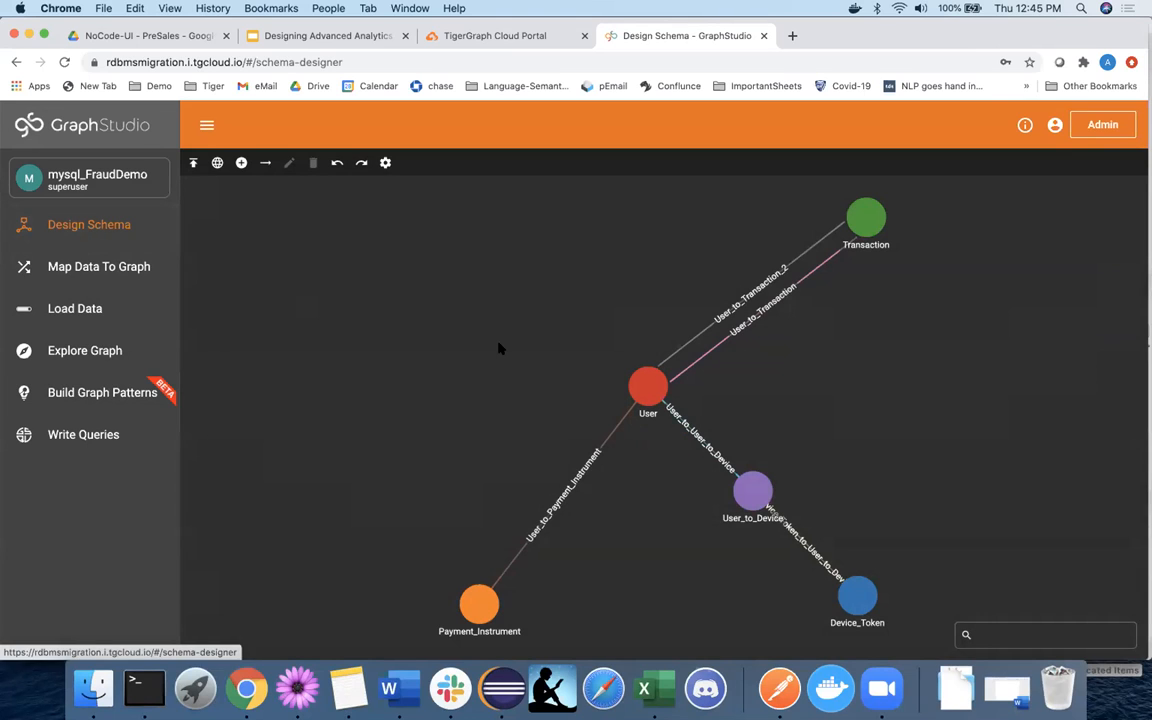
{"action": "left_click", "coordinate": [766, 477]}
{"action": "left_click_drag", "start_coordinate": [766, 477], "coordinate": [841, 420]}
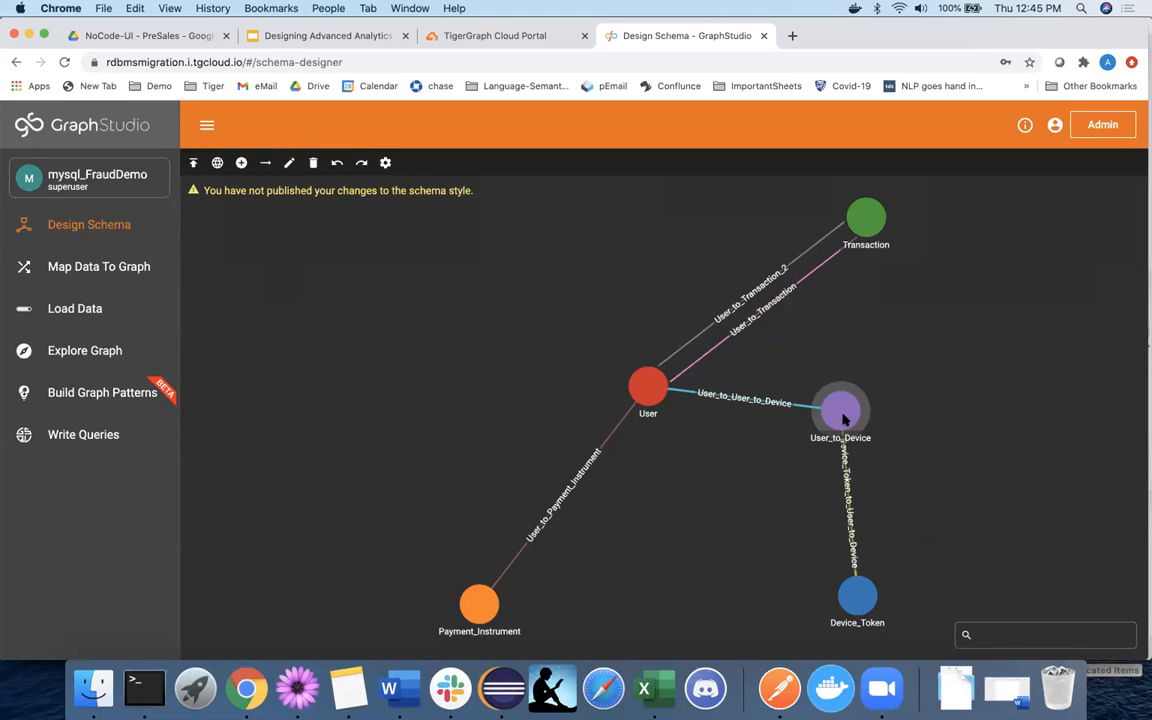
Compare against the slide's ER diagram, then move Device_Token right and User_to_Device down-left.
{"action": "left_click", "coordinate": [268, 40]}
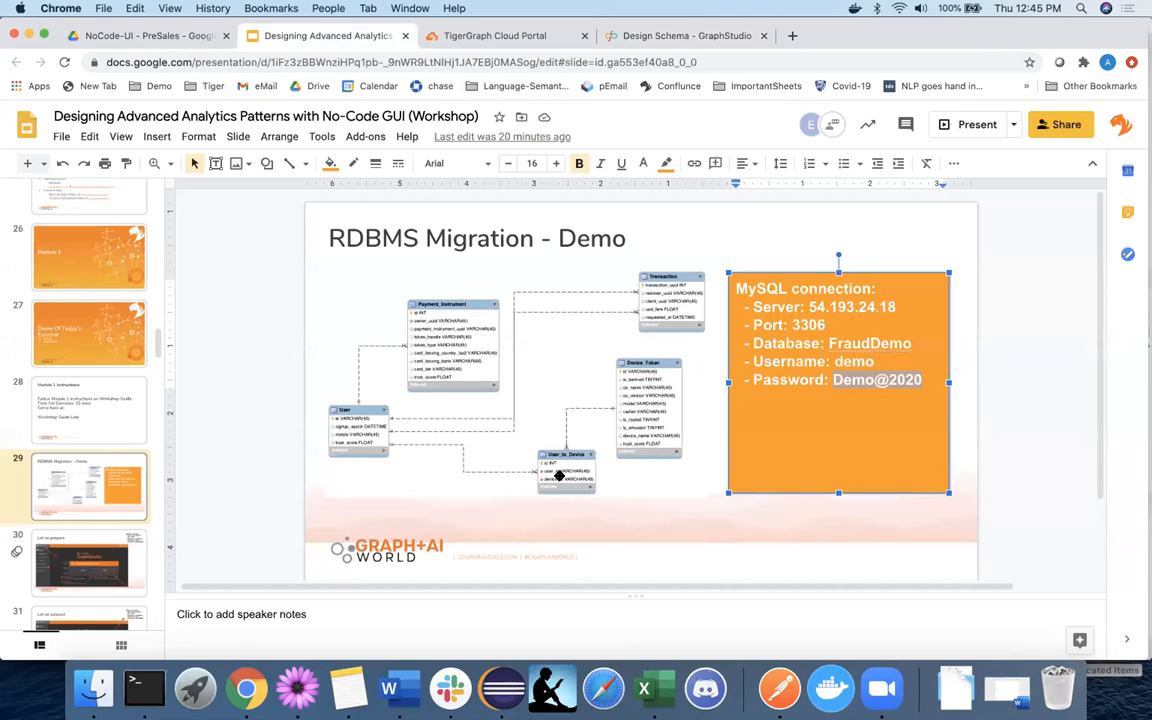
{"action": "left_click", "coordinate": [558, 475]}
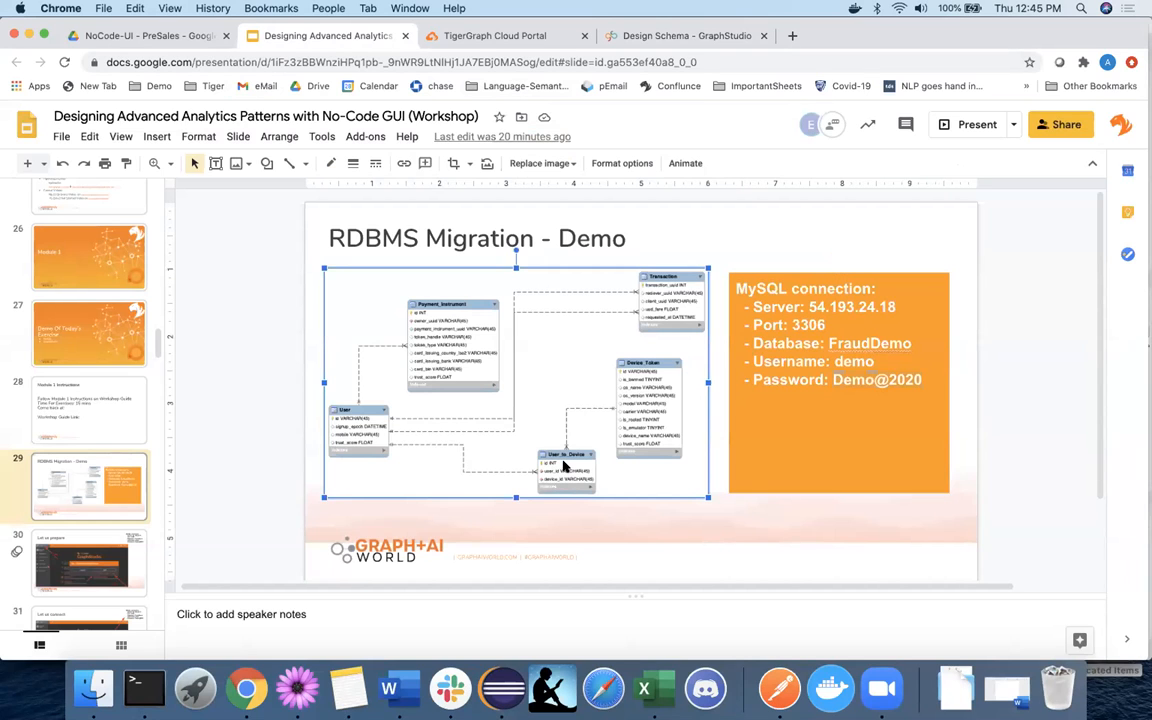
{"action": "left_click", "coordinate": [659, 38]}
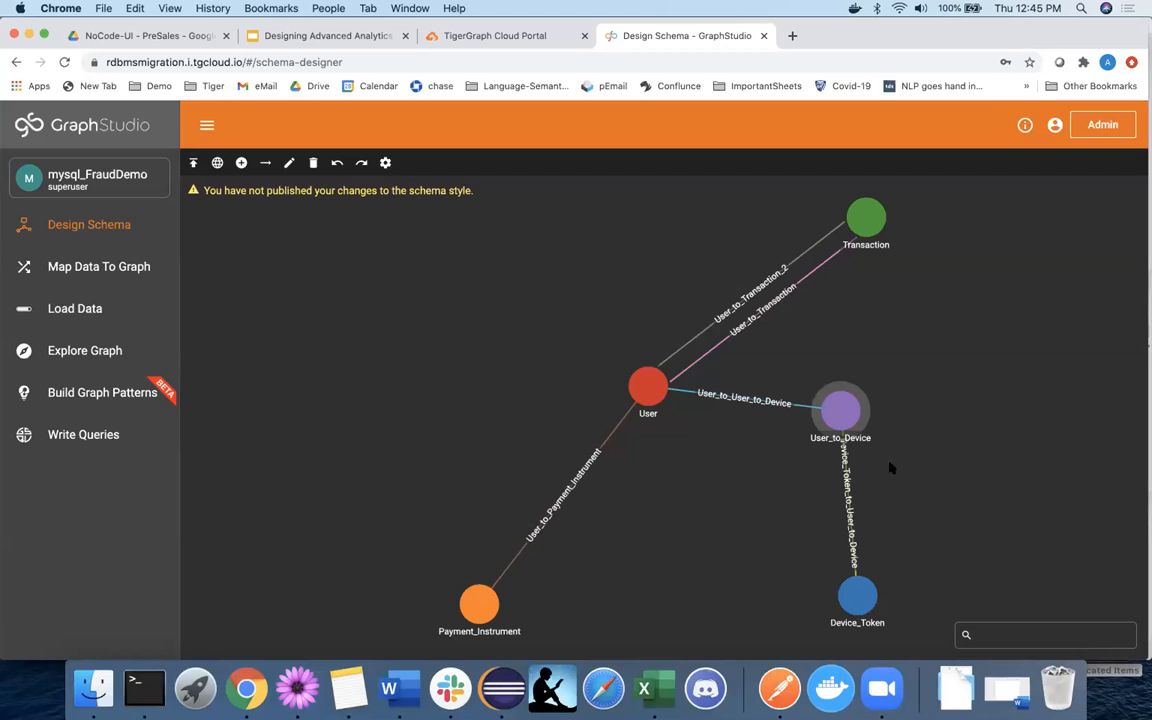
{"action": "mouse_move", "coordinate": [870, 593]}
{"action": "left_click_drag", "start_coordinate": [870, 593], "coordinate": [979, 506]}
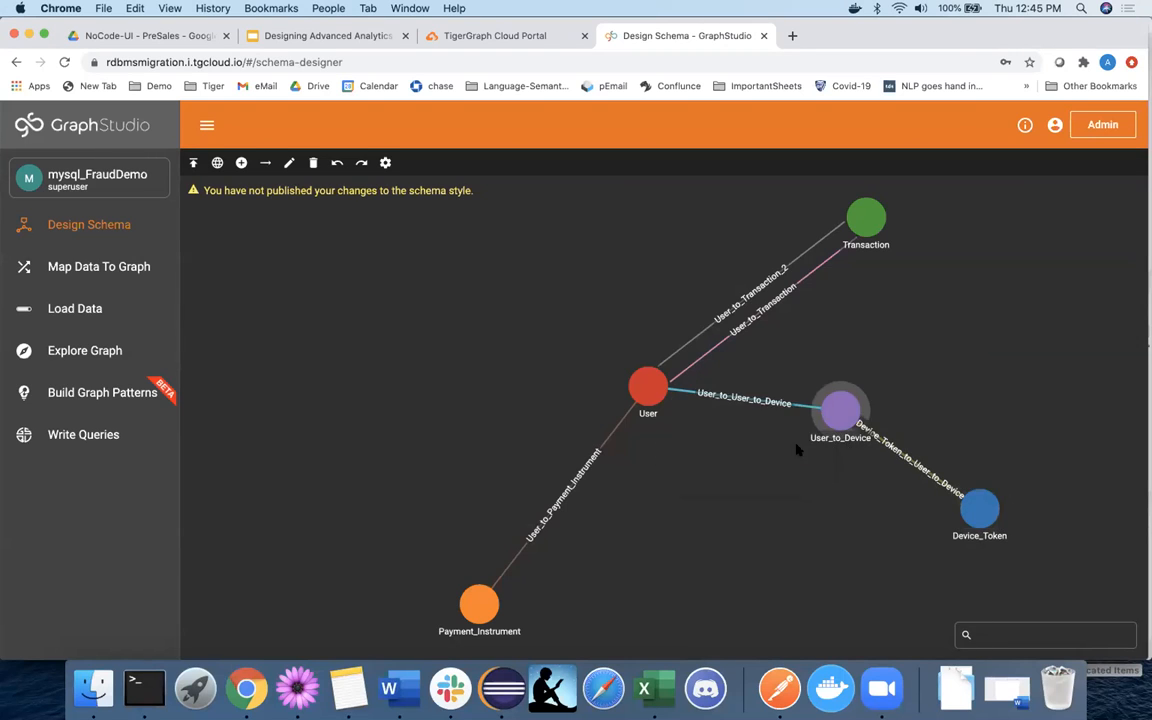
{"action": "left_click_drag", "start_coordinate": [797, 450], "coordinate": [790, 453]}
{"action": "mouse_move", "coordinate": [798, 456]}
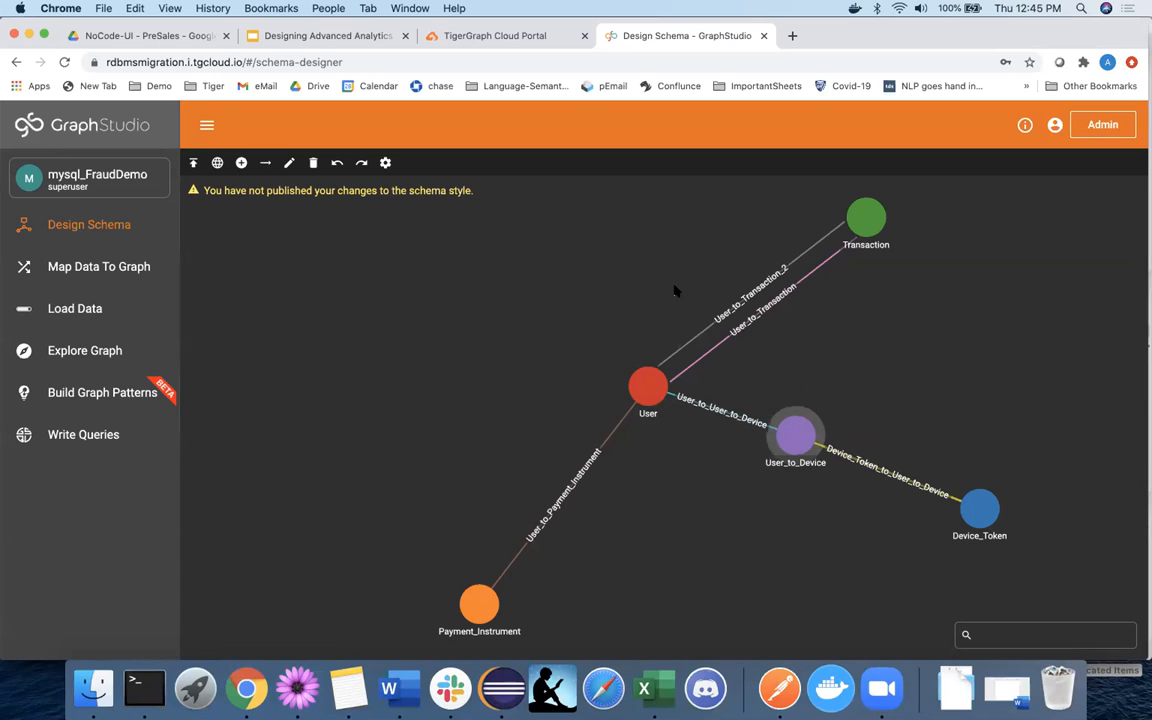
Delete the User_to_Device vertex and draw a new edge from User to Device_Token.
{"action": "left_click", "coordinate": [313, 162]}
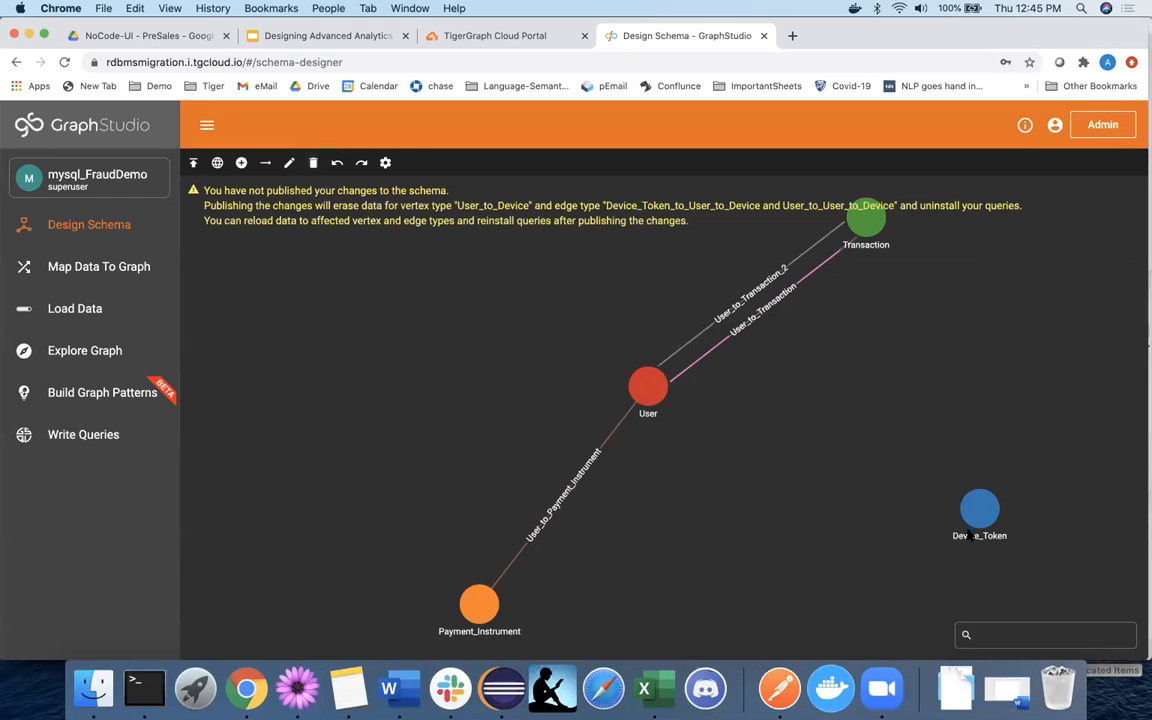
{"action": "left_click_drag", "start_coordinate": [979, 509], "coordinate": [835, 506]}
{"action": "left_click", "coordinate": [265, 162]}
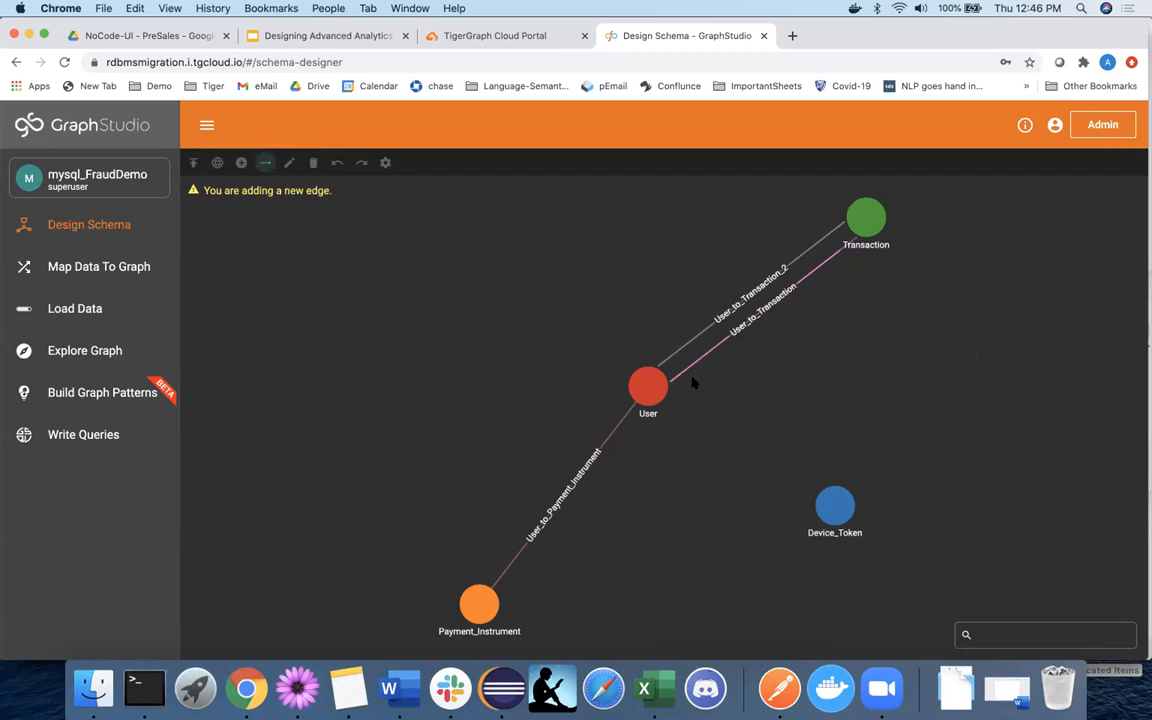
{"action": "left_click", "coordinate": [648, 388]}
{"action": "left_click", "coordinate": [830, 502]}
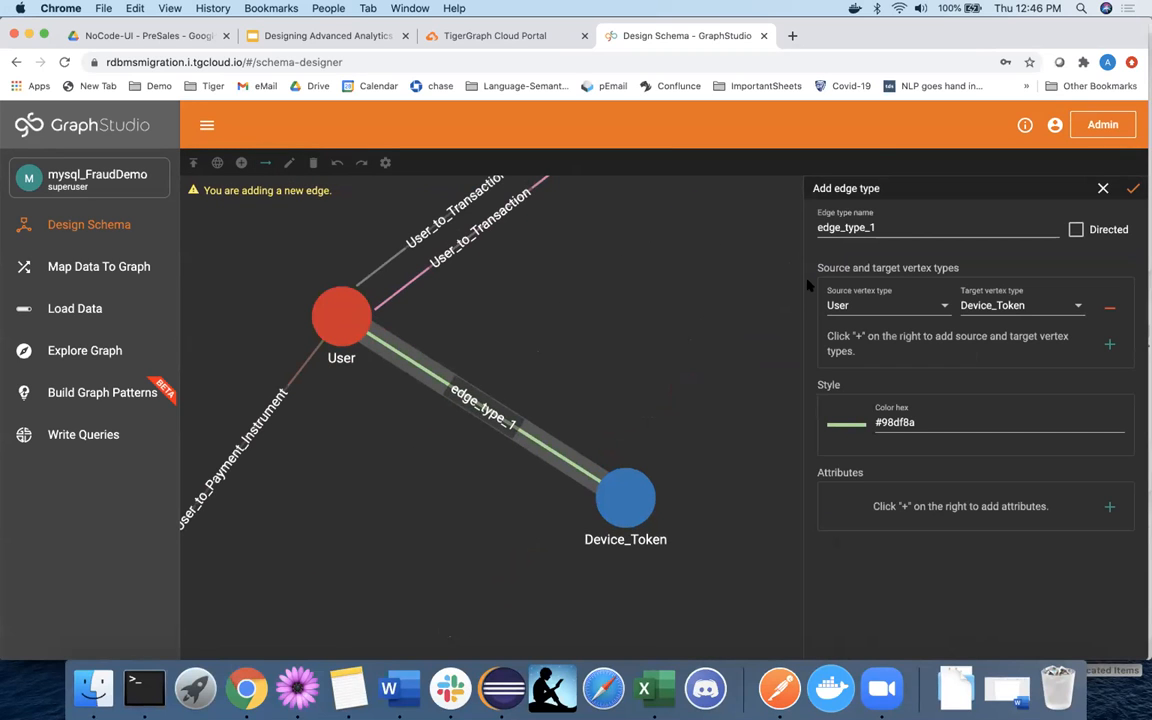
Name the new edge type user_device, save it, and start publishing the schema.
{"action": "double_click", "coordinate": [855, 228]}
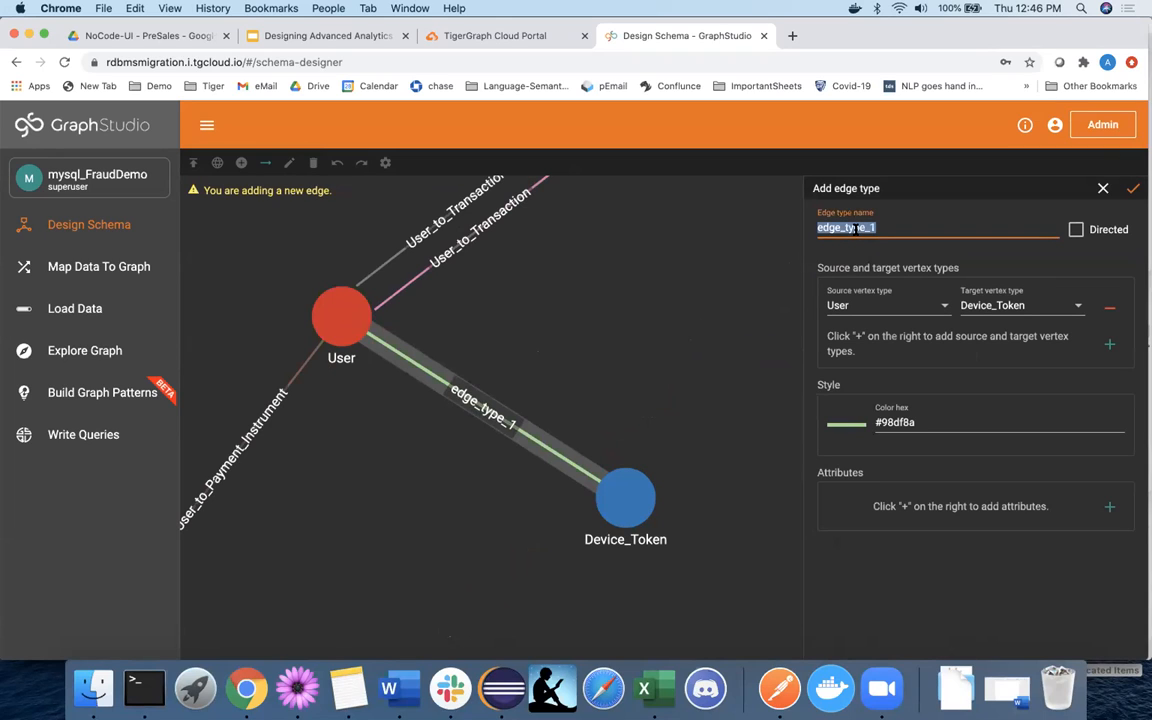
{"action": "type", "text": "device_u"}
{"action": "key", "text": "BackSpace"}
{"action": "key", "text": "BackSpace"}
{"action": "key", "text": "BackSpace"}
{"action": "type", "text": "user_device"}
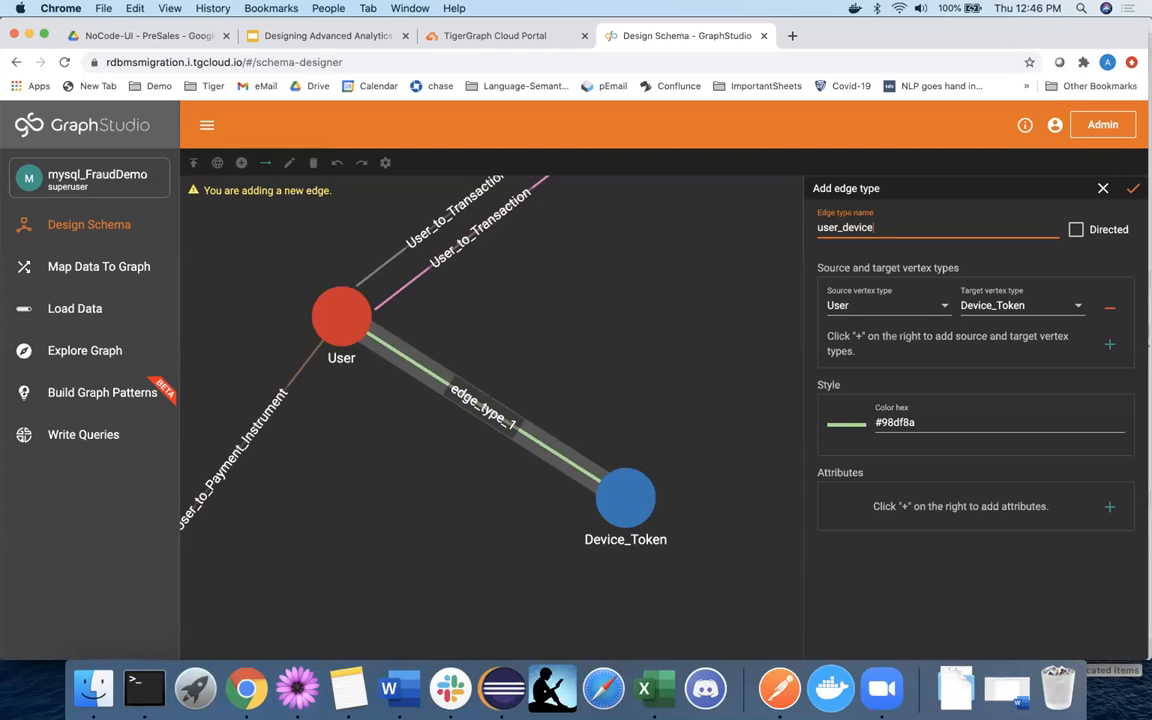
{"action": "left_click", "coordinate": [1132, 191]}
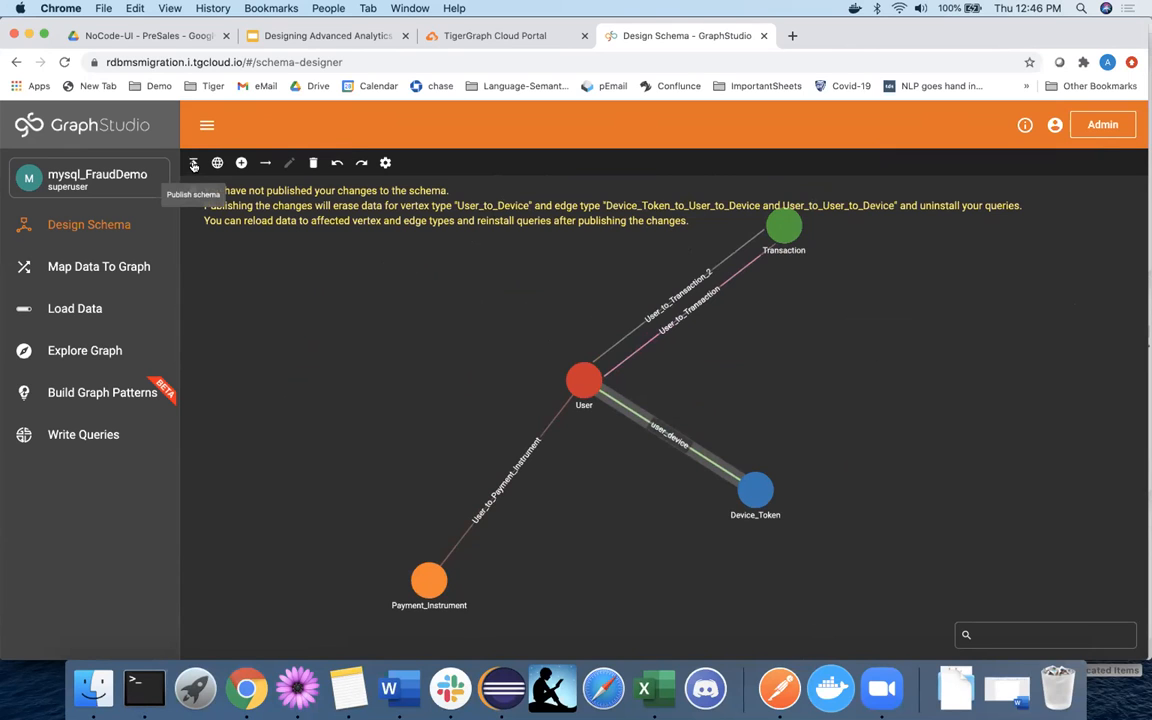
{"action": "left_click", "coordinate": [194, 164]}
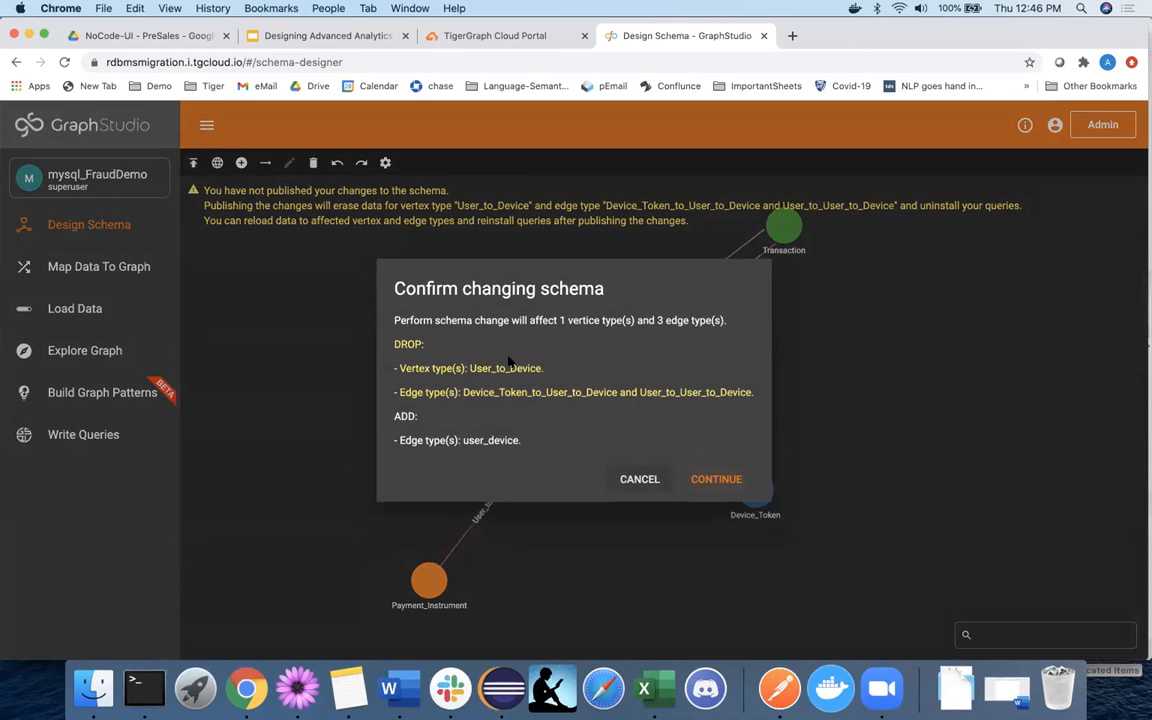
Confirm dropping User_to_Device and adding the user_device edge in the schema-change dialog.
{"action": "left_click", "coordinate": [716, 479]}
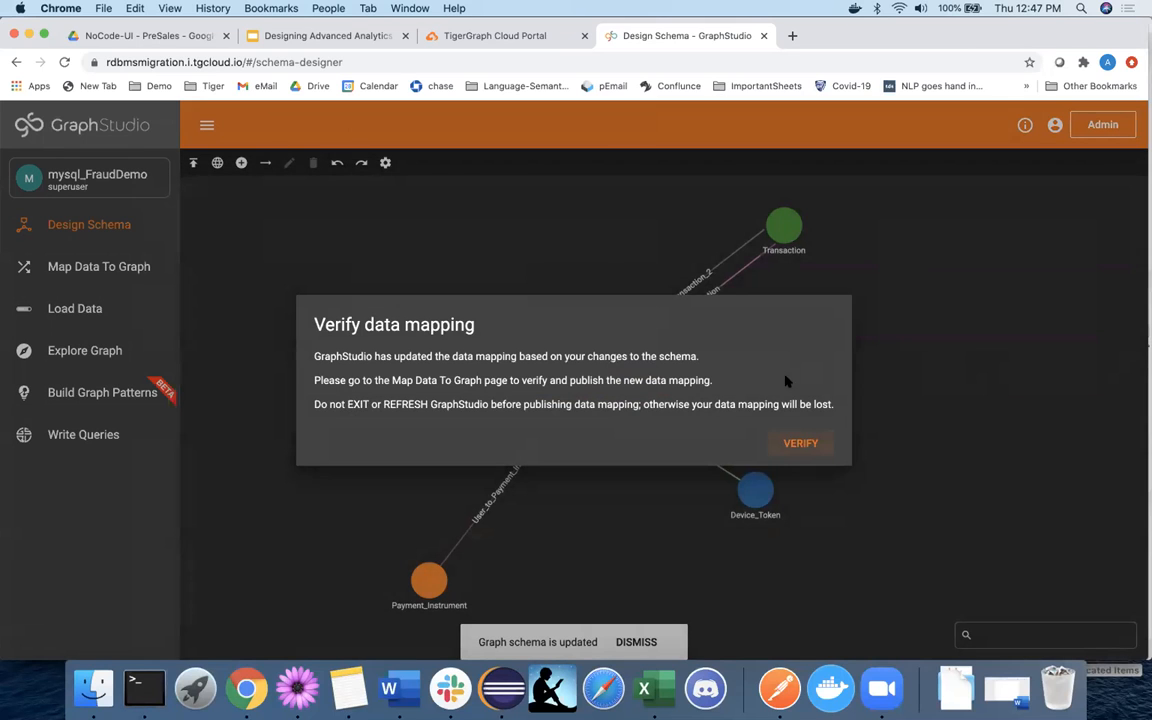
Open the data mapping, place User_to_Device.csv between Transaction and Device_Token, and select it for mapping.
{"action": "left_click", "coordinate": [797, 444]}
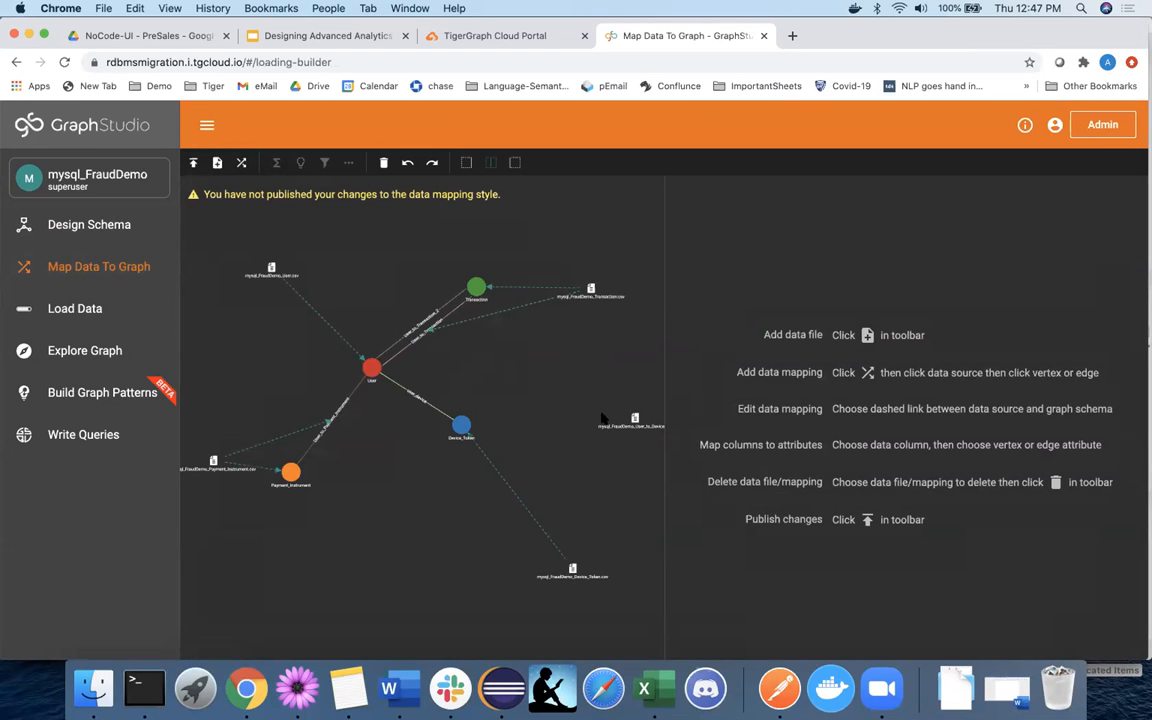
{"action": "left_click_drag", "start_coordinate": [633, 418], "coordinate": [542, 378]}
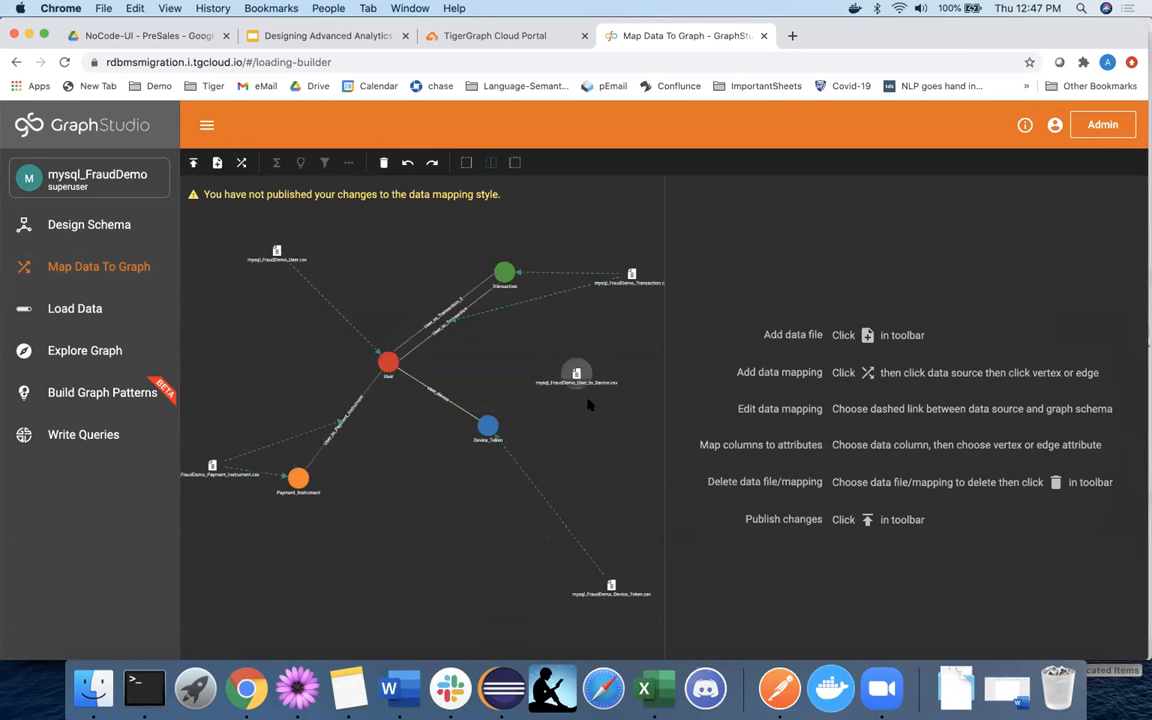
{"action": "scroll", "coordinate": [590, 405], "scroll_direction": "up", "scroll_amount": 3}
{"action": "mouse_move", "coordinate": [572, 377]}
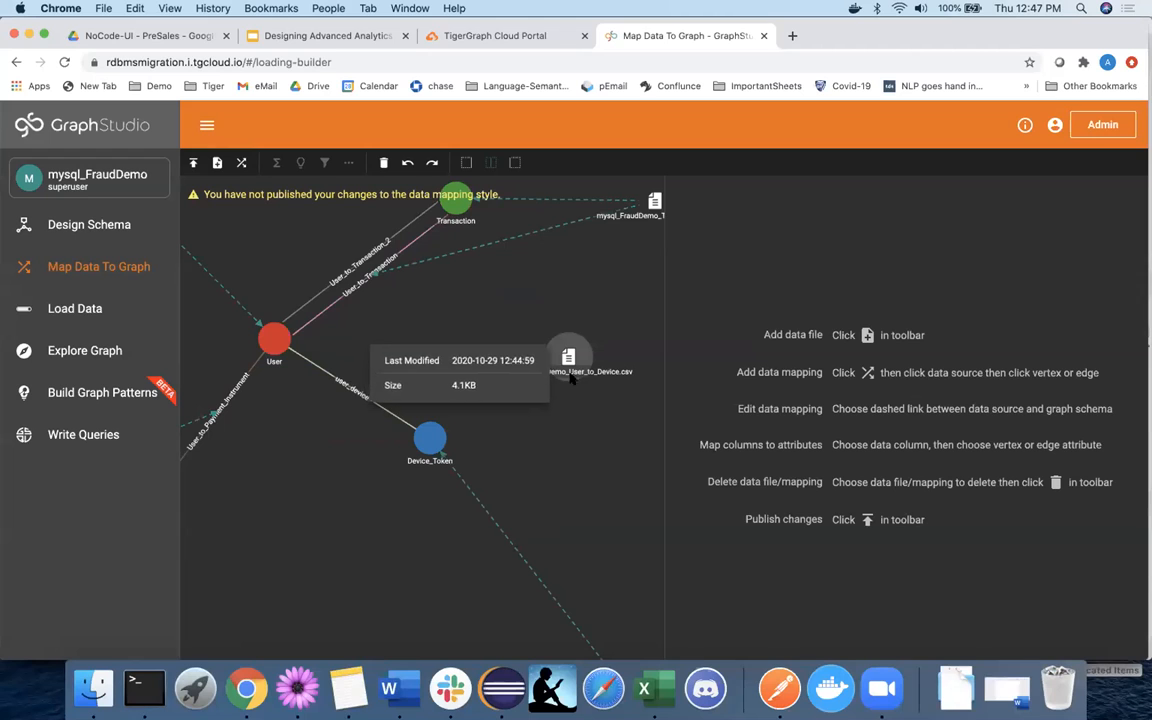
{"action": "scroll", "coordinate": [604, 436], "scroll_direction": "down", "scroll_amount": 1}
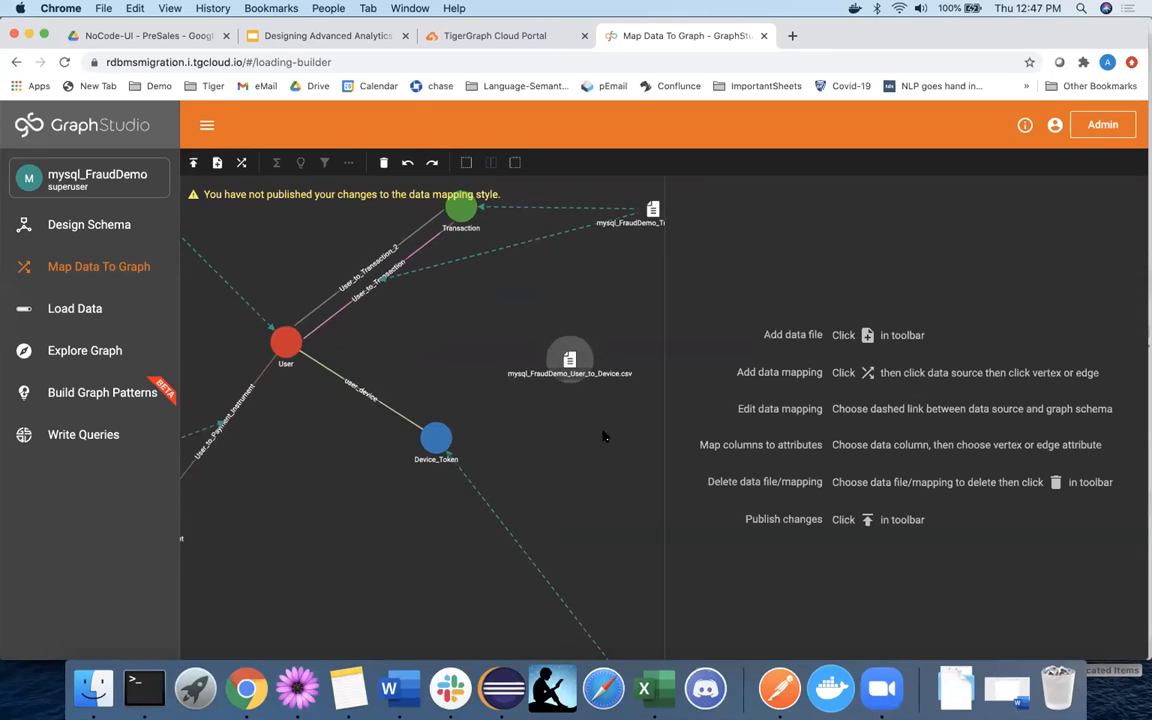
{"action": "scroll", "coordinate": [604, 436], "scroll_direction": "down", "scroll_amount": 3}
{"action": "scroll", "coordinate": [592, 428], "scroll_direction": "down", "scroll_amount": 2}
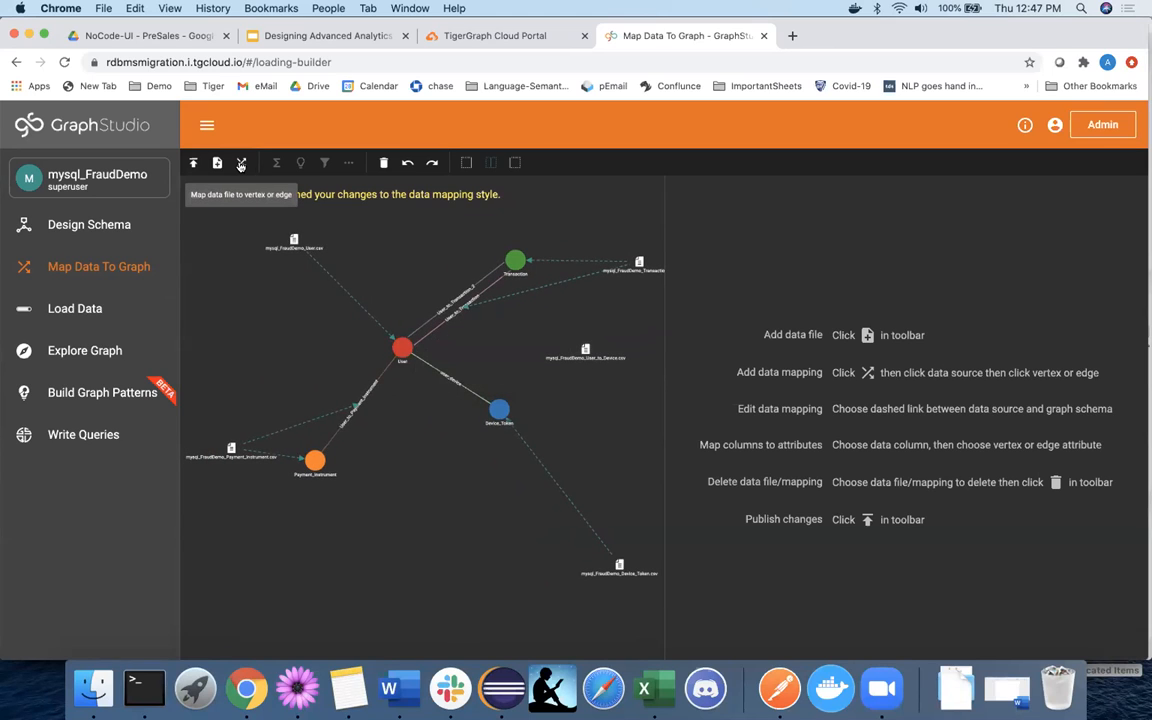
{"action": "left_click", "coordinate": [240, 163]}
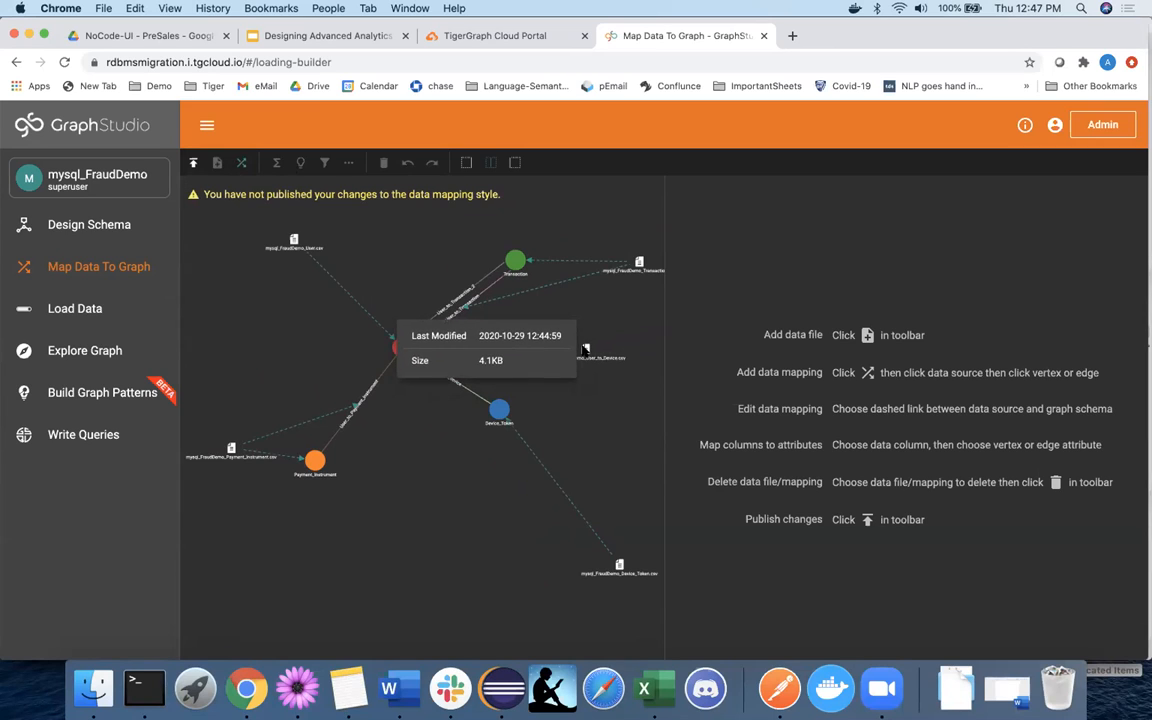
{"action": "left_click", "coordinate": [585, 349]}
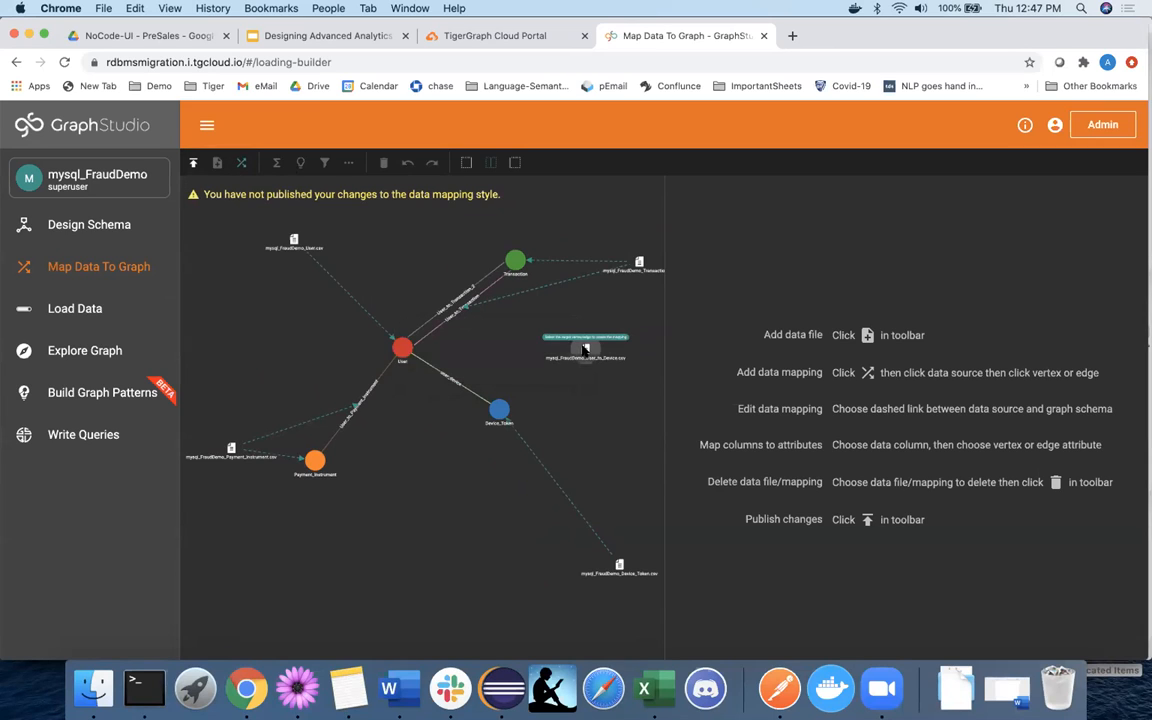
Map User_to_Device.csv onto user_device: user_id to User, device_id to Device_Token.
{"action": "left_click", "coordinate": [453, 381]}
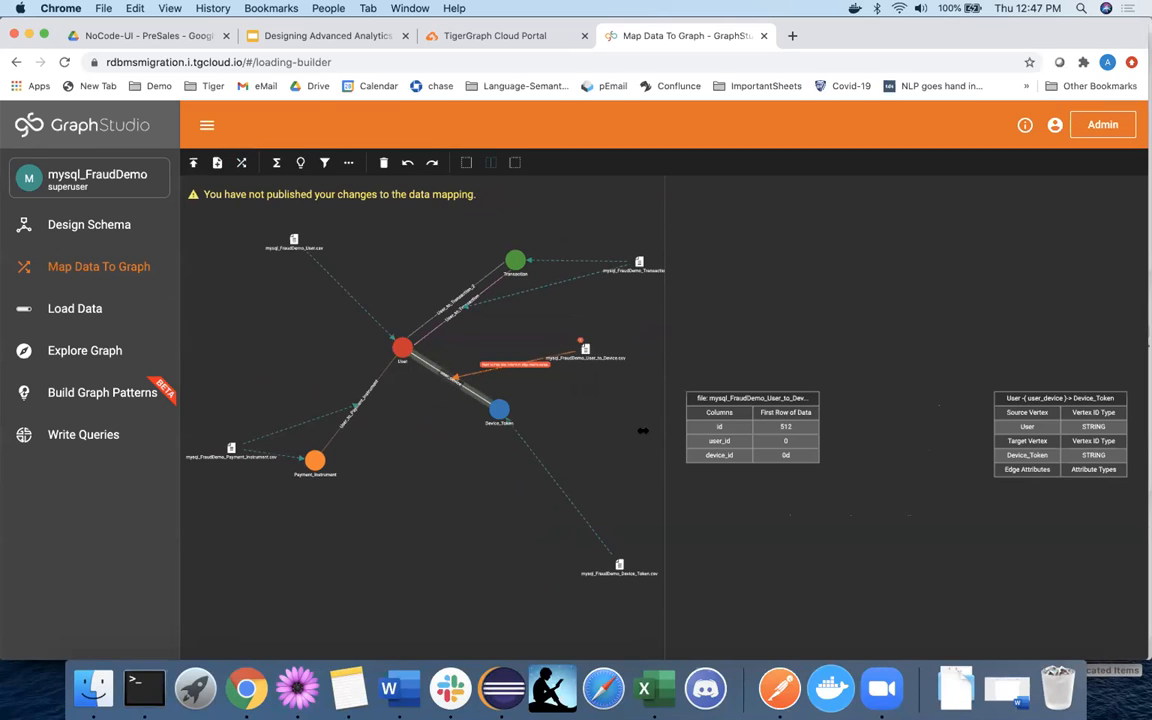
{"action": "scroll", "coordinate": [890, 478], "scroll_direction": "down", "scroll_amount": 3}
{"action": "scroll", "coordinate": [888, 477], "scroll_direction": "up", "scroll_amount": 3}
{"action": "scroll", "coordinate": [888, 477], "scroll_direction": "down", "scroll_amount": 4}
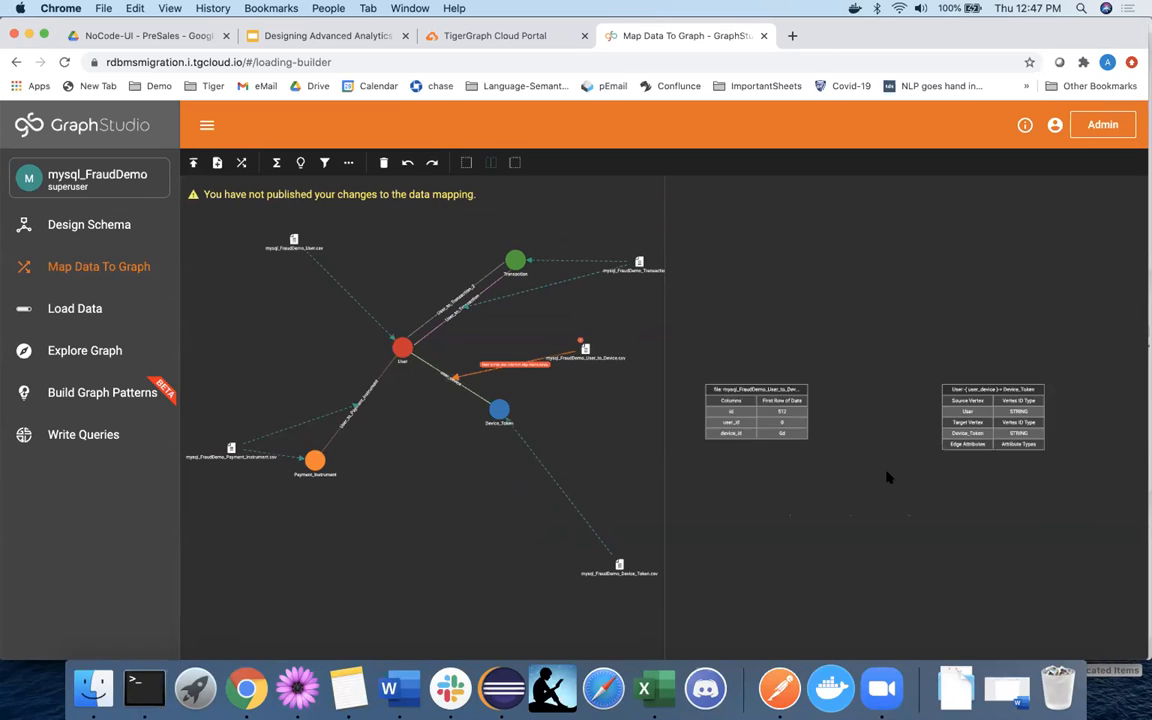
{"action": "left_click", "coordinate": [794, 426]}
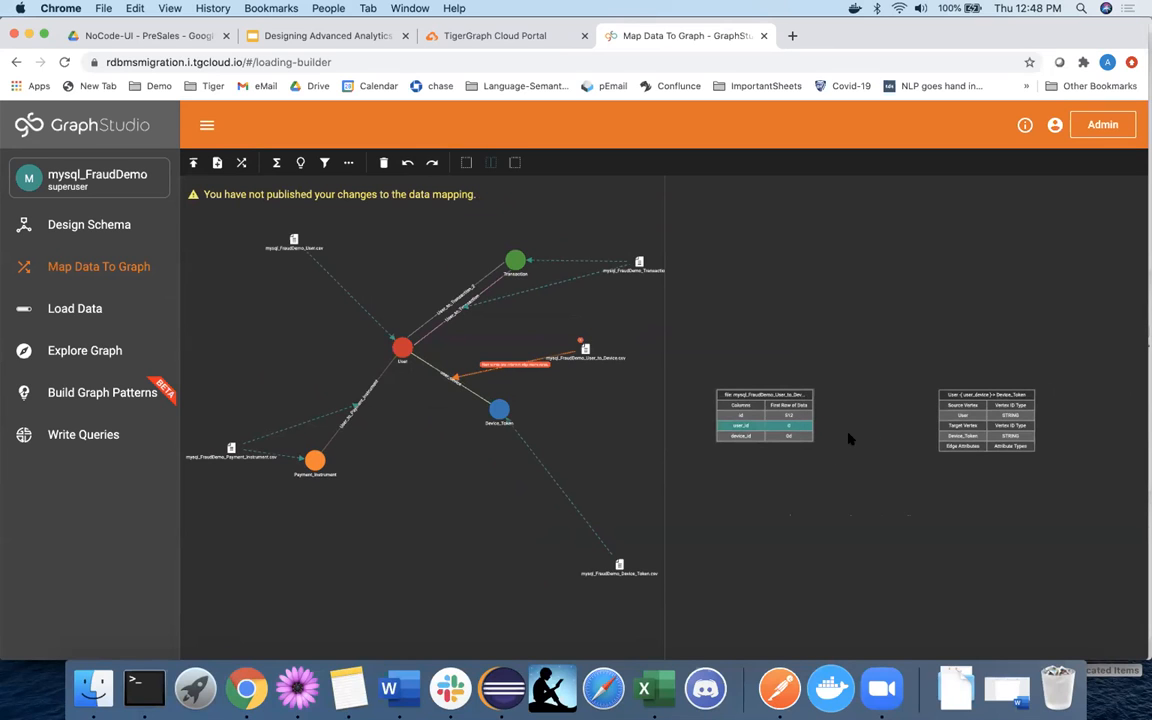
{"action": "scroll", "coordinate": [848, 438], "scroll_direction": "up", "scroll_amount": 2}
{"action": "scroll", "coordinate": [870, 430], "scroll_direction": "down", "scroll_amount": 1}
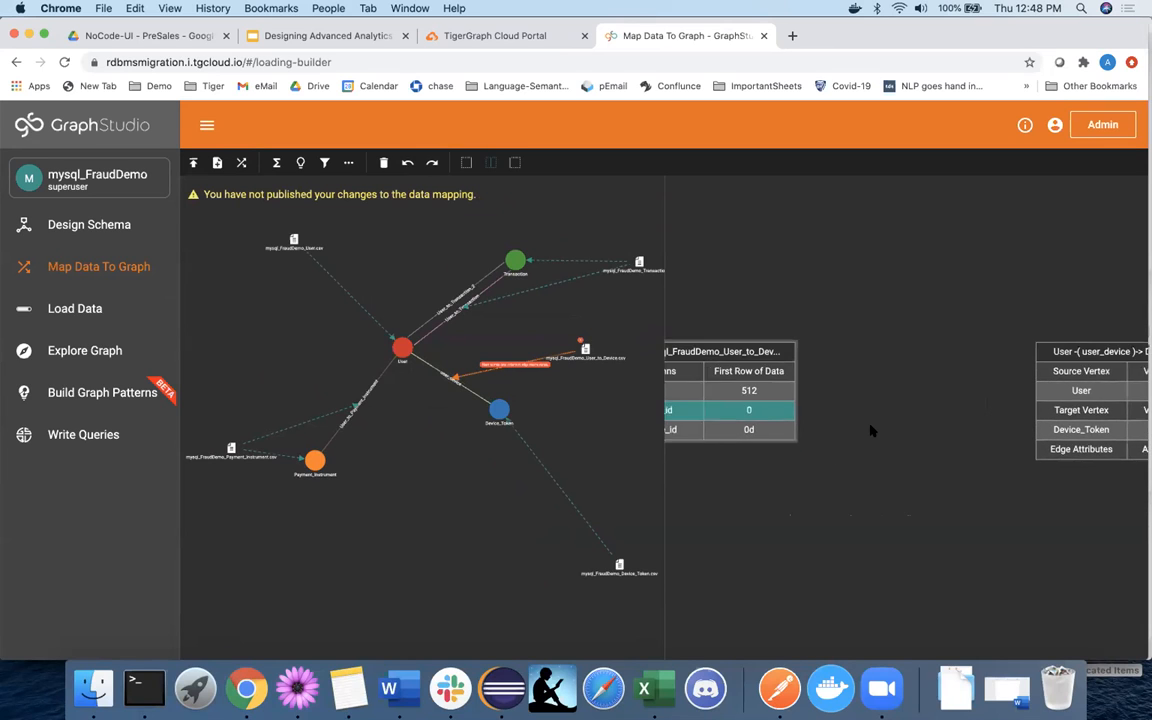
{"action": "left_click", "coordinate": [1045, 397]}
{"action": "left_click", "coordinate": [770, 425]}
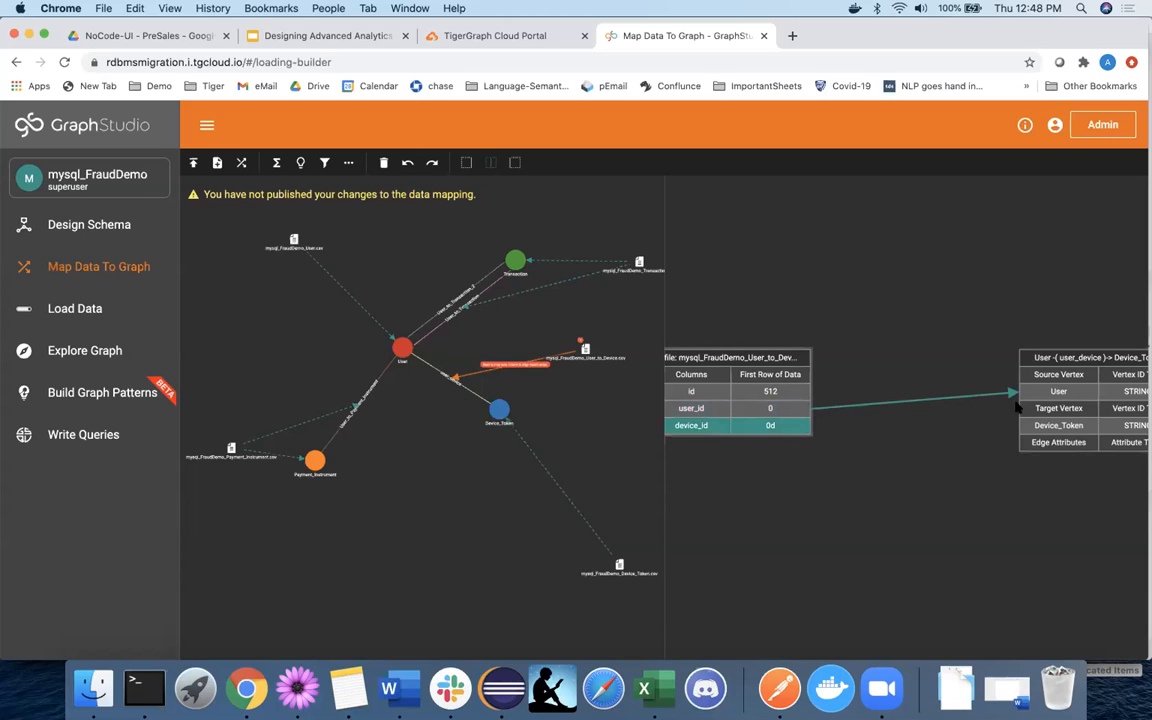
{"action": "left_click", "coordinate": [1050, 425]}
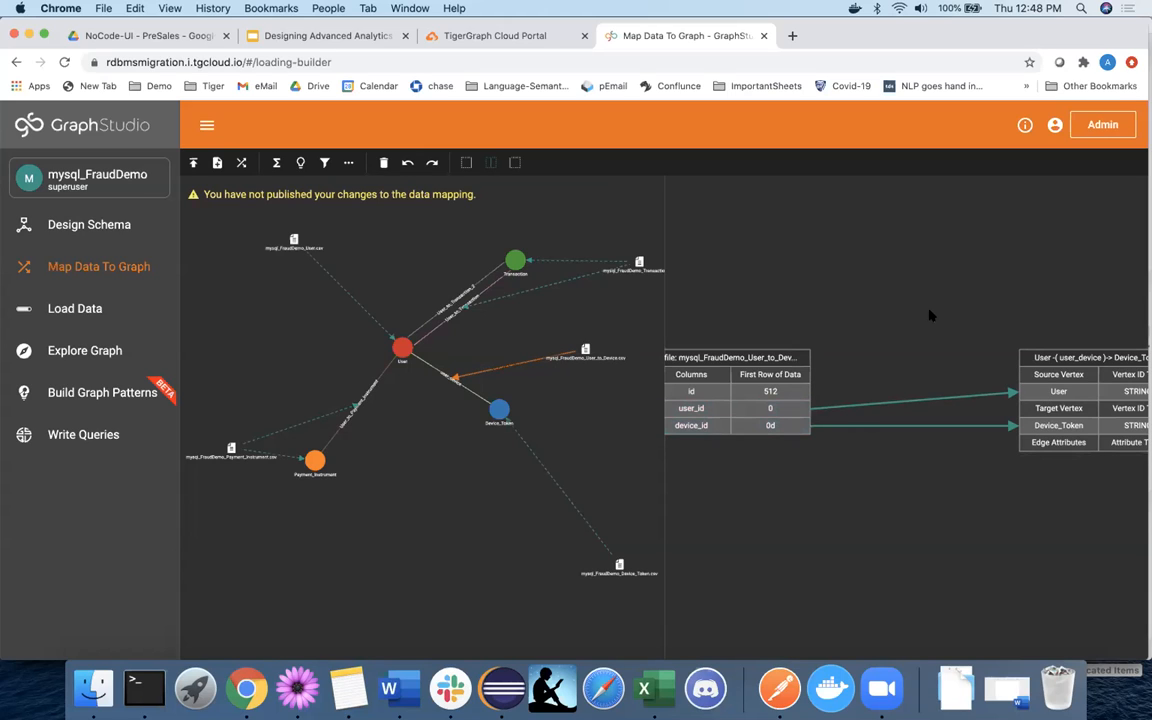
{"action": "scroll", "coordinate": [930, 316], "scroll_direction": "down", "scroll_amount": 1}
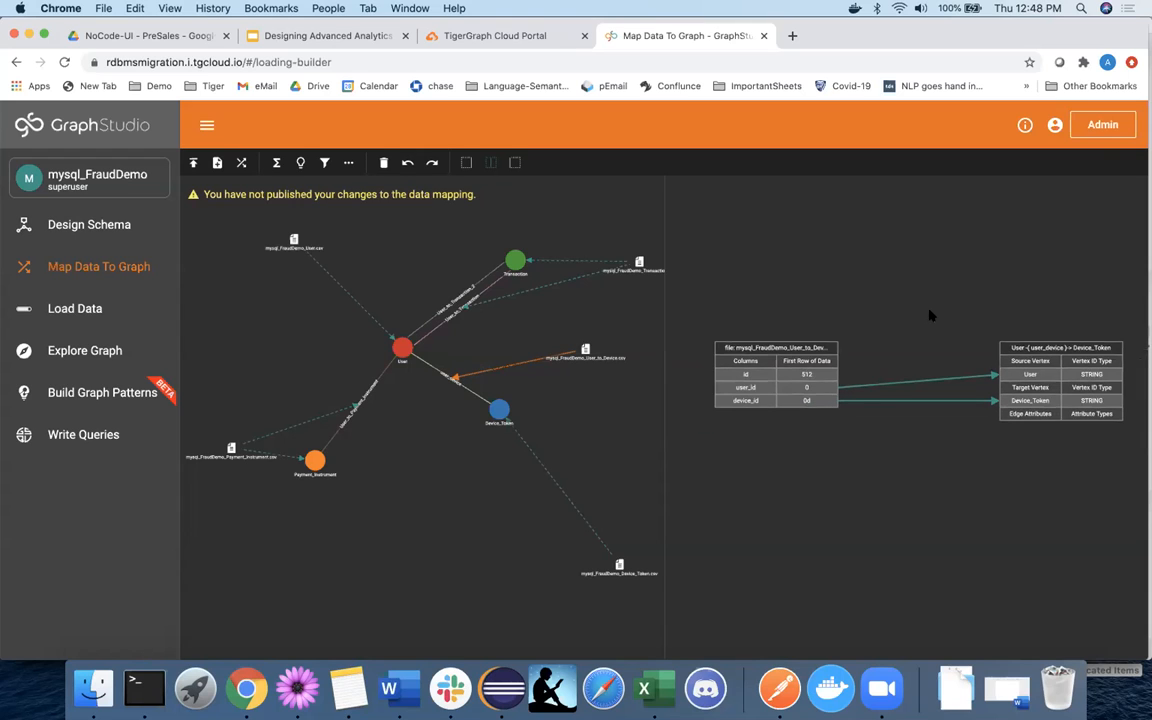
{"action": "scroll", "coordinate": [929, 315], "scroll_direction": "down", "scroll_amount": 2}
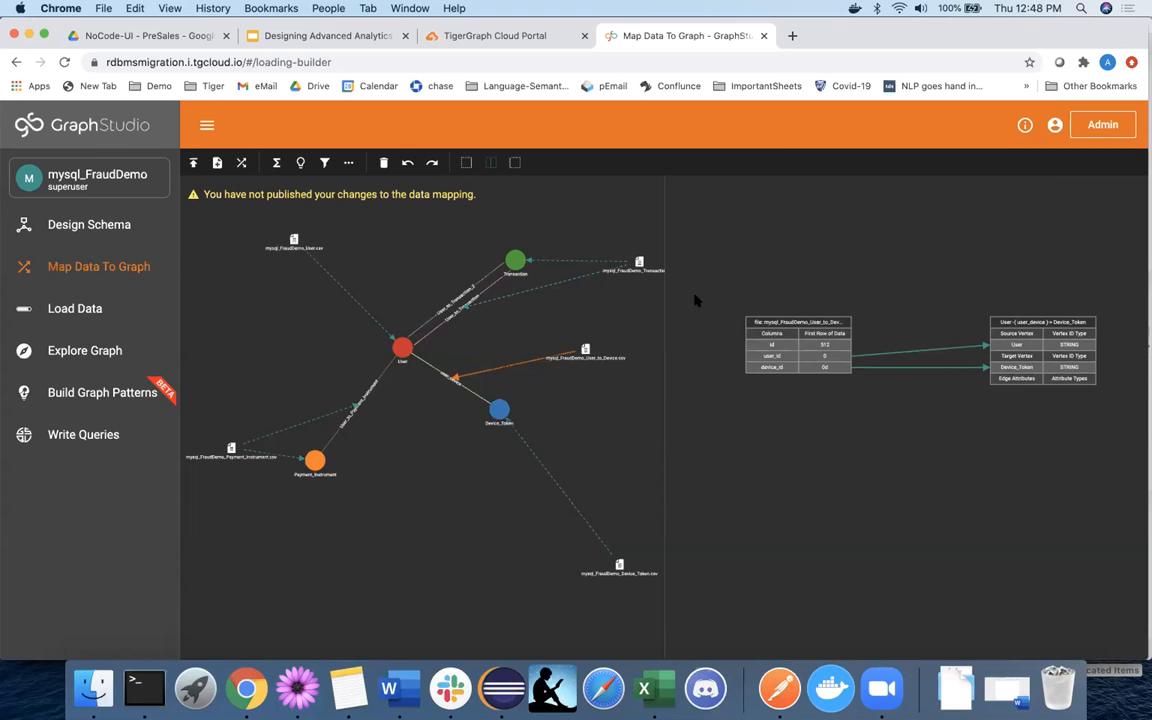
Start adding a token function to the mapping, then cancel it without choosing any function.
{"action": "left_click", "coordinate": [276, 162]}
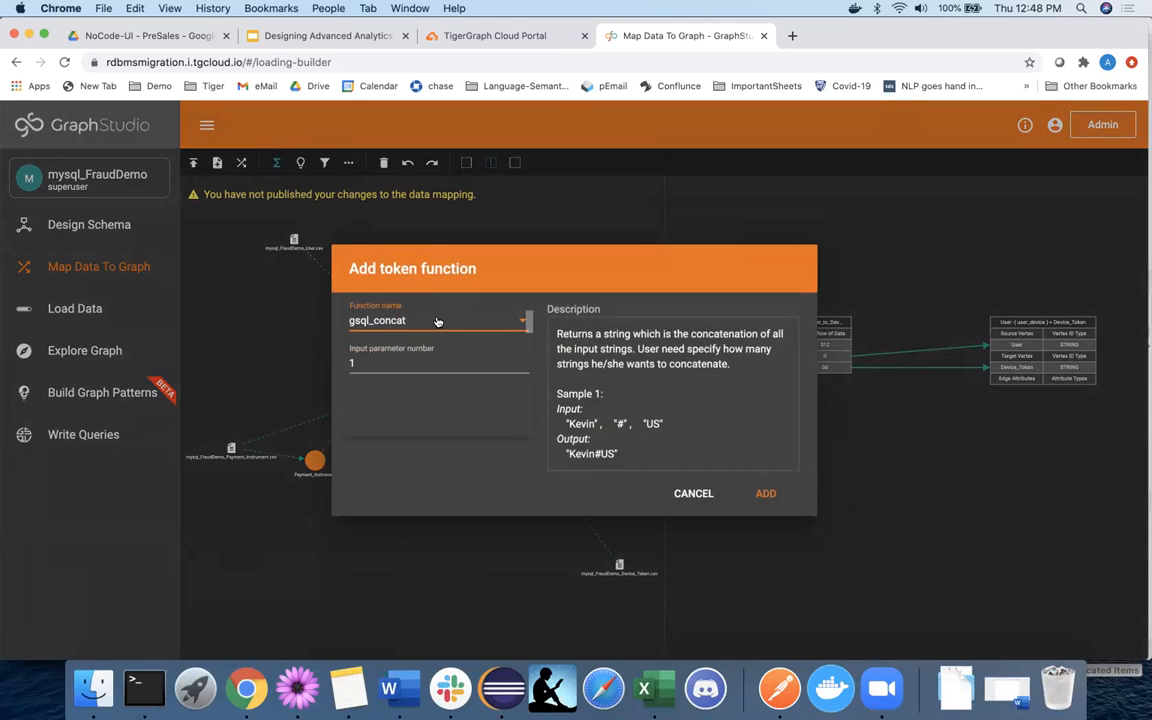
{"action": "left_click", "coordinate": [437, 321]}
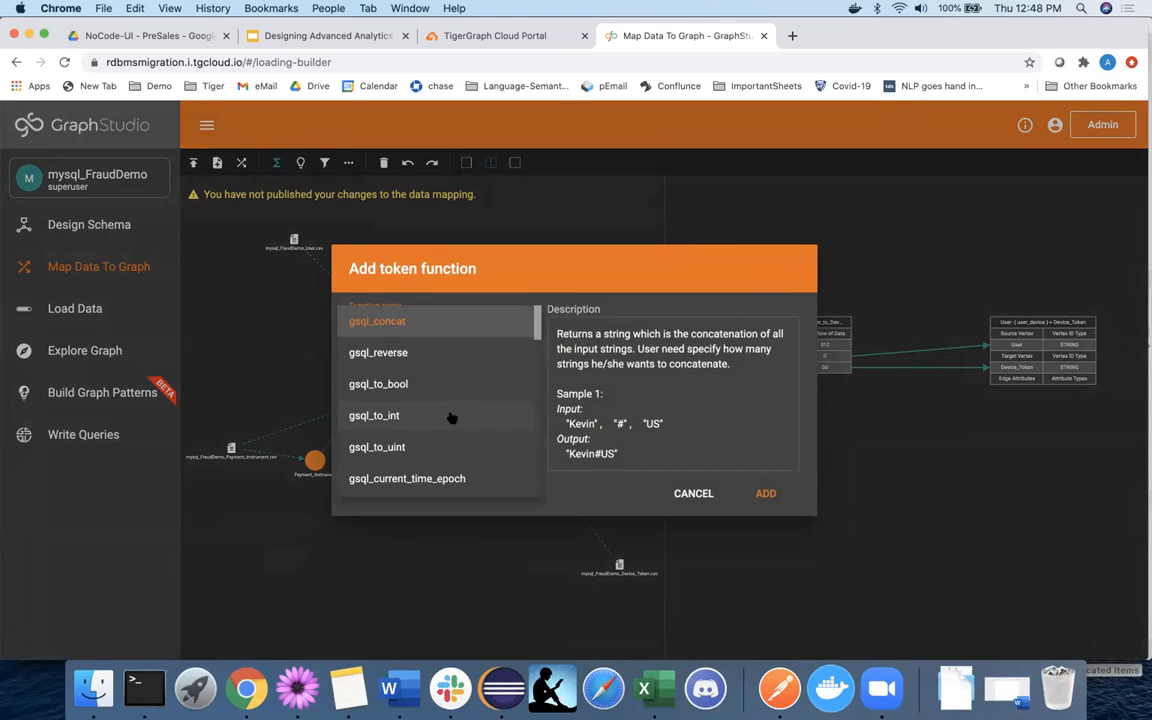
{"action": "left_click", "coordinate": [700, 495]}
{"action": "left_click", "coordinate": [700, 492]}
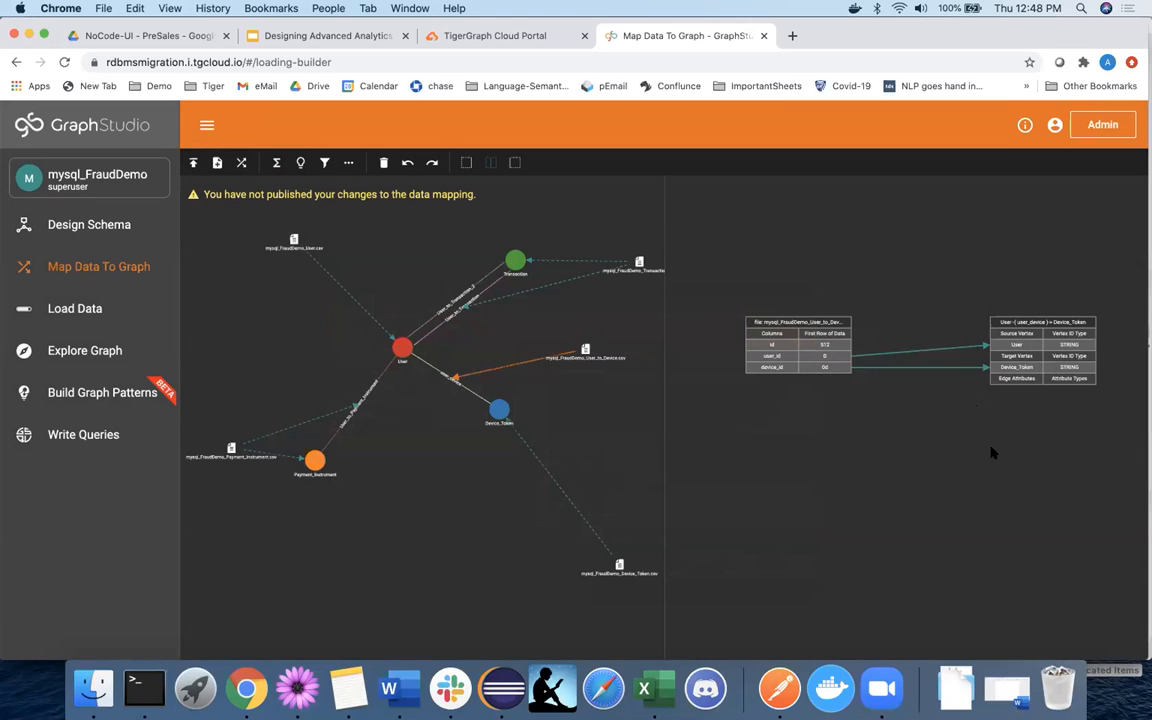
Publish the data mapping so it includes the user_device edge.
{"action": "scroll", "coordinate": [993, 453], "scroll_direction": "down", "scroll_amount": 2}
{"action": "scroll", "coordinate": [968, 455], "scroll_direction": "up", "scroll_amount": 3}
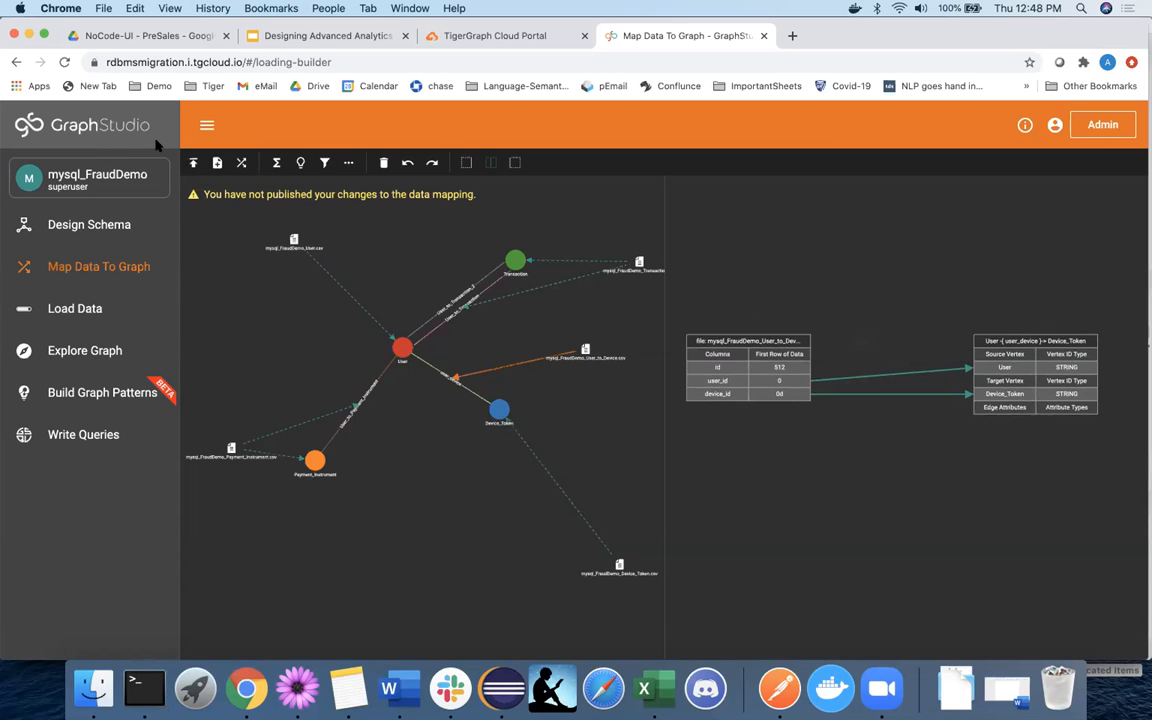
{"action": "left_click", "coordinate": [194, 163]}
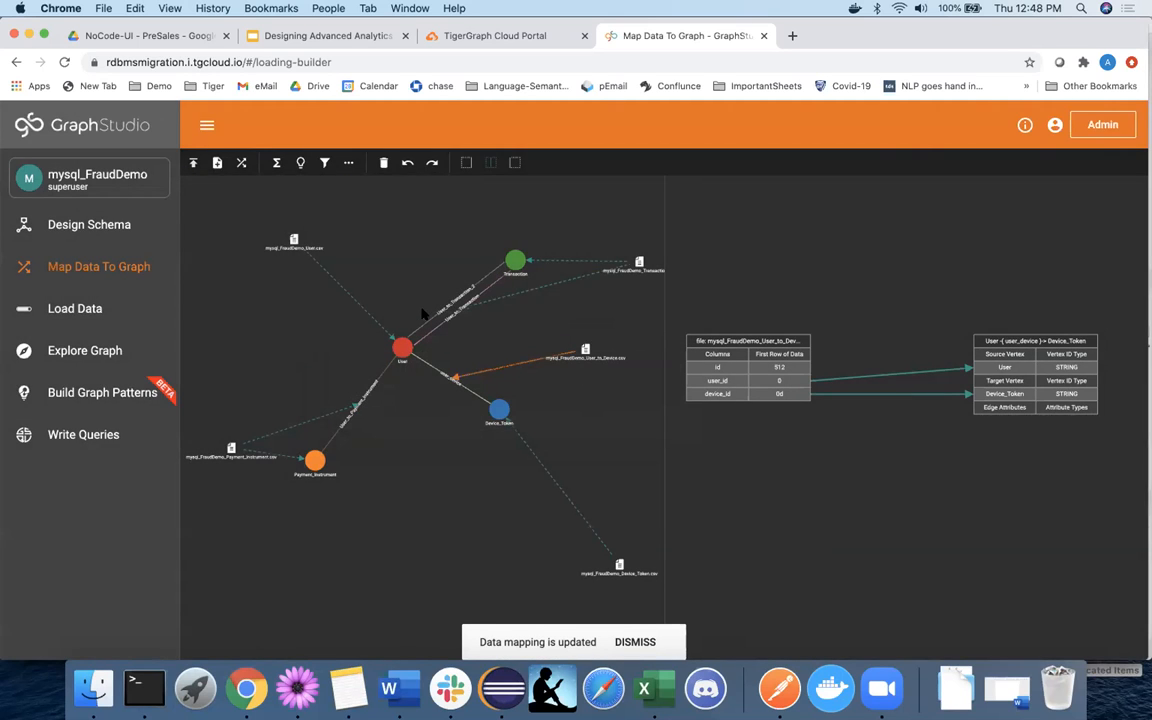
Load all five mapped CSV files, reaching 3,381,415 vertices and 2,853,636 edges.
{"action": "left_click", "coordinate": [100, 310]}
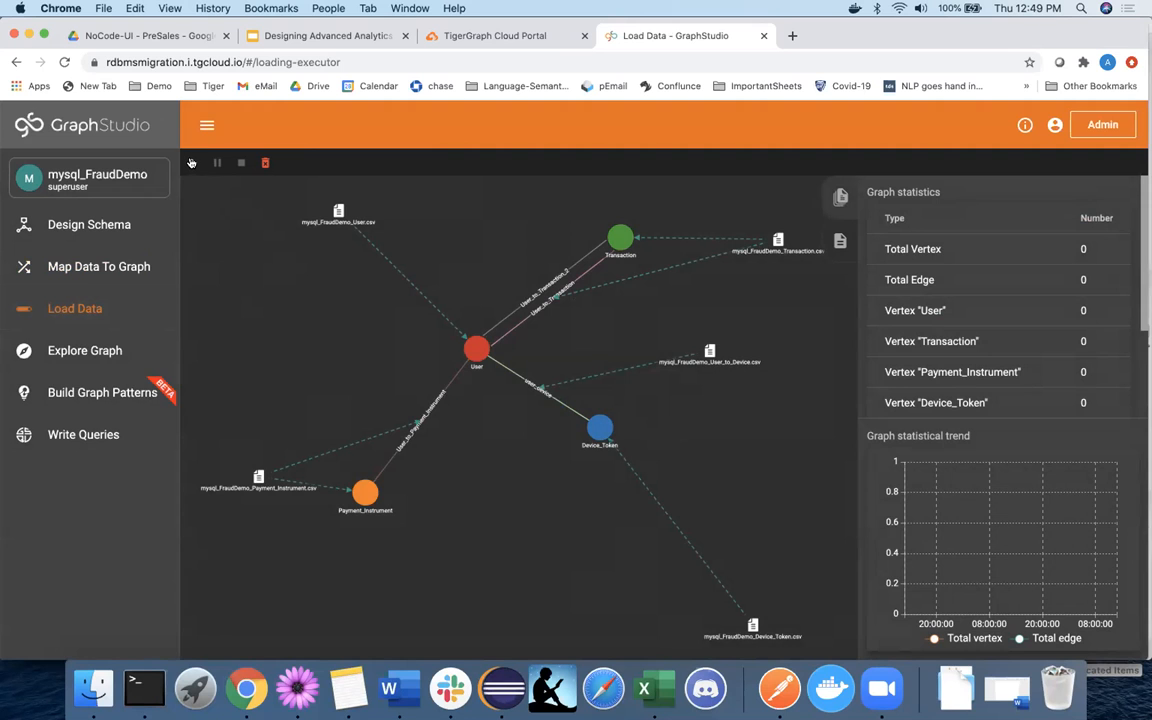
{"action": "left_click", "coordinate": [191, 162]}
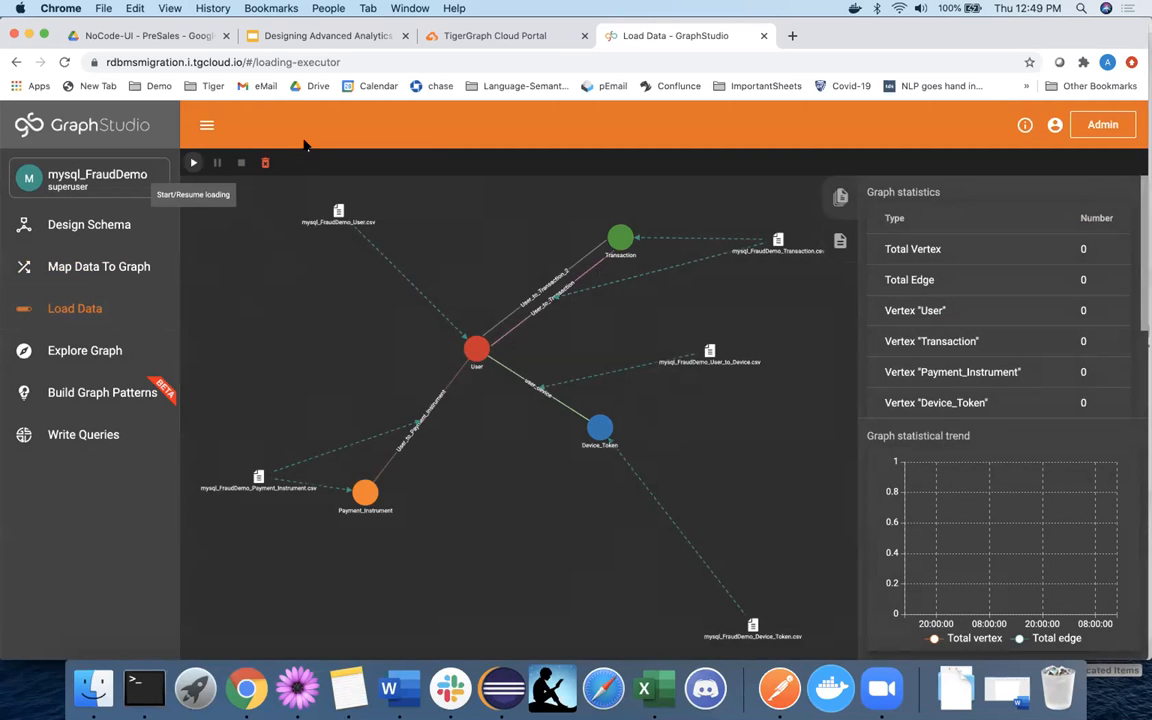
{"action": "left_click", "coordinate": [824, 498]}
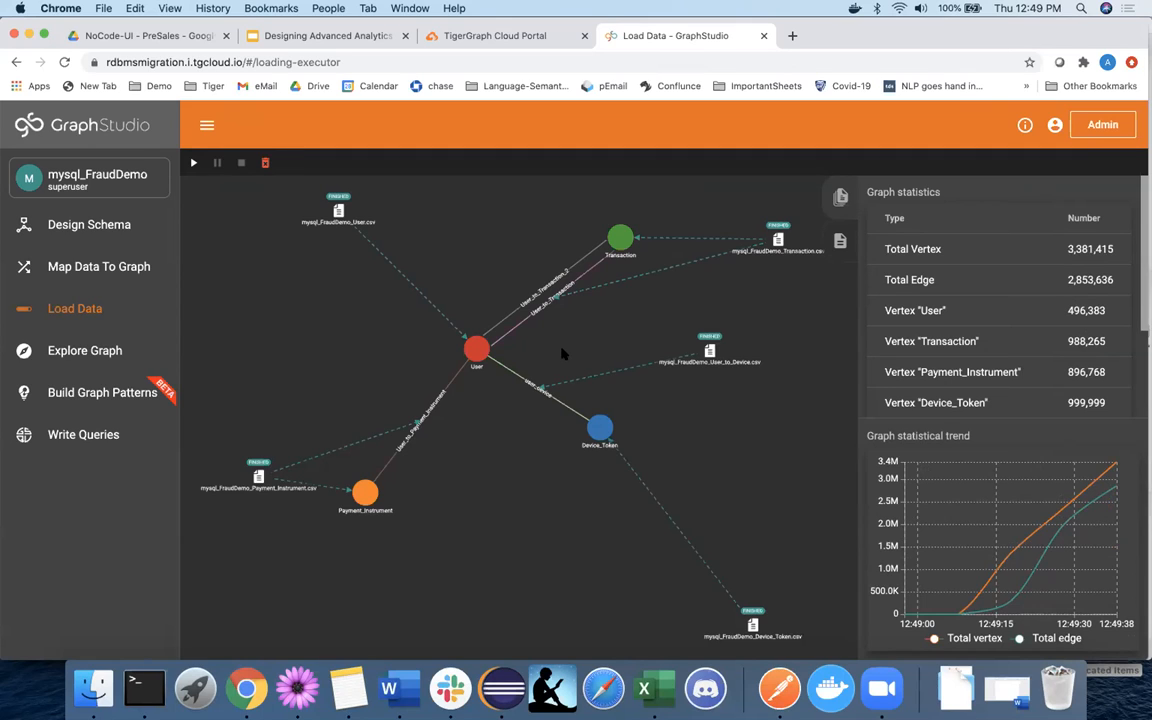
In Explore Graph, clear the canvas and display five sample User vertices.
{"action": "left_click", "coordinate": [122, 363]}
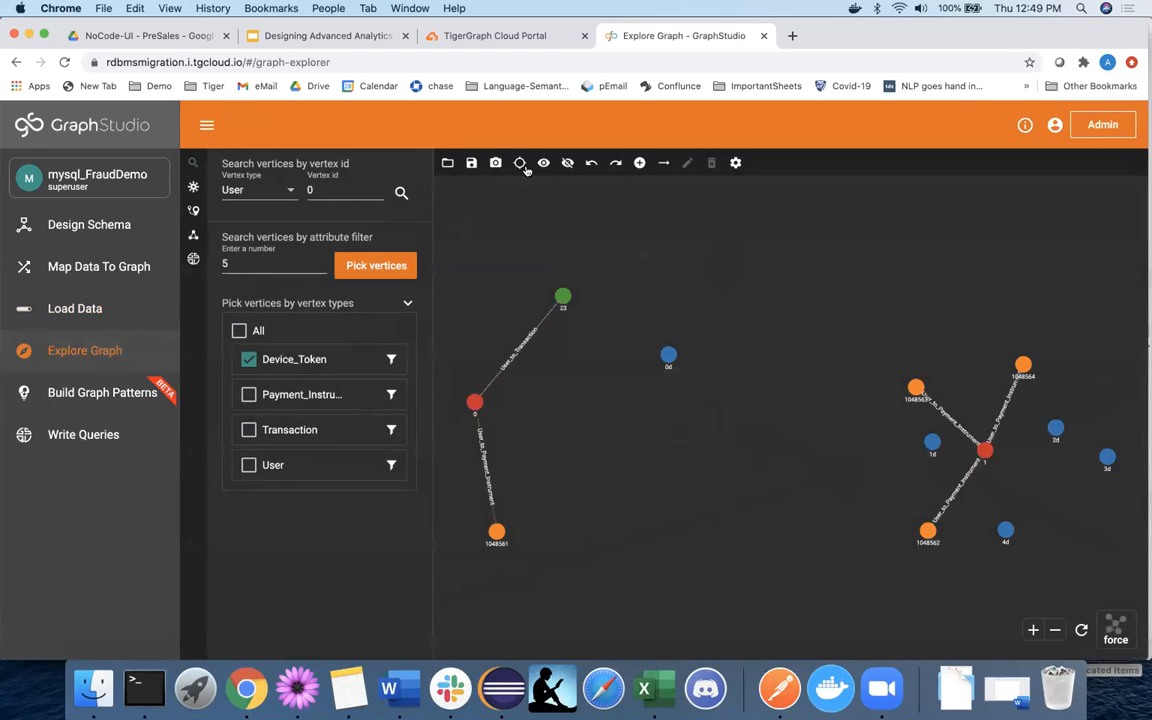
{"action": "left_click", "coordinate": [521, 165]}
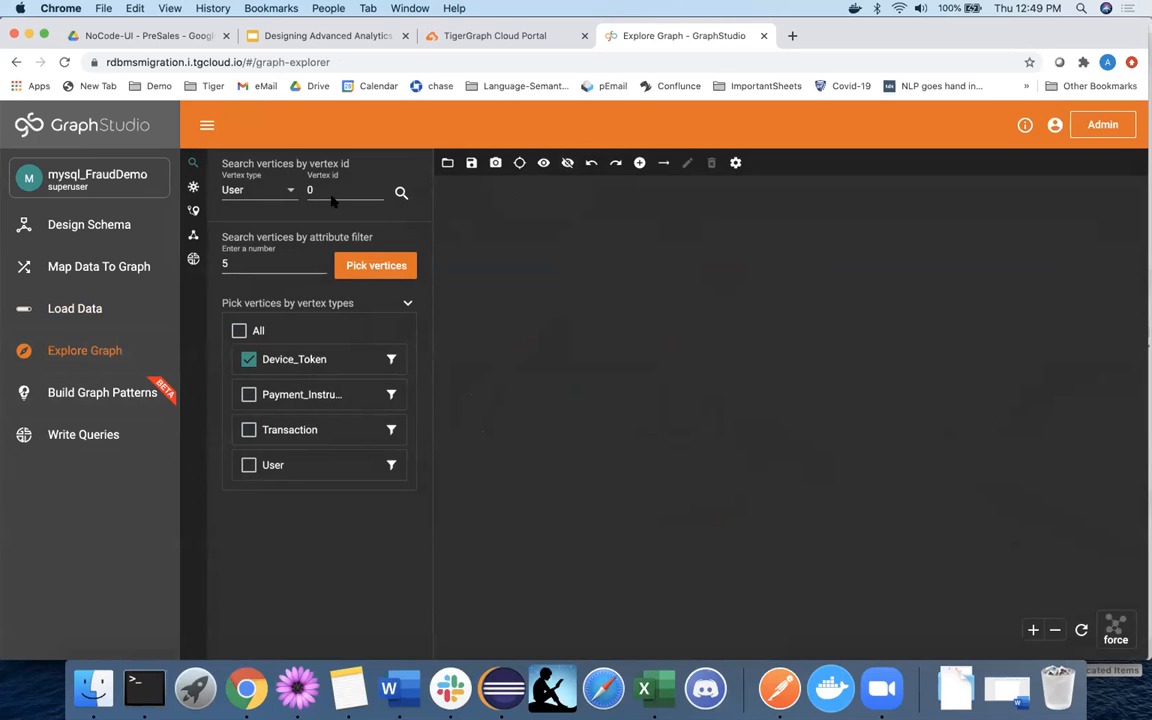
{"action": "left_click", "coordinate": [260, 190]}
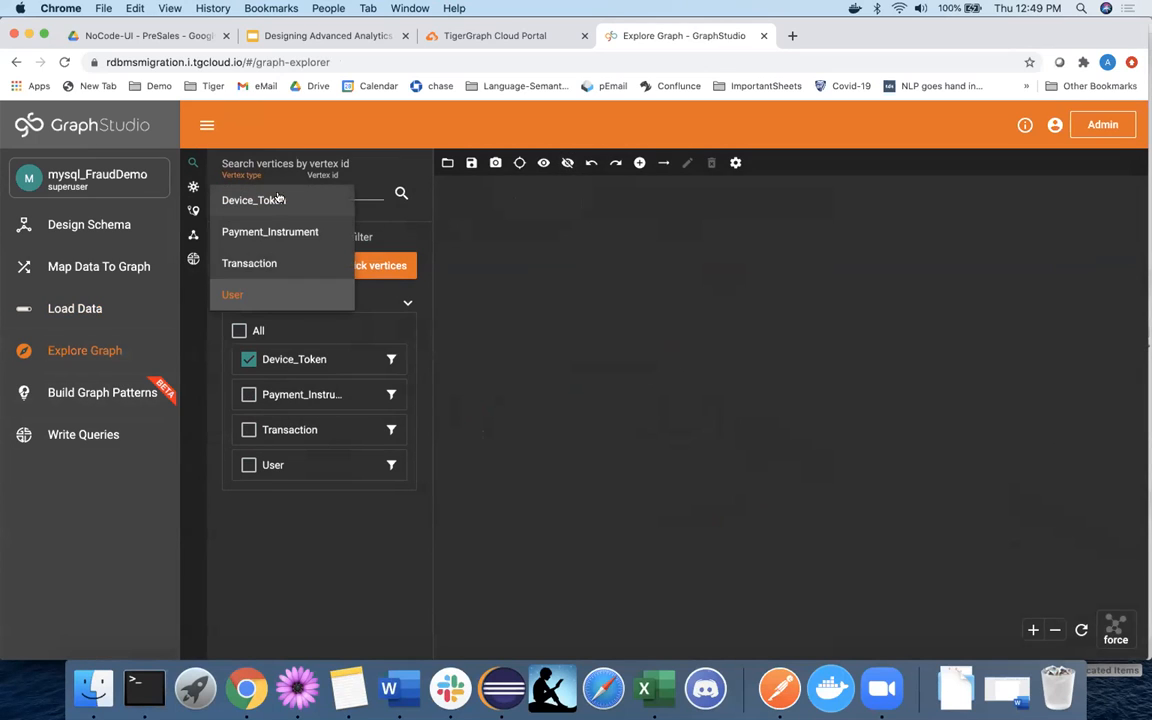
{"action": "left_click", "coordinate": [290, 297]}
{"action": "left_click", "coordinate": [247, 263]}
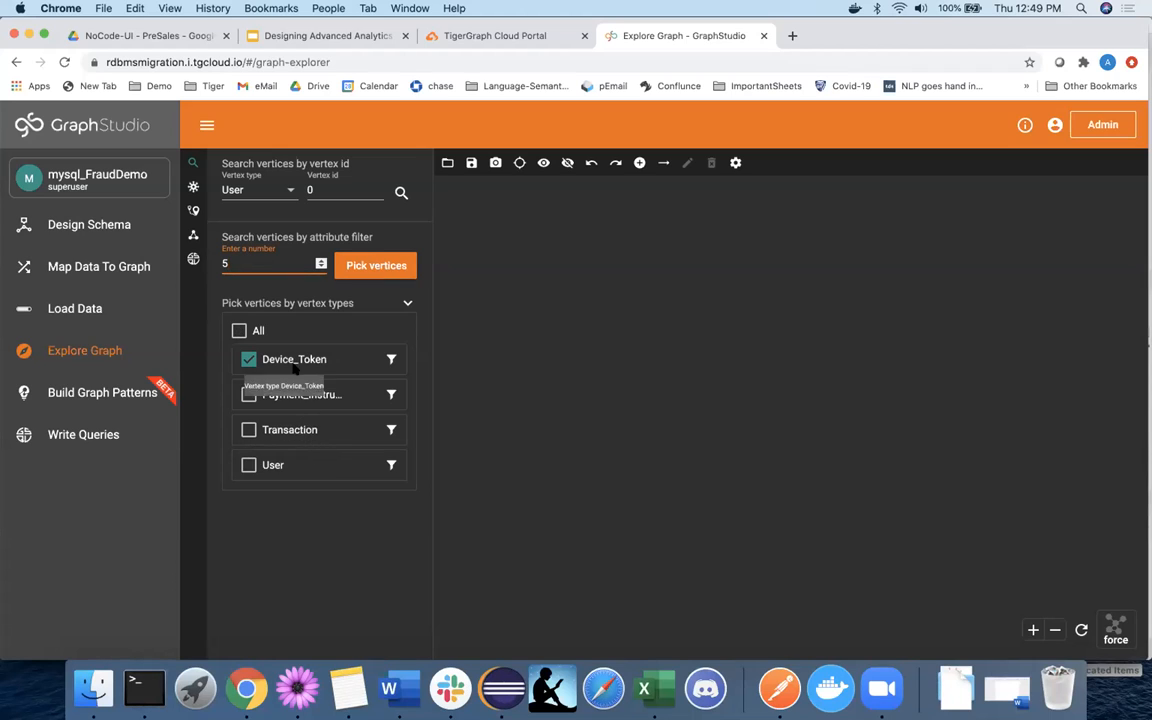
{"action": "left_click", "coordinate": [252, 191]}
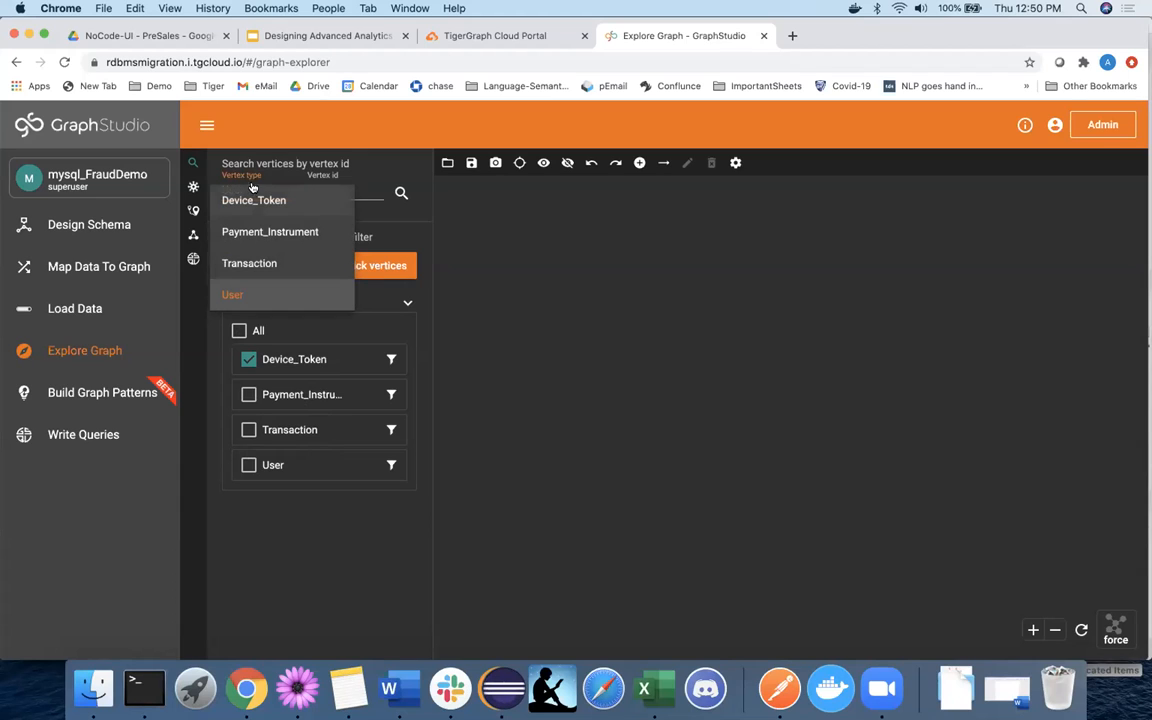
{"action": "left_click", "coordinate": [397, 230]}
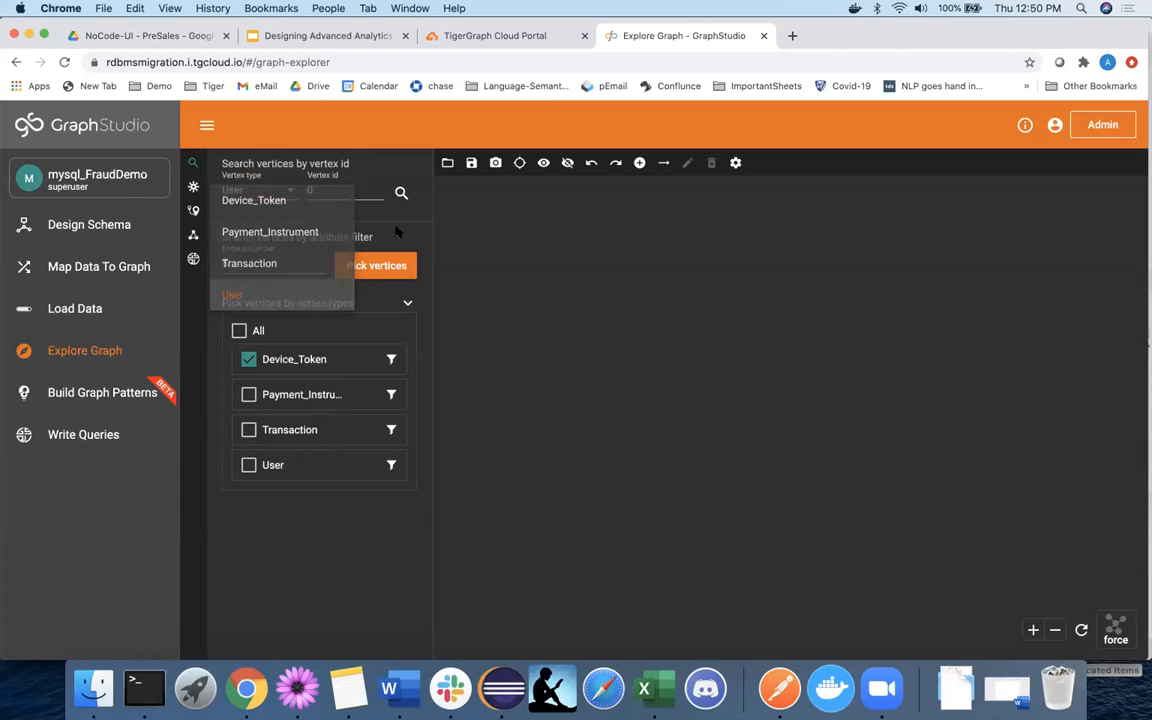
{"action": "left_click", "coordinate": [248, 359]}
{"action": "left_click", "coordinate": [248, 465]}
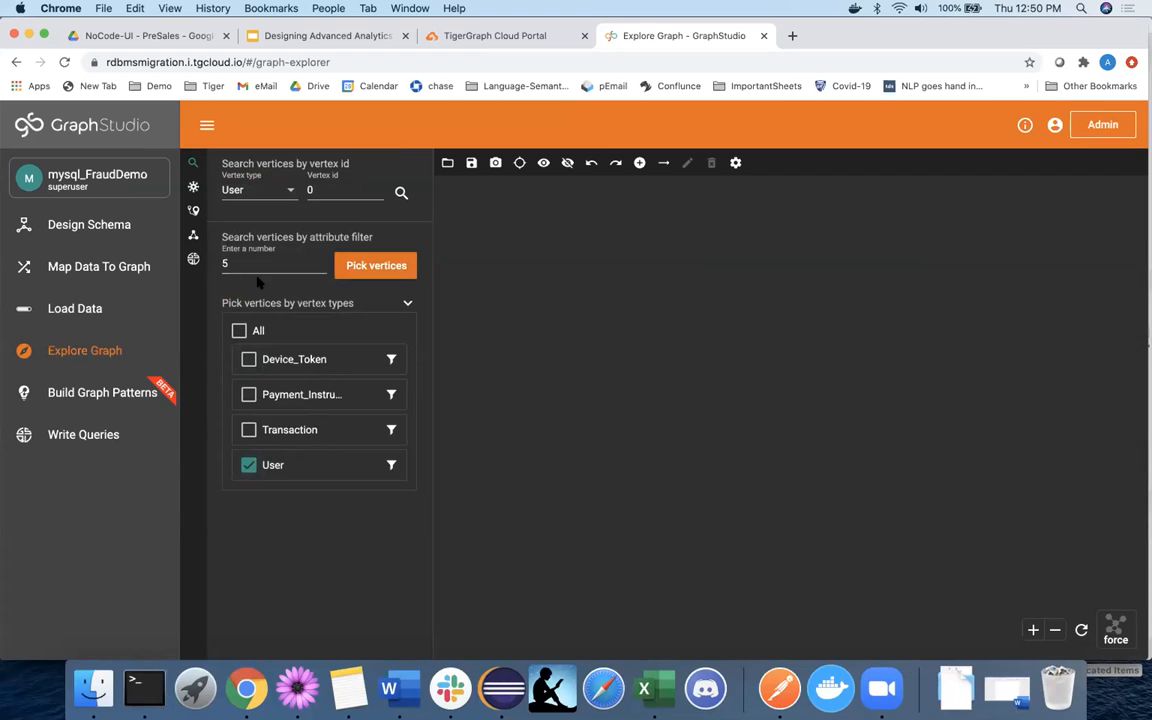
{"action": "left_click", "coordinate": [376, 265]}
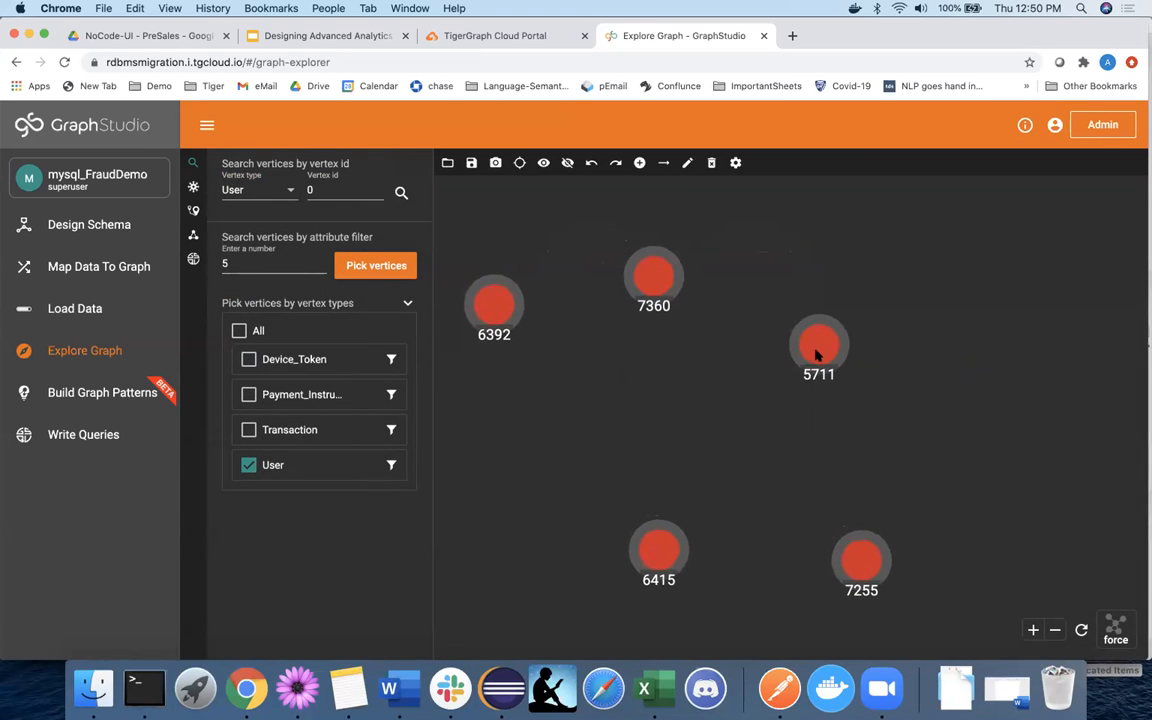
Expand User 5711 and transaction 57798, then move User 338 left and expand it.
{"action": "double_click", "coordinate": [818, 350]}
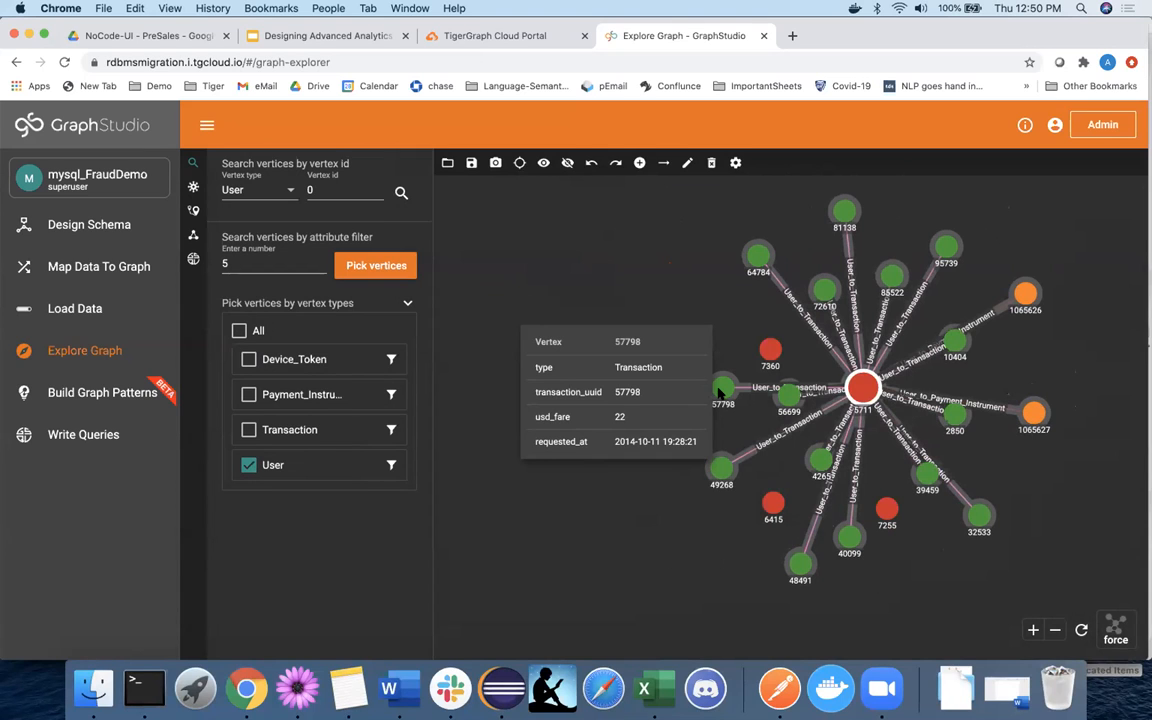
{"action": "double_click", "coordinate": [720, 393]}
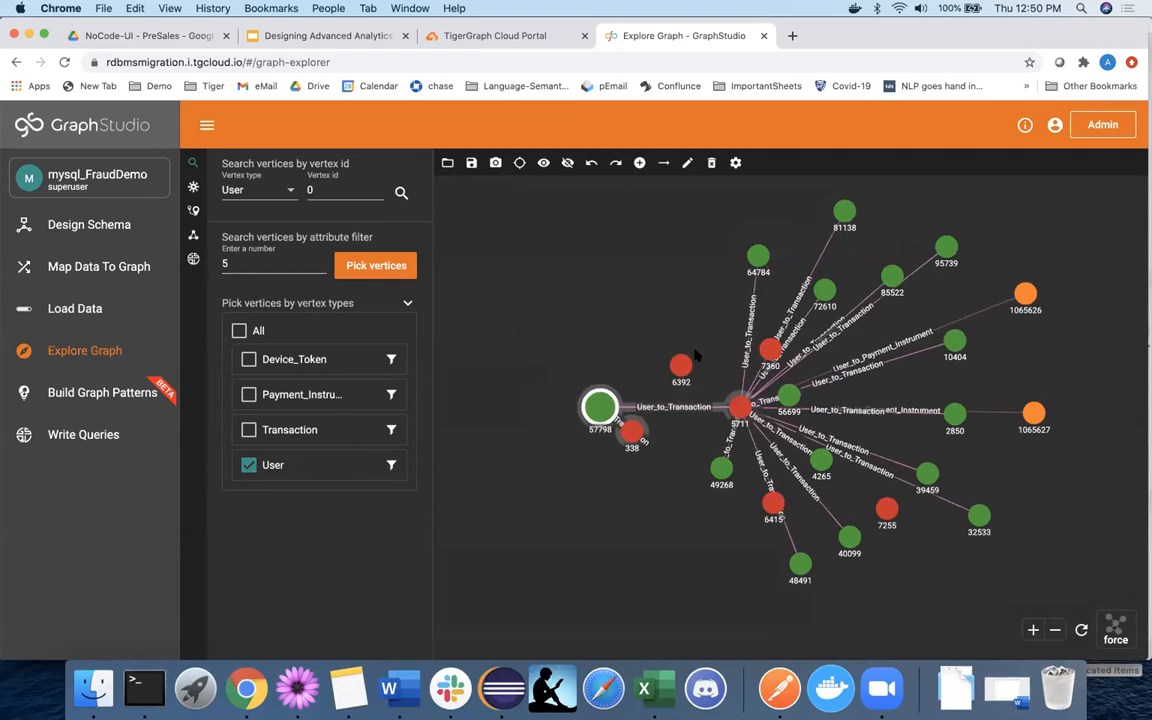
{"action": "left_click_drag", "start_coordinate": [708, 347], "coordinate": [556, 400]}
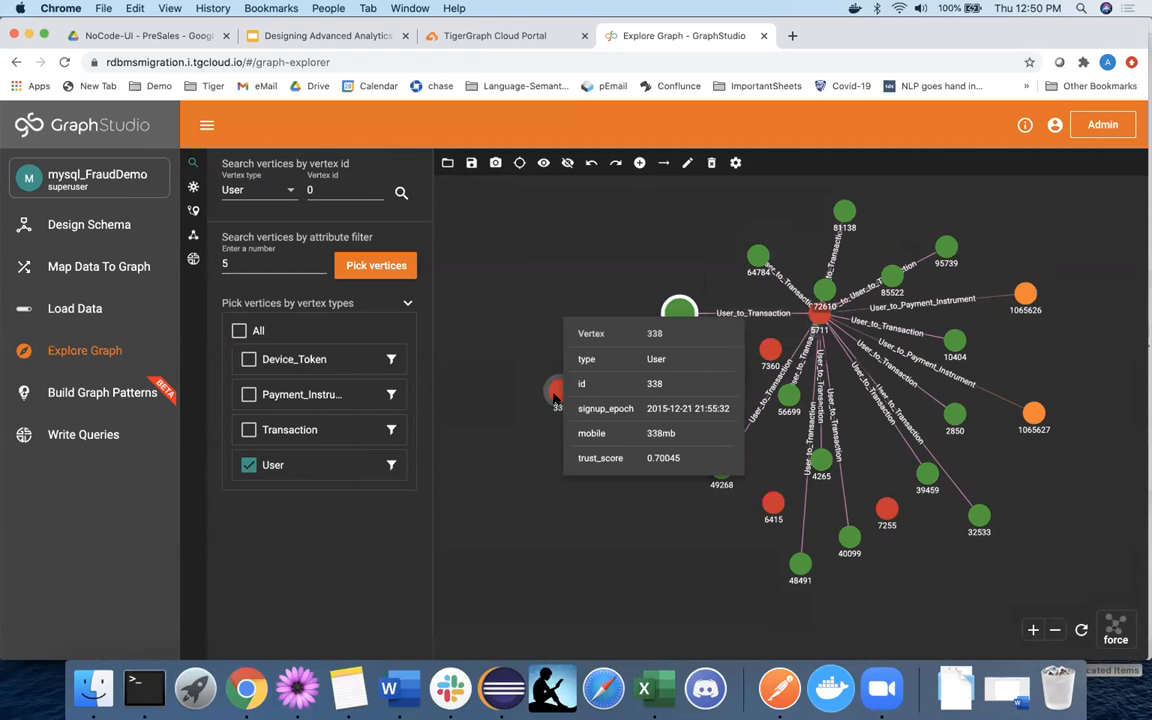
{"action": "double_click", "coordinate": [556, 397]}
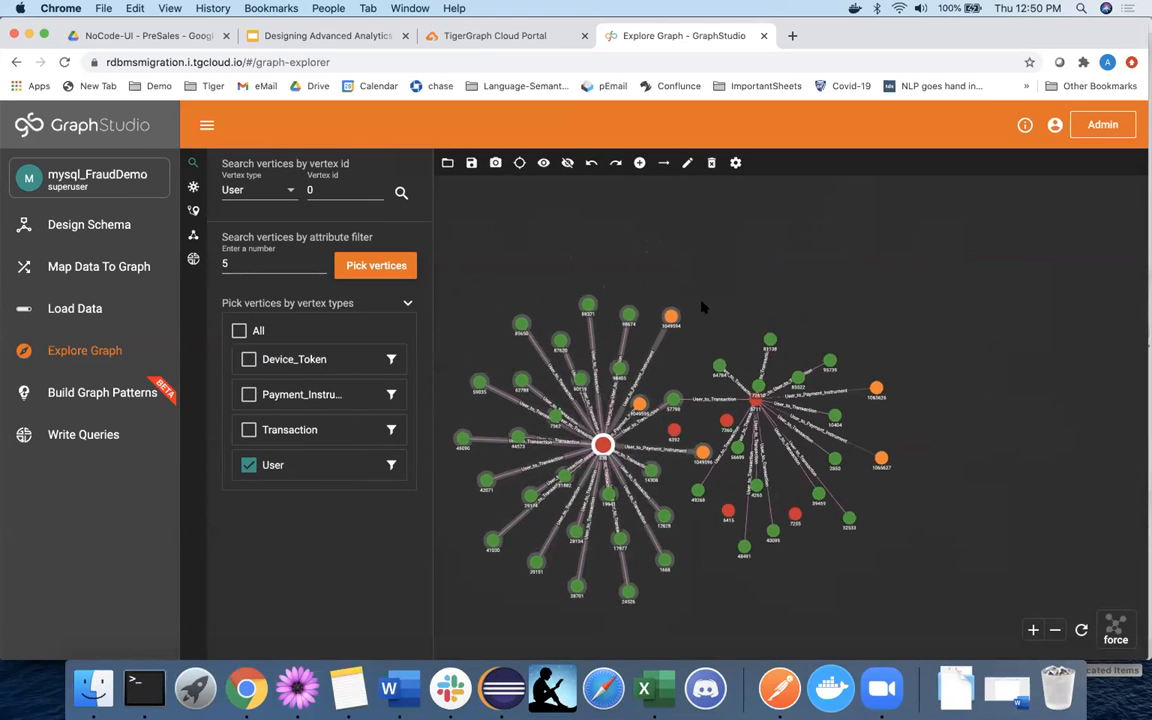
Expand transaction 59035 to reach User 5449, then expand User 5449's neighbours.
{"action": "mouse_move", "coordinate": [655, 318]}
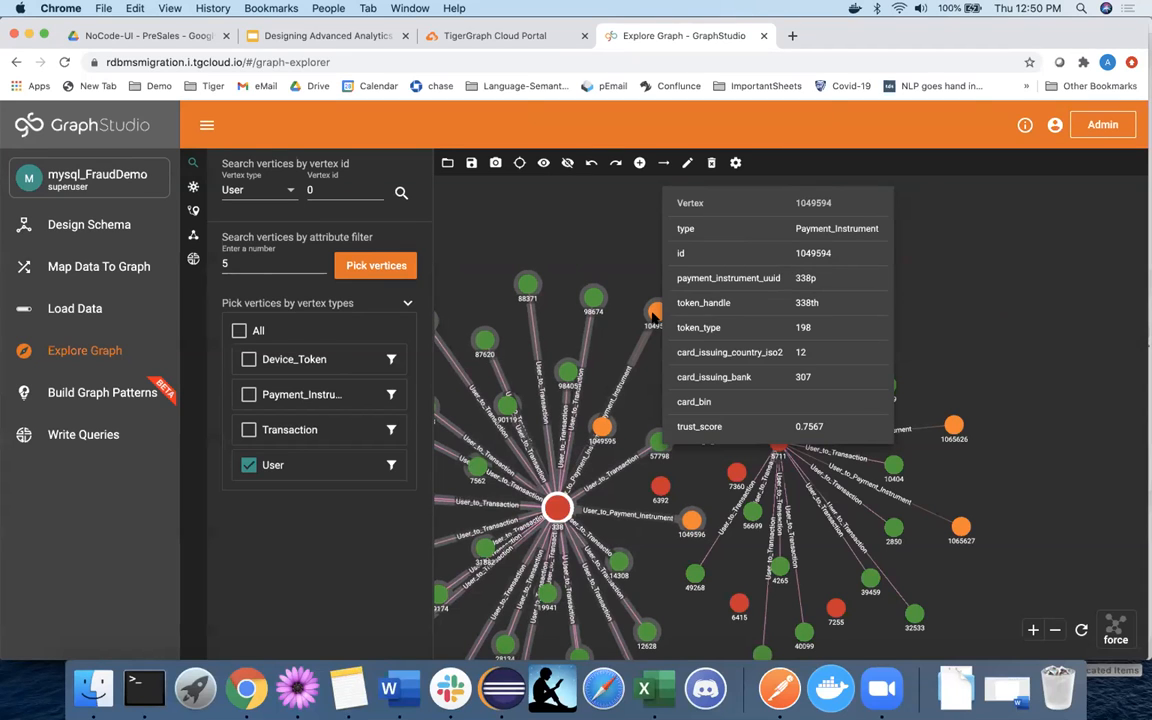
{"action": "left_click", "coordinate": [652, 316]}
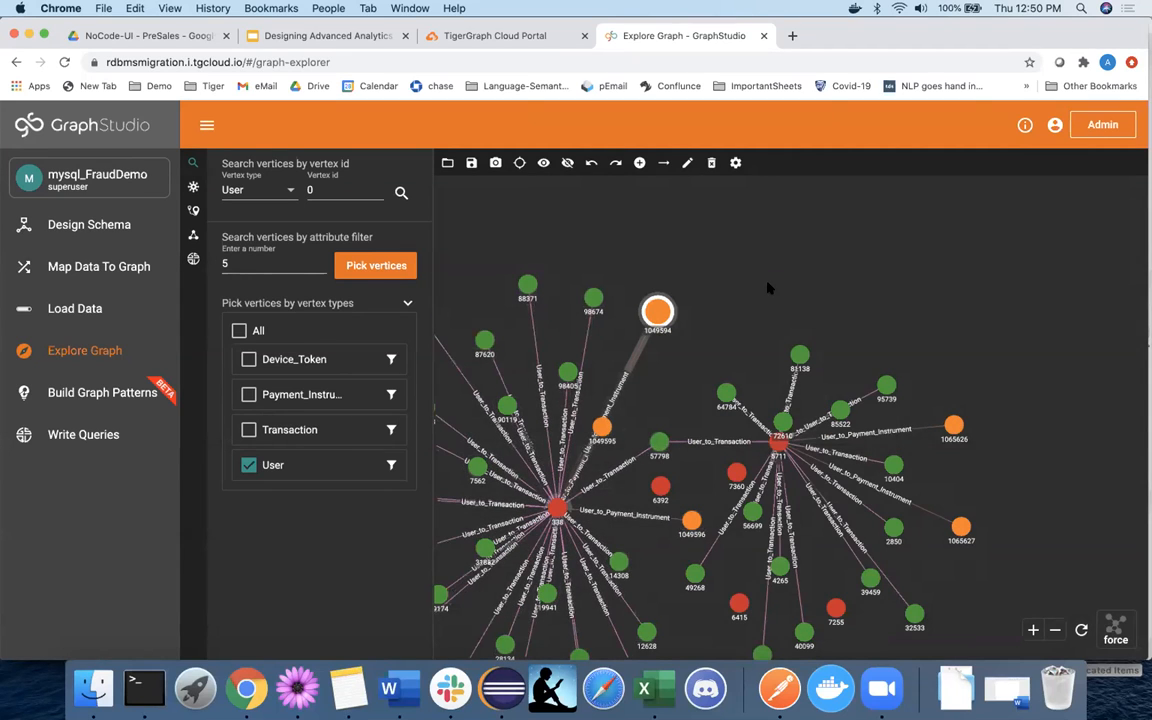
{"action": "left_click_drag", "start_coordinate": [768, 288], "coordinate": [853, 206]}
{"action": "scroll", "coordinate": [524, 379], "scroll_direction": "down", "scroll_amount": 5}
{"action": "left_click_drag", "start_coordinate": [441, 309], "coordinate": [532, 249]}
{"action": "scroll", "coordinate": [532, 249], "scroll_direction": "up", "scroll_amount": 3}
{"action": "left_click", "coordinate": [568, 283]}
{"action": "double_click", "coordinate": [568, 283]}
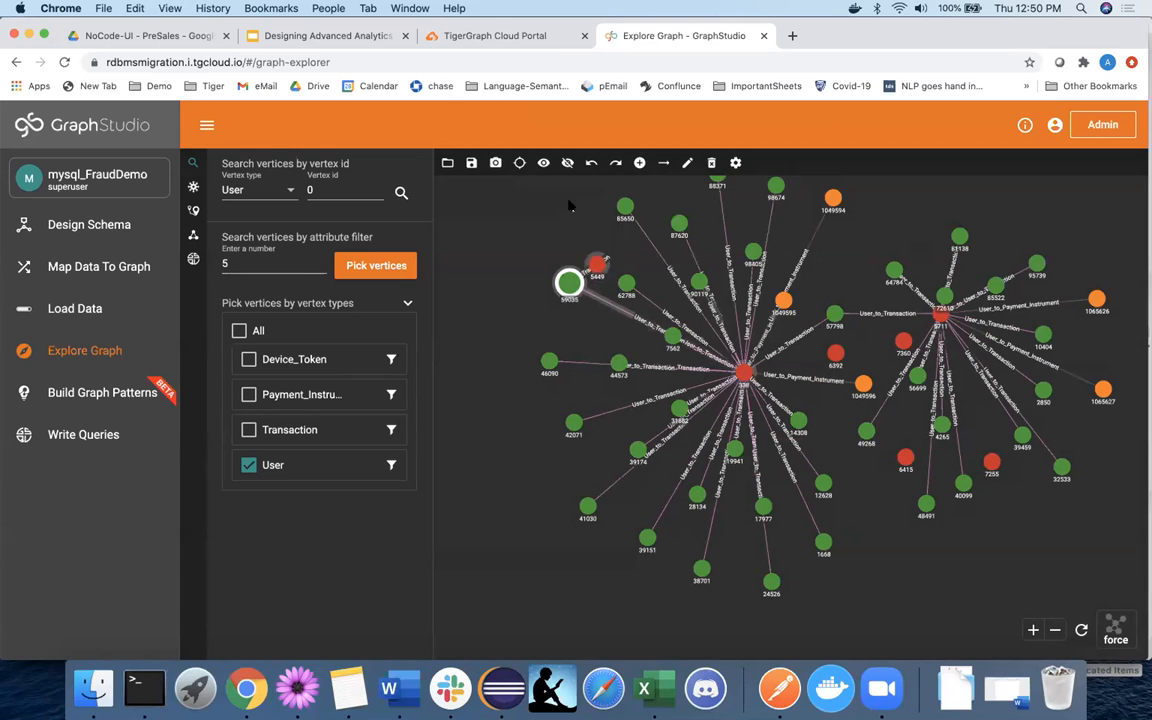
{"action": "left_click_drag", "start_coordinate": [593, 244], "coordinate": [547, 230]}
{"action": "double_click", "coordinate": [547, 230]}
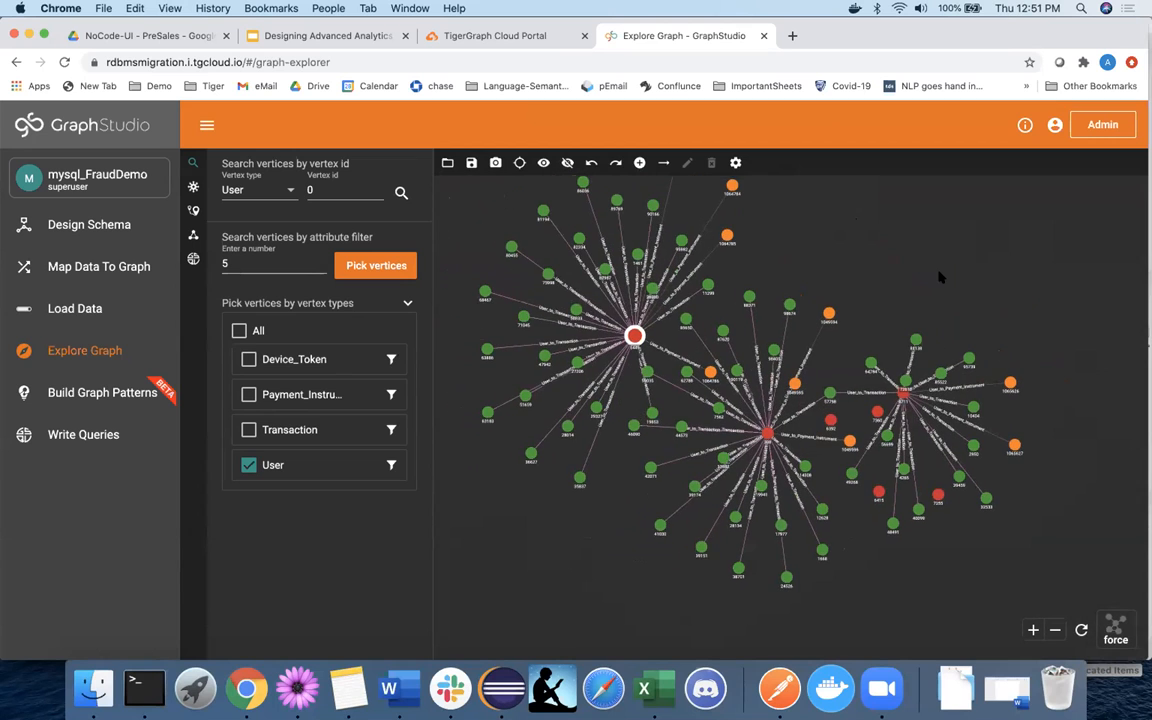
Spread out the layout by moving a payment, a transaction and a red vertex.
{"action": "left_click_drag", "start_coordinate": [1010, 382], "coordinate": [1068, 246]}
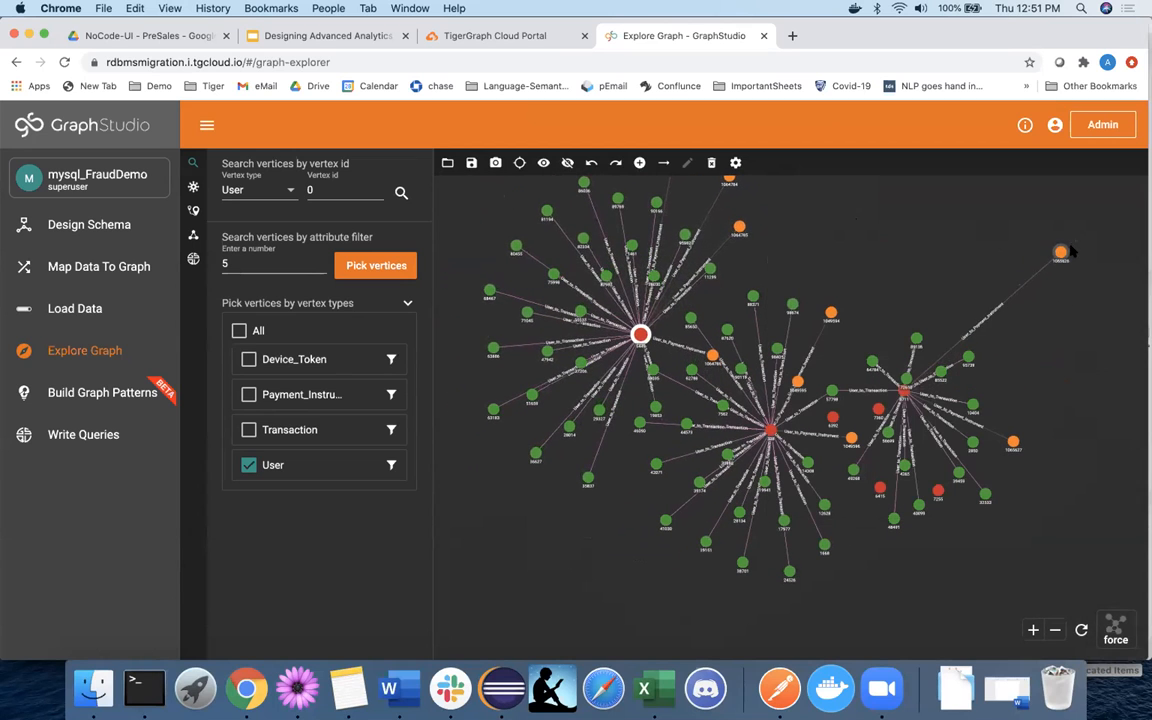
{"action": "left_click_drag", "start_coordinate": [492, 349], "coordinate": [467, 556]}
{"action": "left_click_drag", "start_coordinate": [770, 430], "coordinate": [770, 397]}
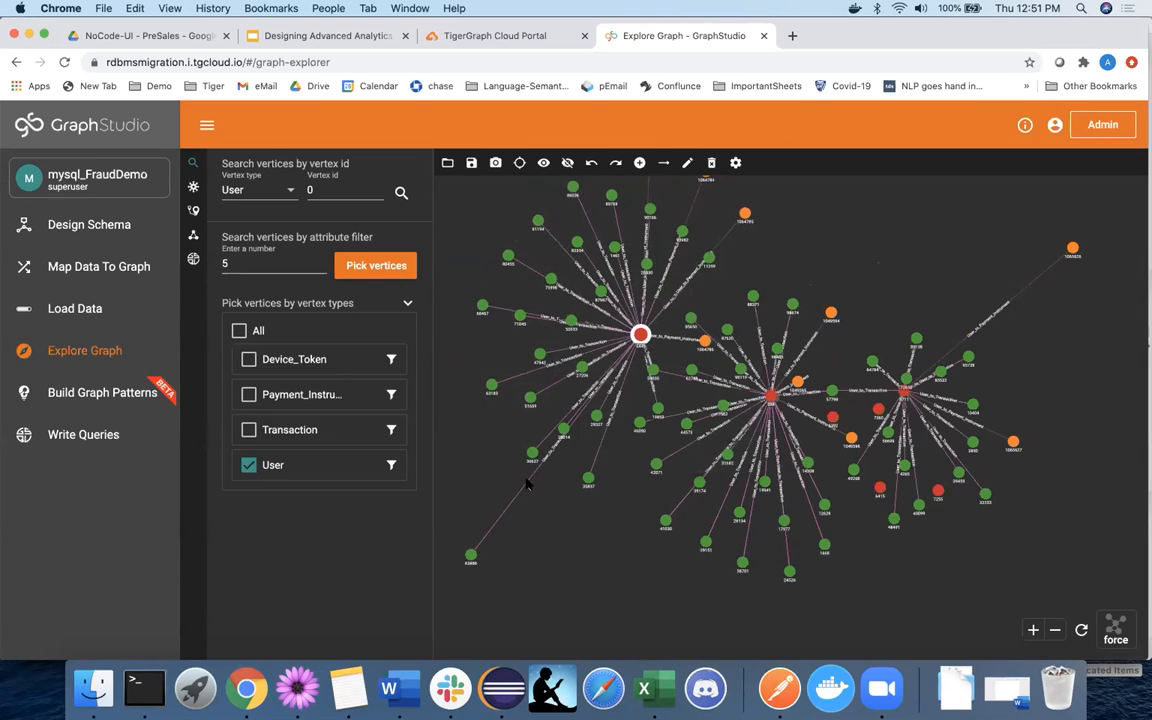
Bring up the path-finding panel for finding paths between two vertices.
{"action": "mouse_move", "coordinate": [833, 402]}
{"action": "left_click", "coordinate": [193, 187]}
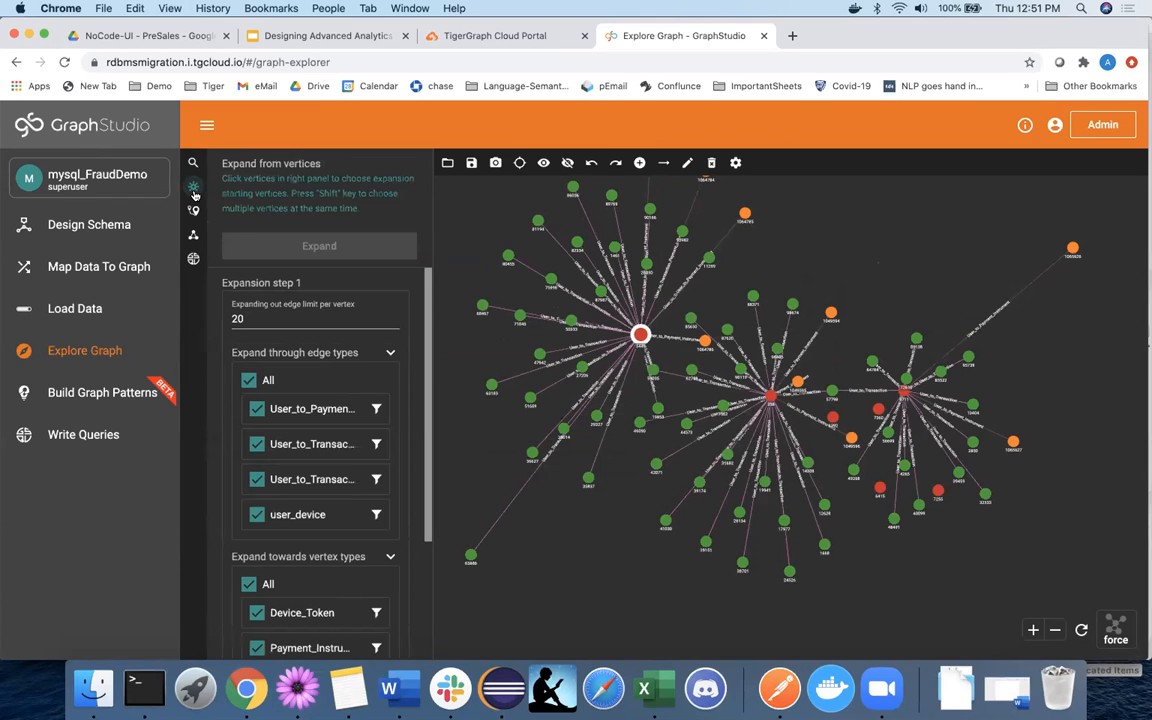
{"action": "left_click", "coordinate": [193, 210]}
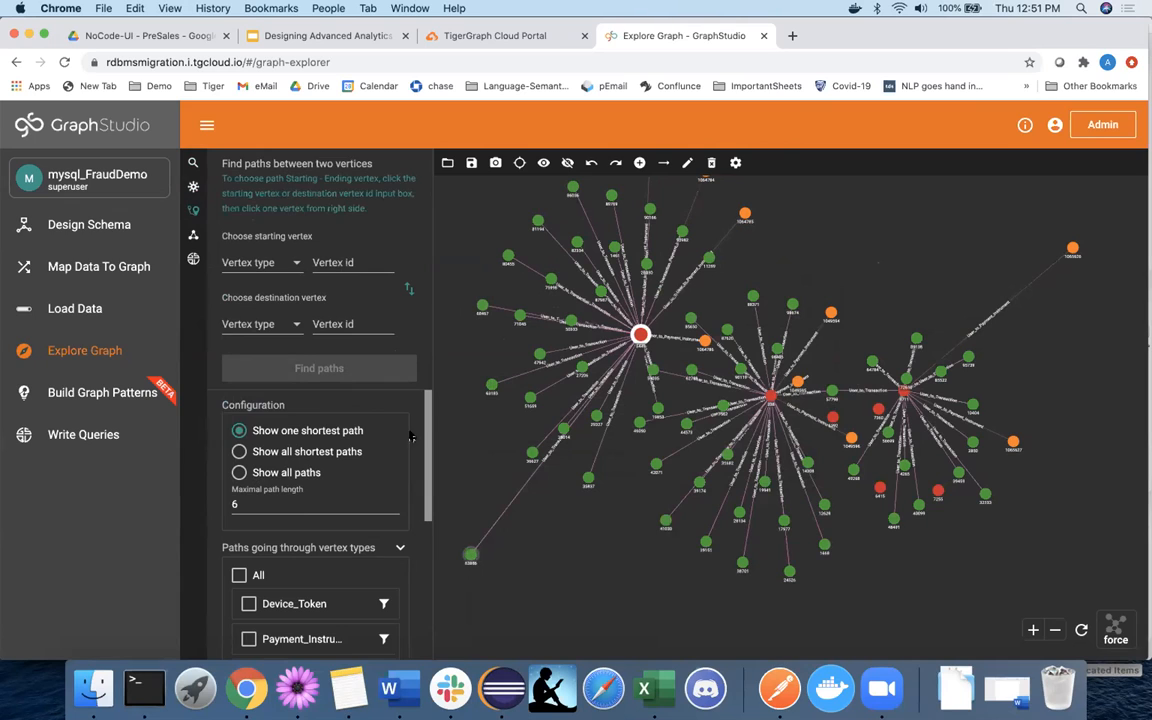
Set Transaction 63886 as start and Transaction 95739 as destination, then find the shortest path.
{"action": "left_click", "coordinate": [329, 262]}
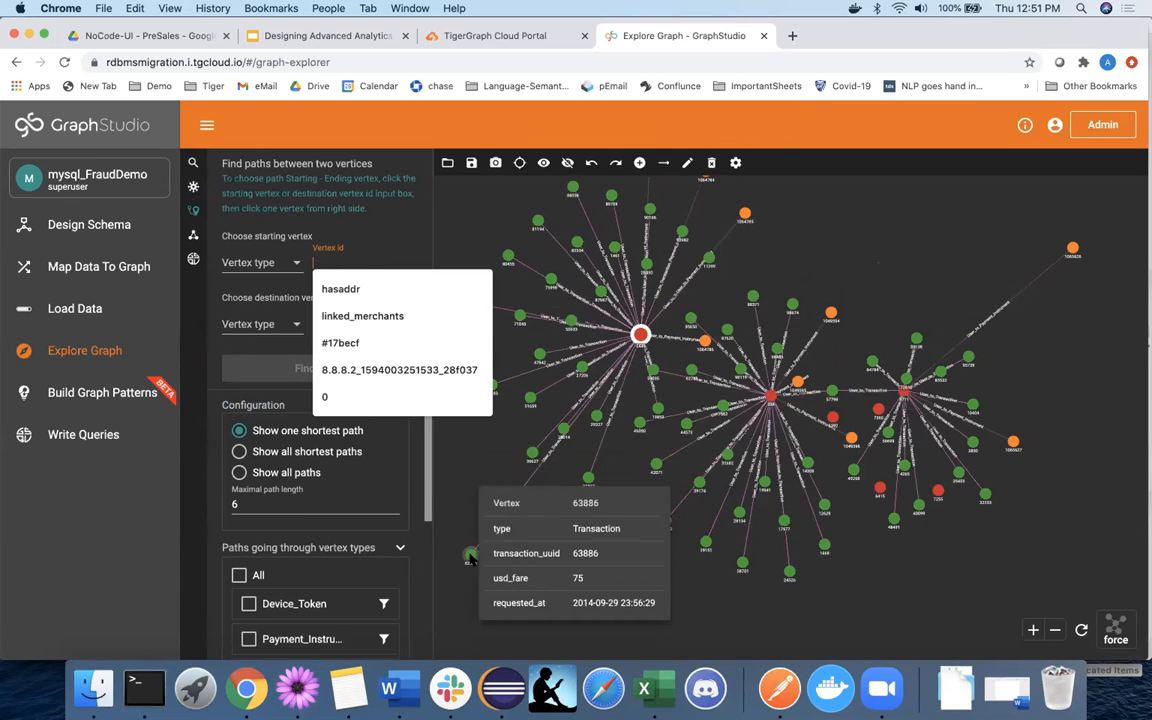
{"action": "left_click", "coordinate": [470, 556]}
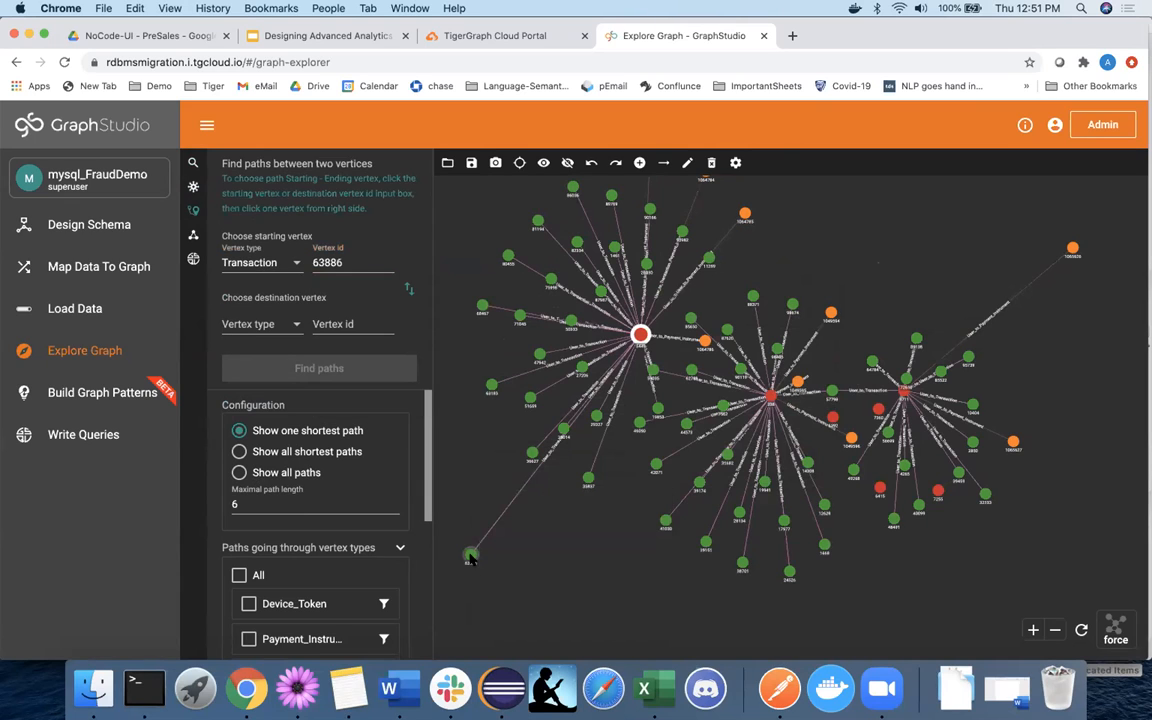
{"action": "left_click", "coordinate": [348, 323]}
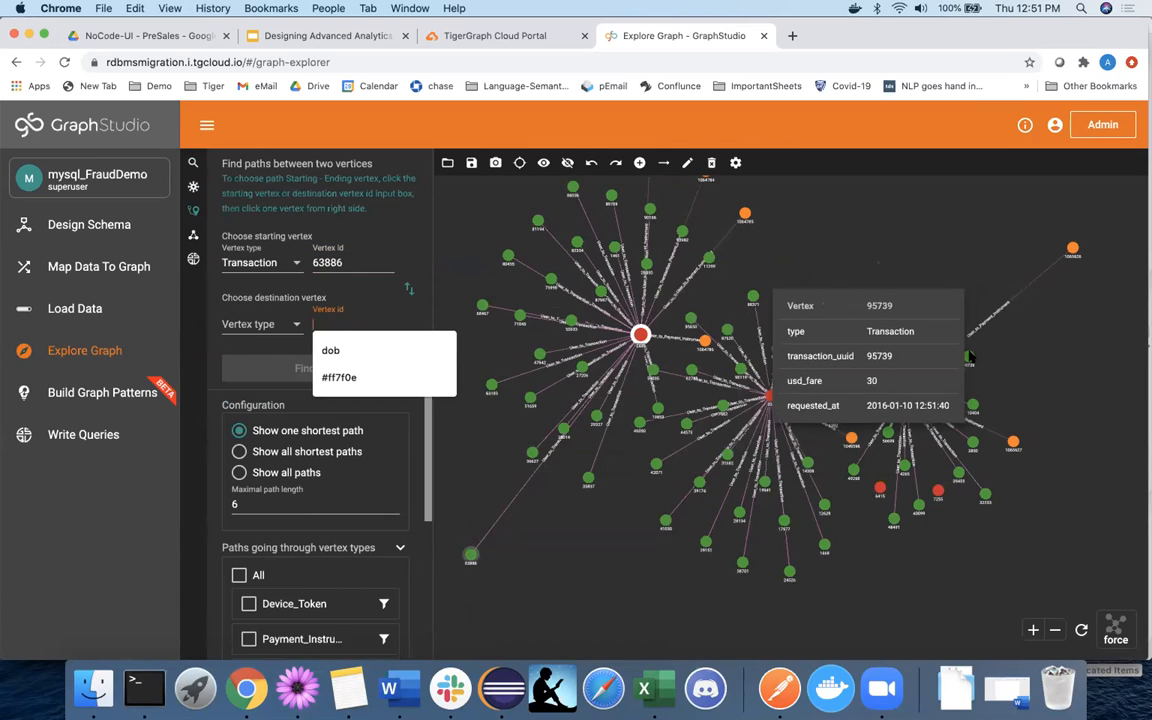
{"action": "left_click", "coordinate": [967, 356]}
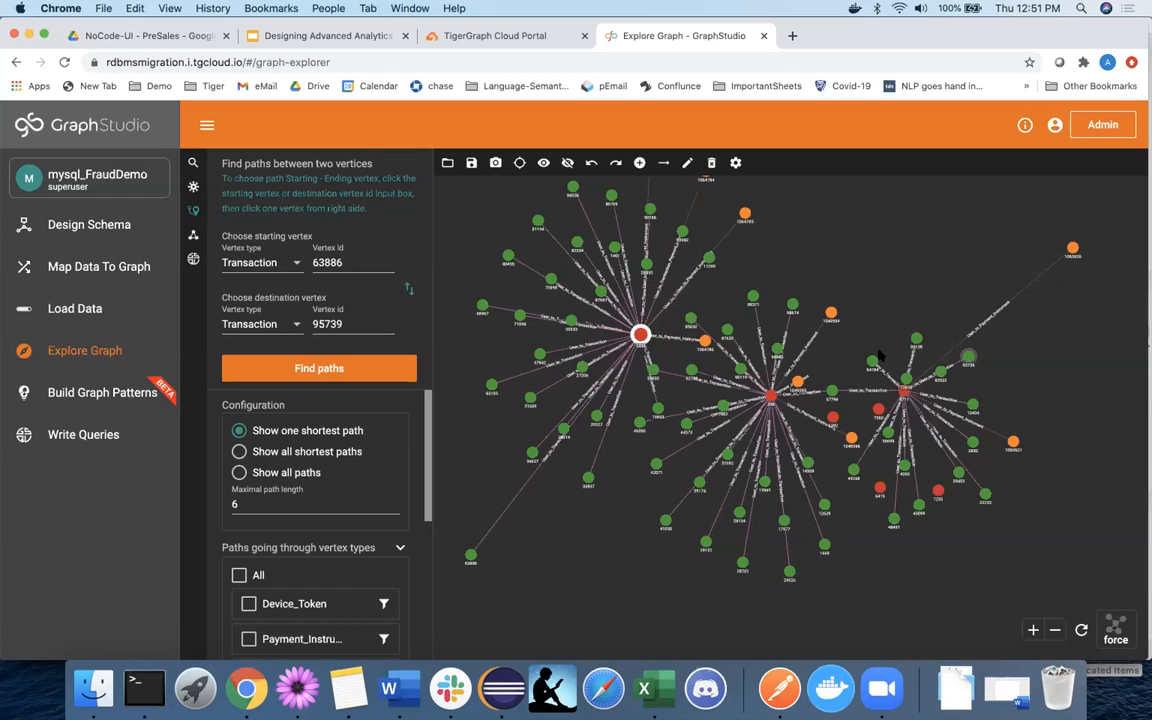
{"action": "left_click", "coordinate": [575, 518]}
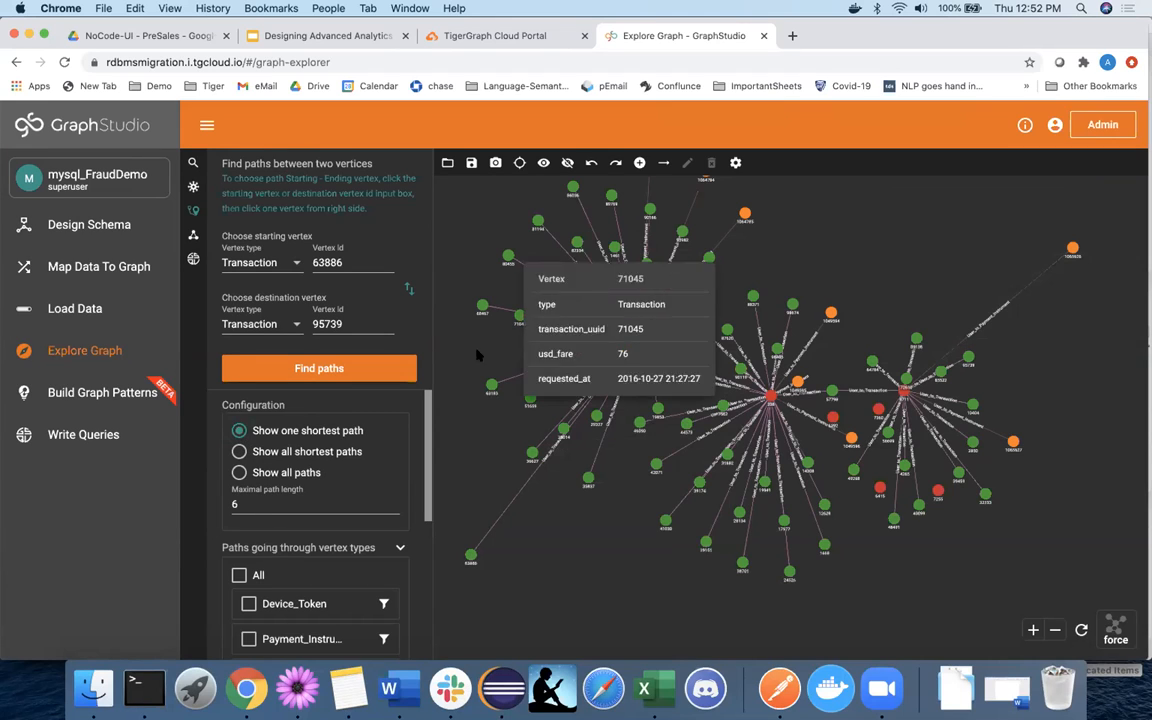
{"action": "left_click", "coordinate": [319, 368]}
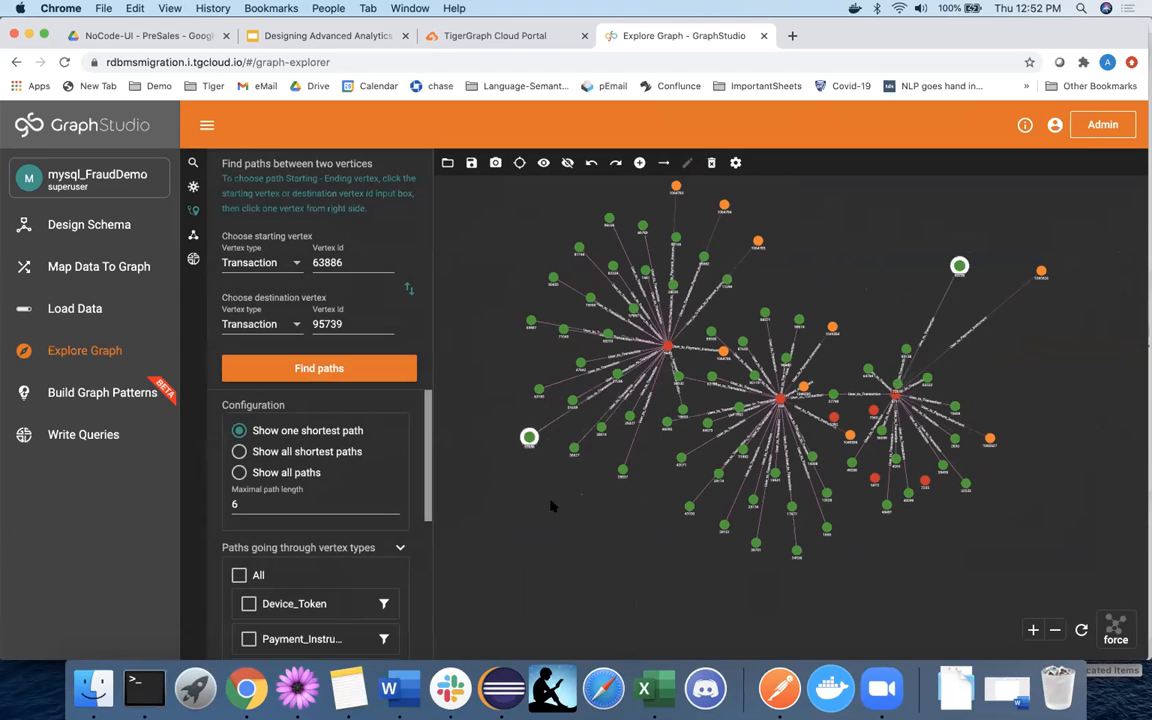
Find all shortest paths between Transactions 63886 and 95739, then drag a red hub vertex right.
{"action": "left_click", "coordinate": [243, 451]}
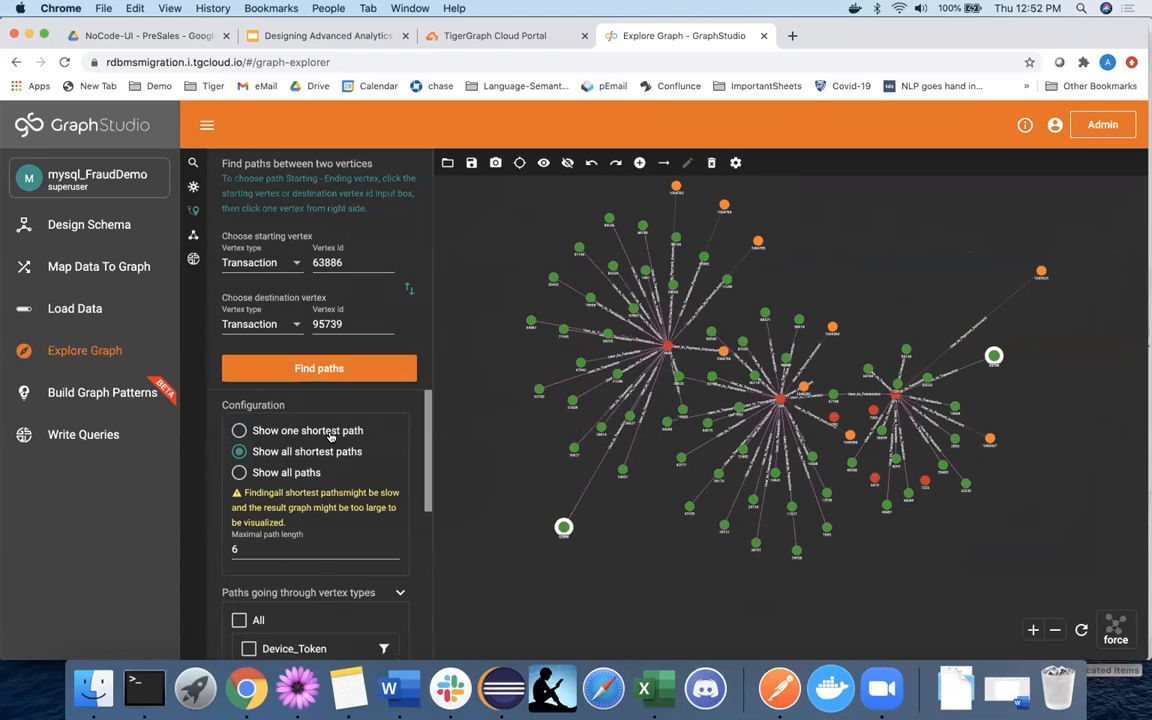
{"action": "left_click", "coordinate": [316, 369]}
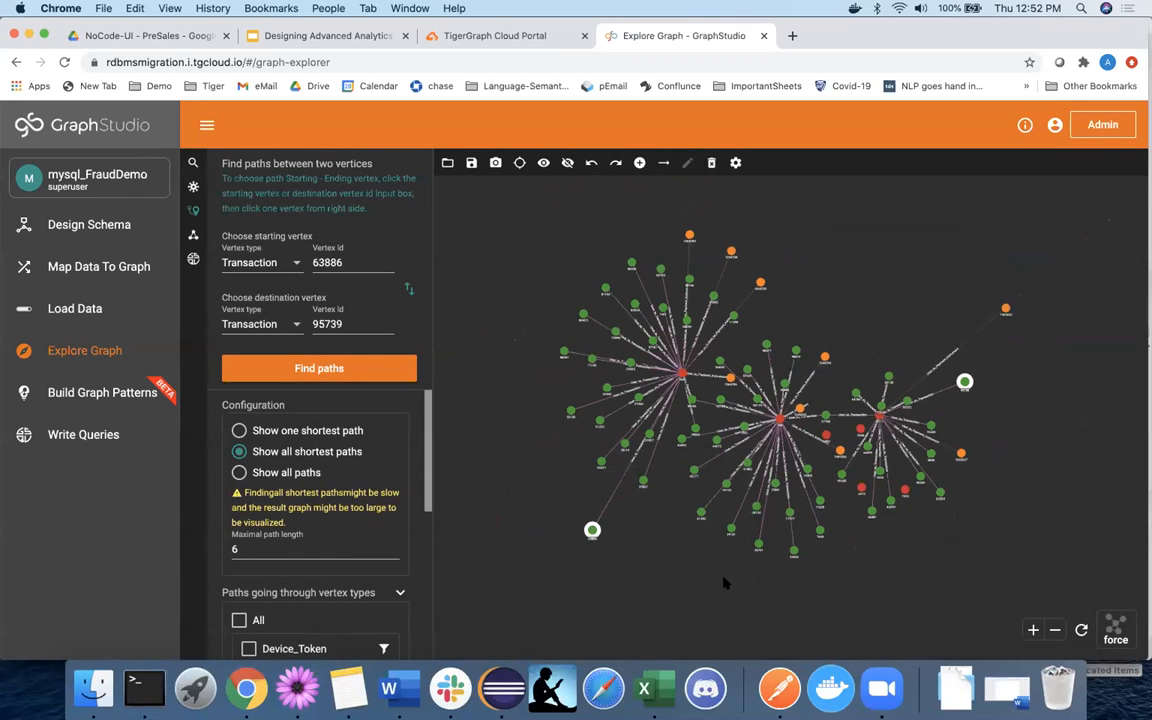
{"action": "left_click", "coordinate": [743, 376]}
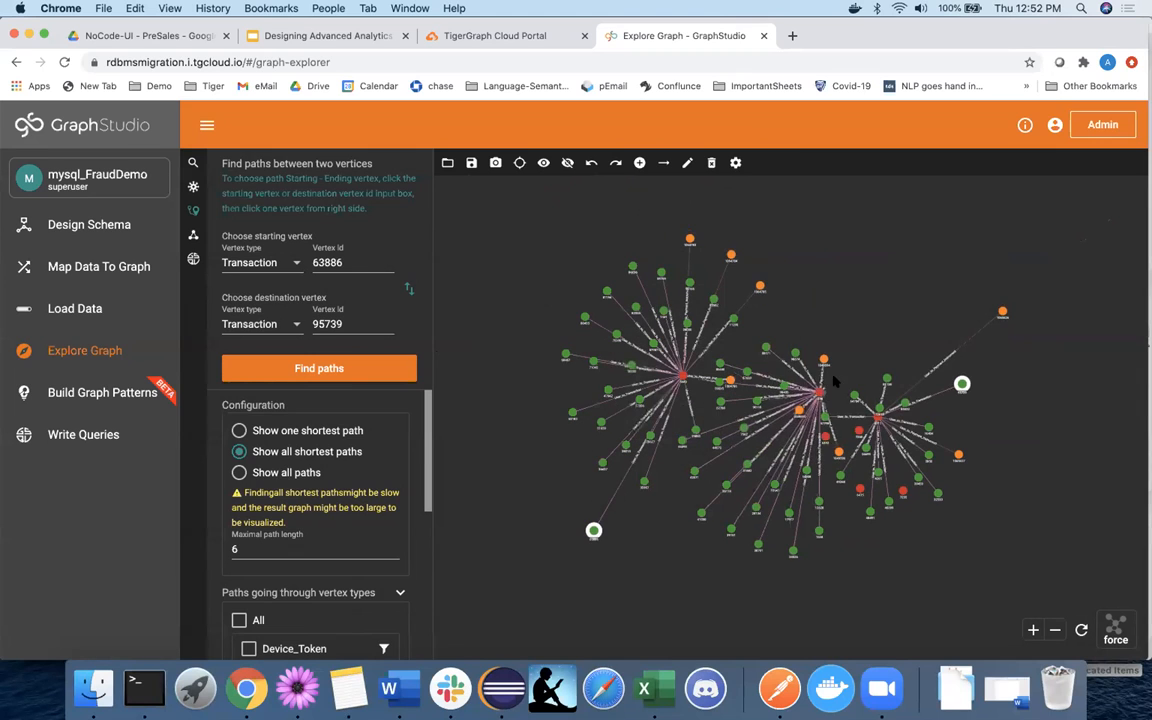
{"action": "left_click_drag", "start_coordinate": [884, 425], "coordinate": [1003, 436]}
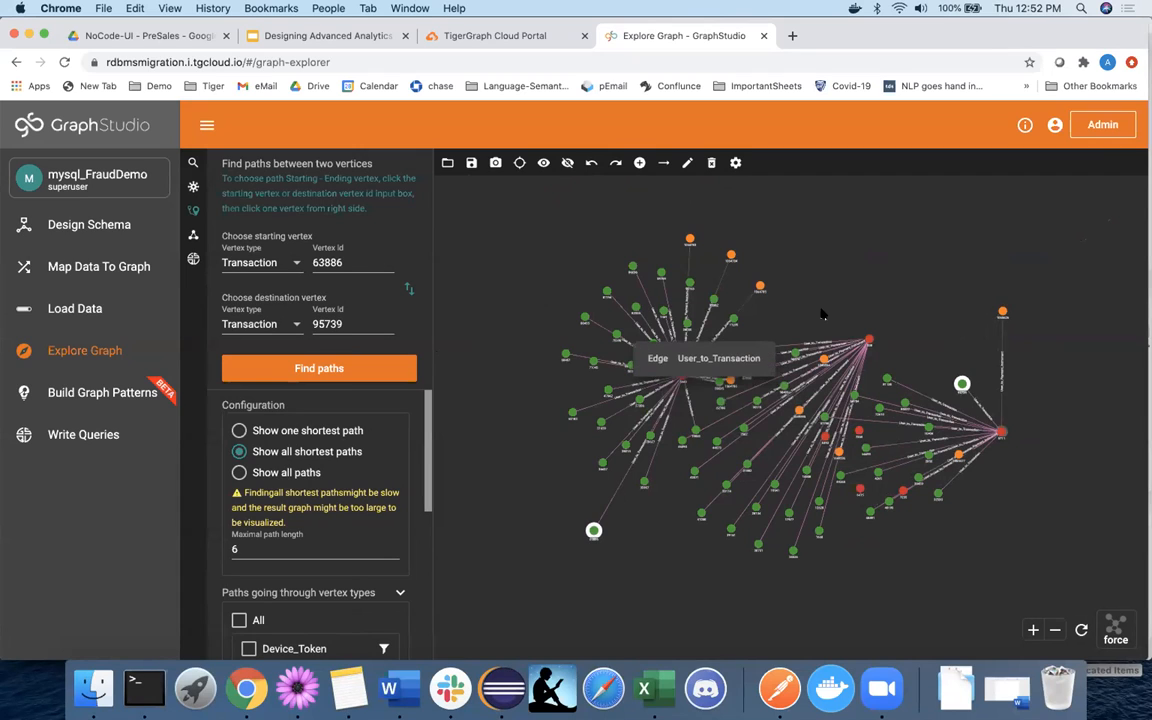
{"action": "left_click", "coordinate": [873, 291]}
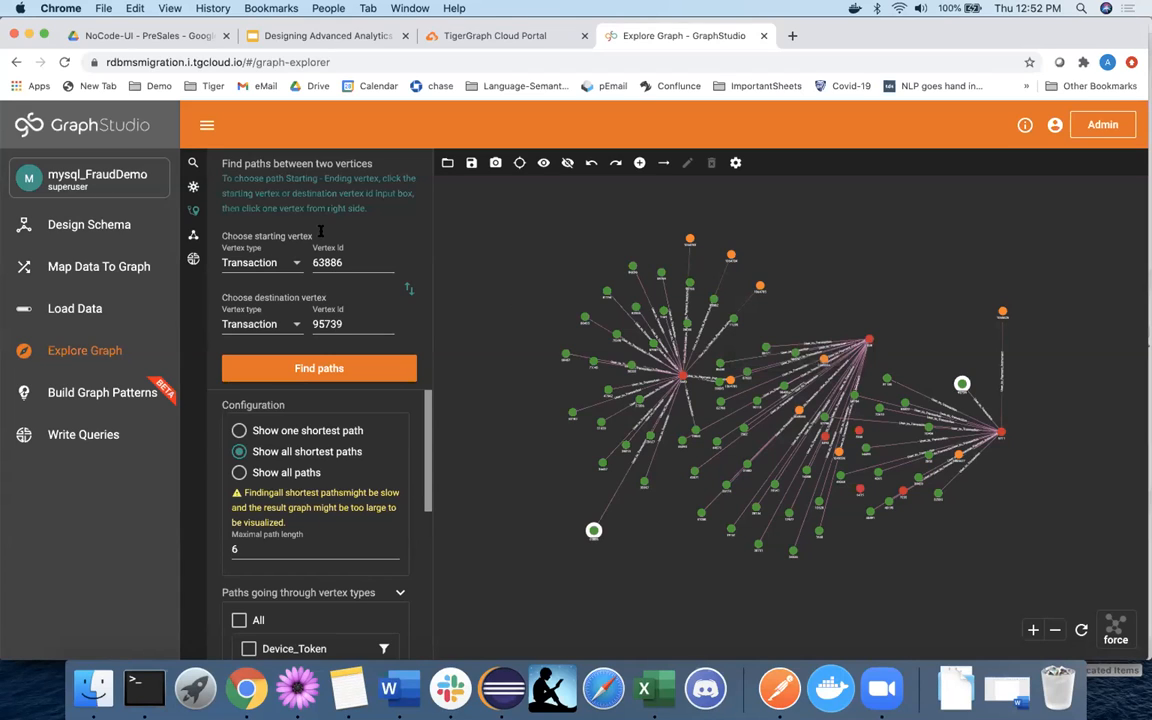
{"action": "left_click", "coordinate": [78, 174]}
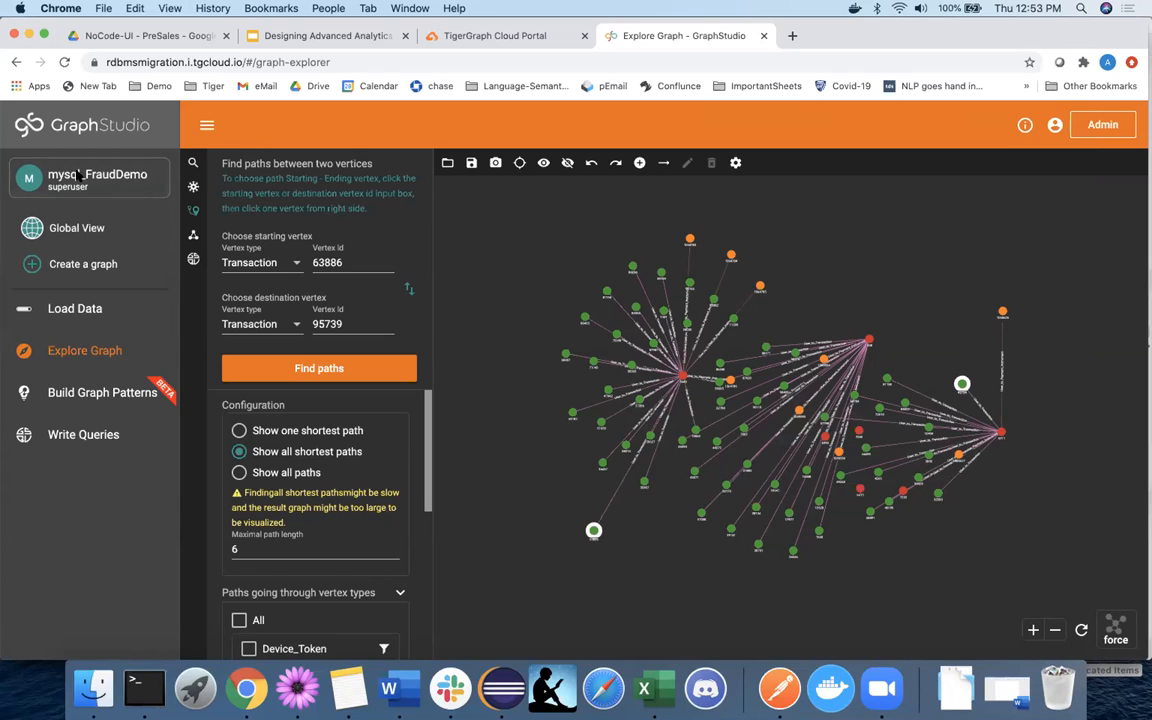
{"action": "left_click", "coordinate": [78, 174]}
{"action": "left_click", "coordinate": [78, 174]}
{"action": "left_click", "coordinate": [86, 190]}
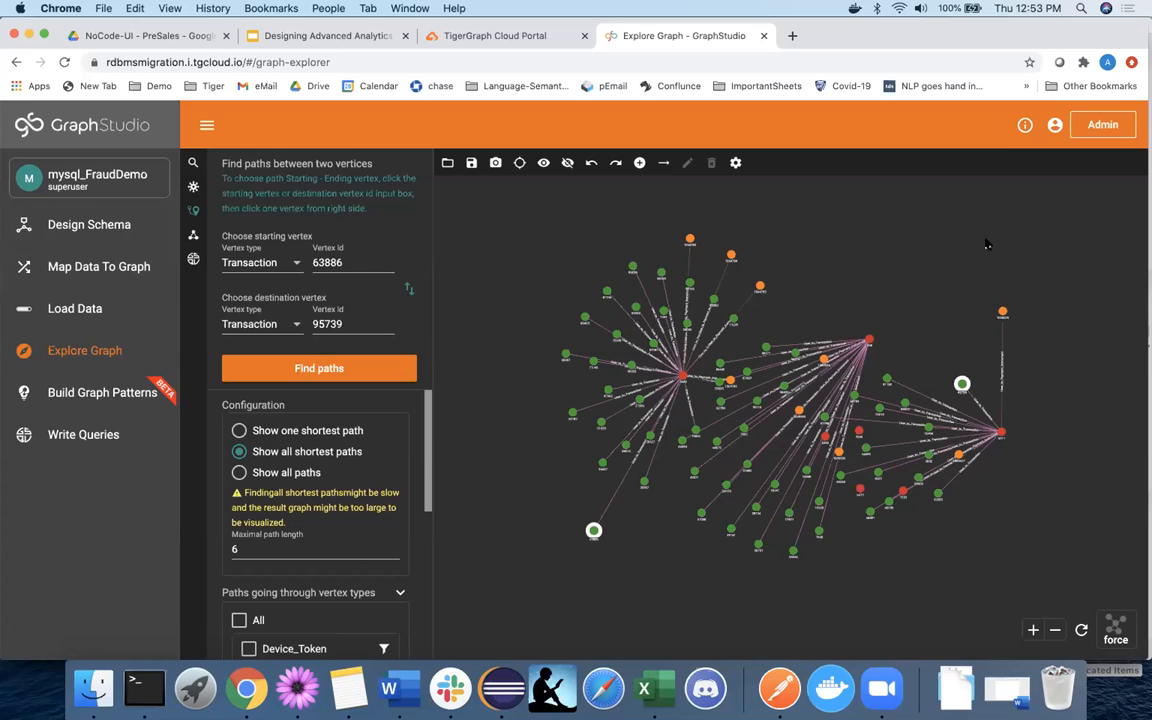
In Admin Portal User Management, check All Users, then scroll through mysql_FraudDemo's Role Management.
{"action": "left_click", "coordinate": [1103, 125]}
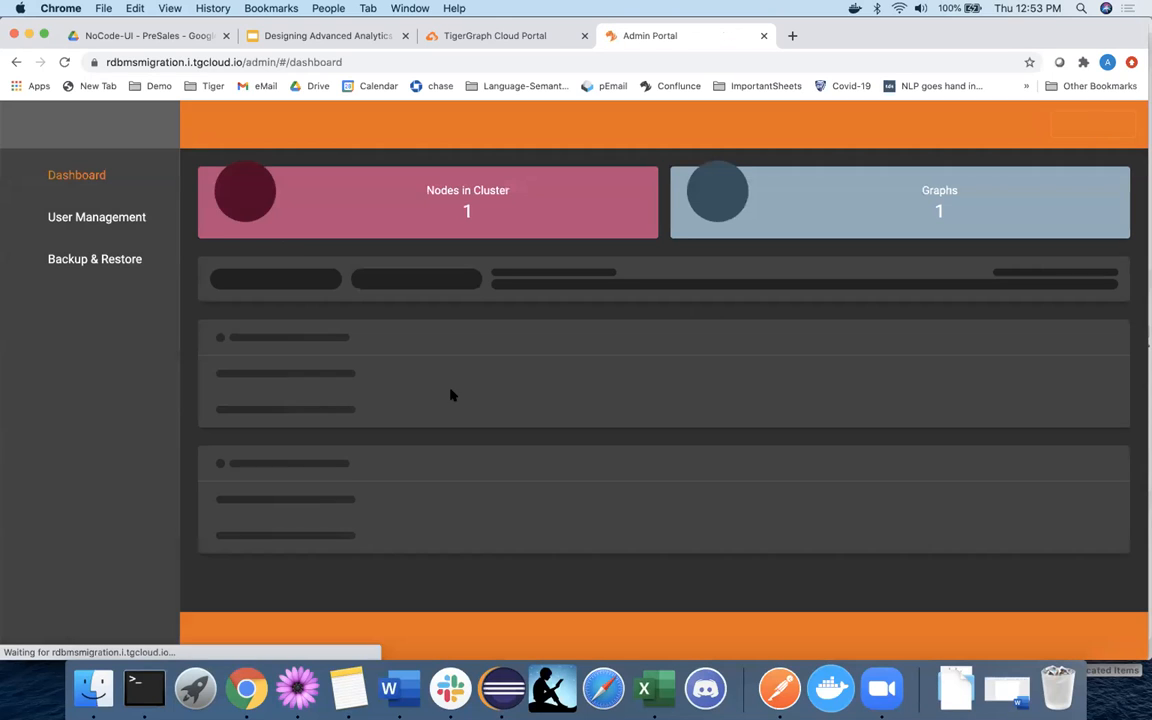
{"action": "left_click", "coordinate": [113, 219]}
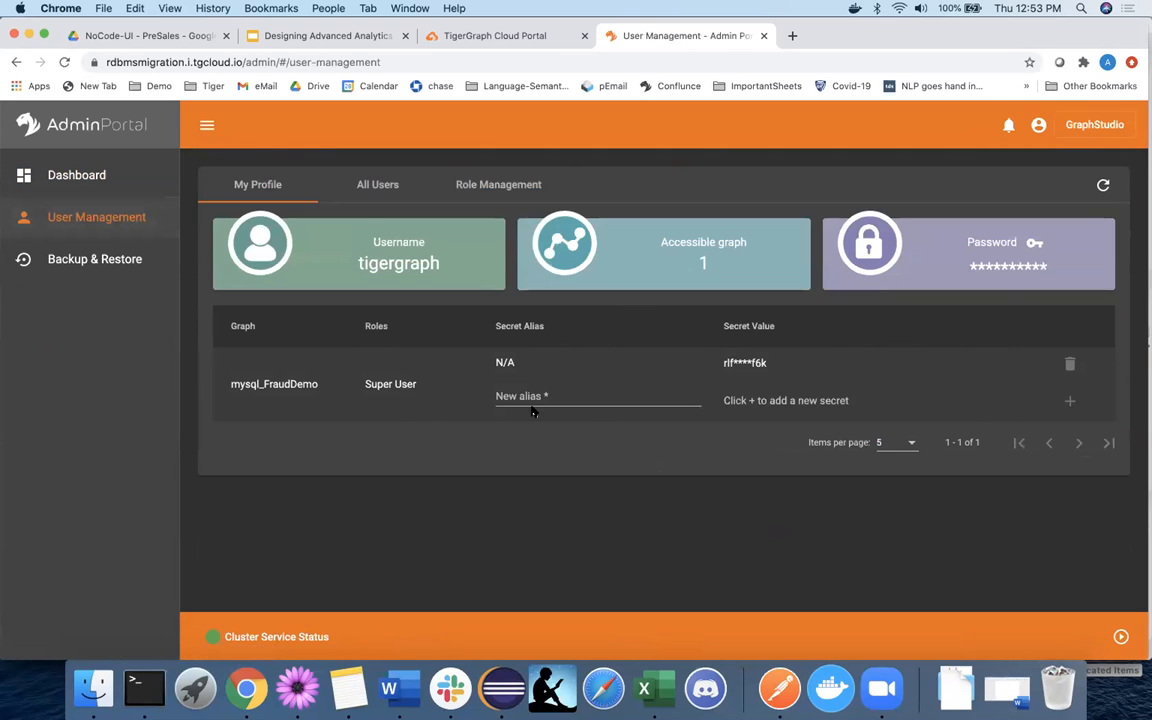
{"action": "left_click", "coordinate": [377, 184]}
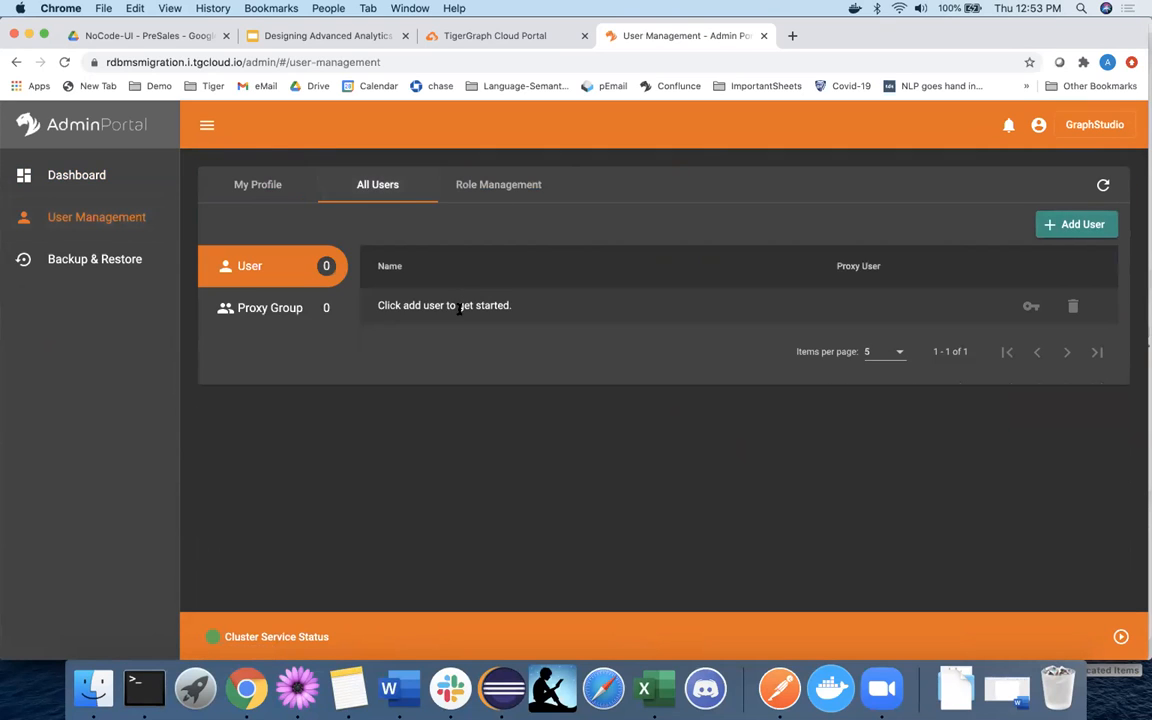
{"action": "left_click", "coordinate": [499, 183]}
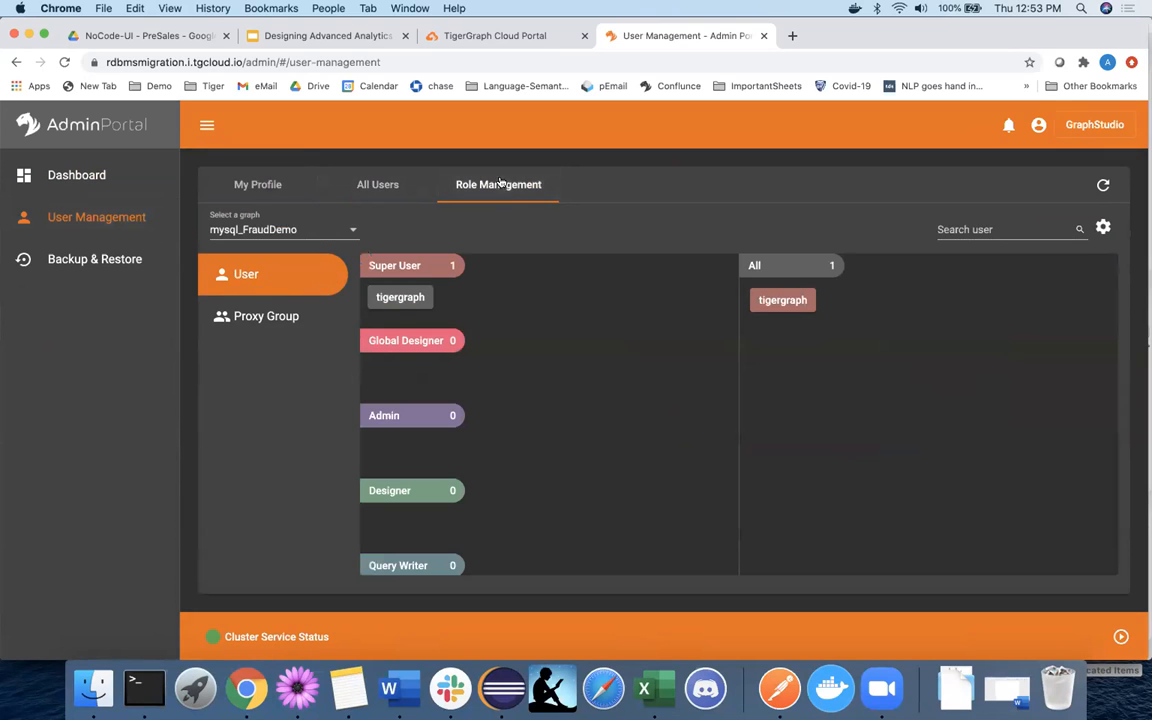
{"action": "scroll", "coordinate": [402, 457], "scroll_direction": "down", "scroll_amount": 2}
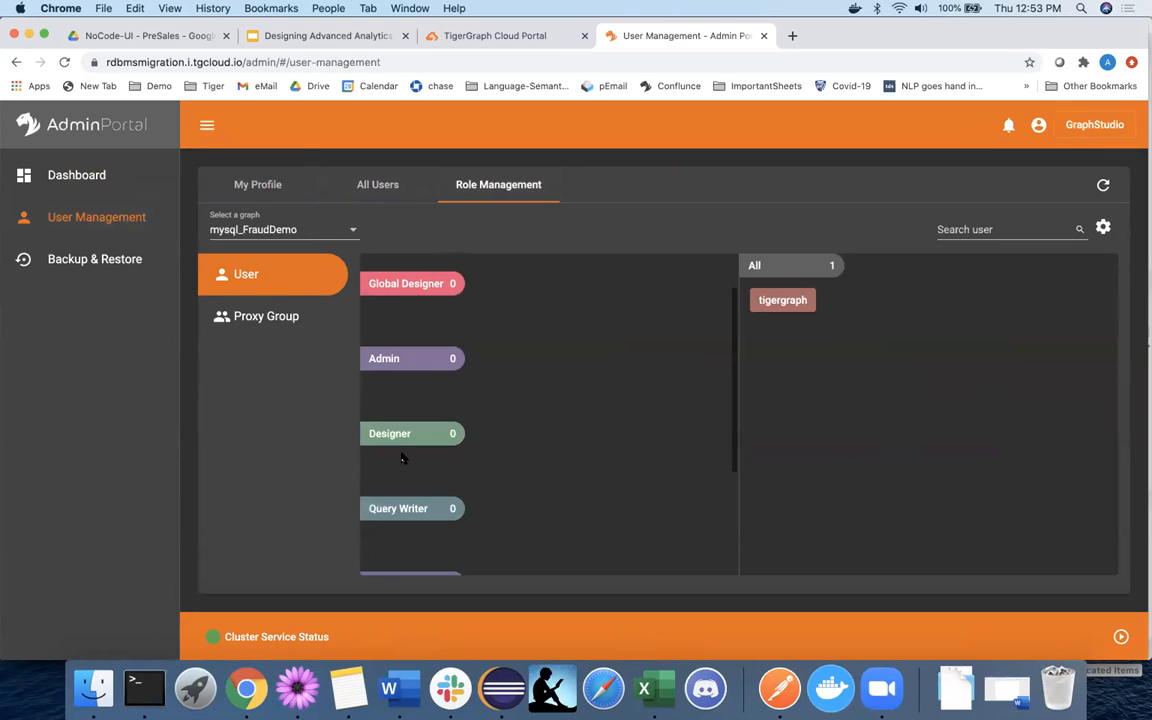
{"action": "scroll", "coordinate": [402, 457], "scroll_direction": "down", "scroll_amount": 2}
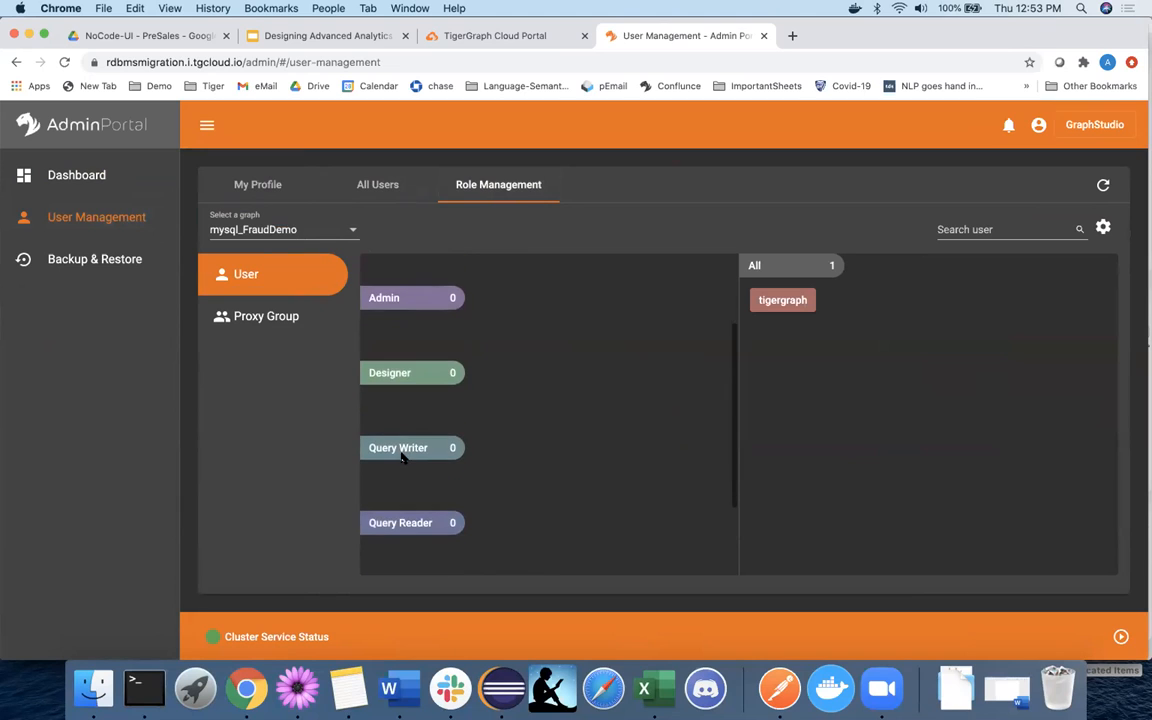
{"action": "scroll", "coordinate": [420, 522], "scroll_direction": "down", "scroll_amount": 4}
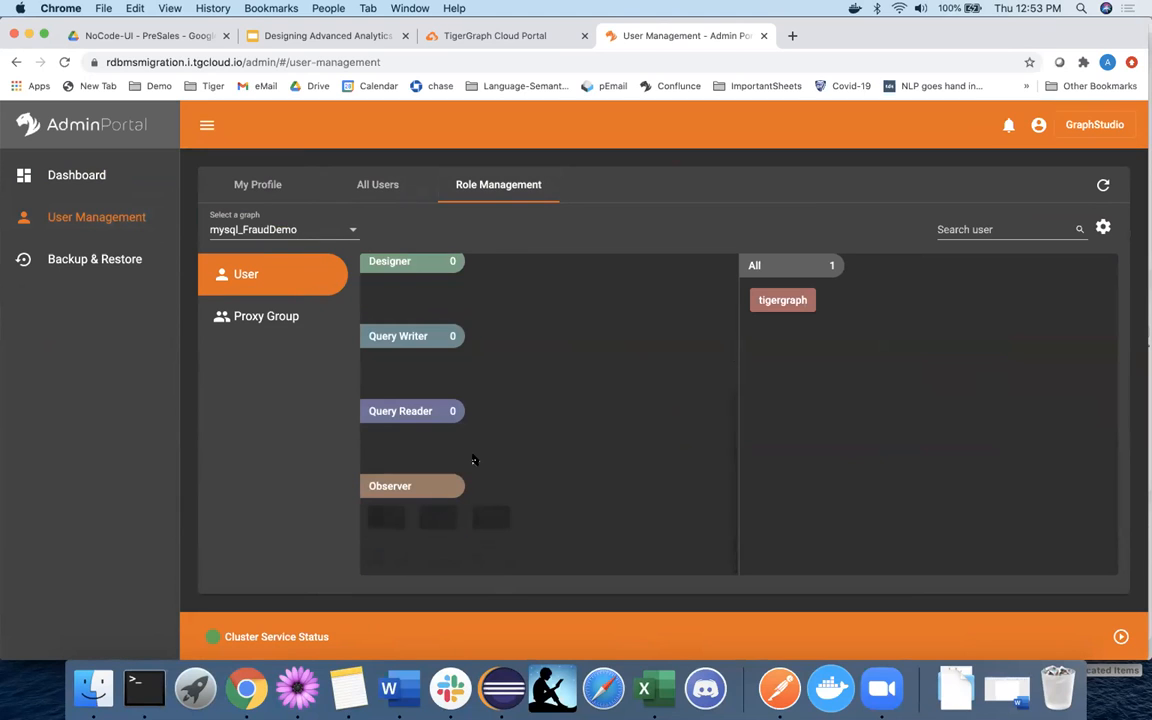
{"action": "scroll", "coordinate": [473, 463], "scroll_direction": "up", "scroll_amount": 5}
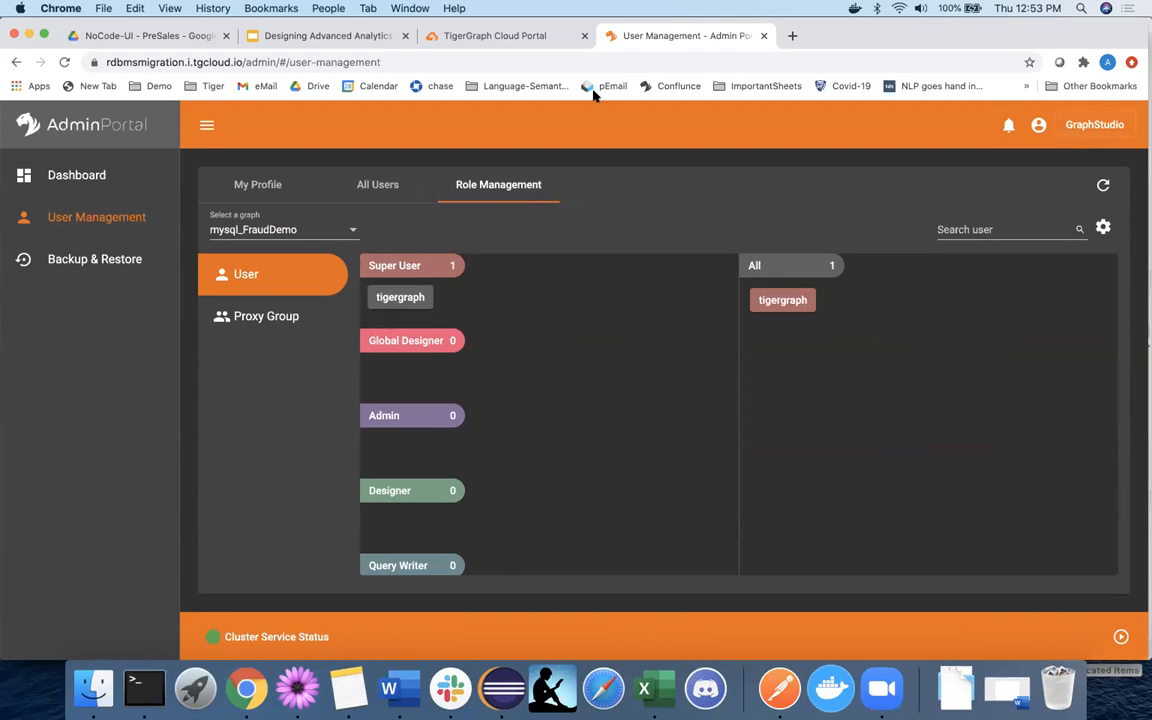
In the Designing Advanced Analytics deck, step from slide 30 to slide 31, Let us connect.
{"action": "left_click", "coordinate": [268, 36]}
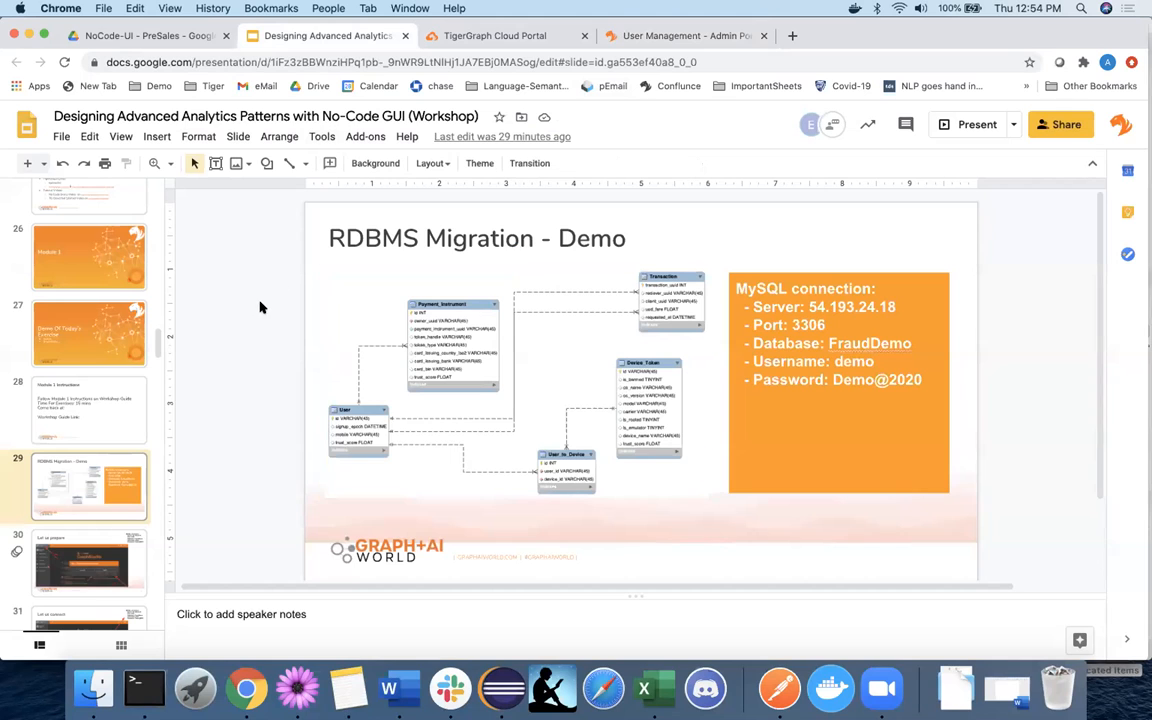
{"action": "scroll", "coordinate": [85, 453], "scroll_direction": "down", "scroll_amount": 3}
{"action": "left_click", "coordinate": [84, 453]}
{"action": "scroll", "coordinate": [80, 445], "scroll_direction": "down", "scroll_amount": 2}
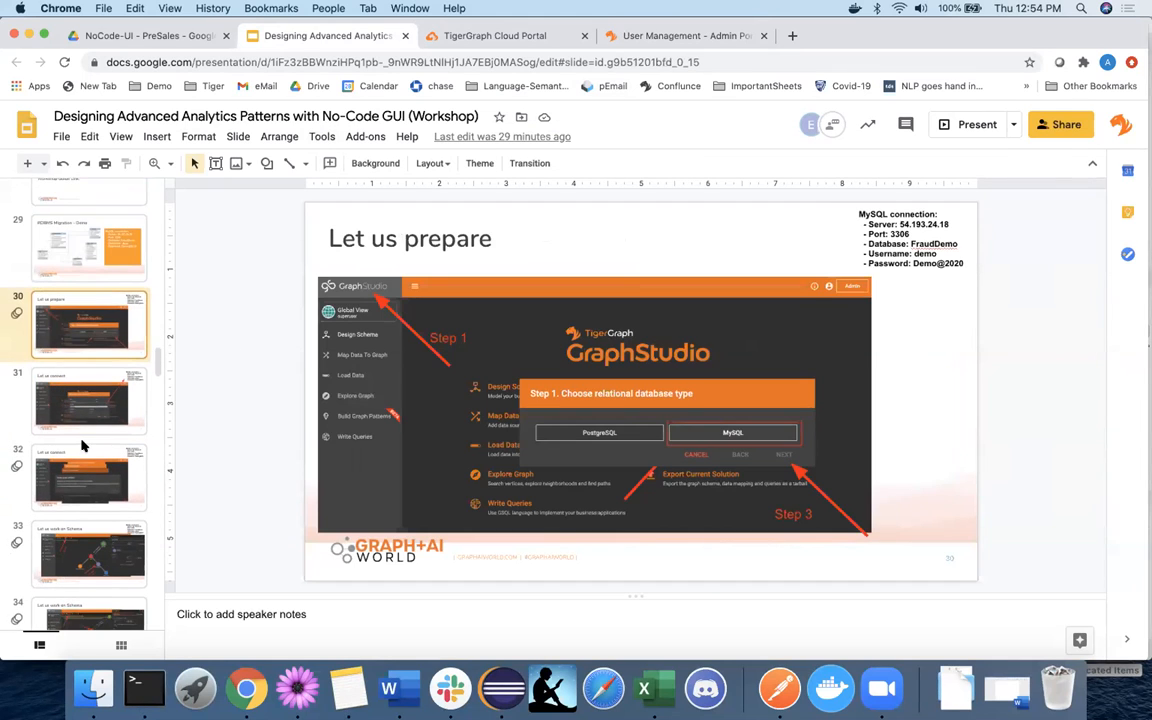
{"action": "left_click", "coordinate": [82, 443]}
{"action": "scroll", "coordinate": [82, 446], "scroll_direction": "down", "scroll_amount": 10}
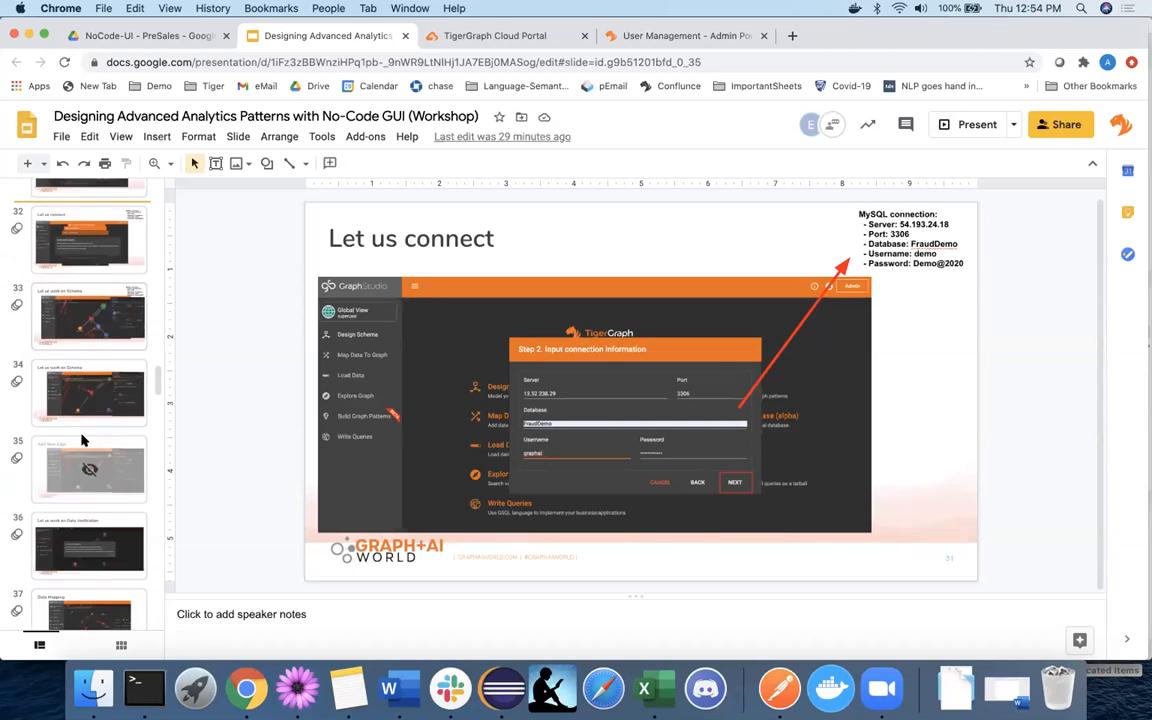
{"action": "scroll", "coordinate": [84, 442], "scroll_direction": "down", "scroll_amount": 6}
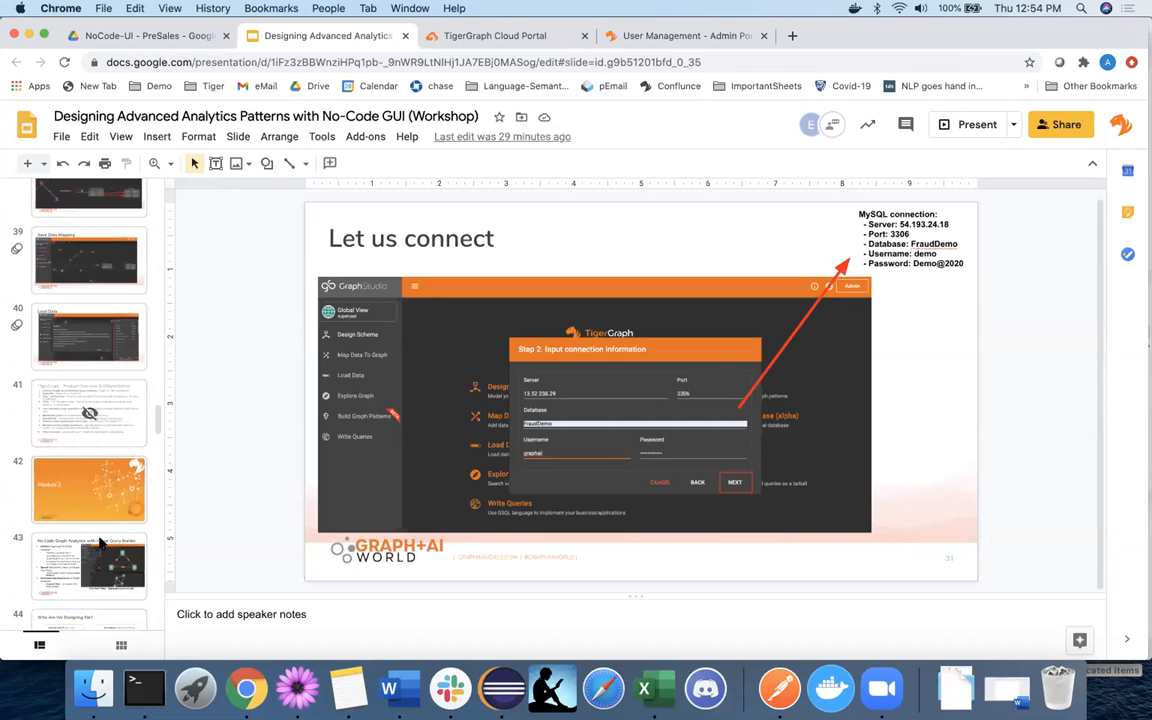
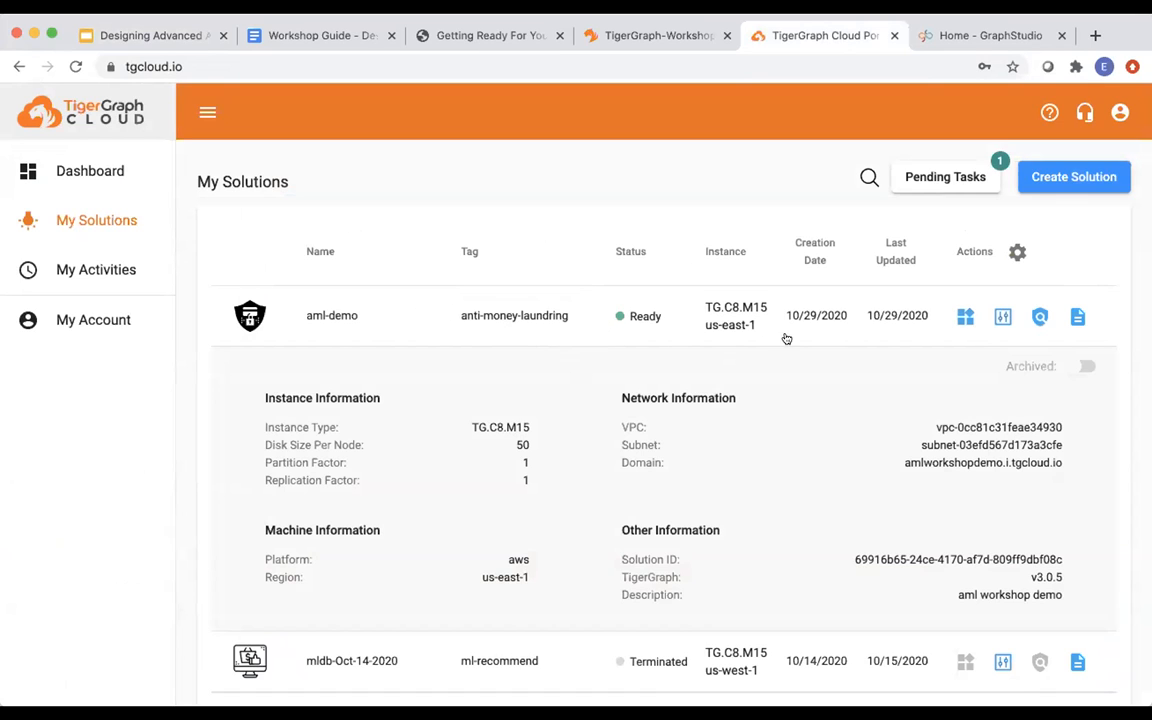
Launch GraphStudio for the aml-demo solution from its Applications menu.
{"action": "left_click", "coordinate": [957, 318]}
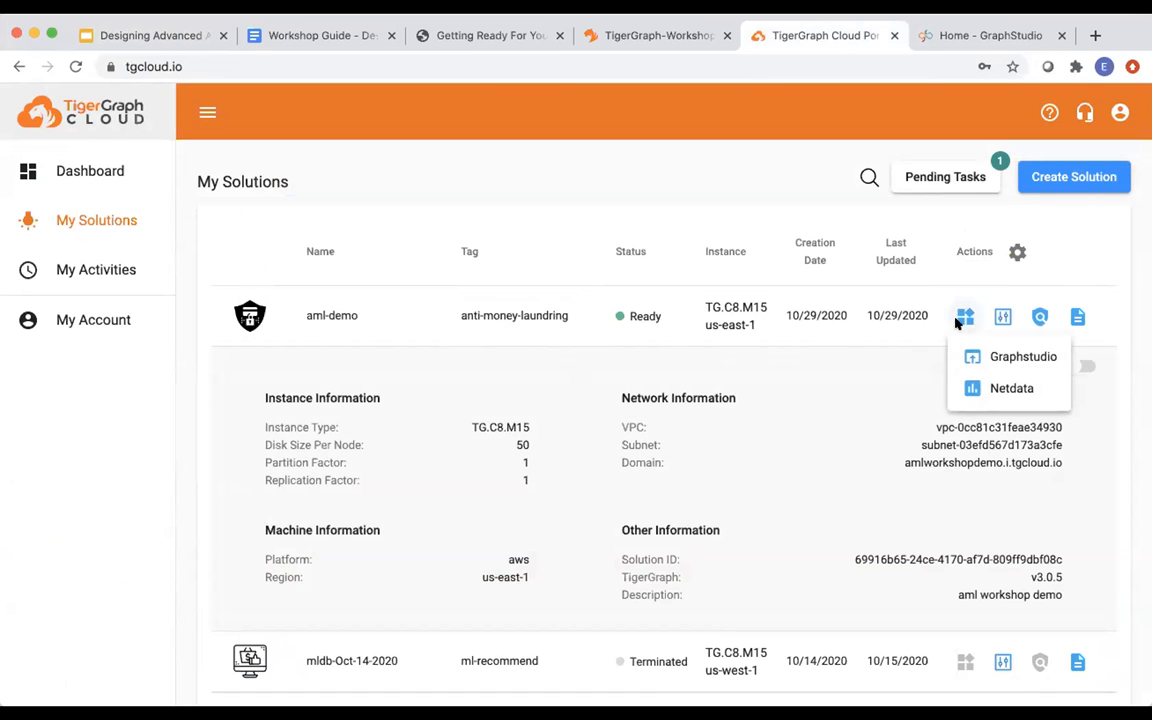
{"action": "left_click", "coordinate": [975, 353]}
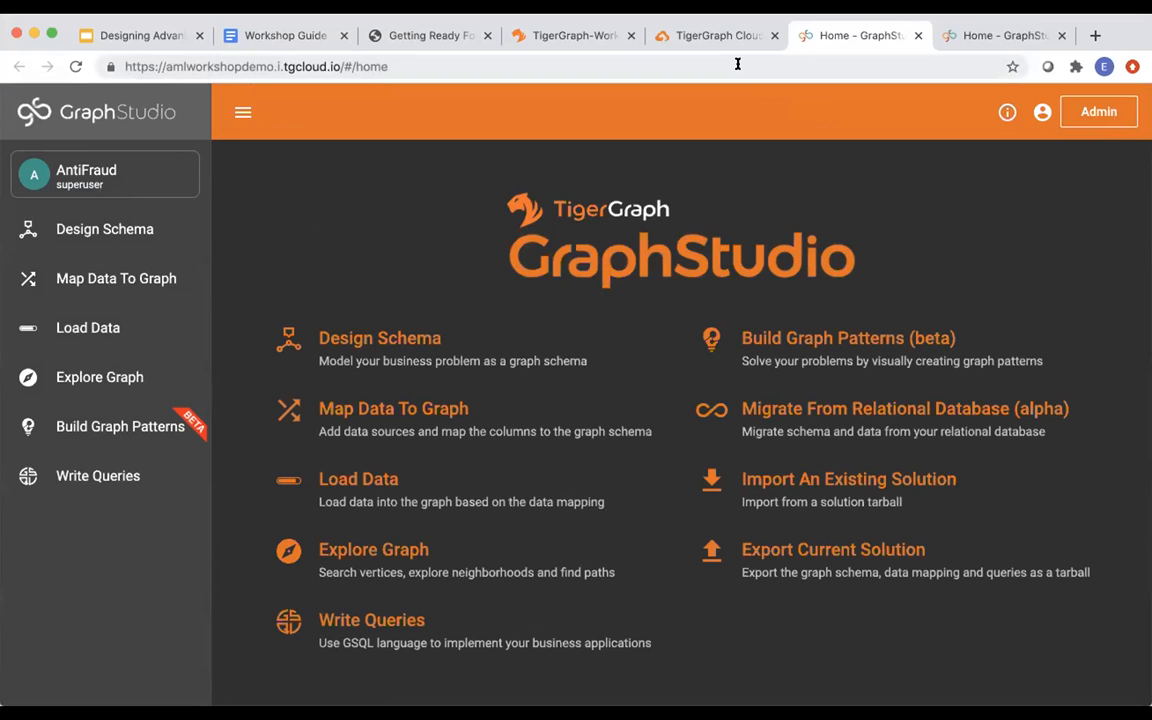
{"action": "left_click", "coordinate": [712, 35]}
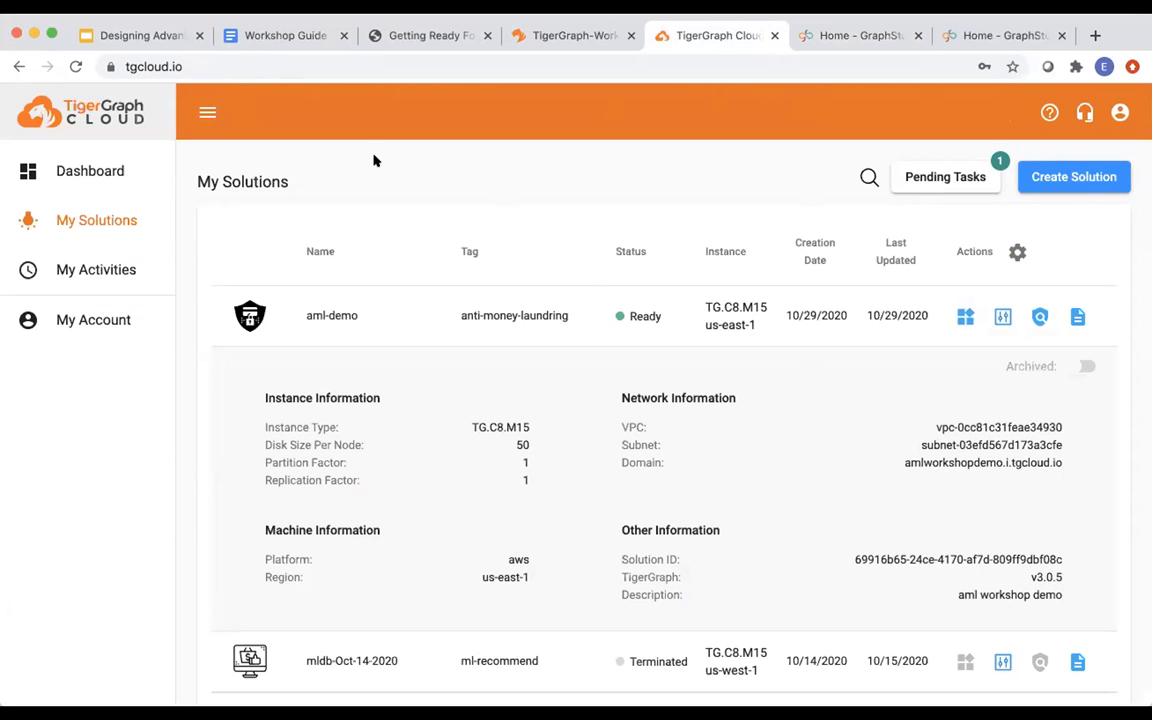
Check the account's cost details in My Account, then go back to the GraphStudio home page.
{"action": "left_click", "coordinate": [1119, 112]}
{"action": "left_click", "coordinate": [1100, 157]}
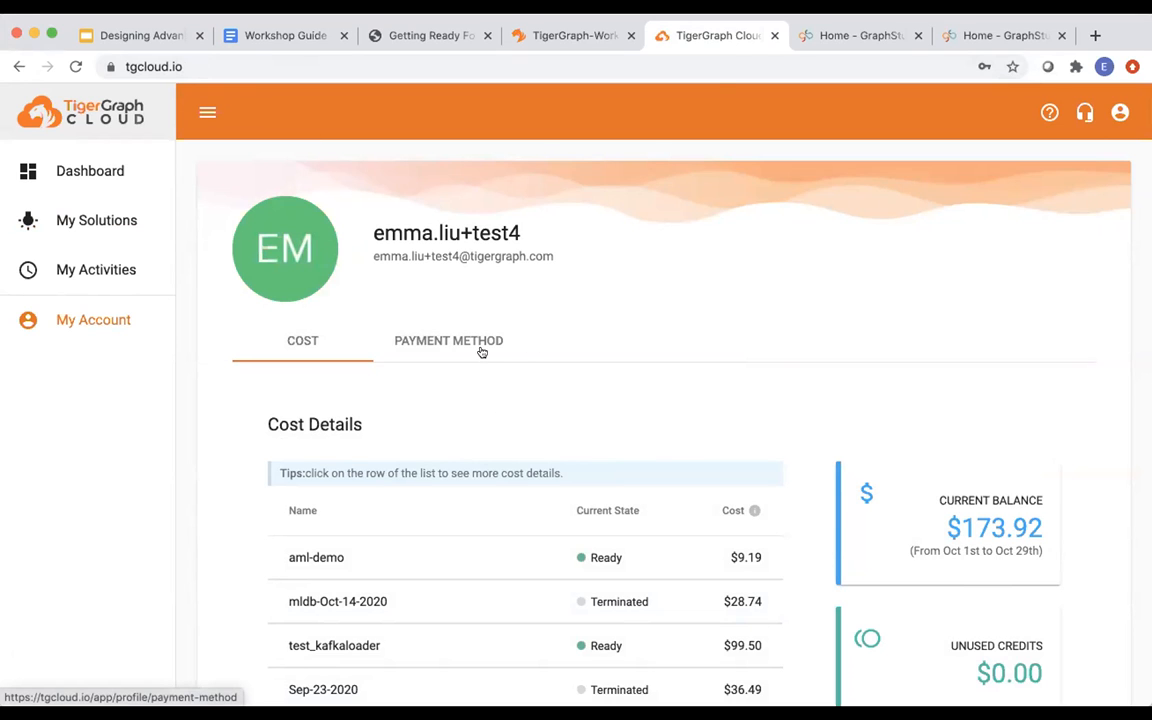
{"action": "left_click", "coordinate": [112, 223]}
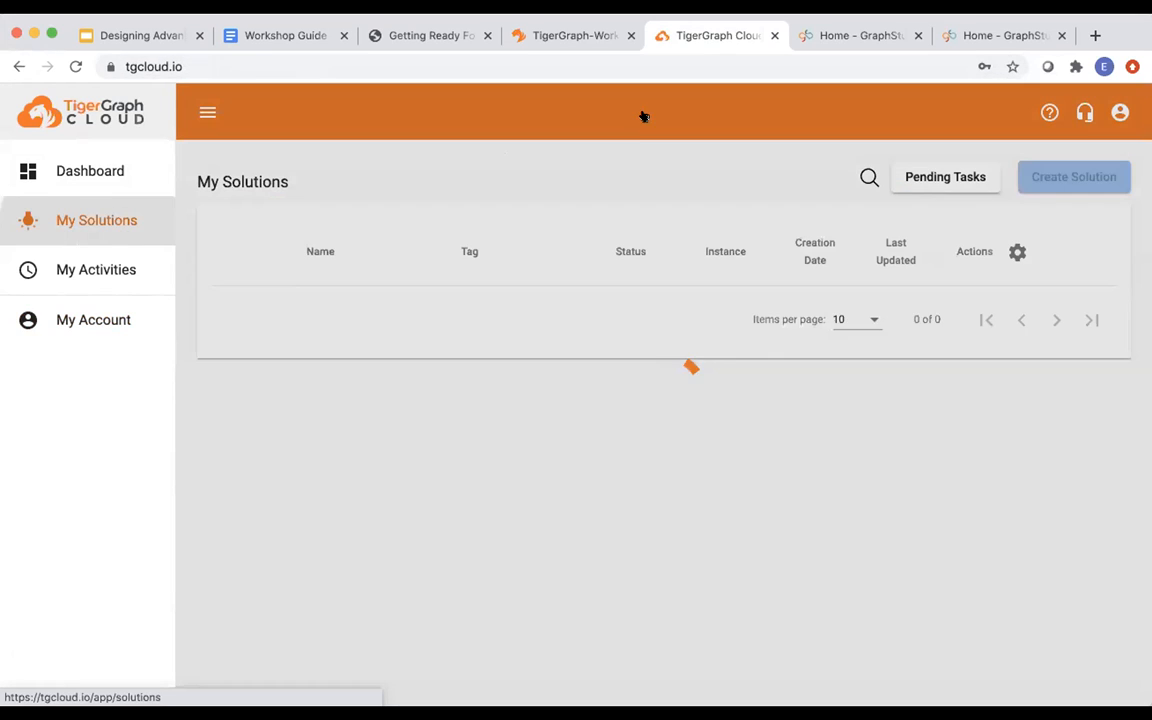
{"action": "left_click", "coordinate": [838, 36]}
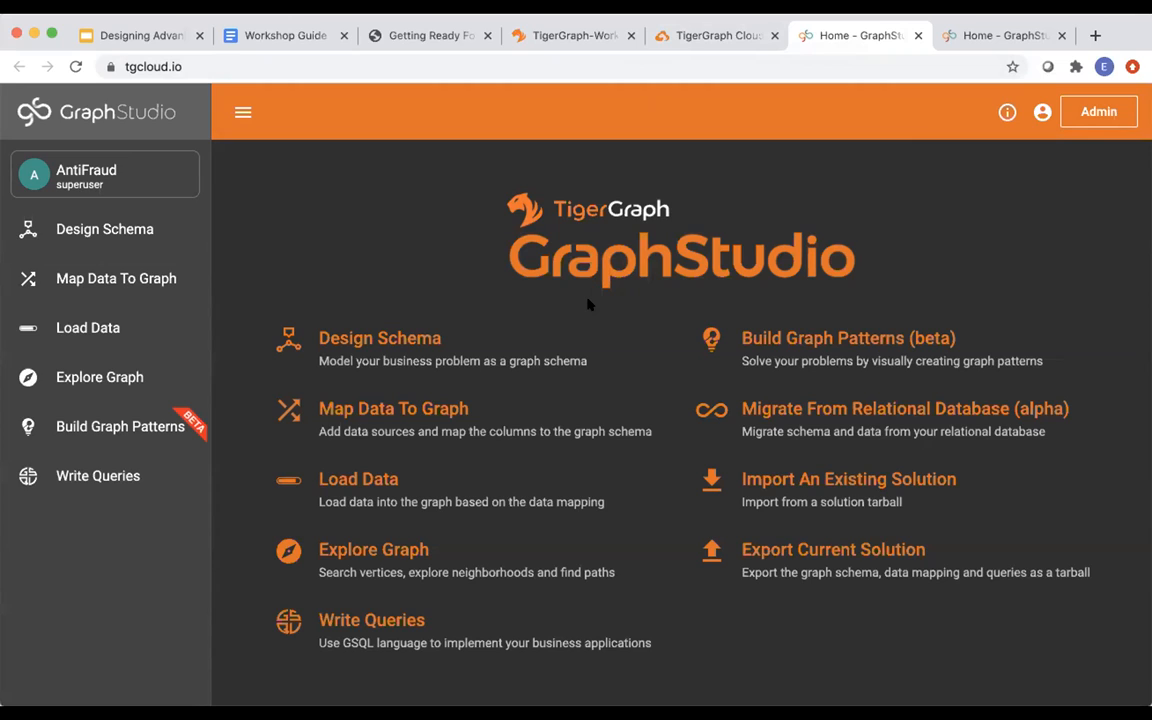
Sign out of the TigerGraph Admin Portal through the account menu.
{"action": "left_click", "coordinate": [1090, 120]}
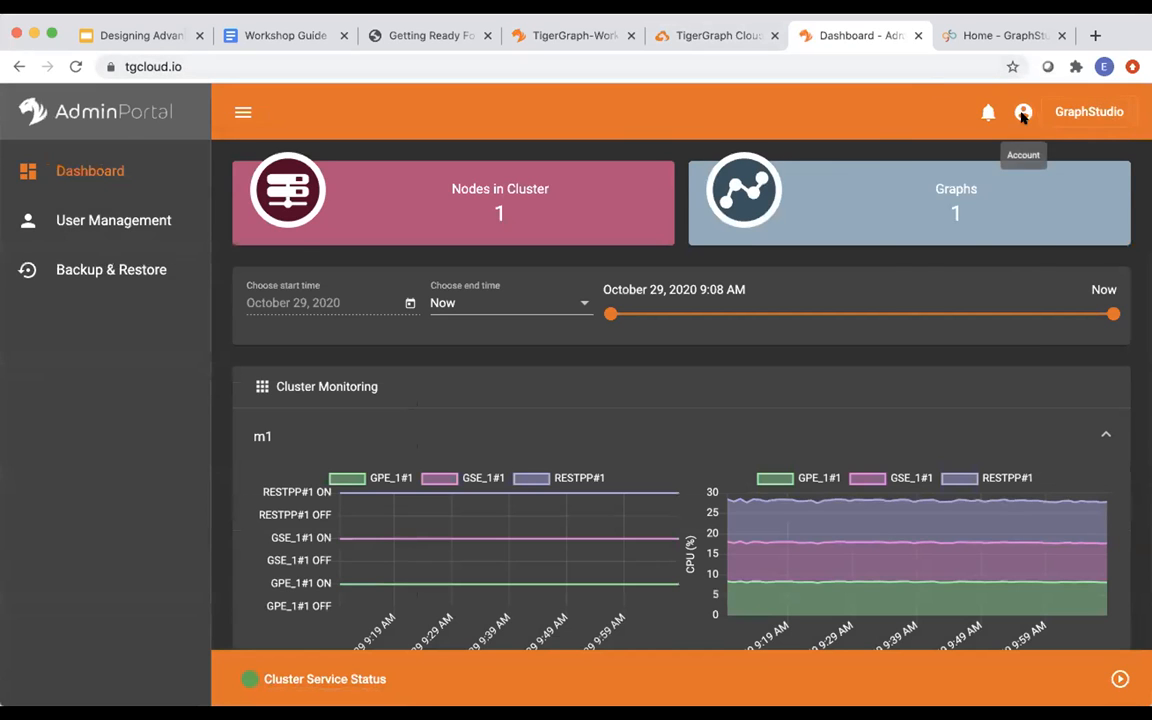
{"action": "left_click", "coordinate": [1022, 112]}
{"action": "left_click", "coordinate": [962, 213]}
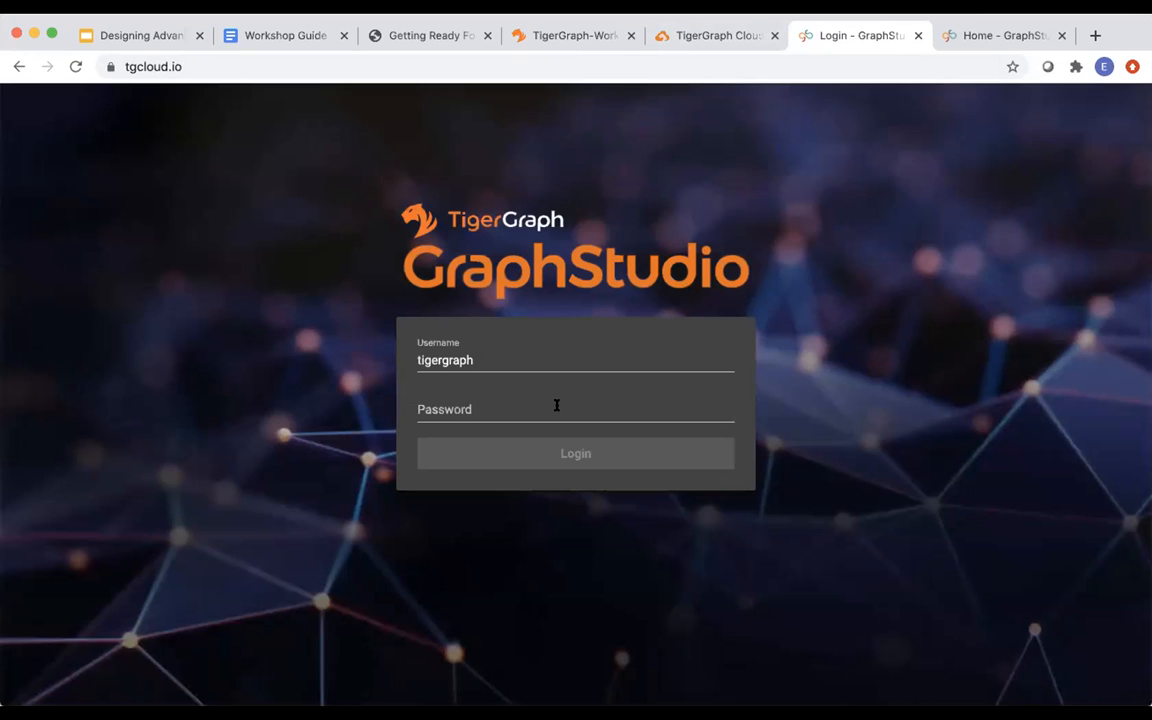
Log back into GraphStudio with the admin password and switch to the AntiFraud graph.
{"action": "left_click", "coordinate": [557, 405]}
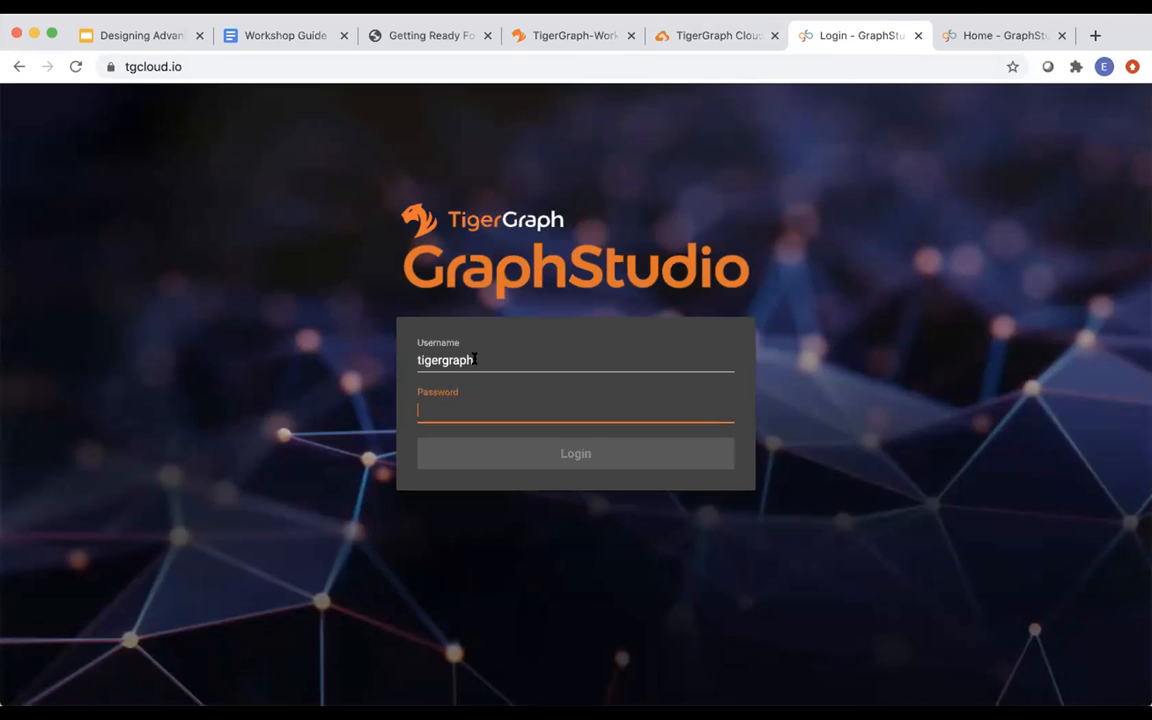
{"action": "left_click", "coordinate": [691, 39]}
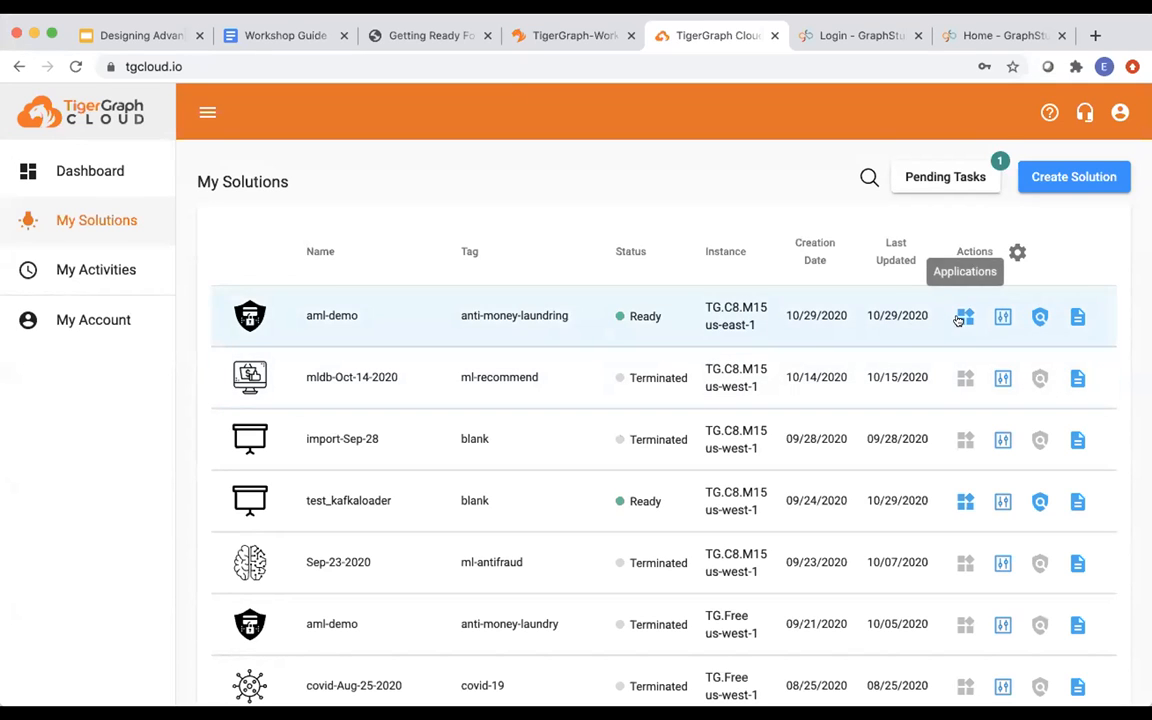
{"action": "left_click", "coordinate": [823, 36]}
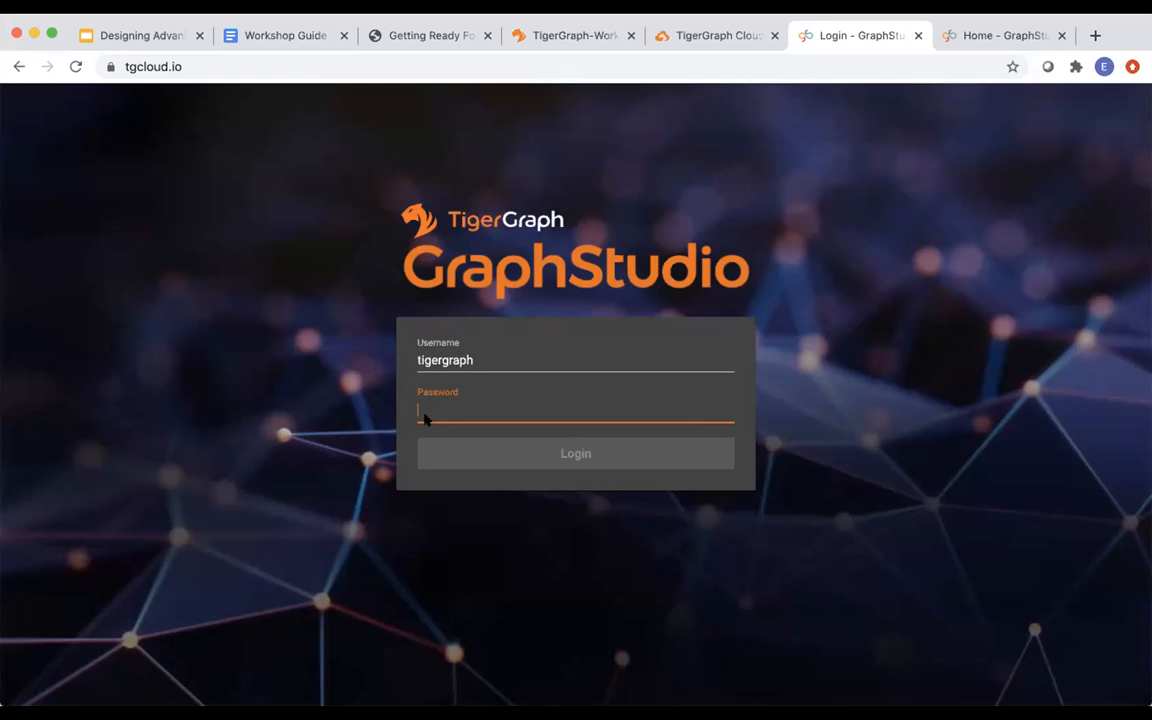
{"action": "type", "text": "ti"}
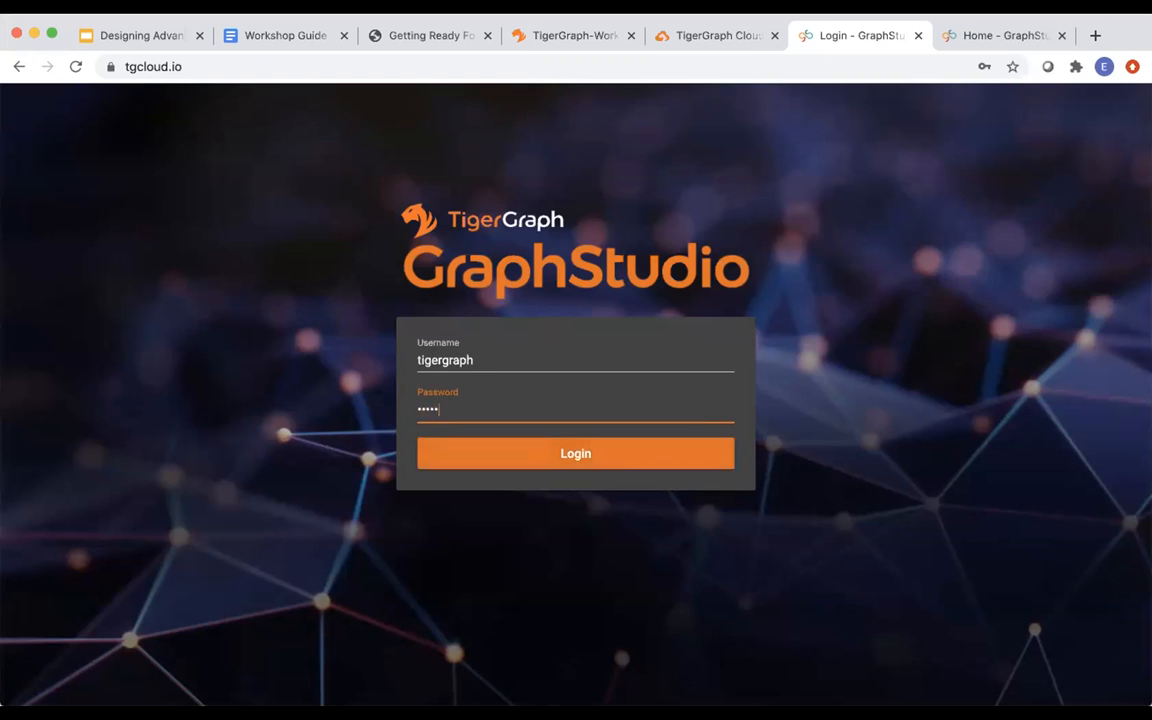
{"action": "type", "text": "gergraph"}
{"action": "left_click", "coordinate": [460, 456]}
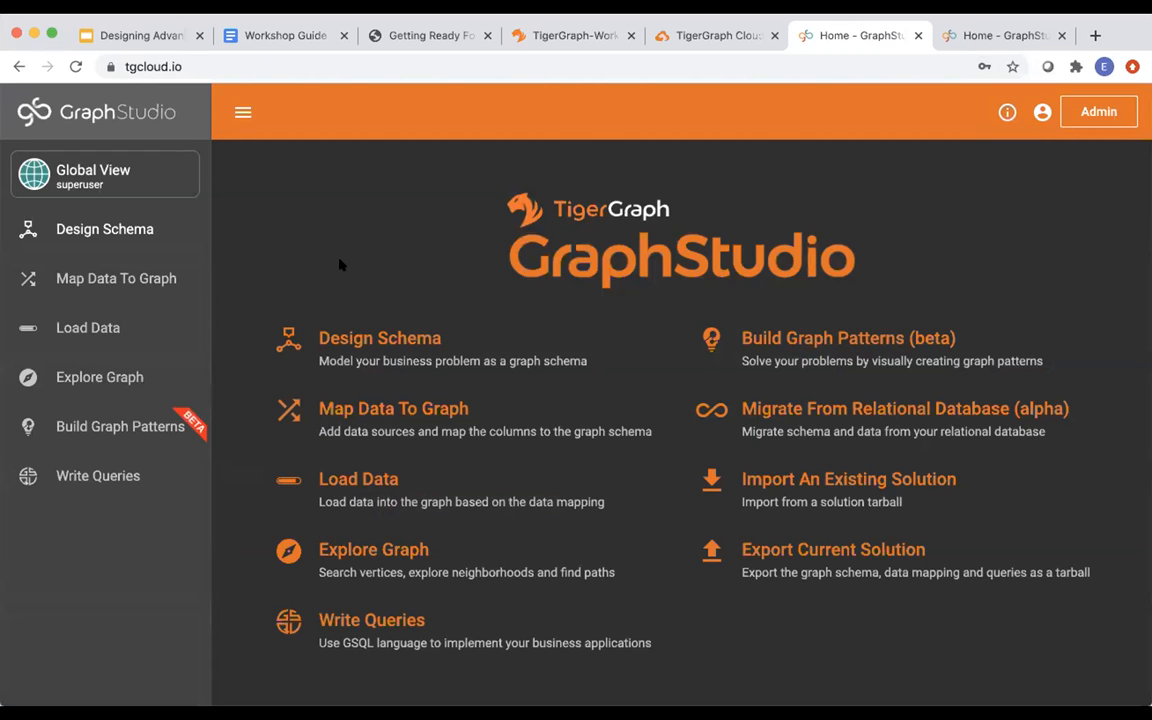
{"action": "left_click", "coordinate": [136, 165]}
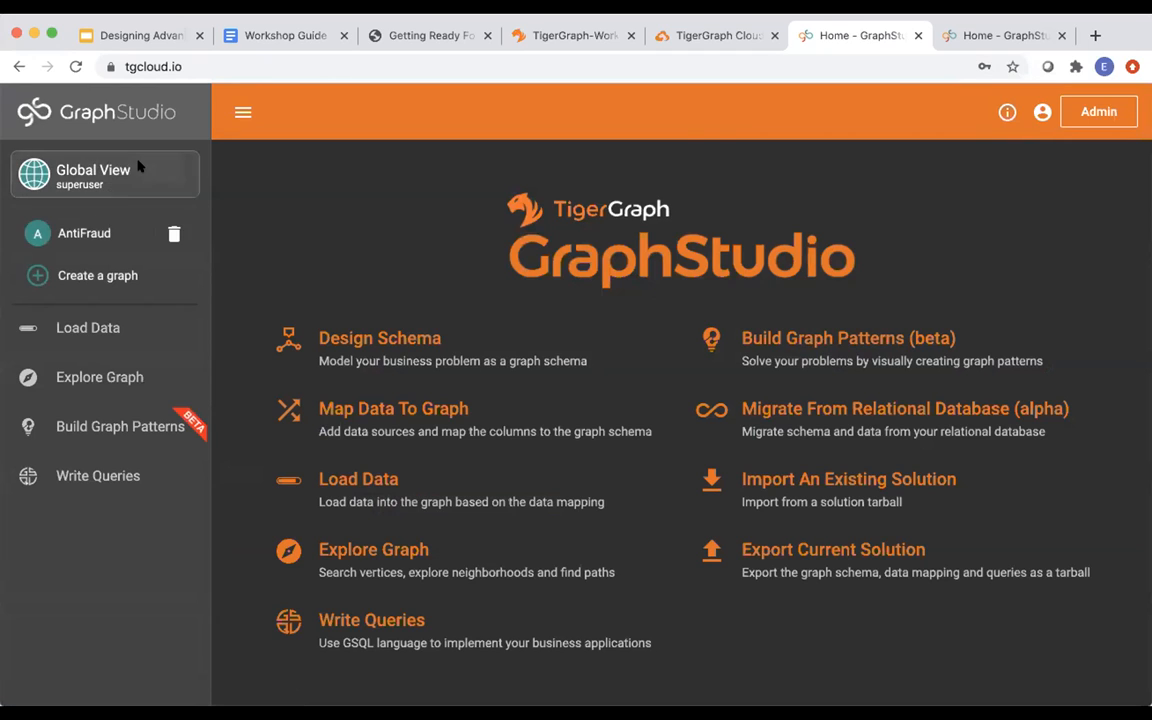
{"action": "left_click", "coordinate": [84, 233]}
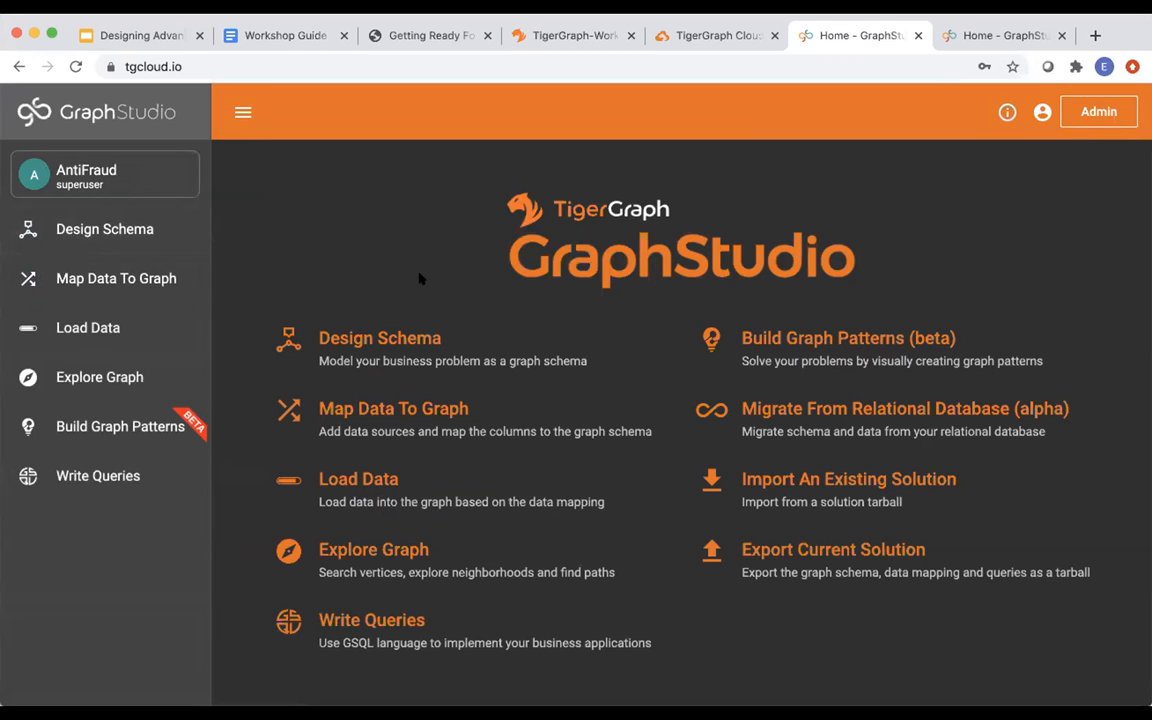
Open Design Schema and inspect the User, Device_Token, Transaction and Payment_Instrument vertices and their edges.
{"action": "left_click", "coordinate": [108, 228]}
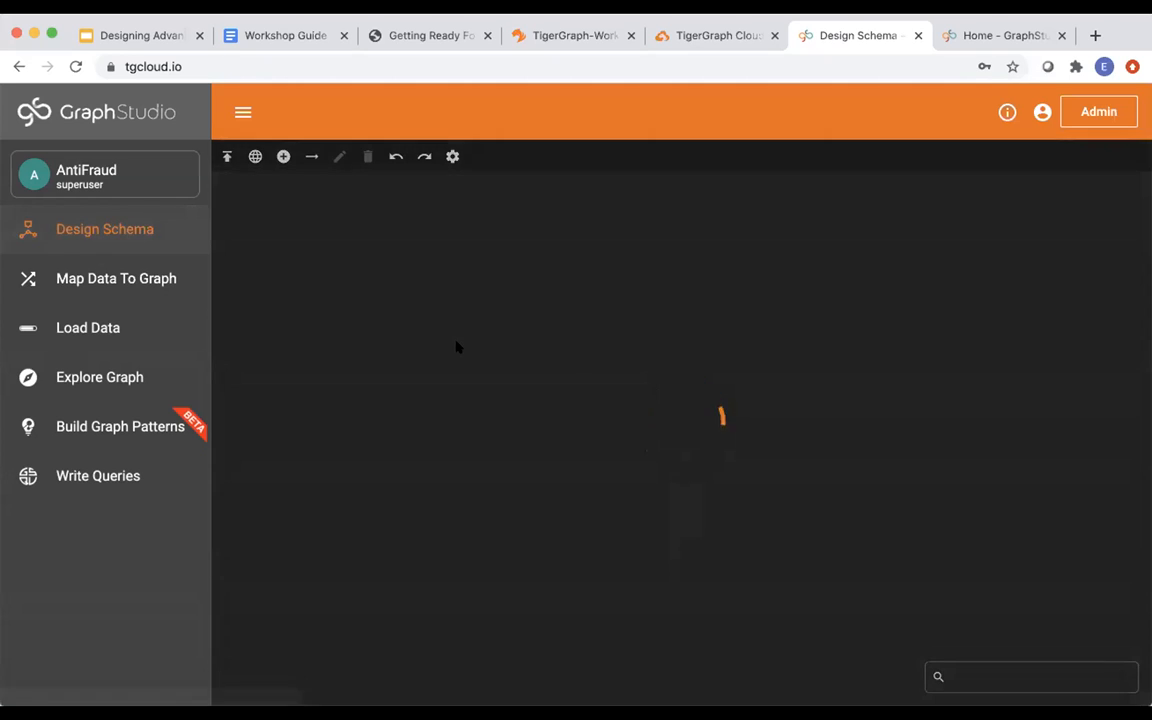
{"action": "scroll", "coordinate": [537, 378], "scroll_direction": "down", "scroll_amount": 4}
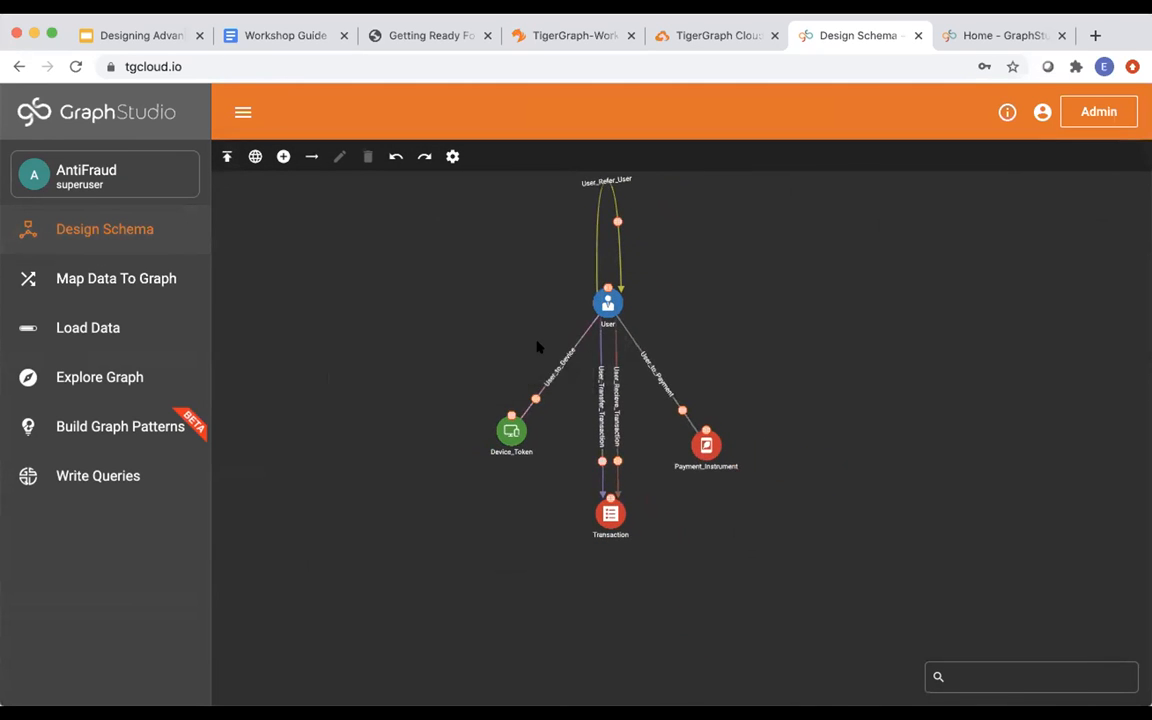
{"action": "mouse_move", "coordinate": [708, 450]}
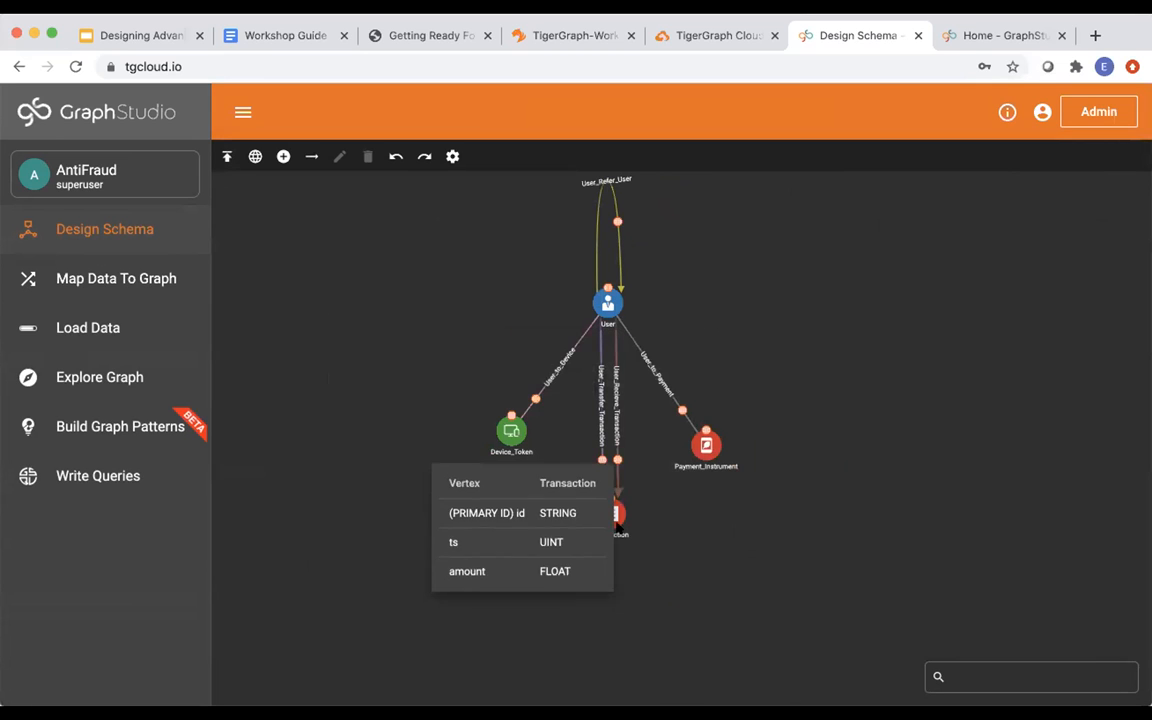
{"action": "mouse_move", "coordinate": [505, 434]}
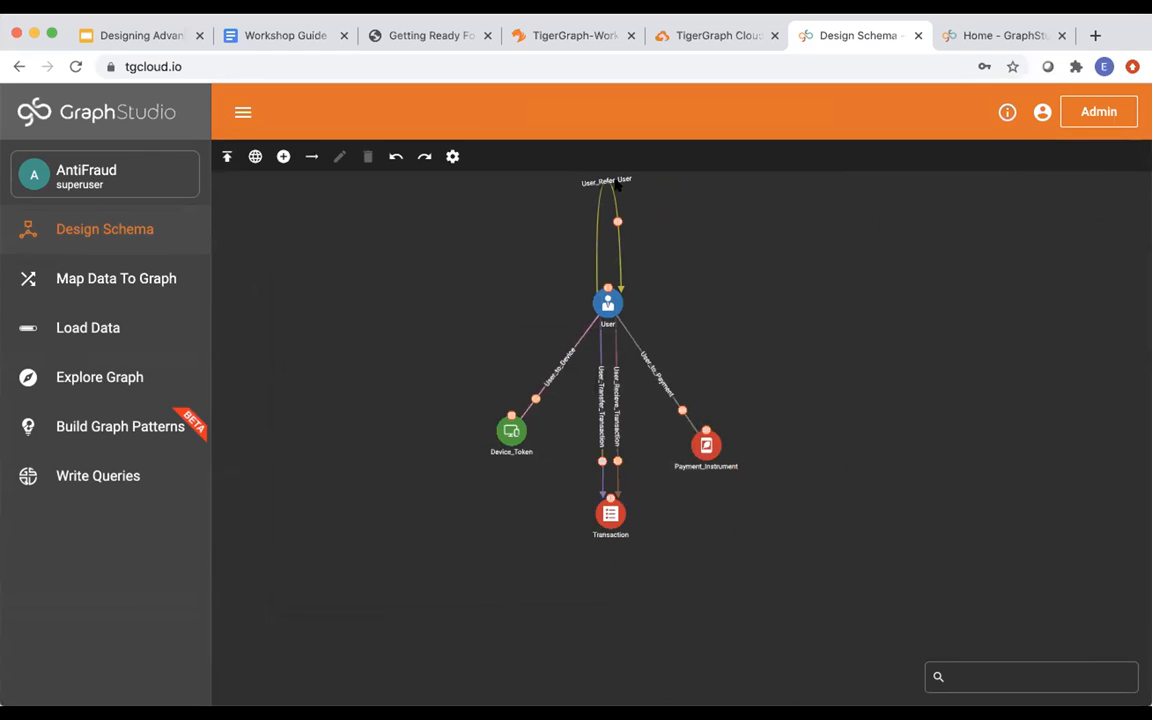
{"action": "mouse_move", "coordinate": [596, 490]}
{"action": "mouse_move", "coordinate": [603, 527]}
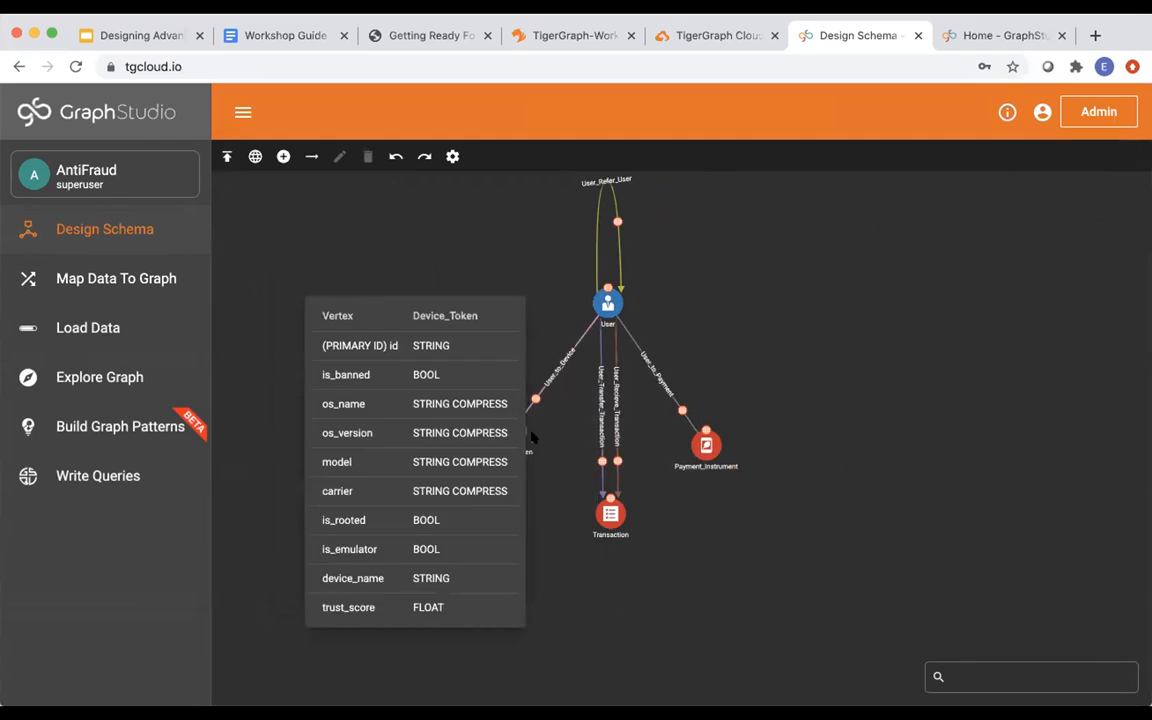
{"action": "mouse_move", "coordinate": [584, 335]}
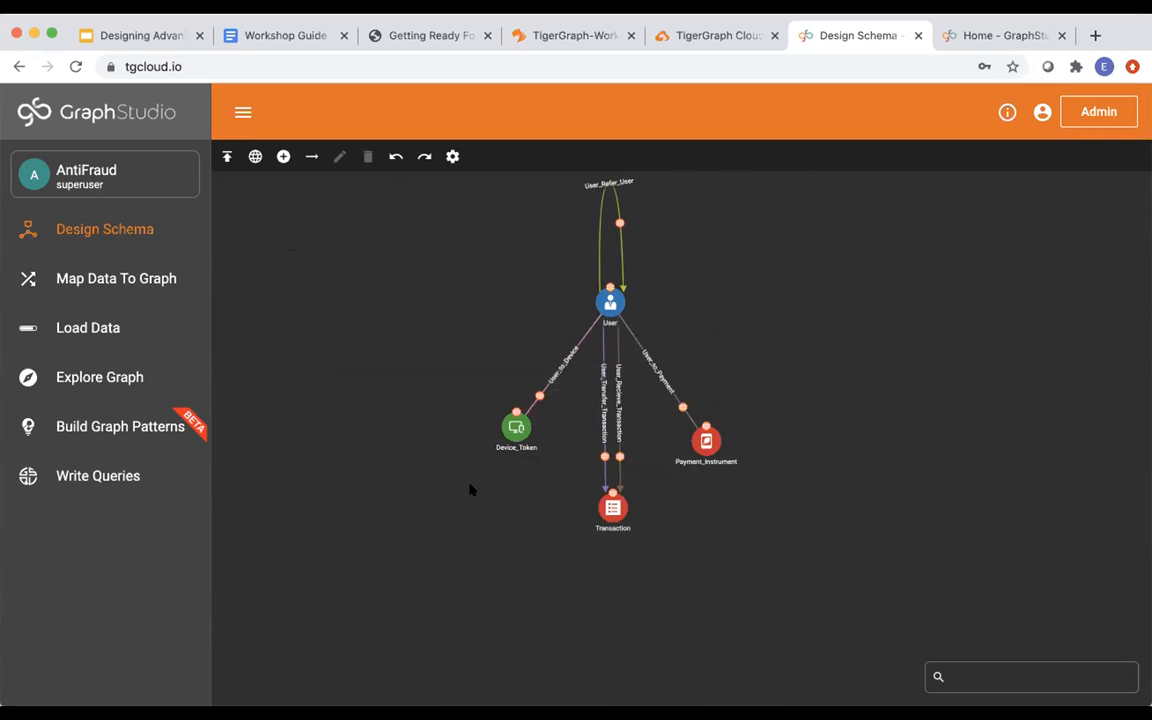
Review Map Data To Graph, then confirm on Load Data that every AntiFraud CSV finished loading.
{"action": "left_click", "coordinate": [152, 283]}
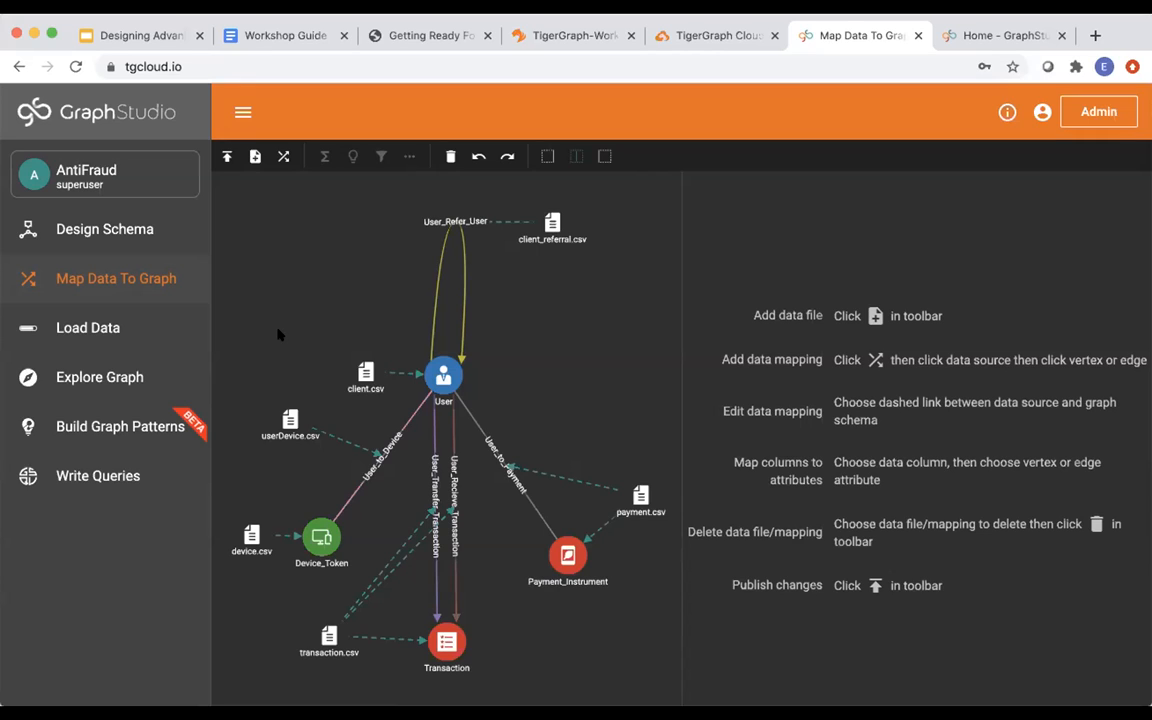
{"action": "left_click", "coordinate": [137, 344]}
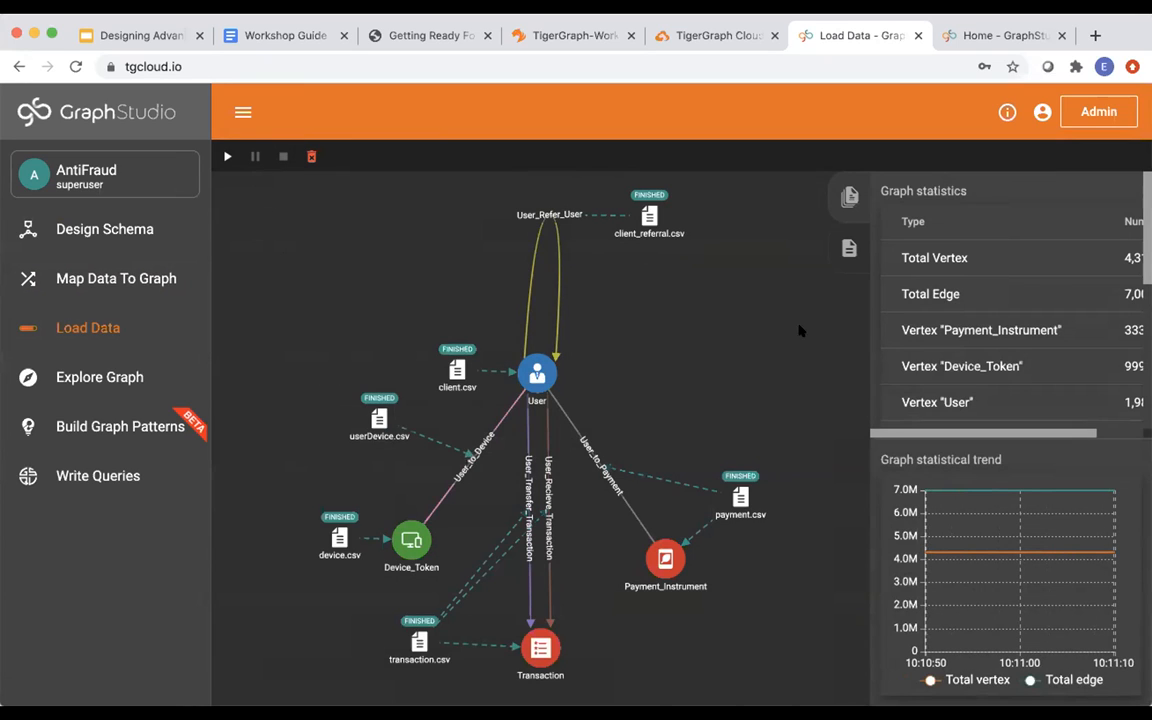
{"action": "mouse_move", "coordinate": [458, 362]}
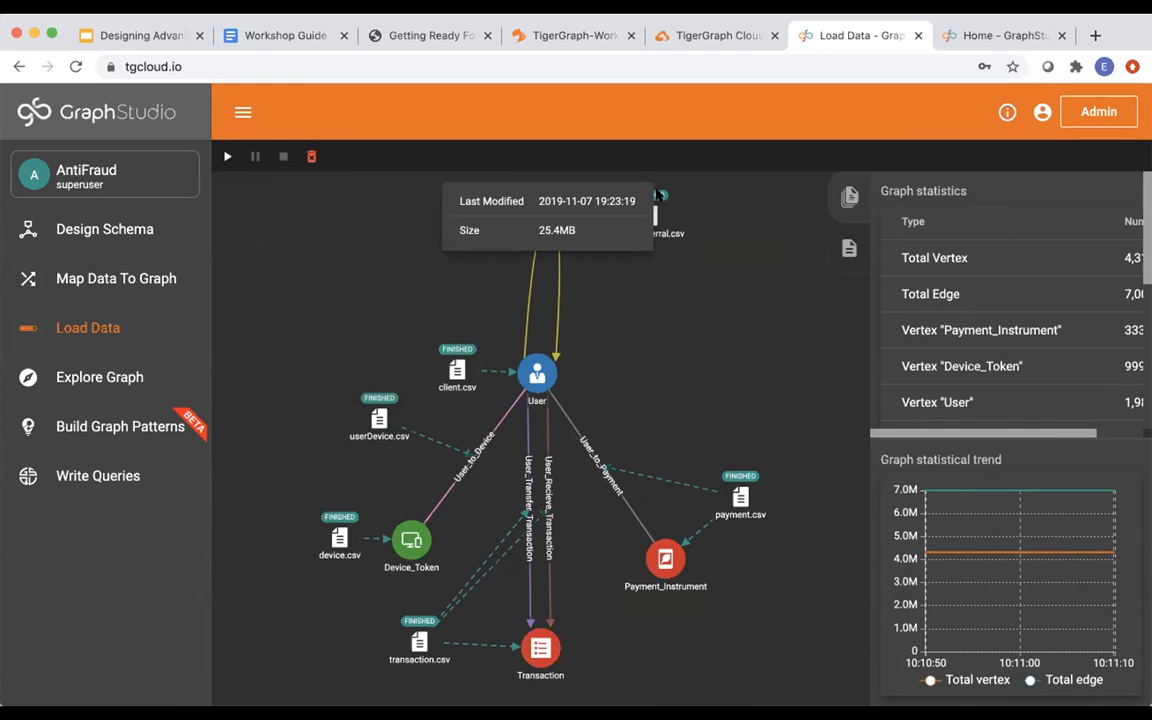
{"action": "mouse_move", "coordinate": [679, 568]}
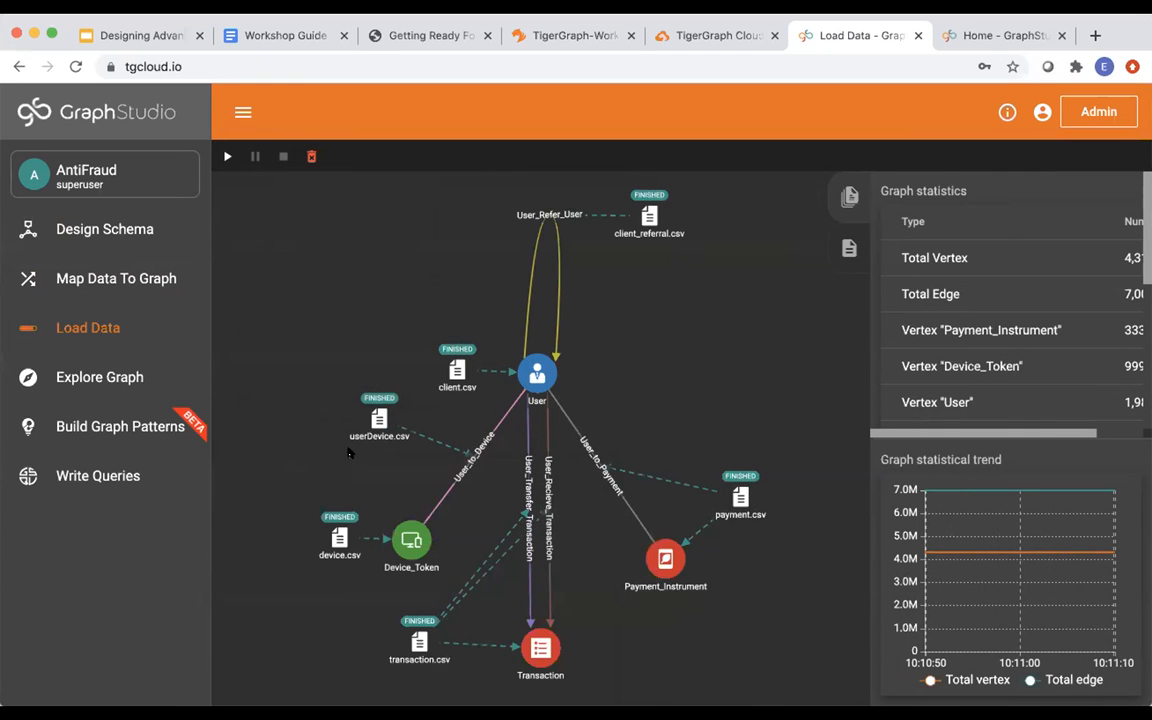
In Explore Graph, expand payment instrument 5569p and user 5569 to show their linked transactions.
{"action": "left_click", "coordinate": [114, 378]}
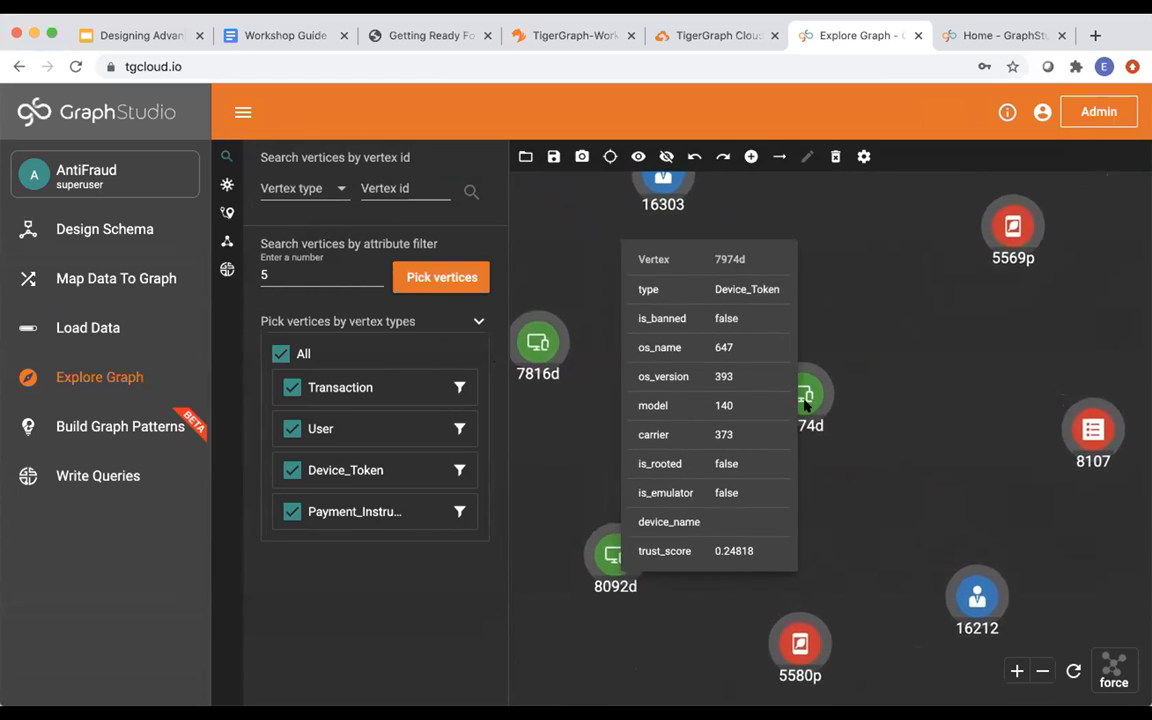
{"action": "left_click", "coordinate": [801, 398]}
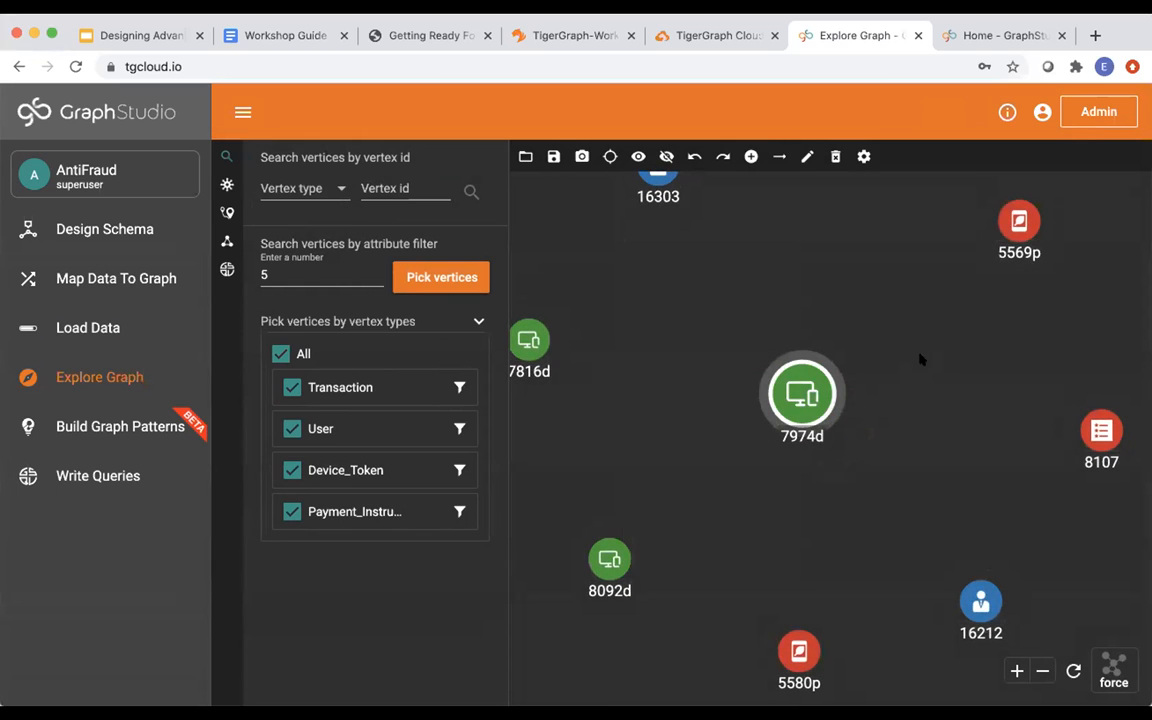
{"action": "double_click", "coordinate": [1017, 230]}
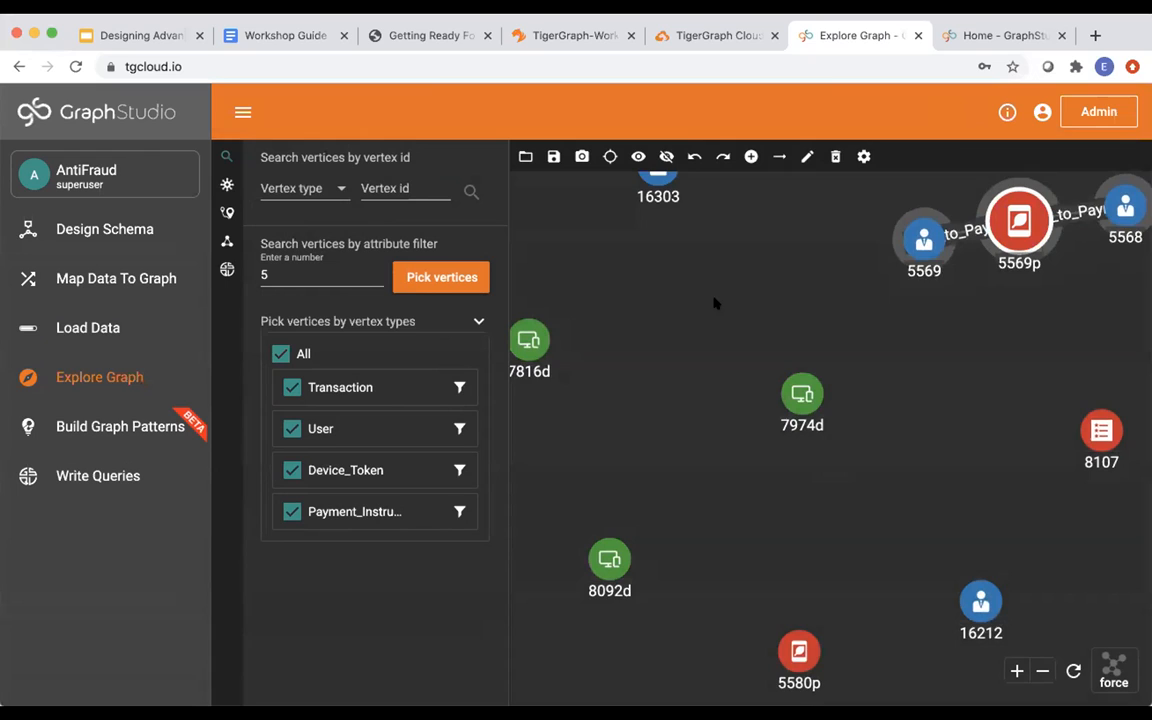
{"action": "double_click", "coordinate": [895, 246]}
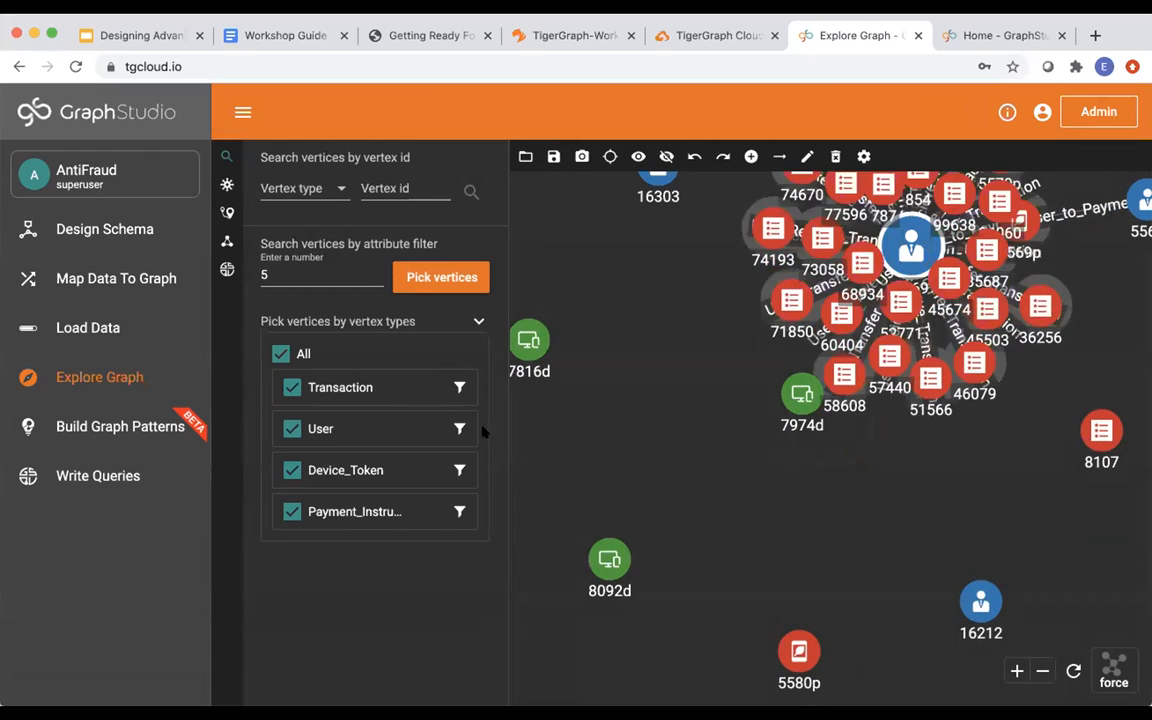
{"action": "mouse_move", "coordinate": [600, 552]}
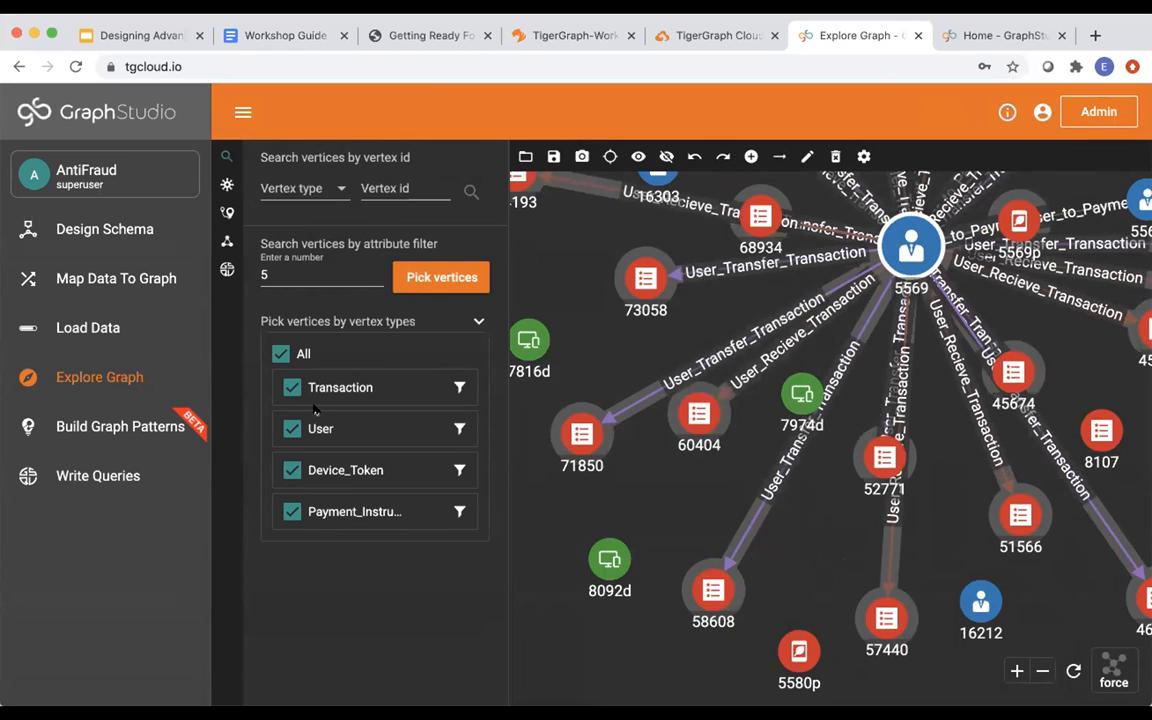
{"action": "left_click", "coordinate": [150, 432]}
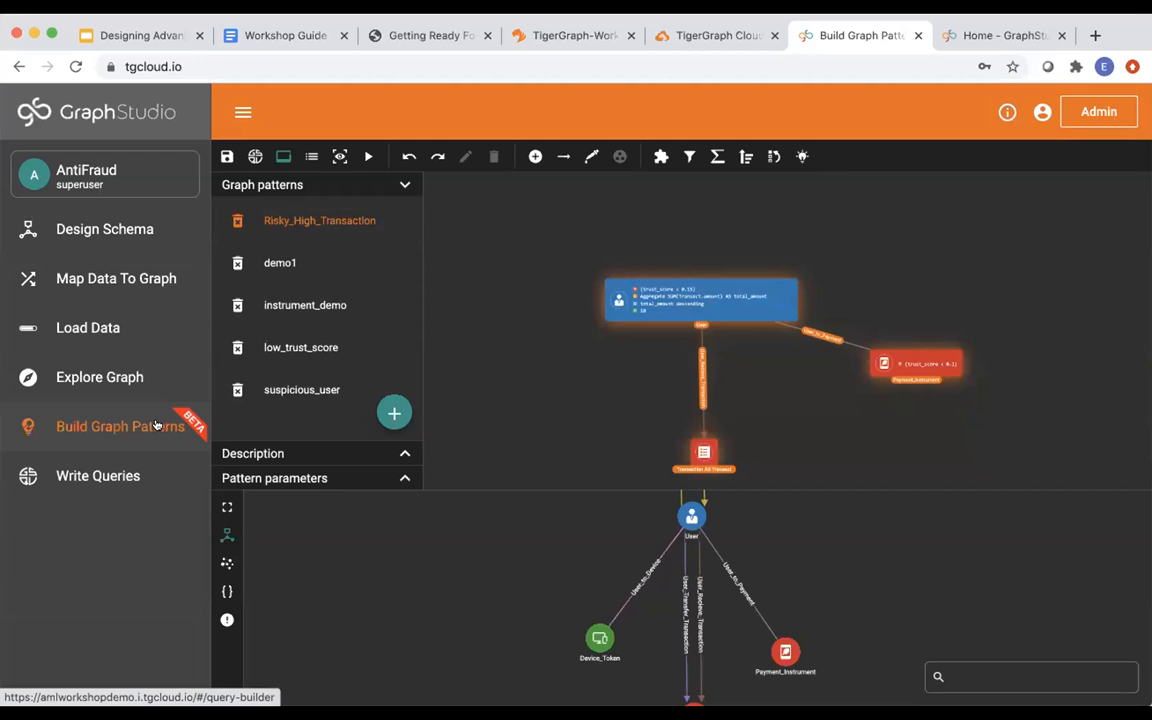
Open demo1 and rearrange its trust_score descending and id == 24142 User nodes.
{"action": "left_click", "coordinate": [298, 263]}
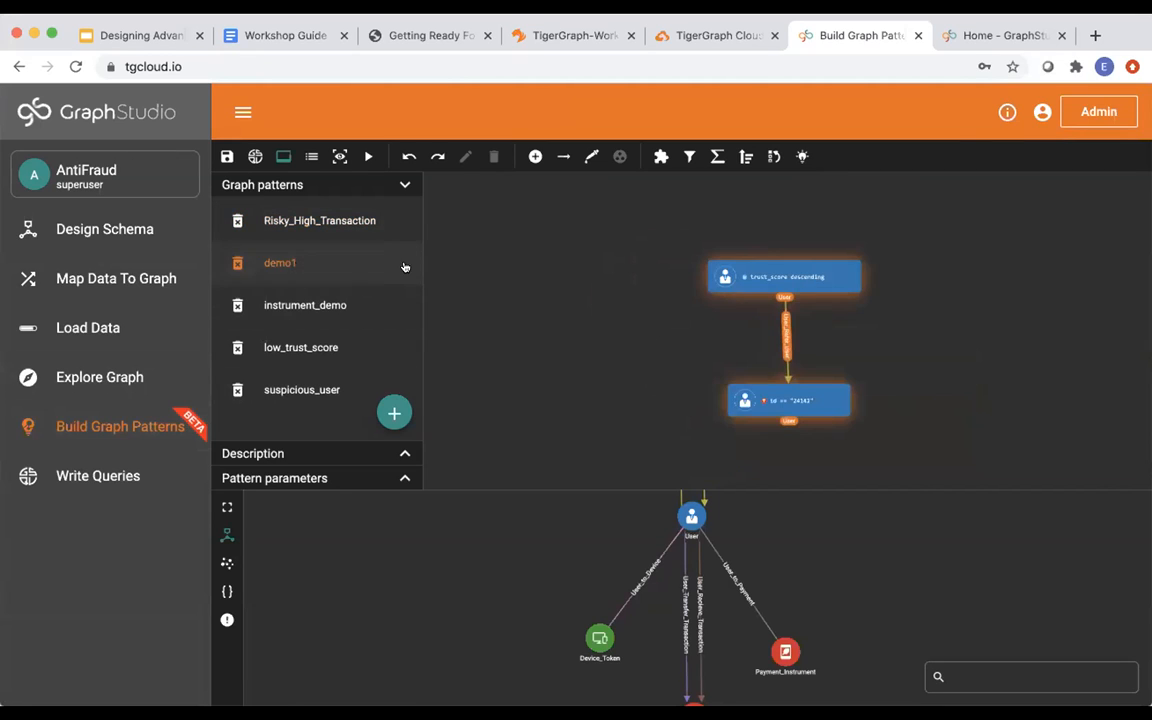
{"action": "left_click_drag", "start_coordinate": [718, 277], "coordinate": [587, 256]}
{"action": "left_click_drag", "start_coordinate": [795, 407], "coordinate": [730, 403]}
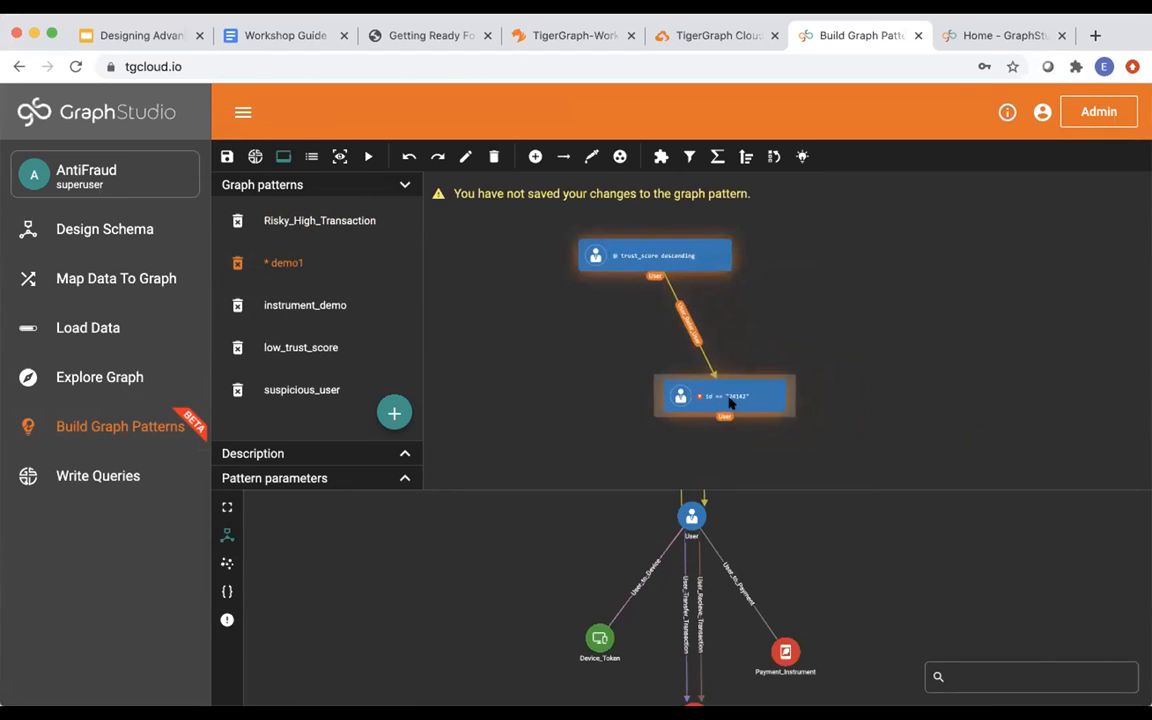
{"action": "left_click", "coordinate": [645, 262]}
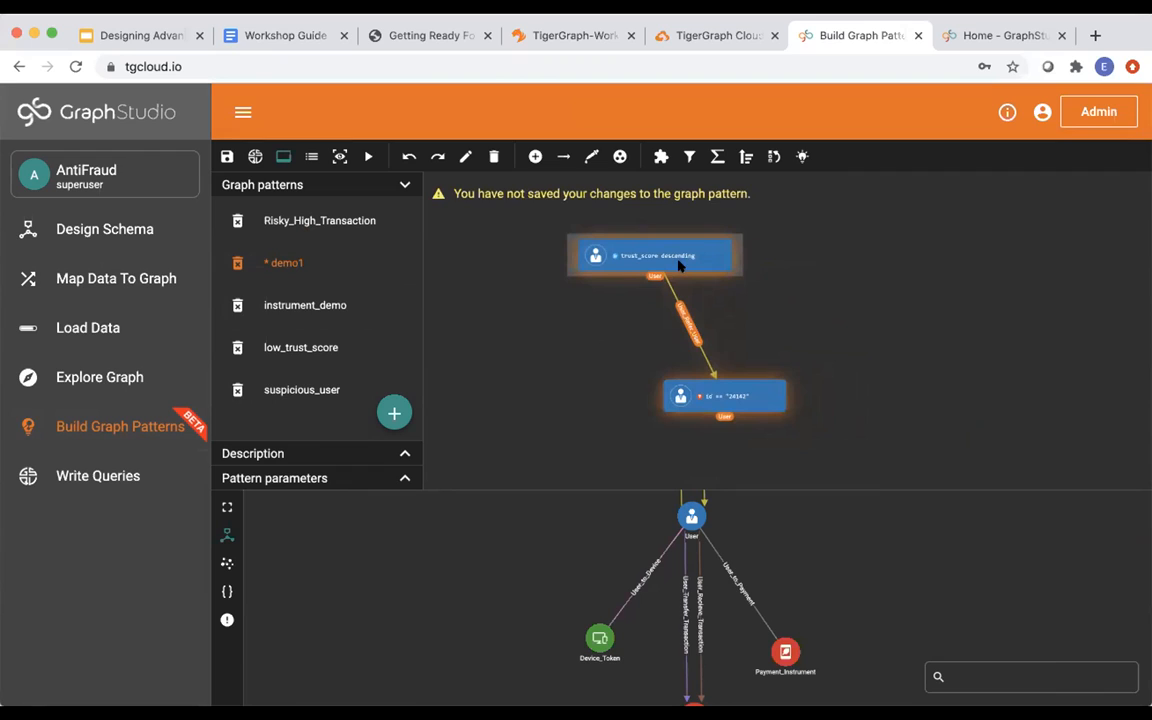
{"action": "left_click_drag", "start_coordinate": [711, 410], "coordinate": [712, 419]}
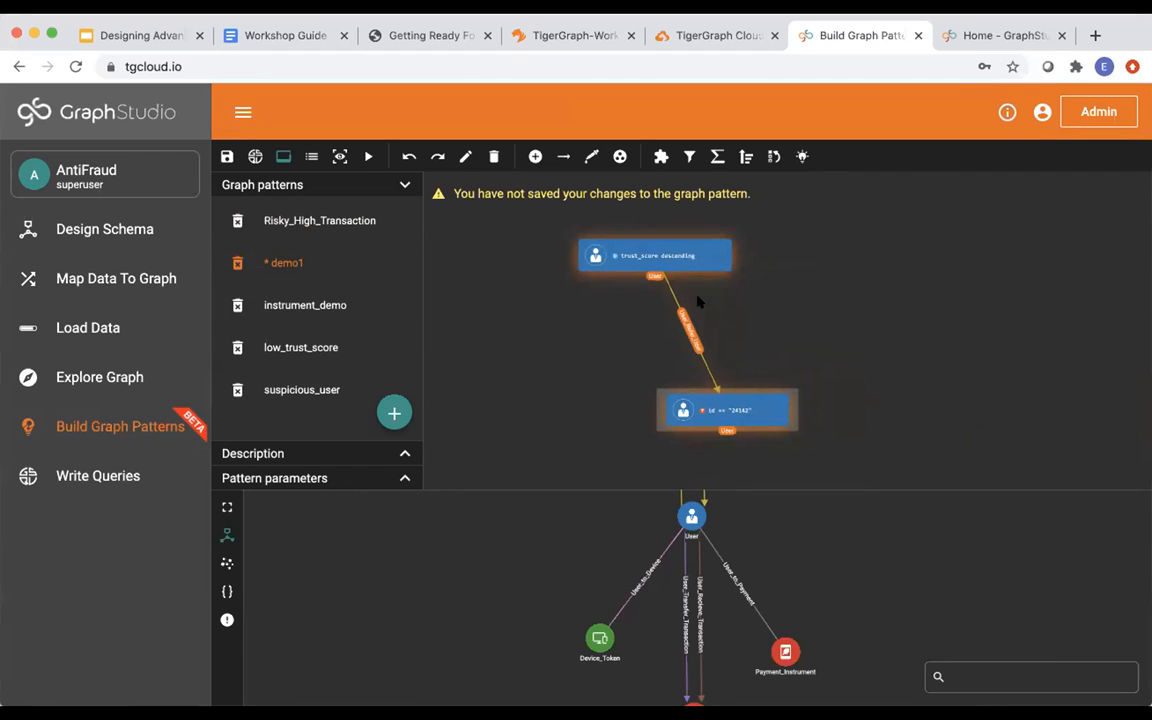
Mark the top User node as output, save demo1, and run it.
{"action": "left_click", "coordinate": [802, 157]}
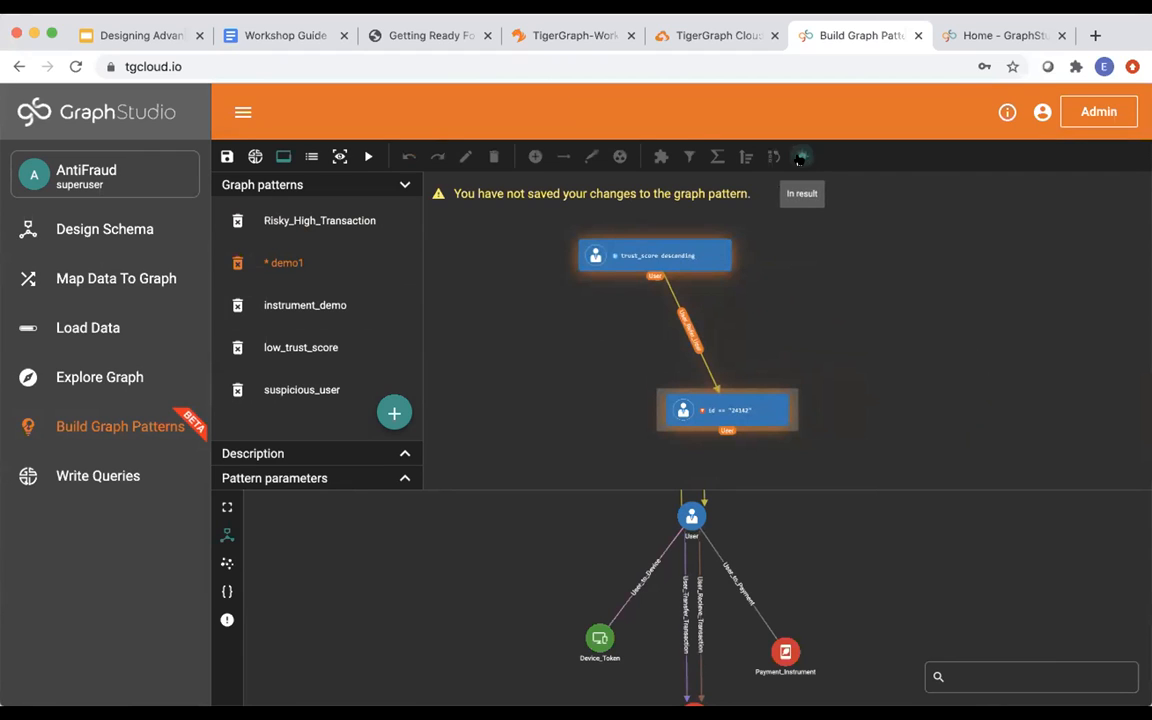
{"action": "left_click", "coordinate": [670, 253]}
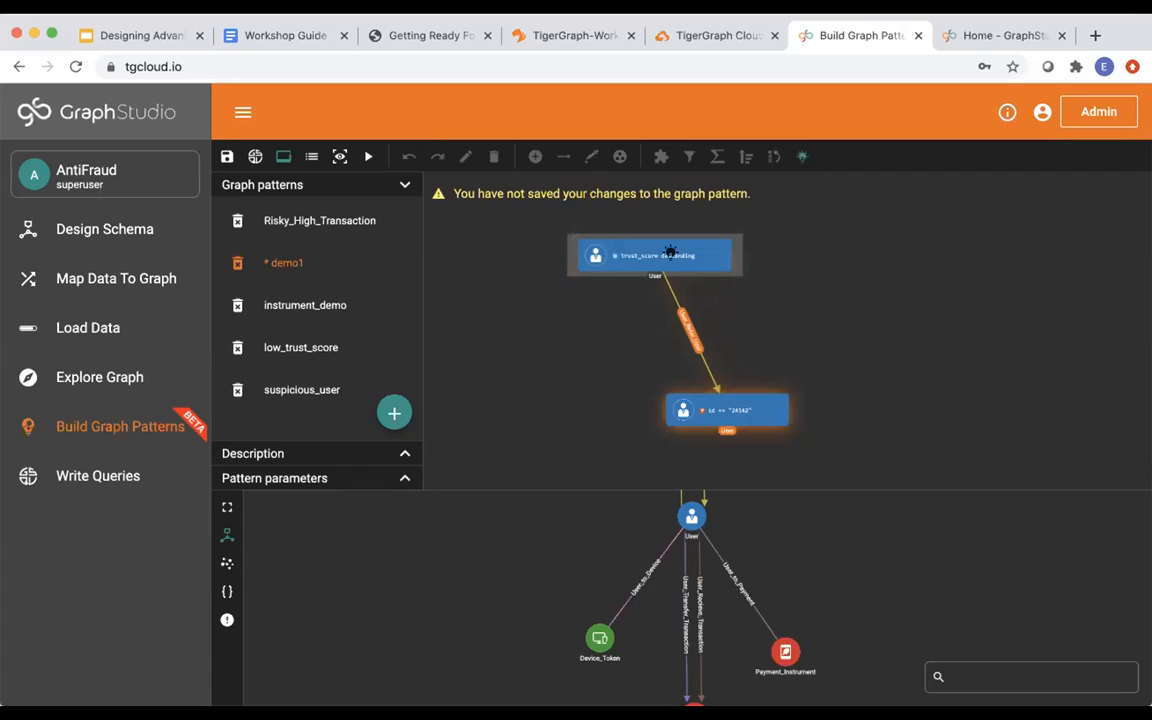
{"action": "left_click", "coordinate": [670, 253]}
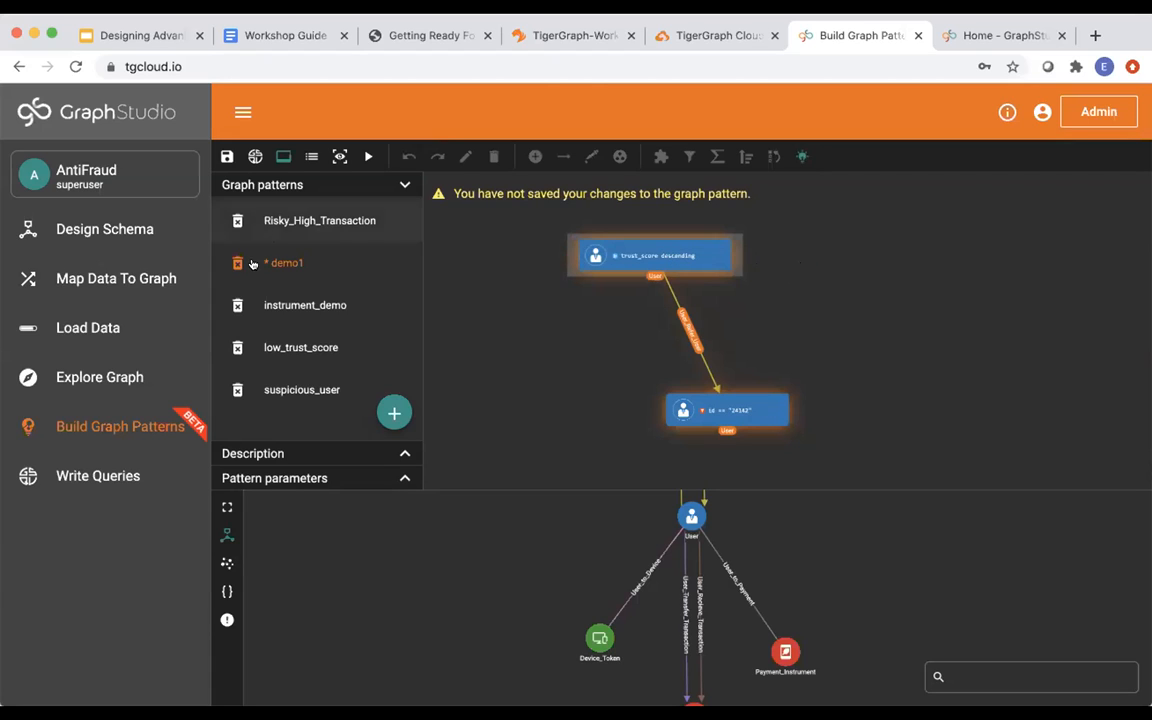
{"action": "left_click", "coordinate": [227, 157]}
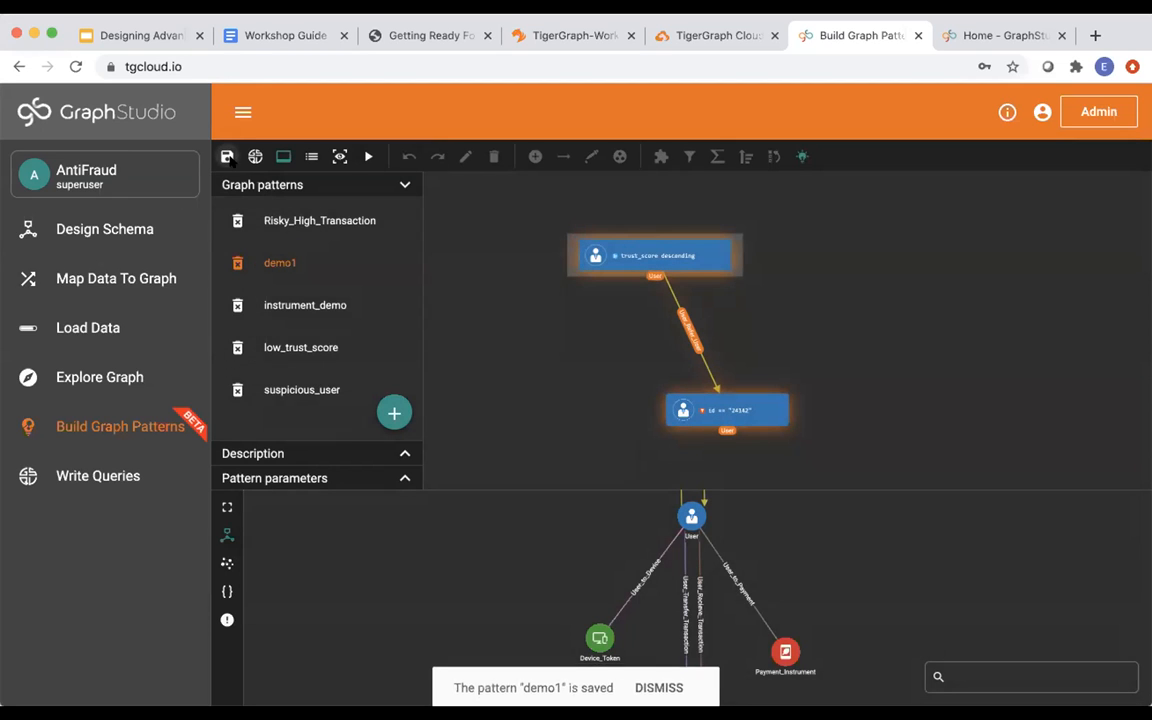
{"action": "left_click", "coordinate": [368, 157]}
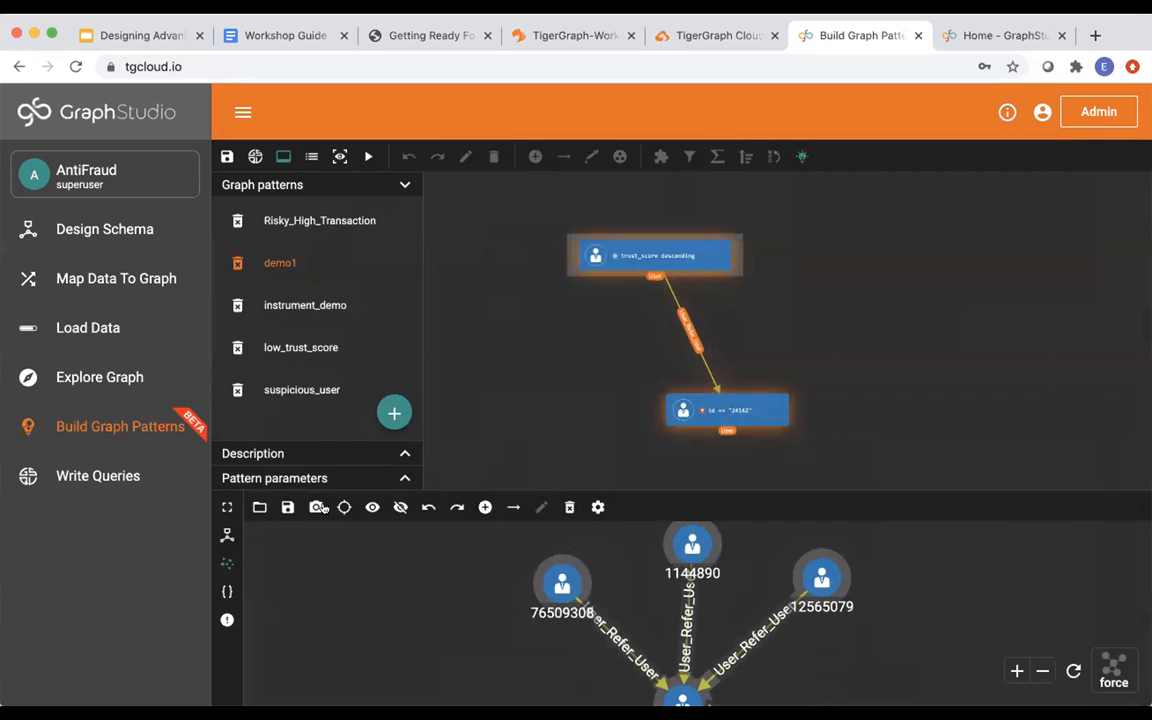
{"action": "left_click", "coordinate": [227, 507]}
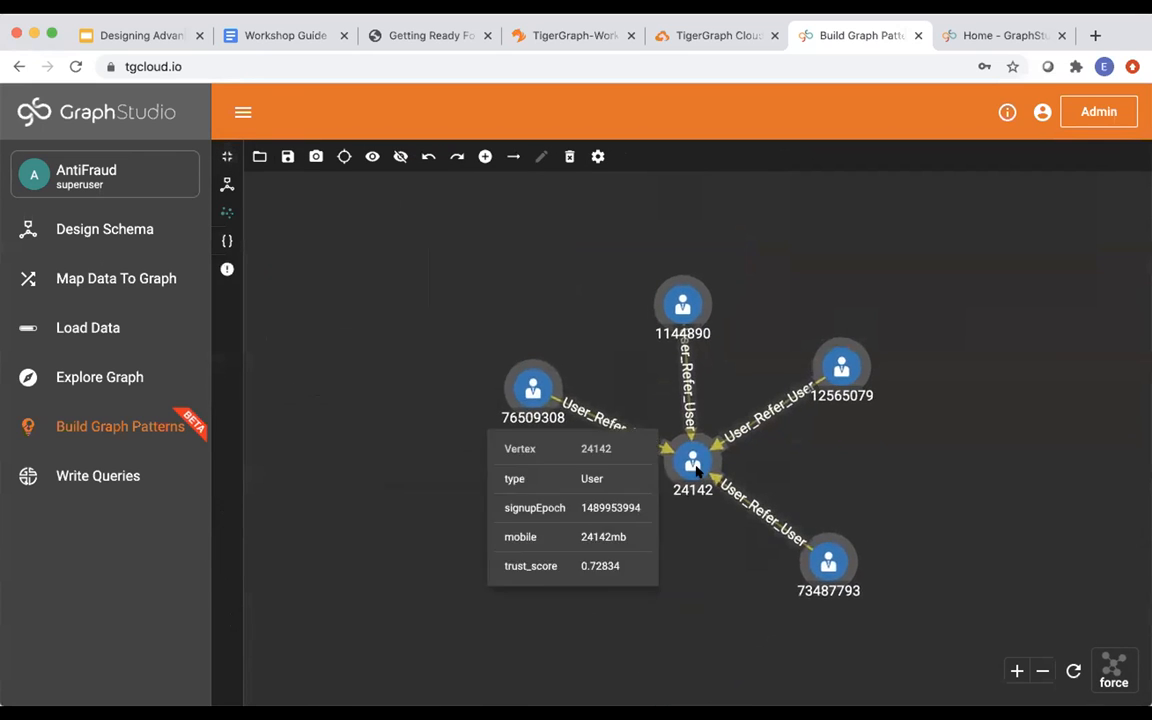
{"action": "mouse_move", "coordinate": [659, 346]}
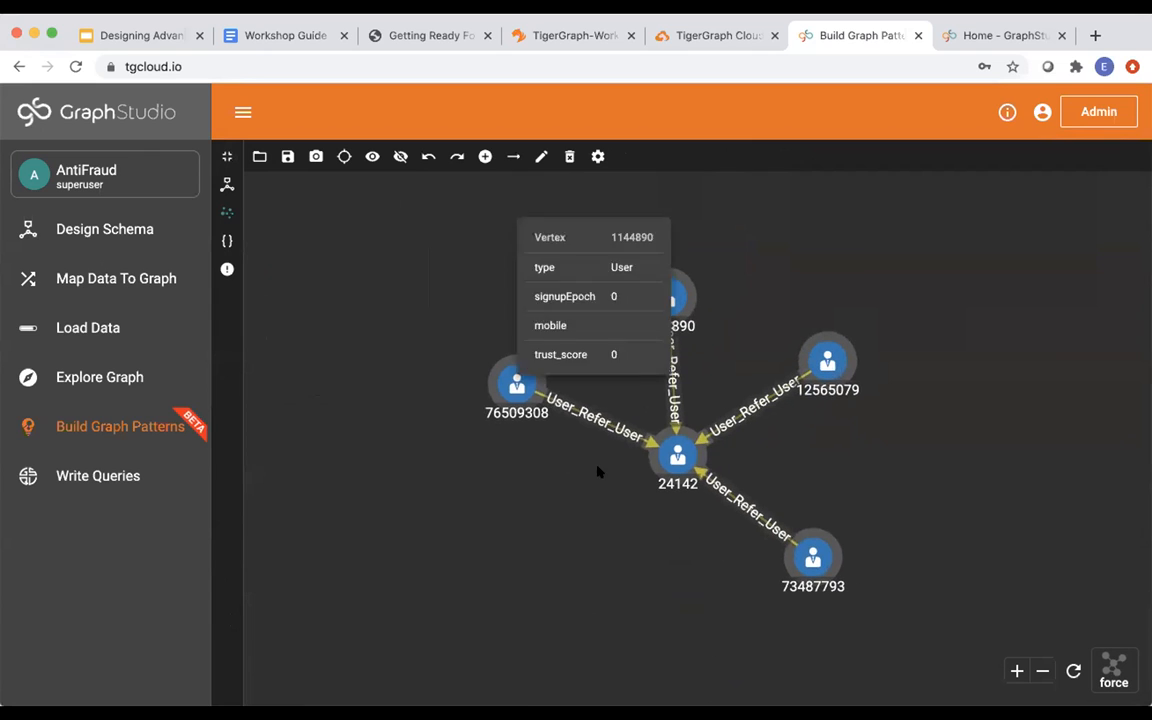
{"action": "mouse_move", "coordinate": [667, 484]}
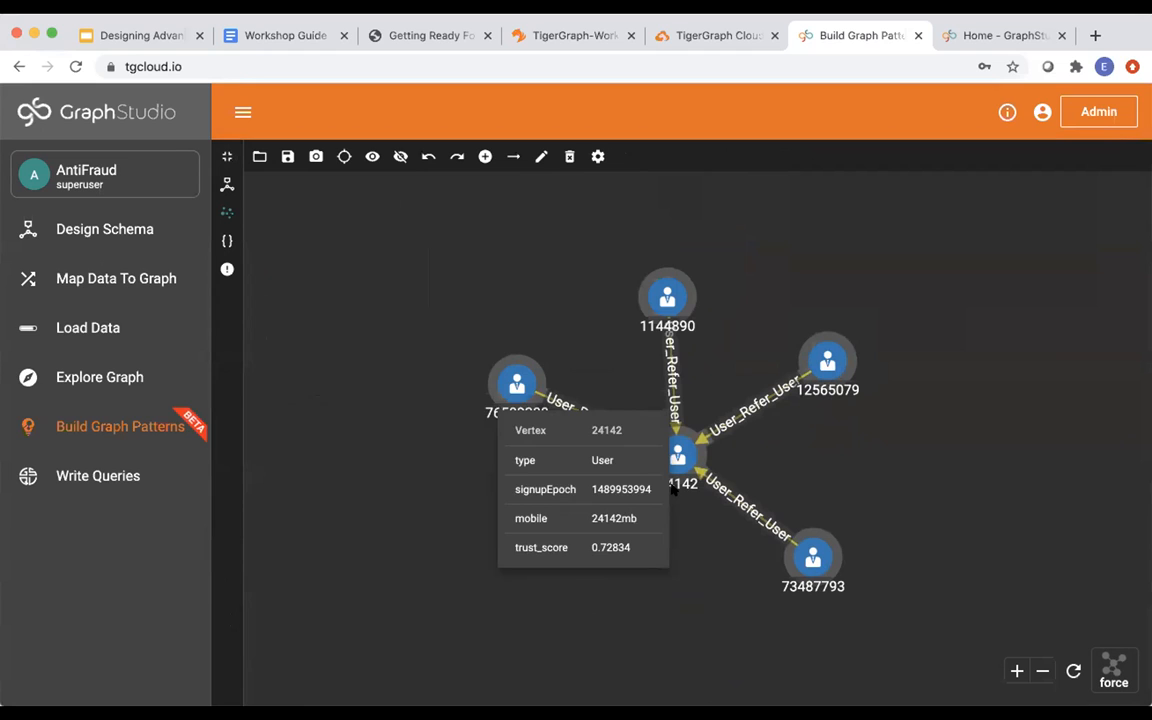
{"action": "mouse_move", "coordinate": [511, 377]}
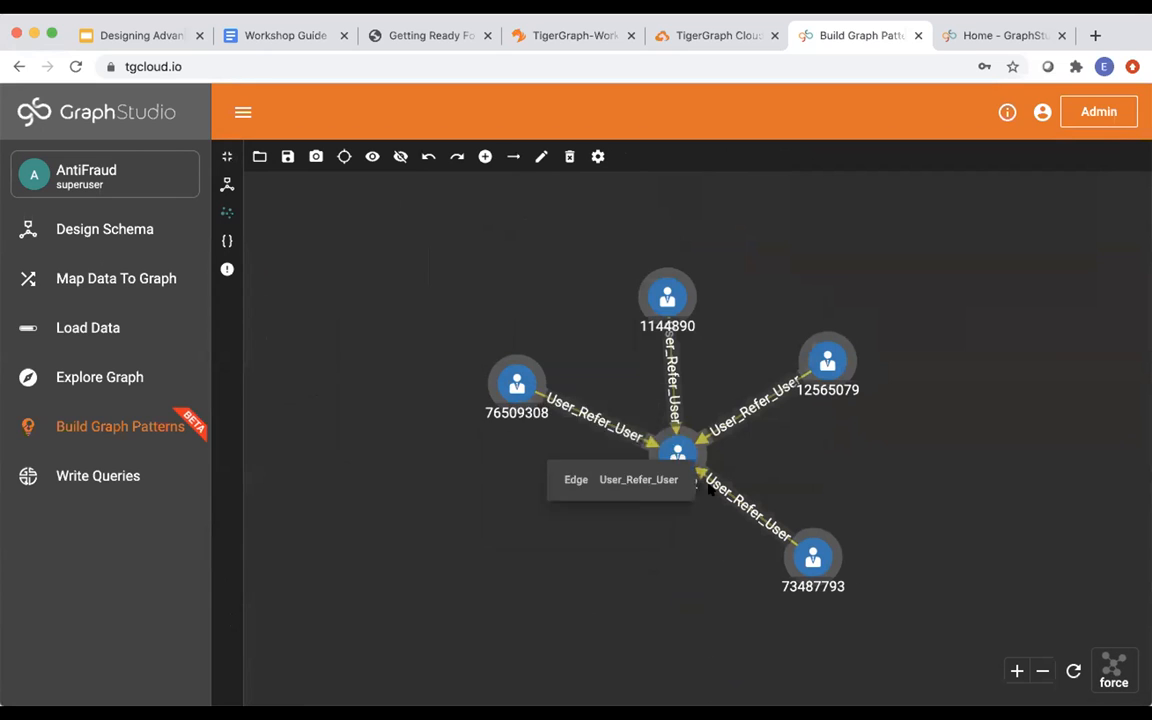
{"action": "mouse_move", "coordinate": [705, 490]}
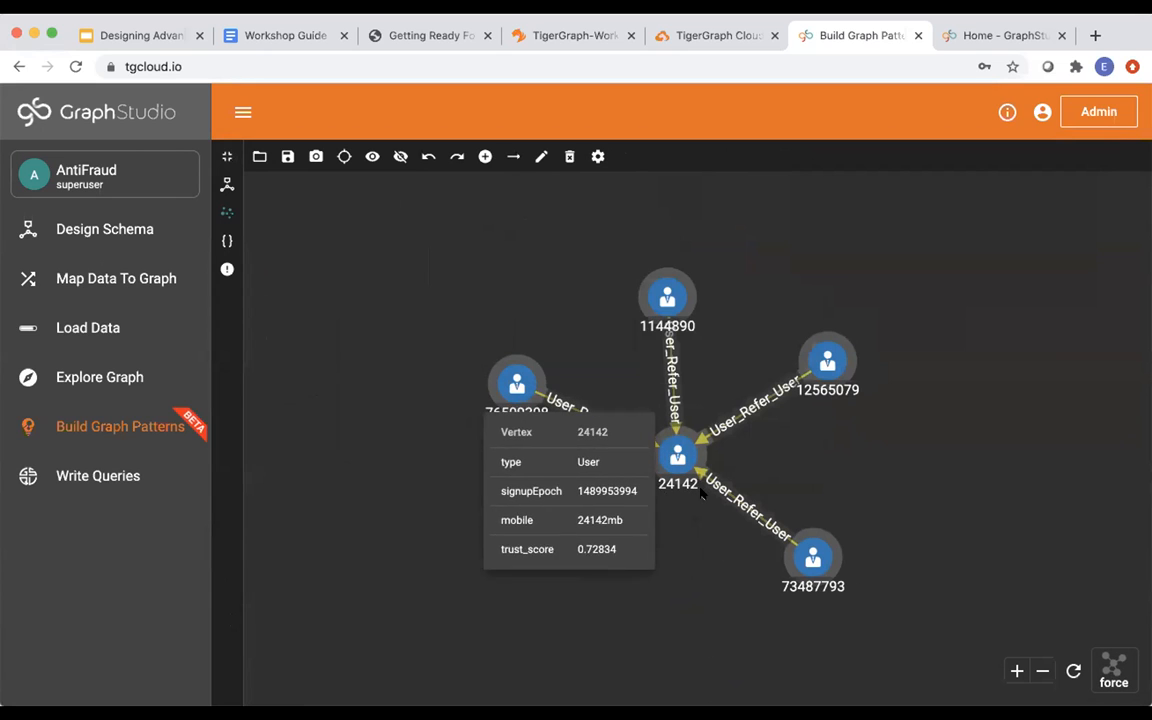
{"action": "mouse_move", "coordinate": [799, 551]}
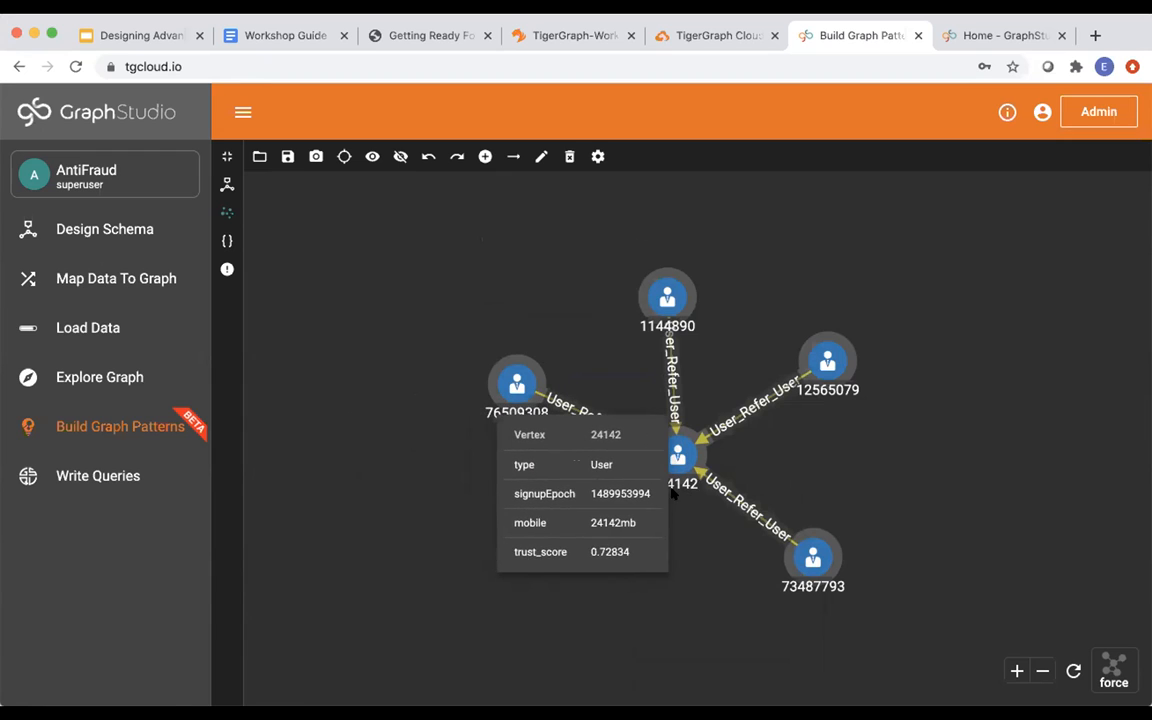
{"action": "left_click", "coordinate": [227, 157]}
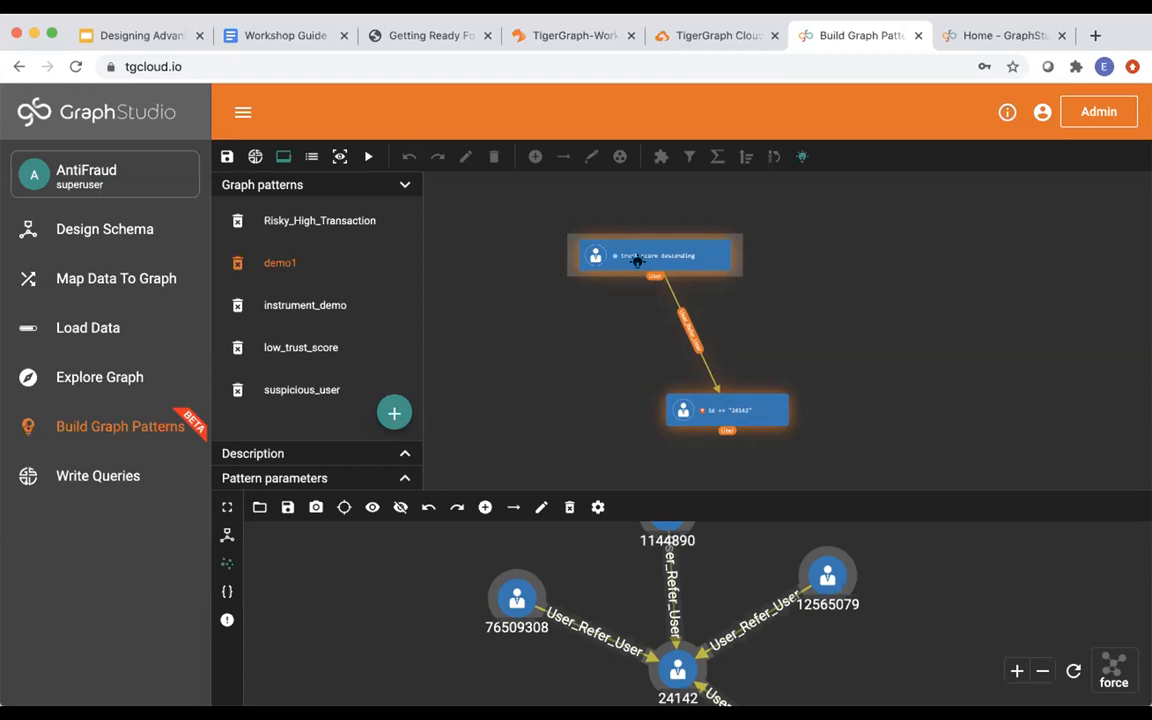
Add a new graph pattern named module2demo.
{"action": "left_click", "coordinate": [393, 413]}
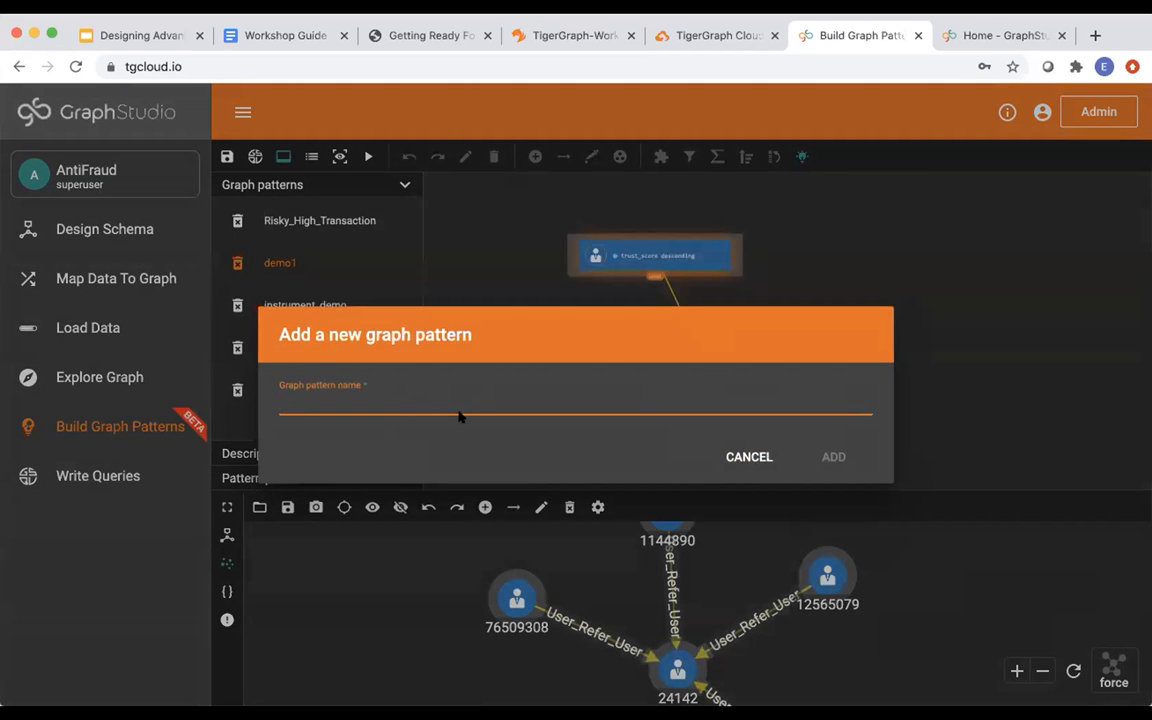
{"action": "type", "text": "module2demo"}
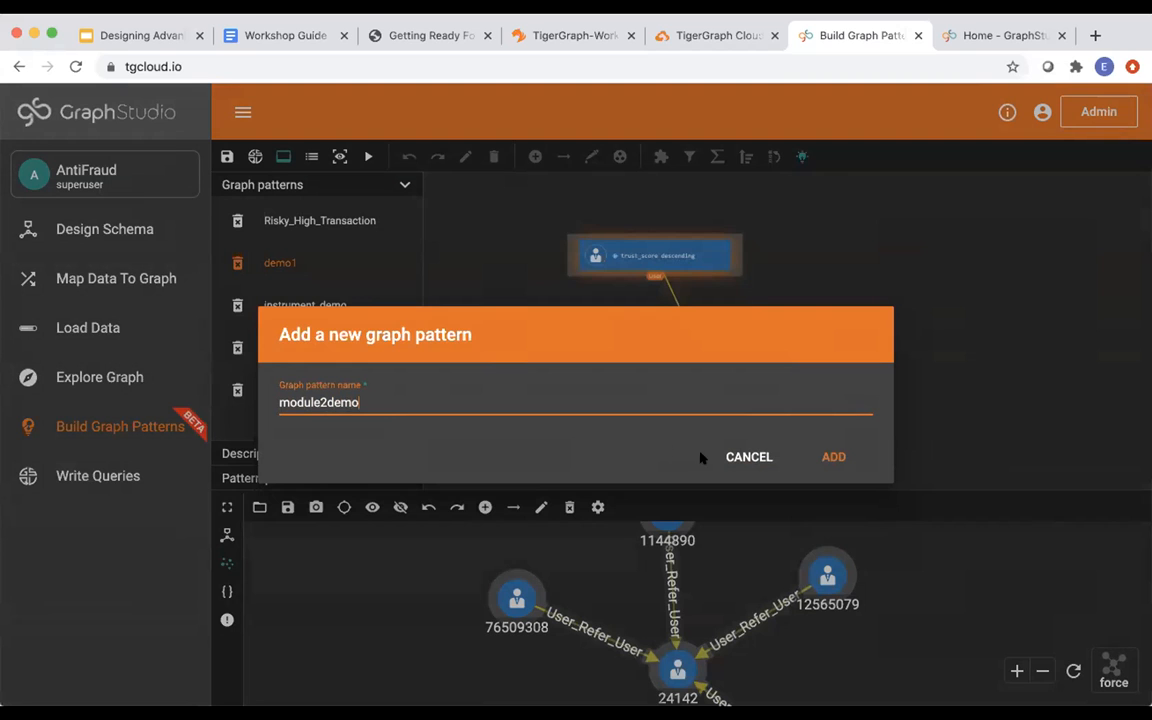
{"action": "left_click", "coordinate": [826, 456]}
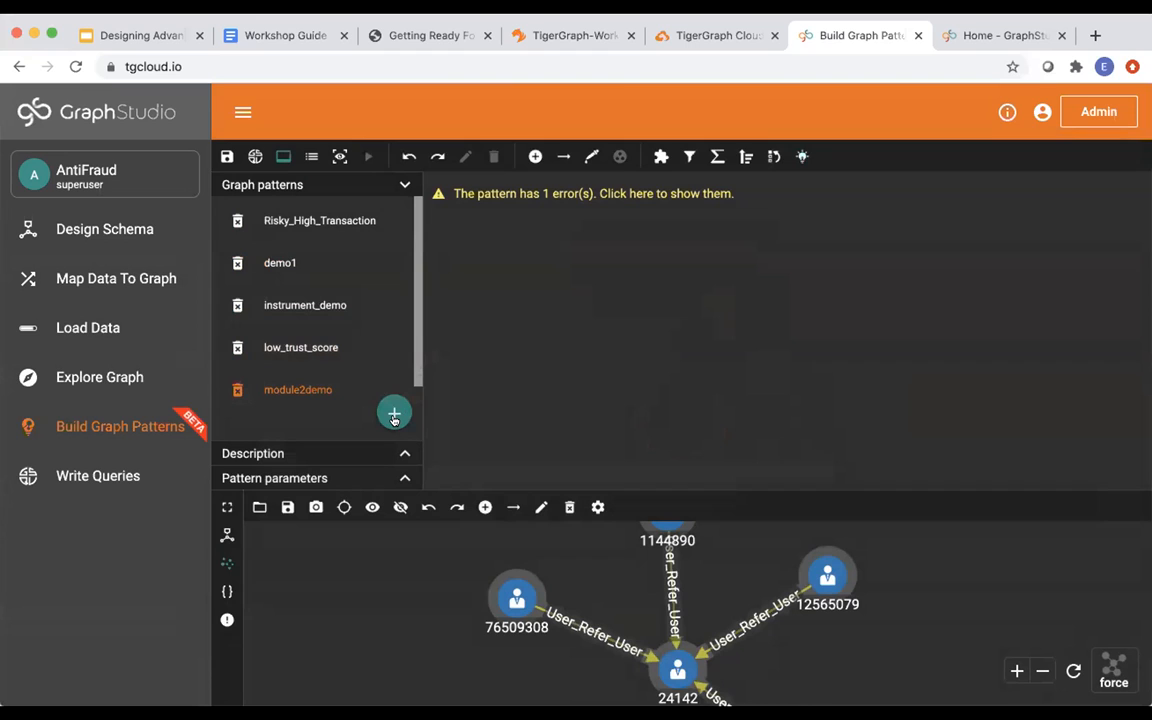
From the schema view, add the User_Refer_User edge between two User vertices.
{"action": "left_click", "coordinate": [226, 536]}
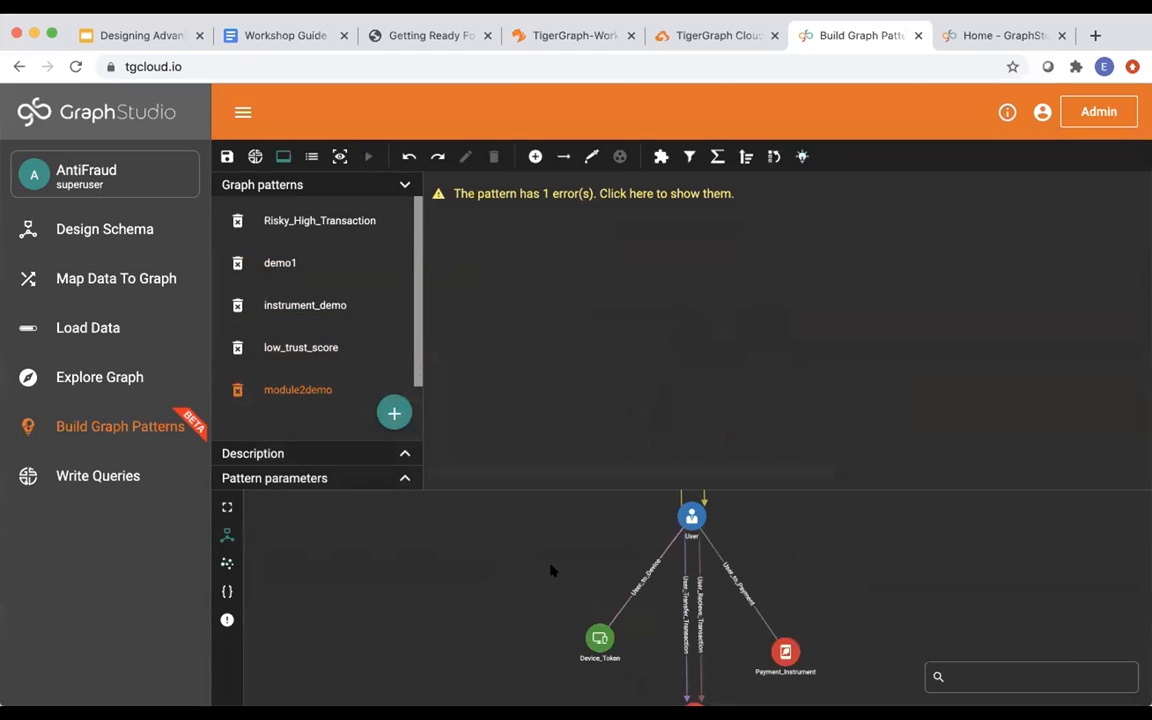
{"action": "scroll", "coordinate": [558, 572], "scroll_direction": "down", "scroll_amount": 5}
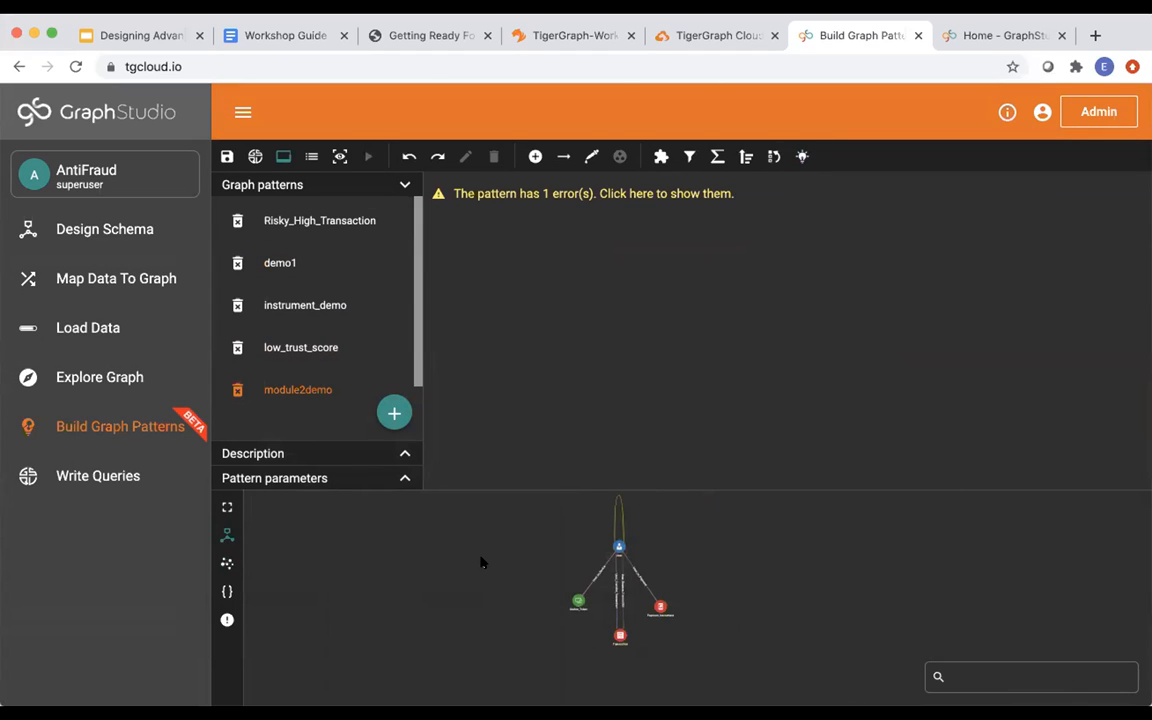
{"action": "left_click", "coordinate": [591, 156]}
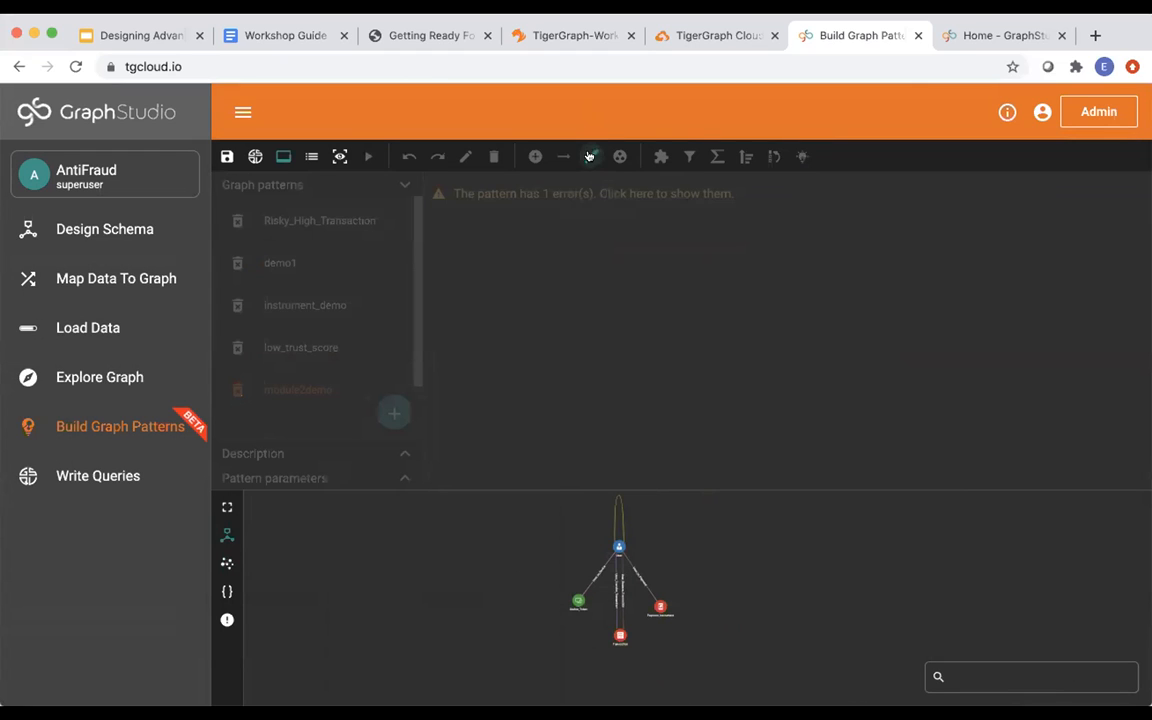
{"action": "mouse_move", "coordinate": [628, 489]}
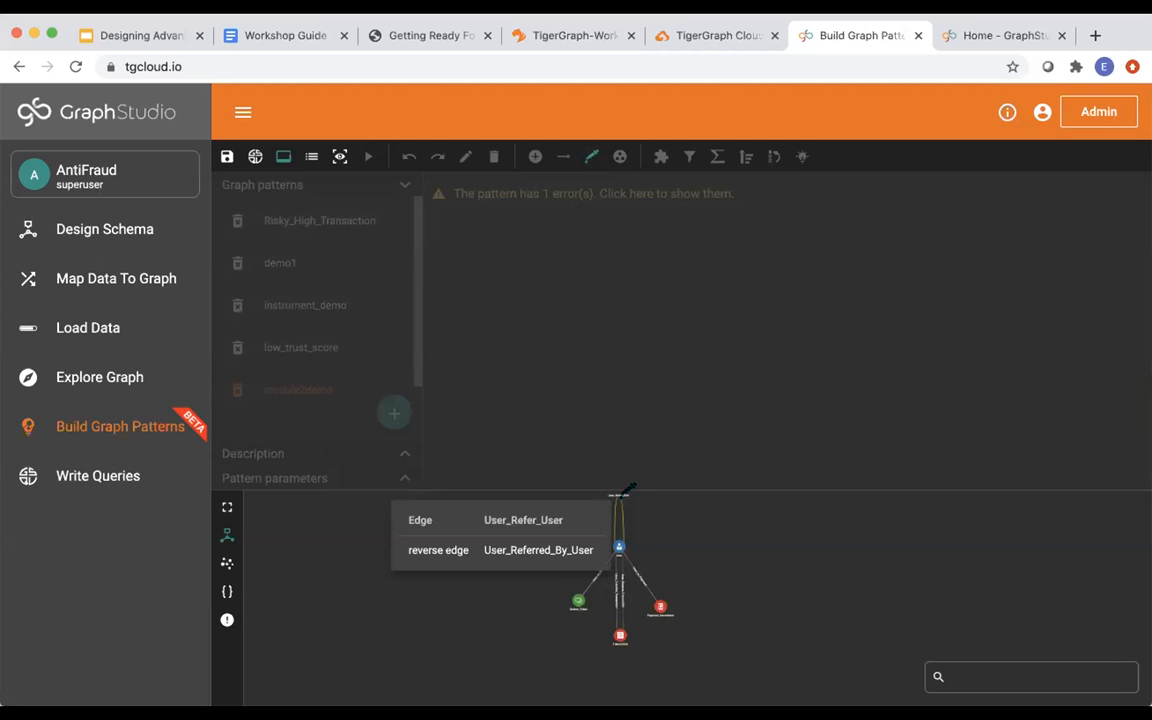
{"action": "left_click", "coordinate": [620, 497]}
Arrange the two User vertices side by side horizontally on the canvas.
{"action": "left_click_drag", "start_coordinate": [660, 456], "coordinate": [778, 463]}
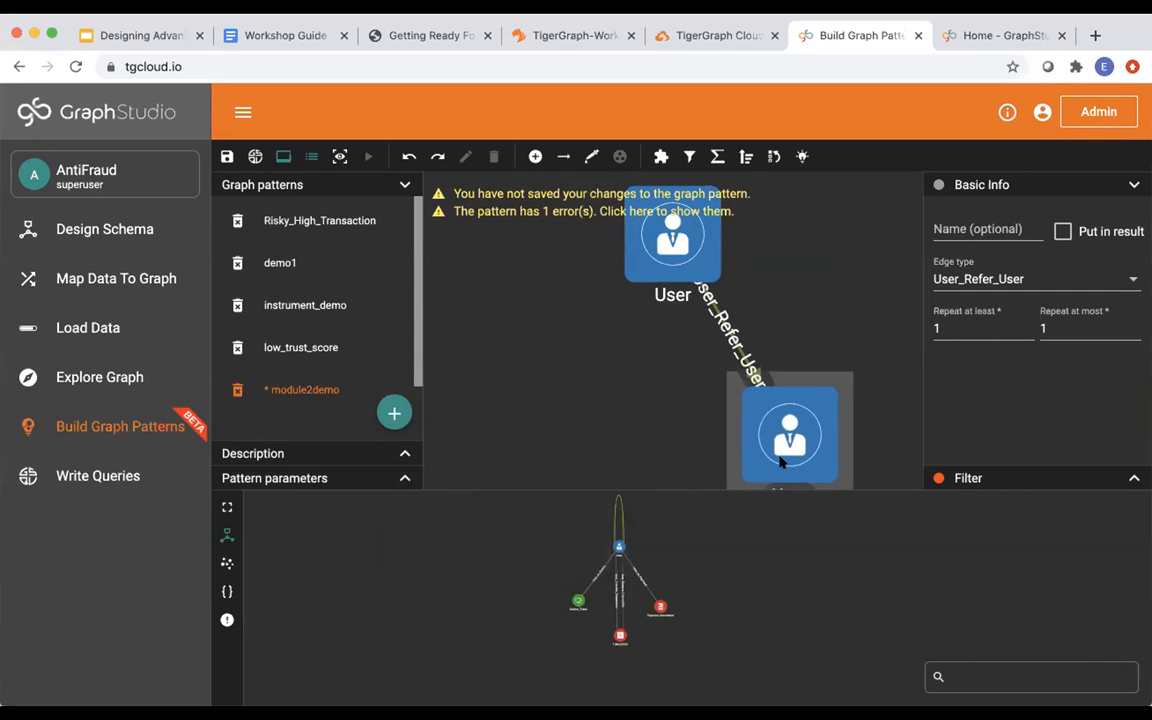
{"action": "left_click_drag", "start_coordinate": [638, 279], "coordinate": [526, 377]}
{"action": "left_click_drag", "start_coordinate": [808, 410], "coordinate": [852, 314]}
{"action": "left_click_drag", "start_coordinate": [566, 360], "coordinate": [527, 363]}
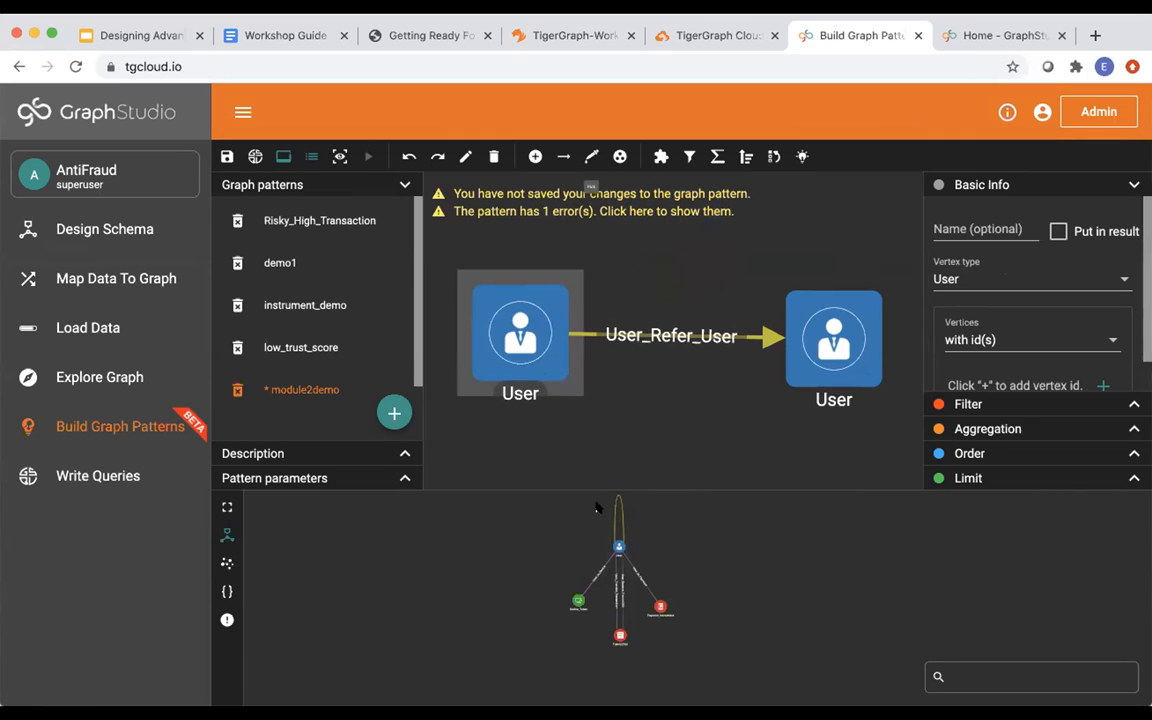
{"action": "mouse_move", "coordinate": [627, 592]}
{"action": "mouse_move", "coordinate": [613, 613]}
Give the right-hand User vertex an id filter of 24142, then shift both vertices right.
{"action": "left_click", "coordinate": [828, 358]}
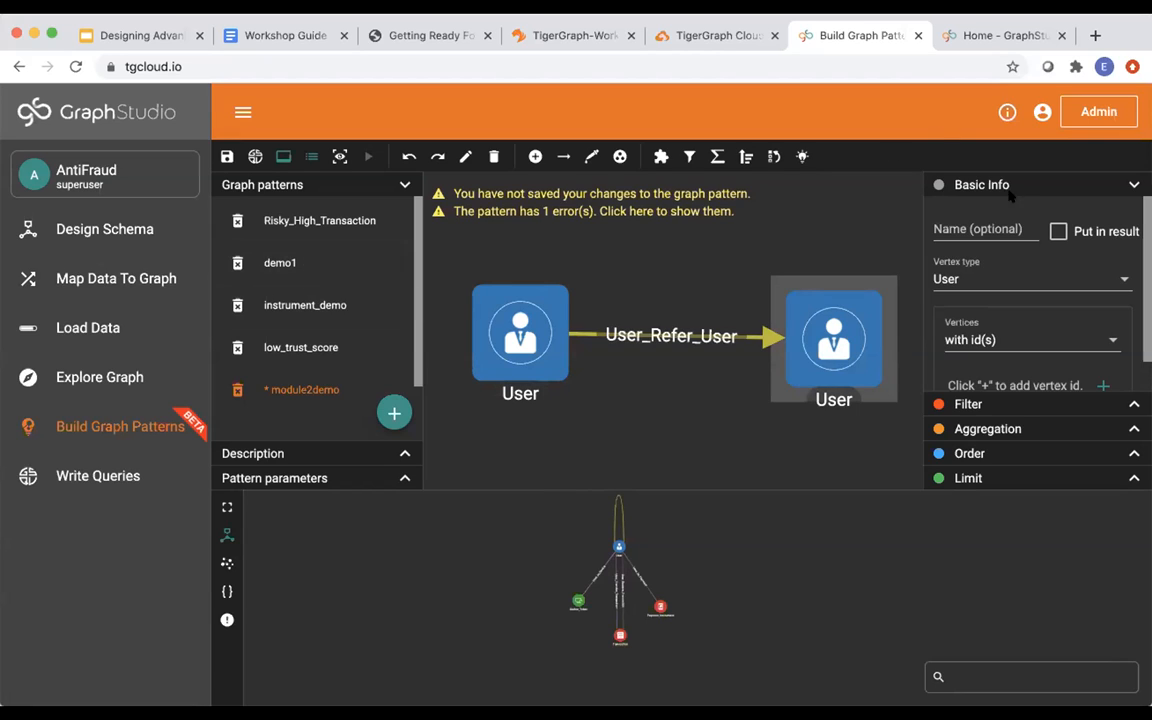
{"action": "scroll", "coordinate": [975, 347], "scroll_direction": "down", "scroll_amount": 1}
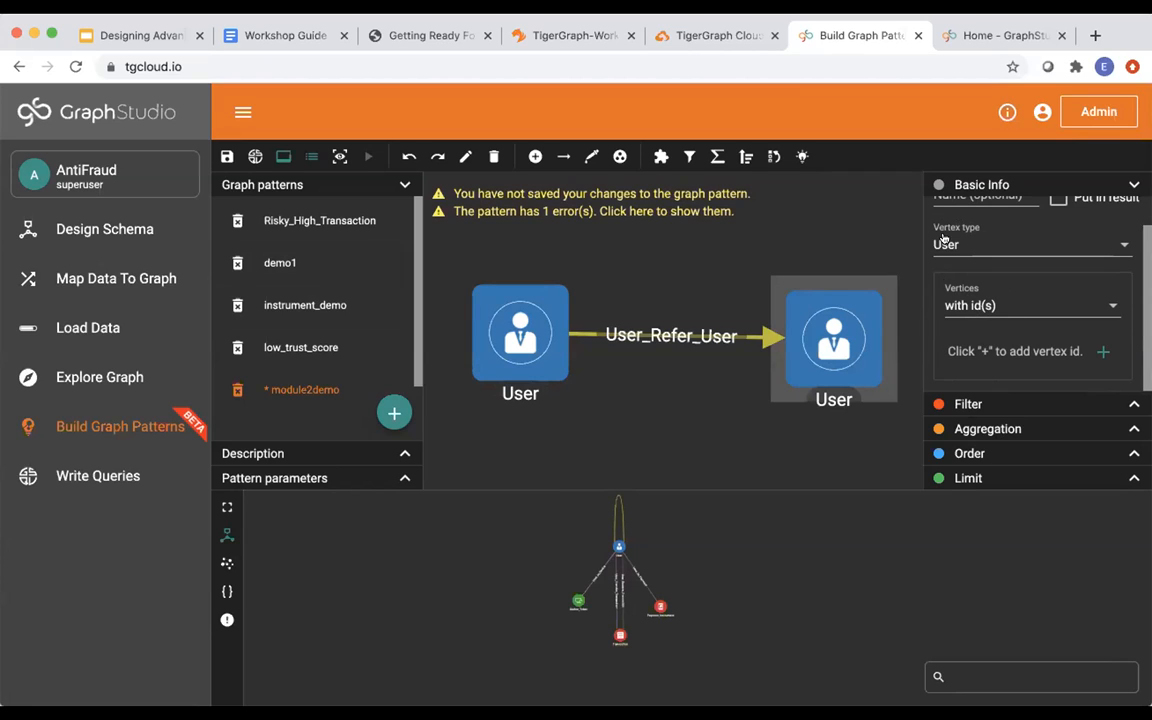
{"action": "left_click", "coordinate": [1100, 351]}
{"action": "left_click", "coordinate": [965, 294]}
{"action": "type", "text": "24142"}
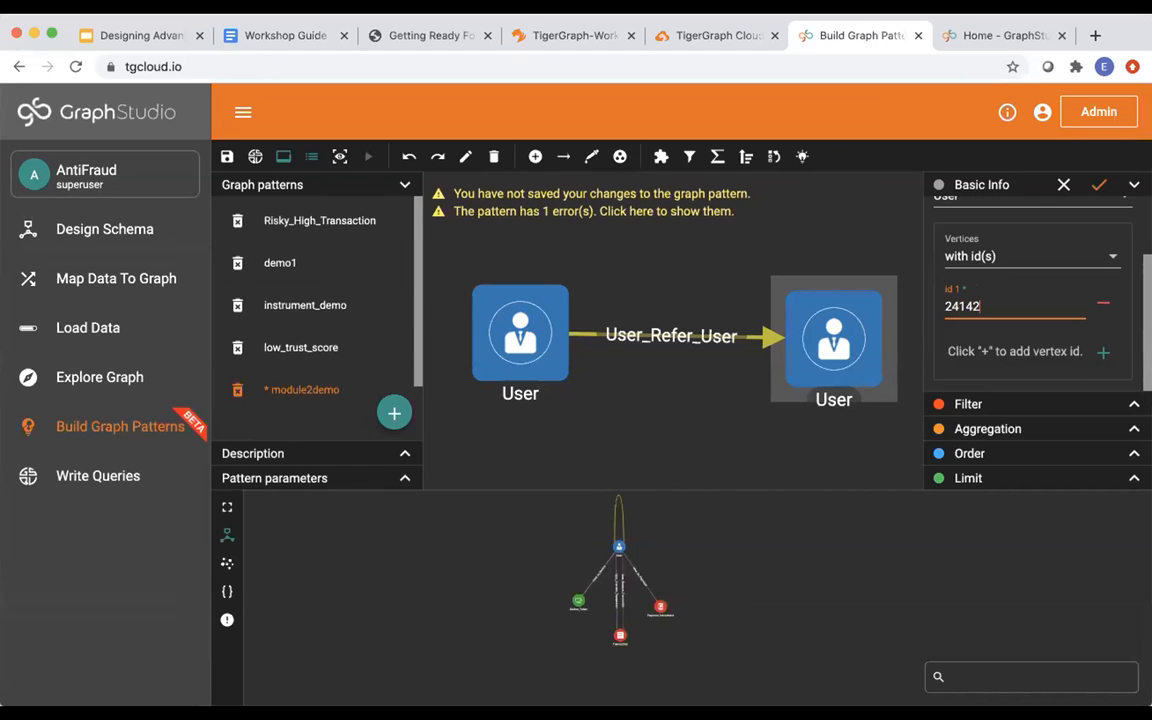
{"action": "left_click", "coordinate": [1099, 186]}
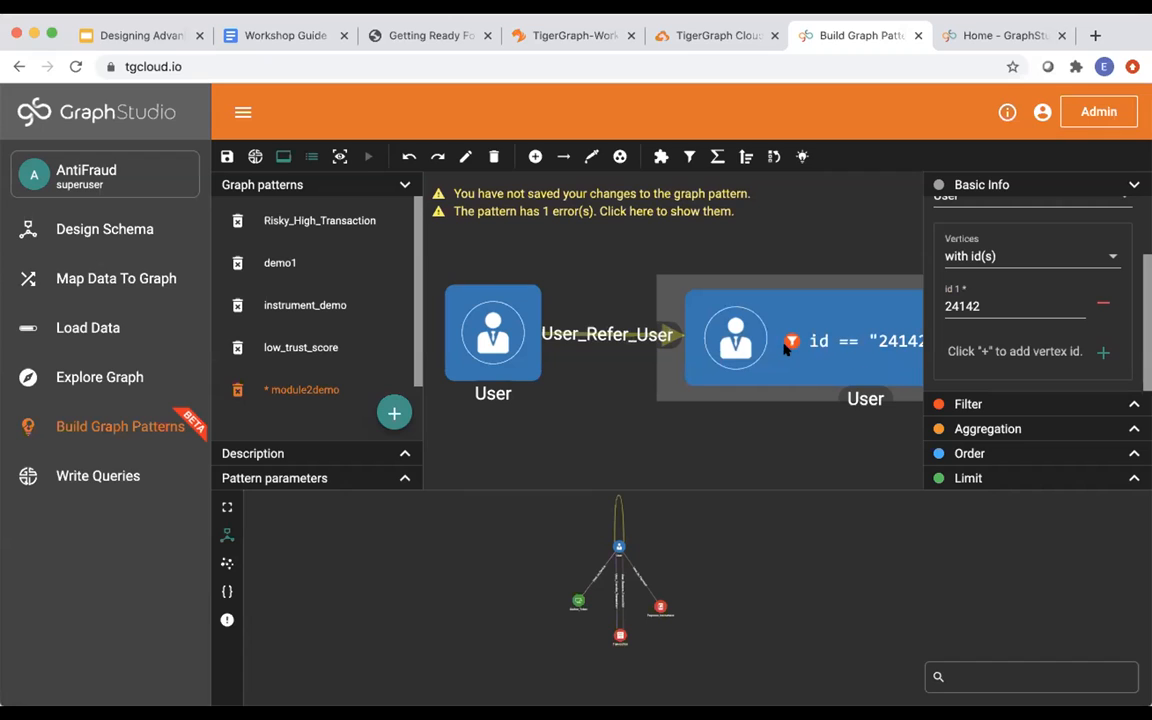
{"action": "left_click_drag", "start_coordinate": [729, 344], "coordinate": [834, 345]}
{"action": "left_click_drag", "start_coordinate": [515, 335], "coordinate": [547, 335]}
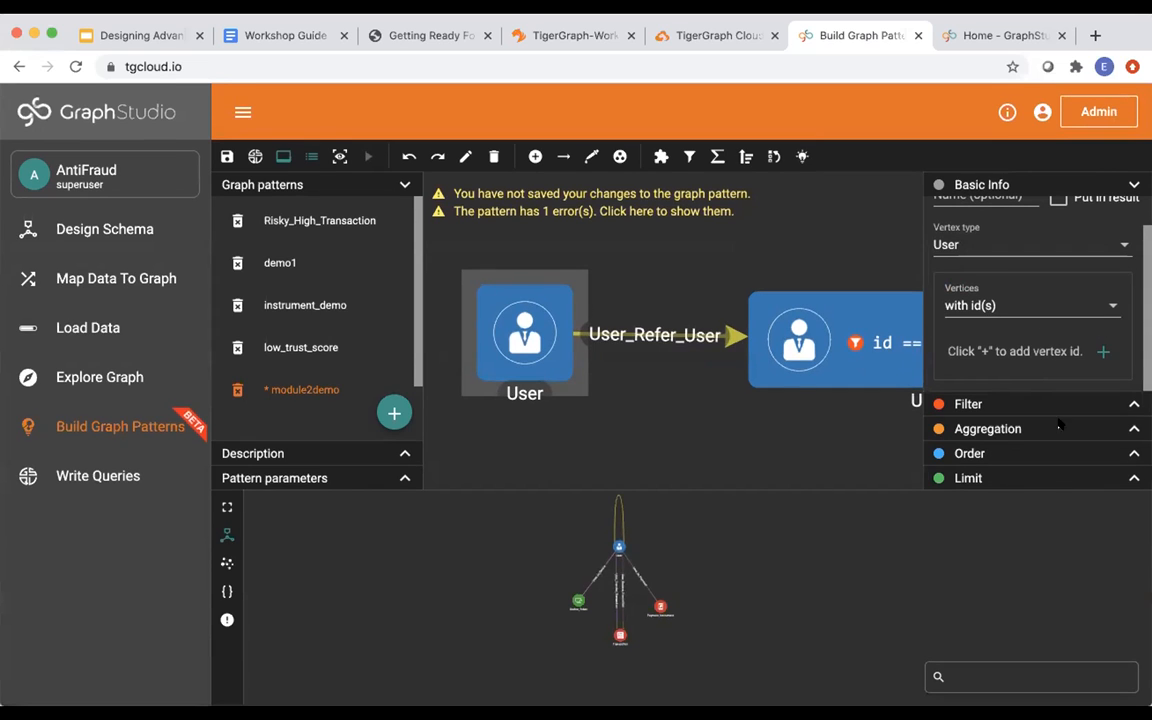
Add an order rule on the source User: attribute trust_score, descending.
{"action": "left_click", "coordinate": [1017, 455]}
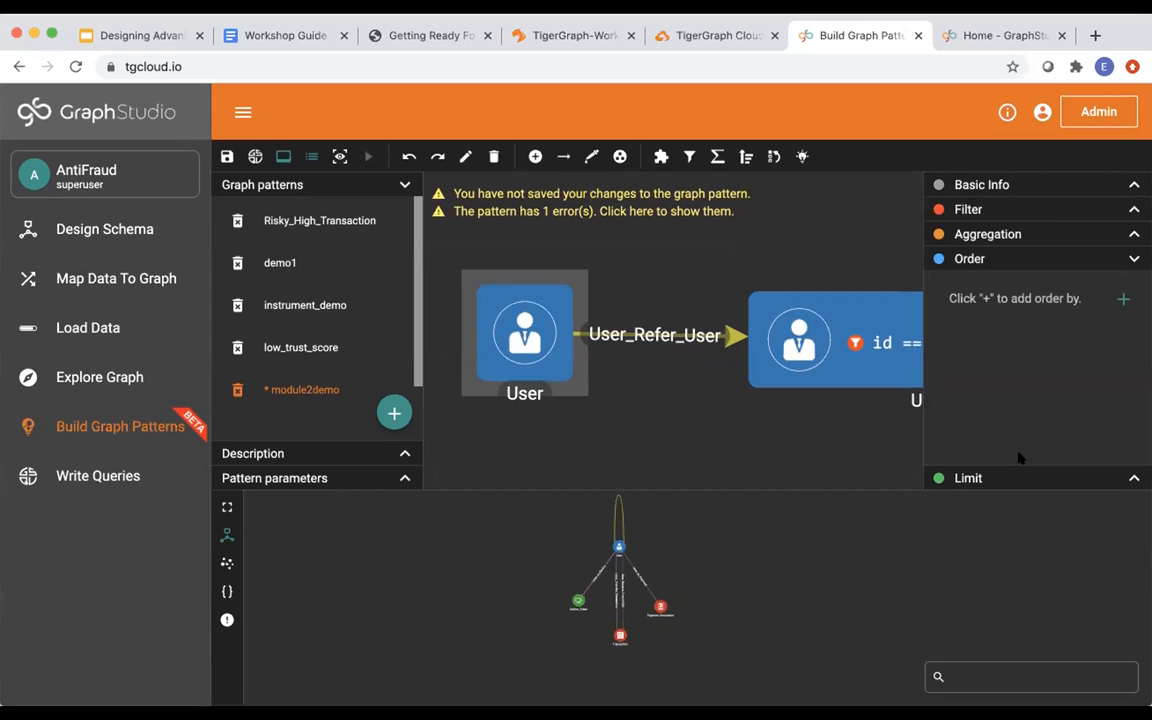
{"action": "left_click", "coordinate": [1120, 298]}
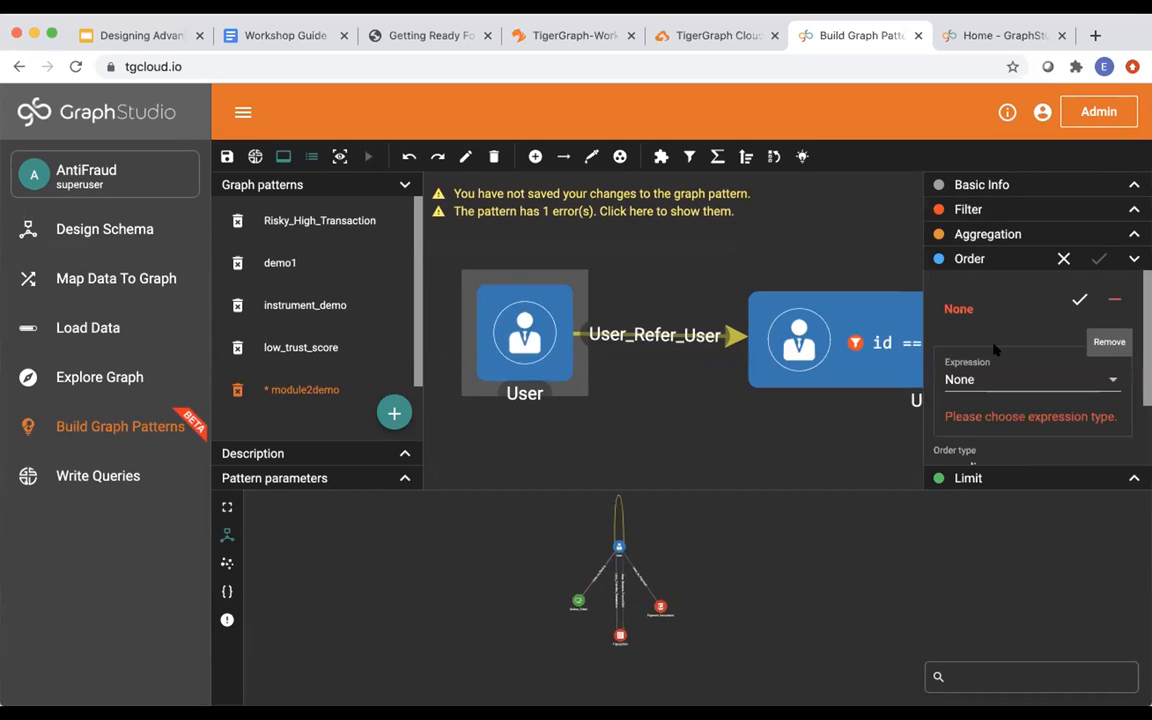
{"action": "scroll", "coordinate": [995, 348], "scroll_direction": "down", "scroll_amount": 1}
{"action": "scroll", "coordinate": [997, 350], "scroll_direction": "down", "scroll_amount": 1}
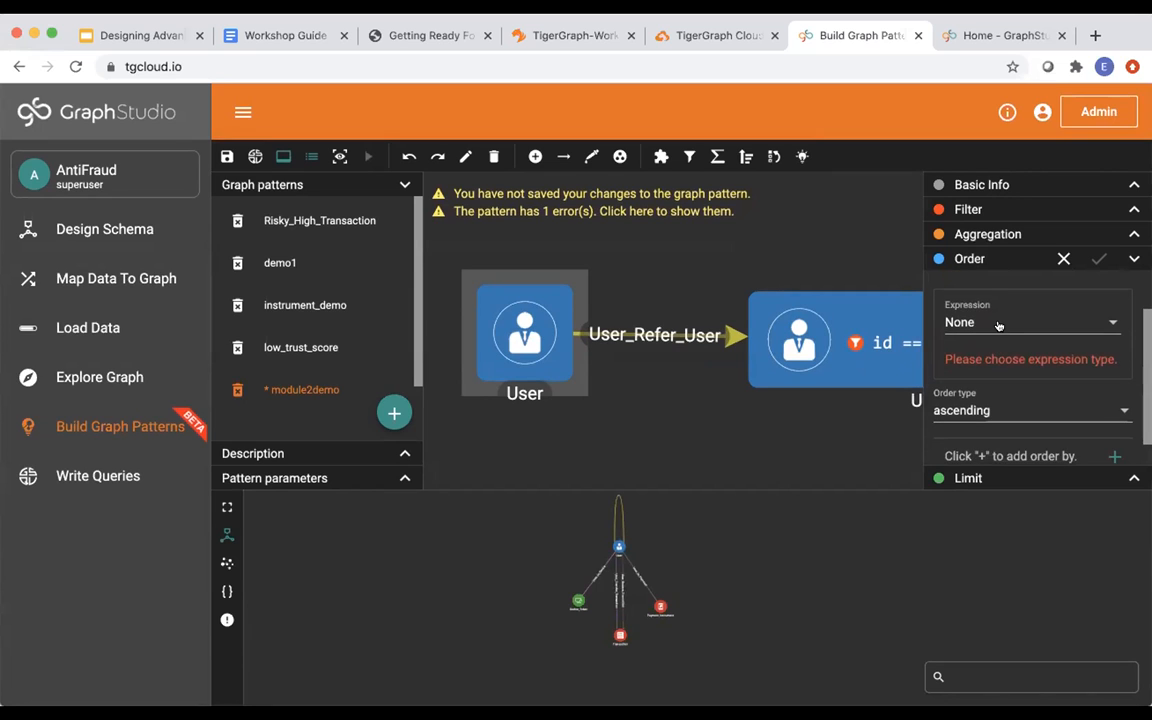
{"action": "left_click", "coordinate": [998, 323]}
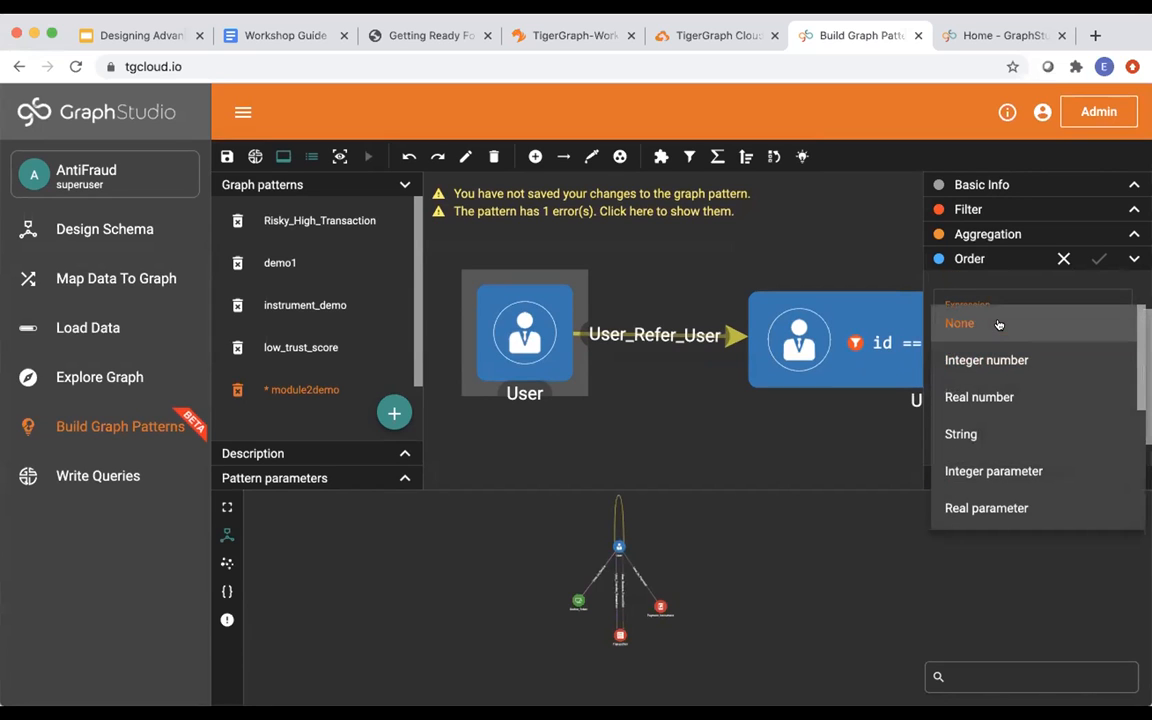
{"action": "scroll", "coordinate": [997, 366], "scroll_direction": "down", "scroll_amount": 3}
{"action": "scroll", "coordinate": [997, 368], "scroll_direction": "up", "scroll_amount": 1}
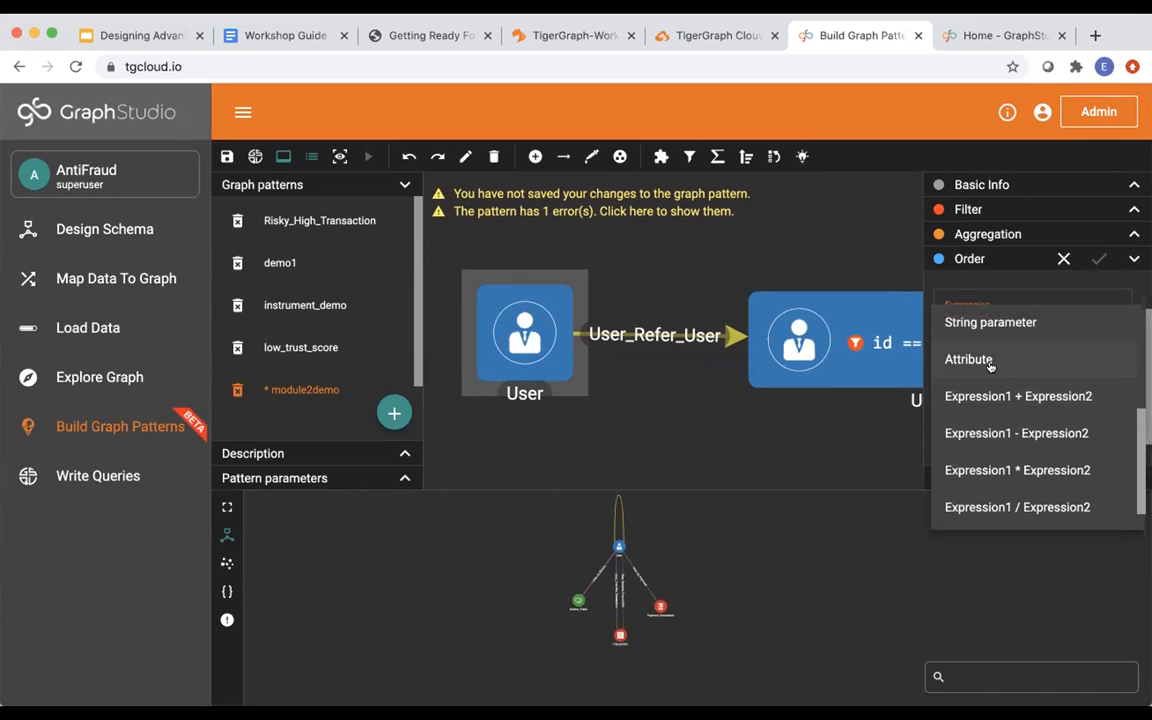
{"action": "left_click", "coordinate": [990, 363]}
{"action": "left_click", "coordinate": [1073, 323]}
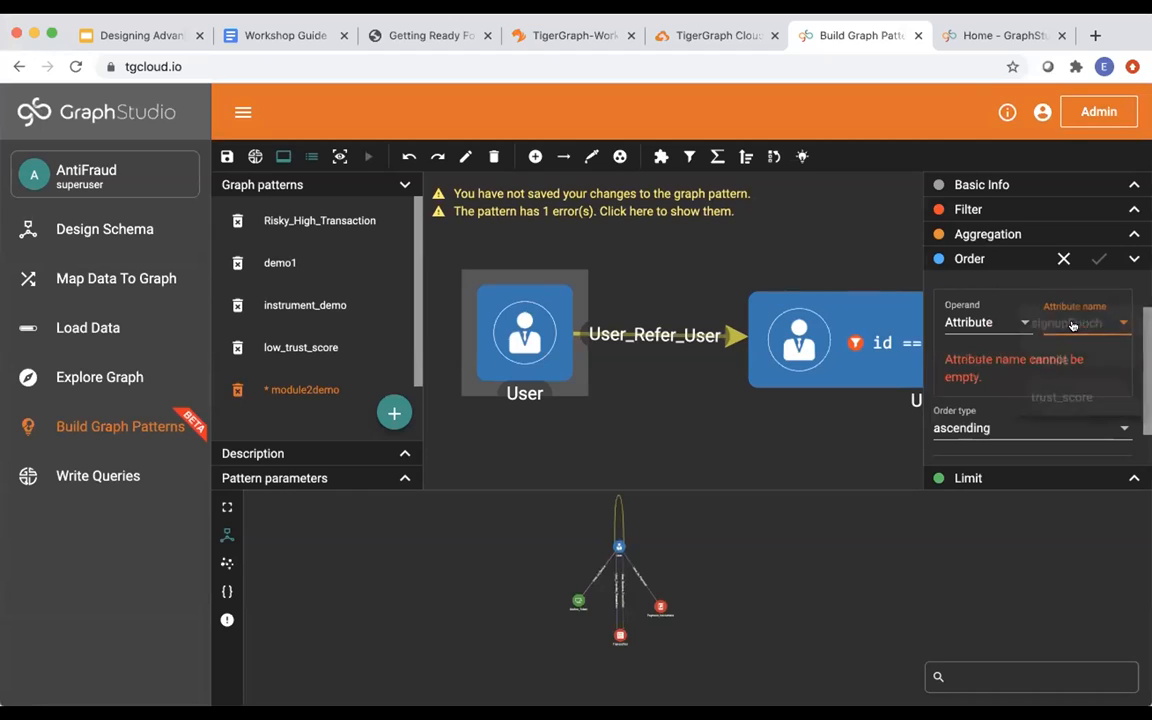
{"action": "left_click", "coordinate": [1068, 397]}
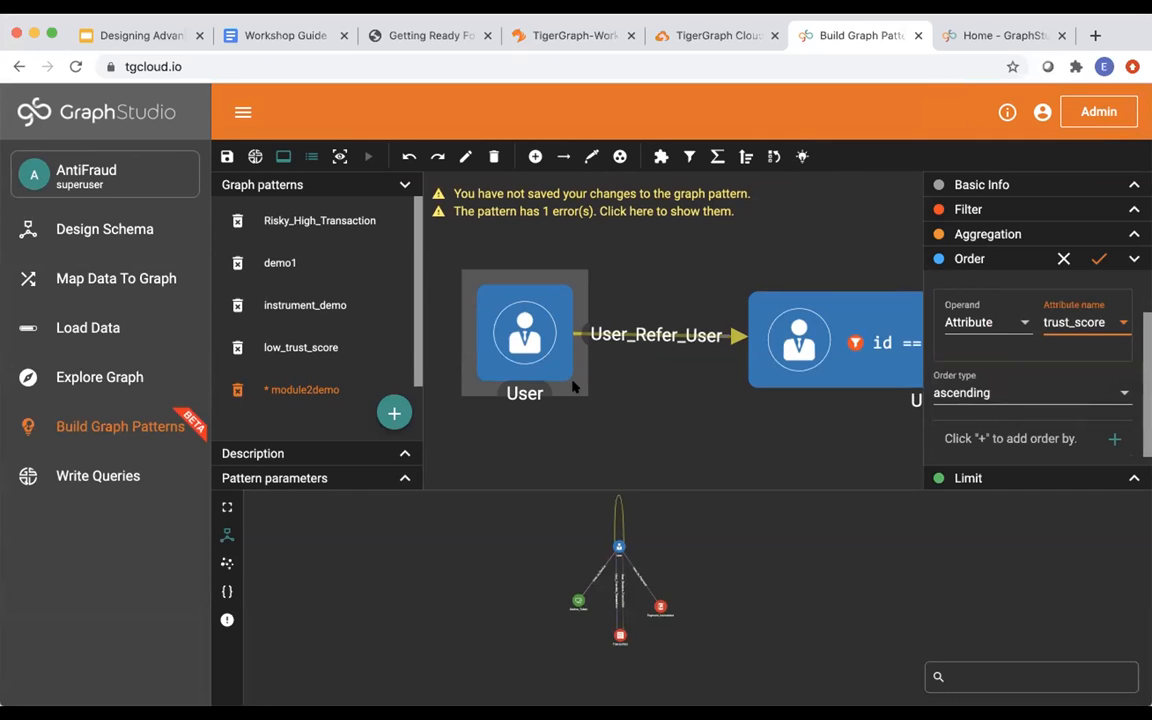
{"action": "left_click", "coordinate": [995, 395]}
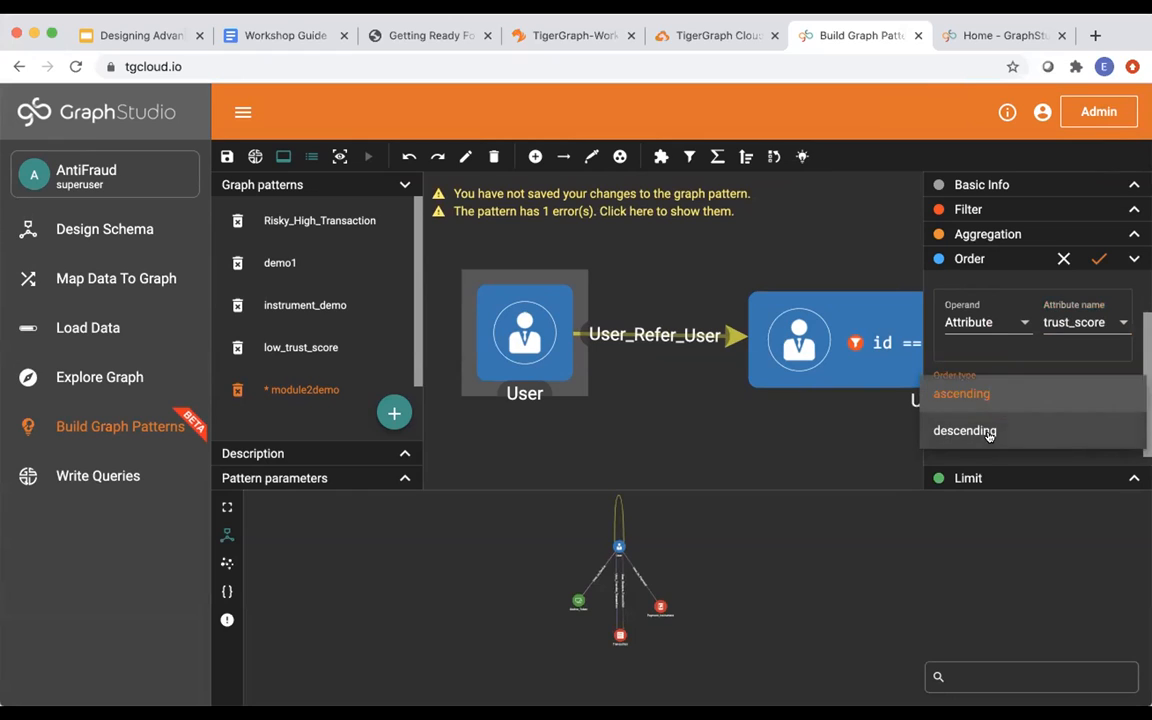
{"action": "left_click", "coordinate": [993, 430]}
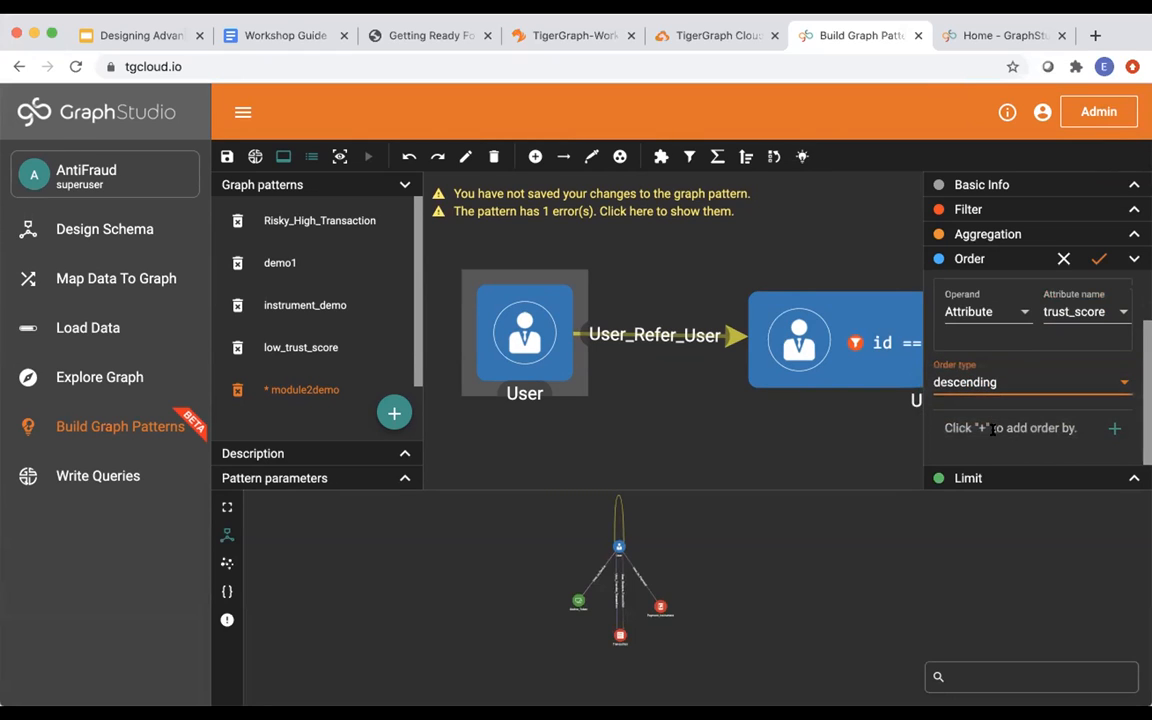
{"action": "scroll", "coordinate": [990, 432], "scroll_direction": "up", "scroll_amount": 2}
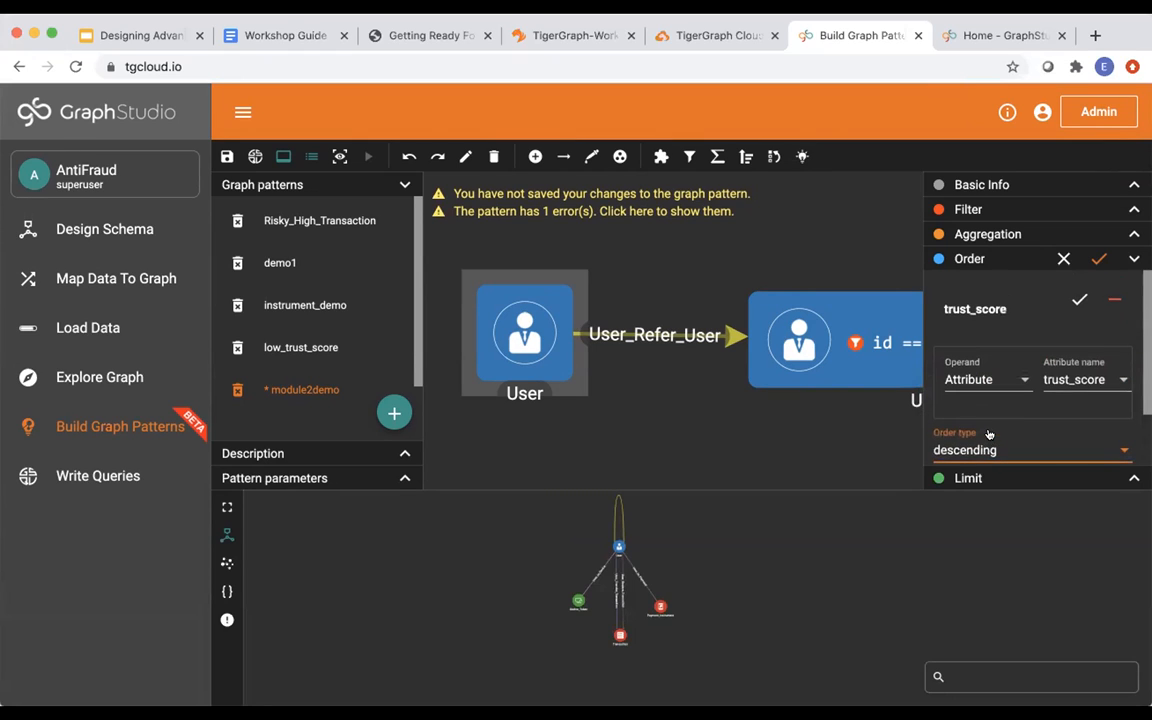
{"action": "left_click", "coordinate": [1079, 299]}
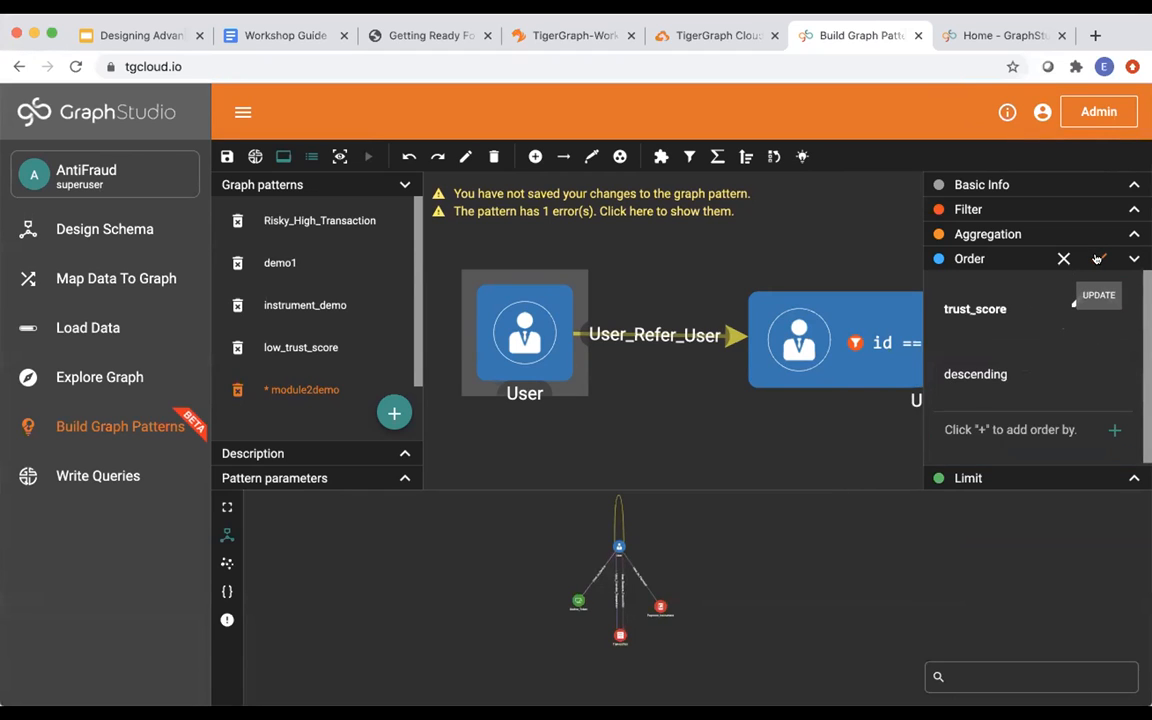
Apply trust_score descending ordering to the source User vertex and start selecting output elements.
{"action": "left_click", "coordinate": [1097, 259]}
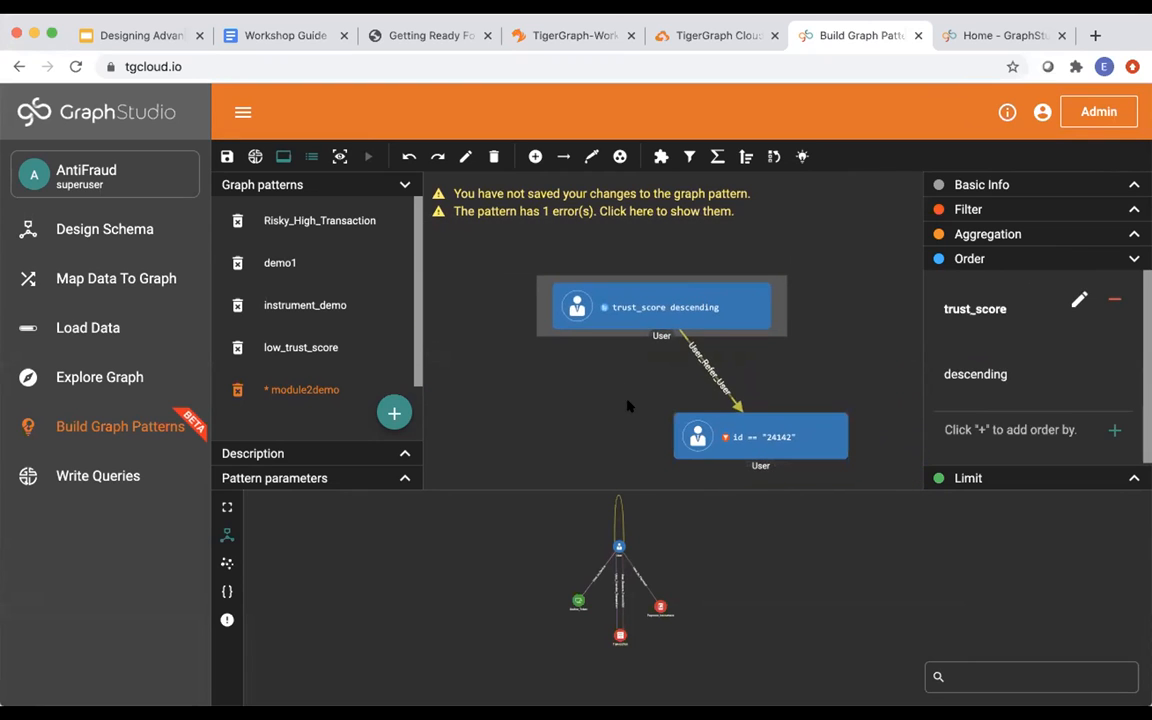
{"action": "left_click", "coordinate": [694, 435]}
{"action": "left_click", "coordinate": [684, 314]}
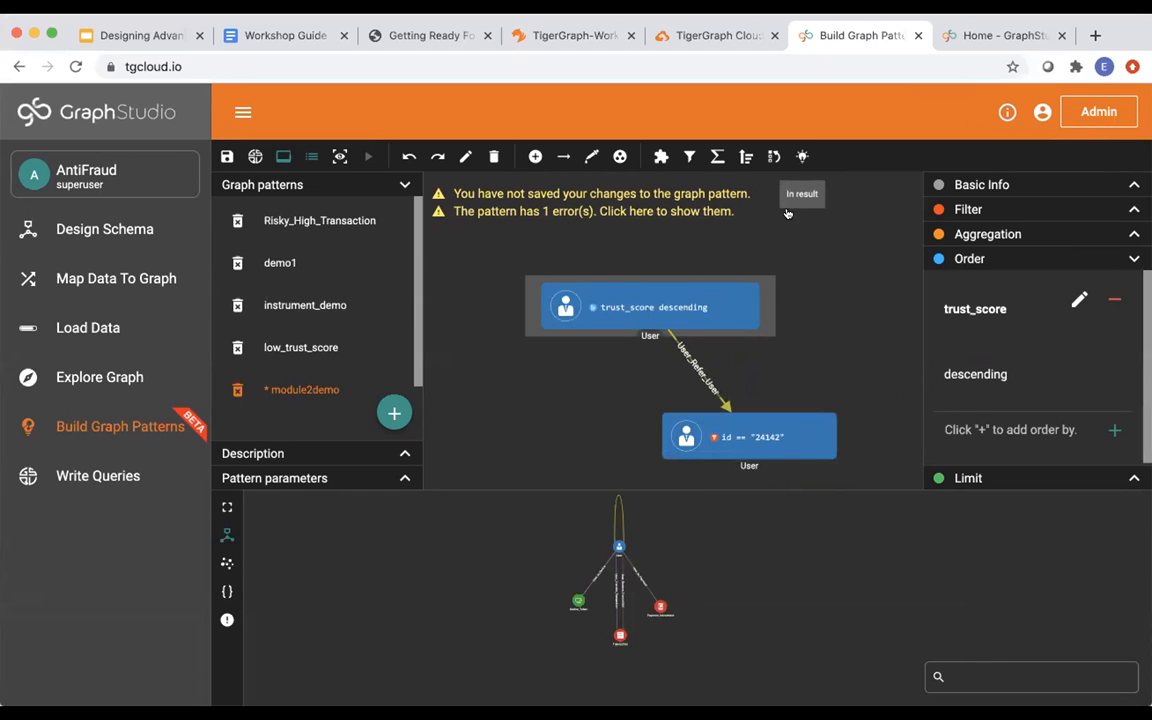
{"action": "left_click", "coordinate": [801, 158]}
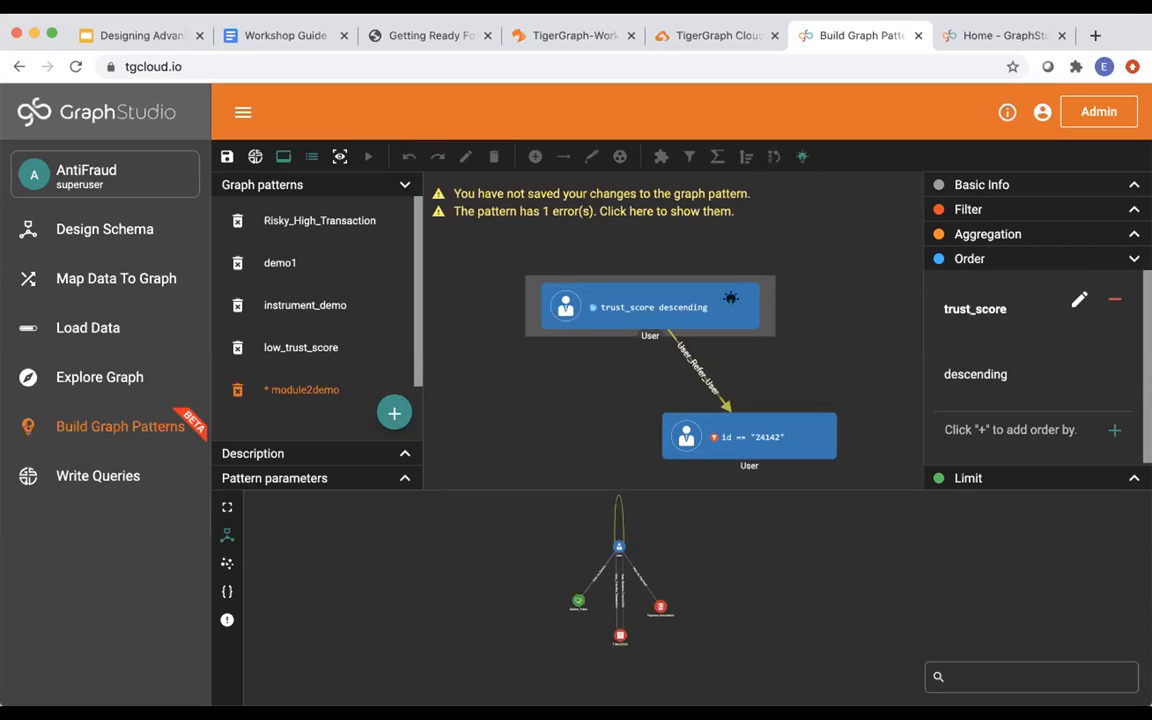
Mark the ordered User vertex, the User_Refer_User edge and the id 24142 User vertex as output.
{"action": "left_click", "coordinate": [729, 298]}
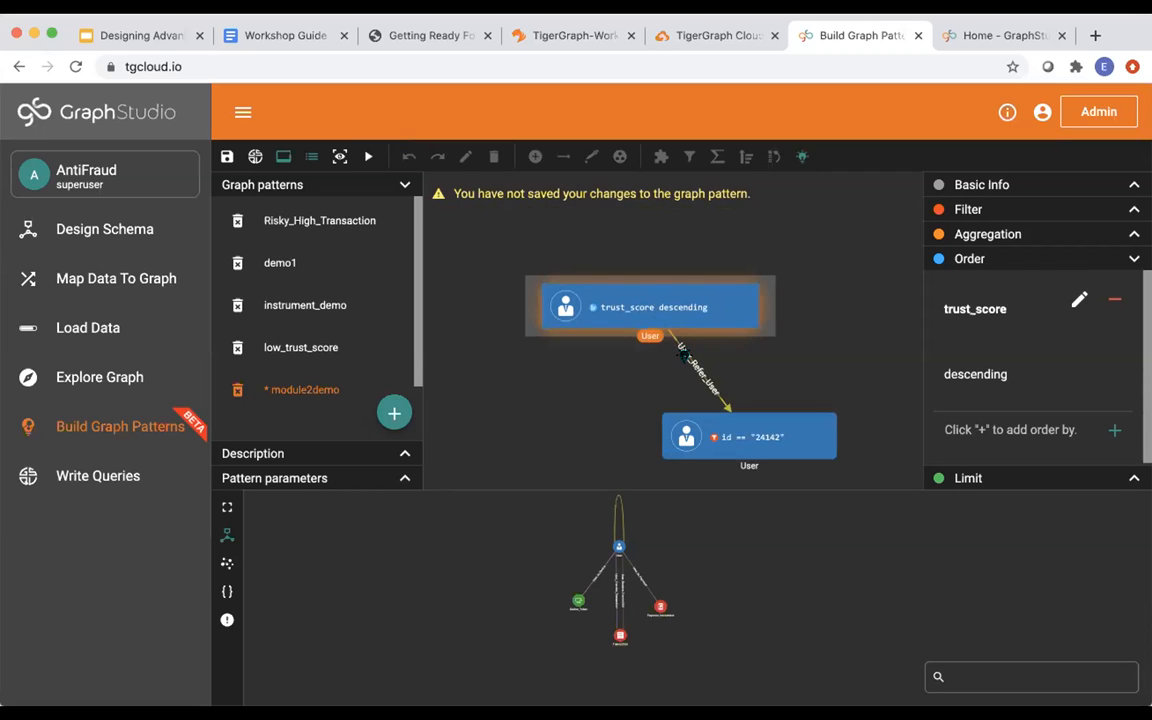
{"action": "left_click", "coordinate": [686, 355]}
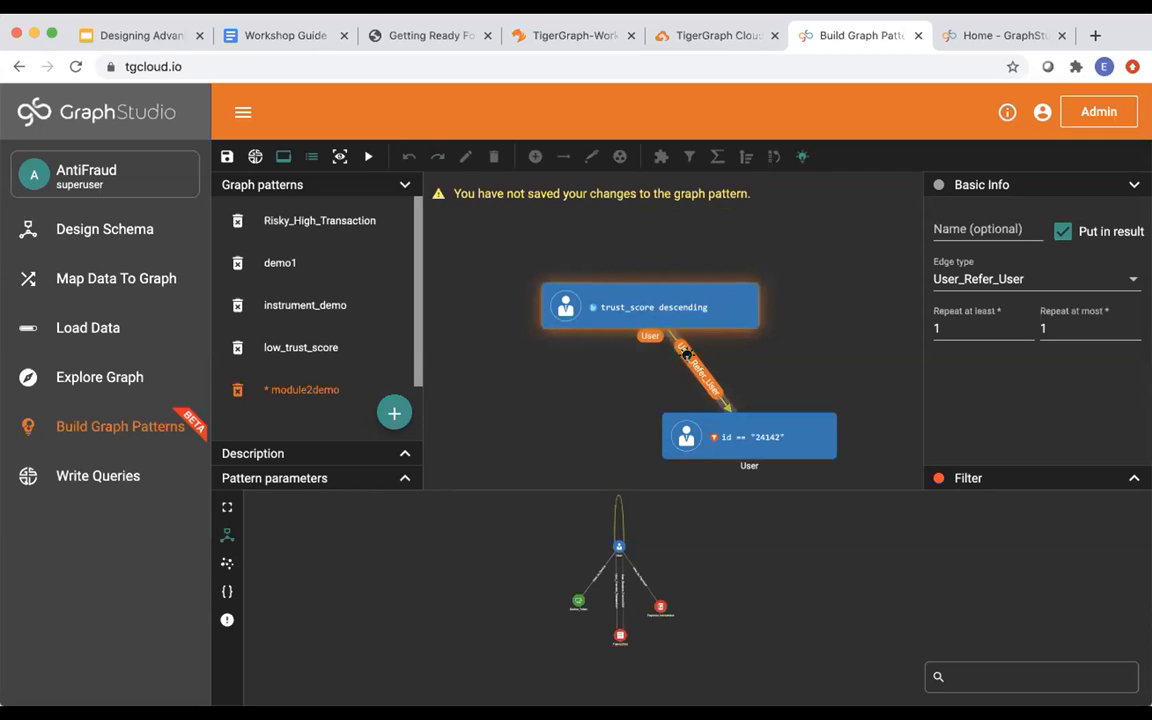
{"action": "left_click", "coordinate": [711, 434]}
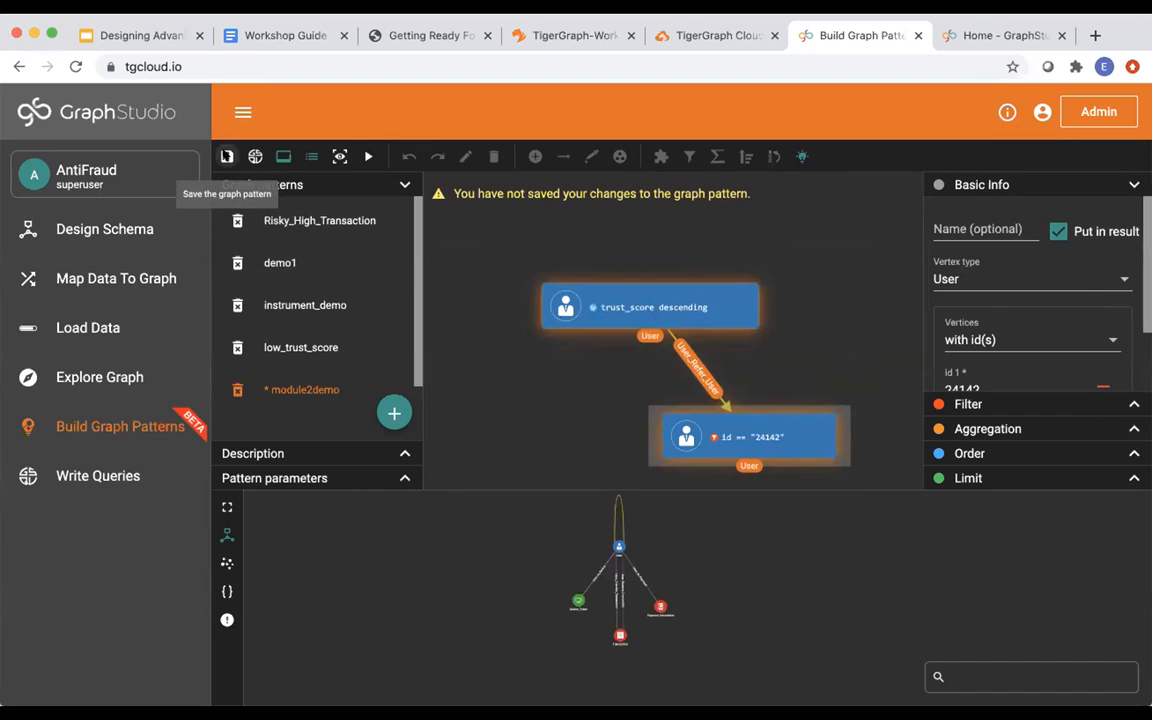
Save the module2demo pattern and run it.
{"action": "left_click", "coordinate": [227, 157]}
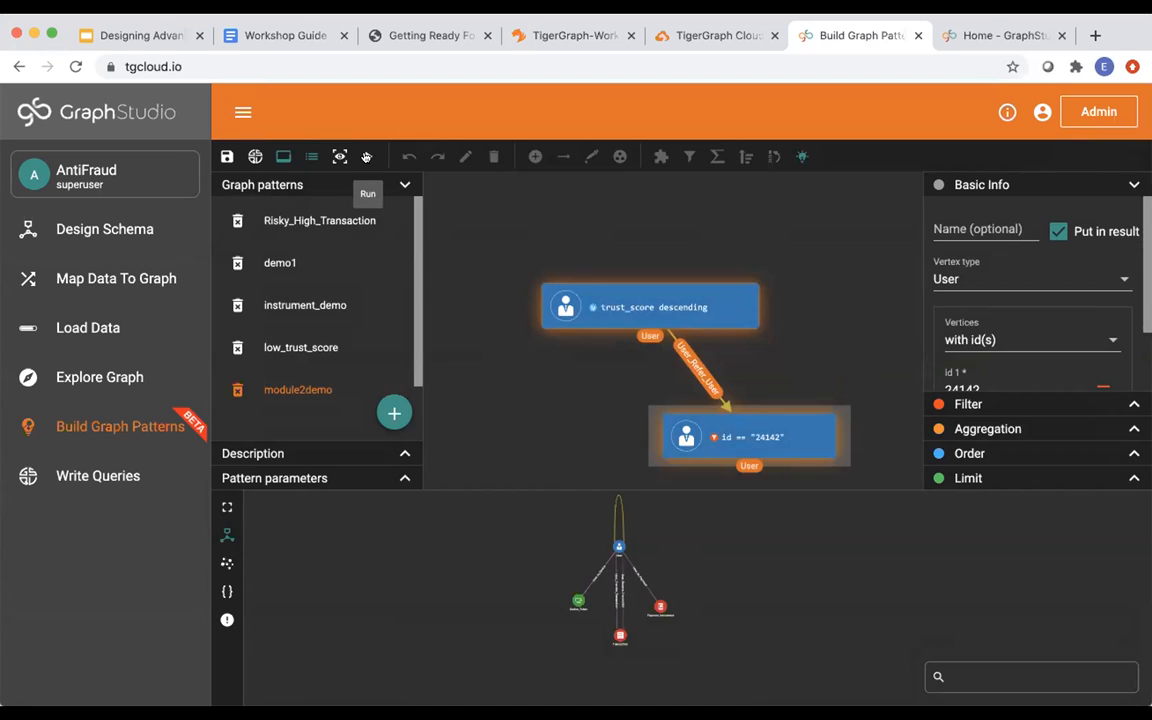
{"action": "left_click", "coordinate": [367, 157]}
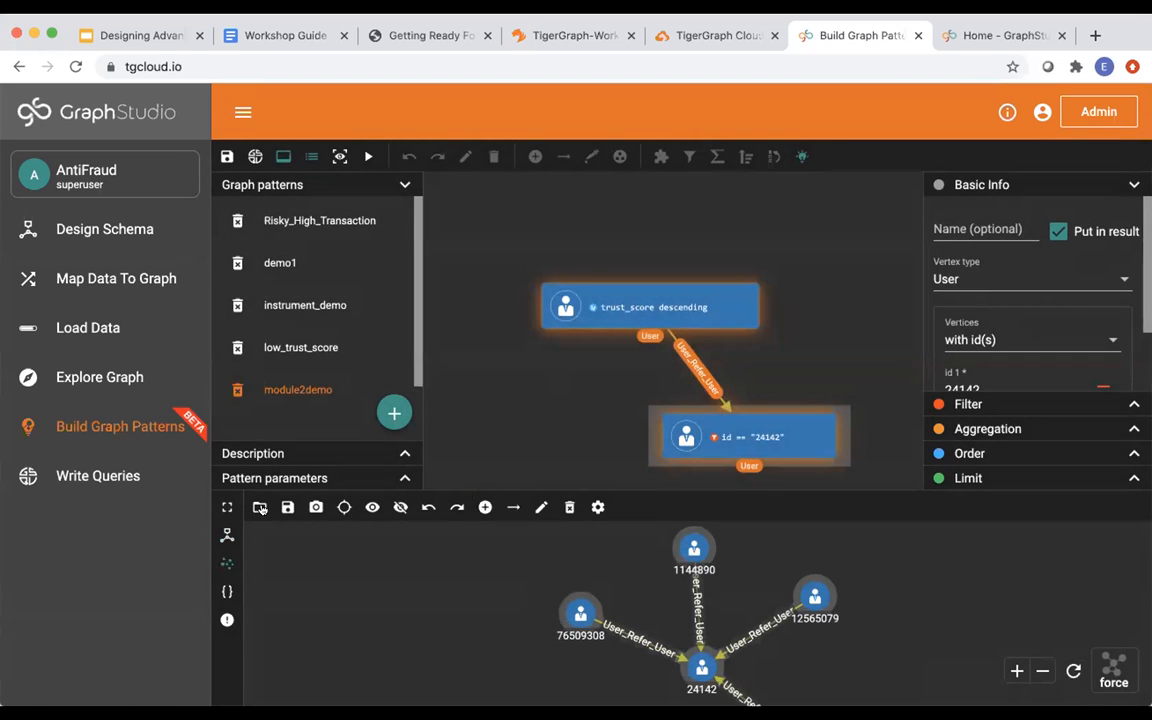
Expand the results panel and inspect the attributes of the result User vertices.
{"action": "left_click", "coordinate": [228, 505]}
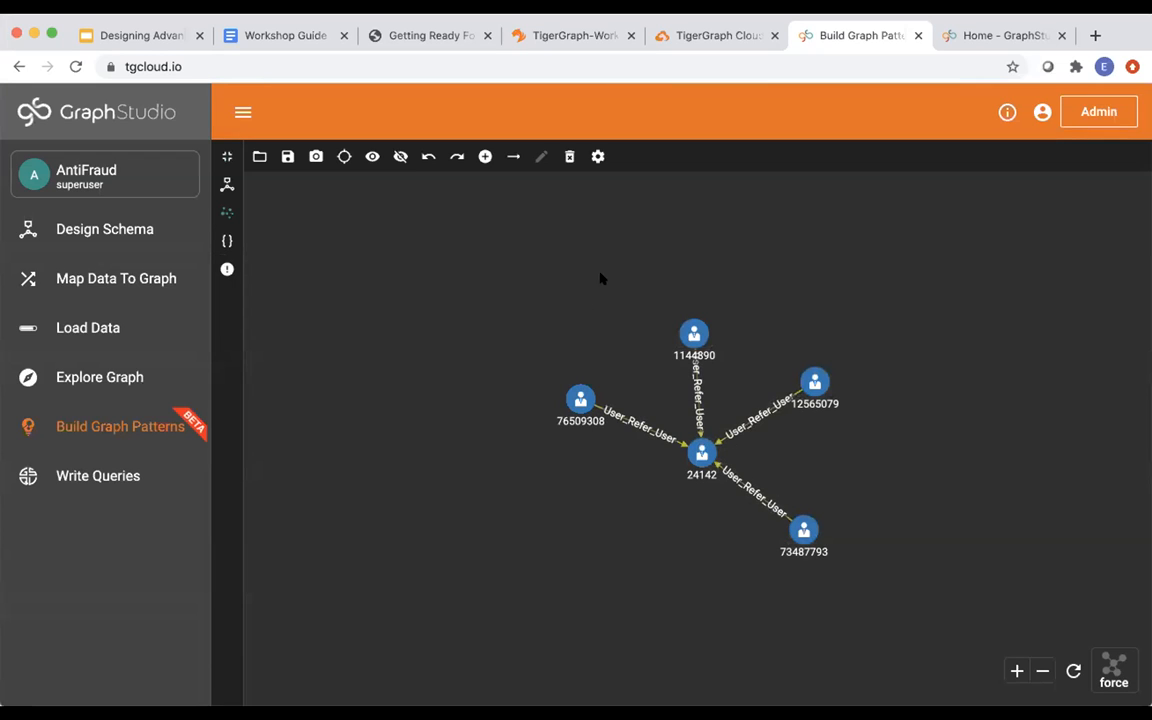
{"action": "mouse_move", "coordinate": [571, 404]}
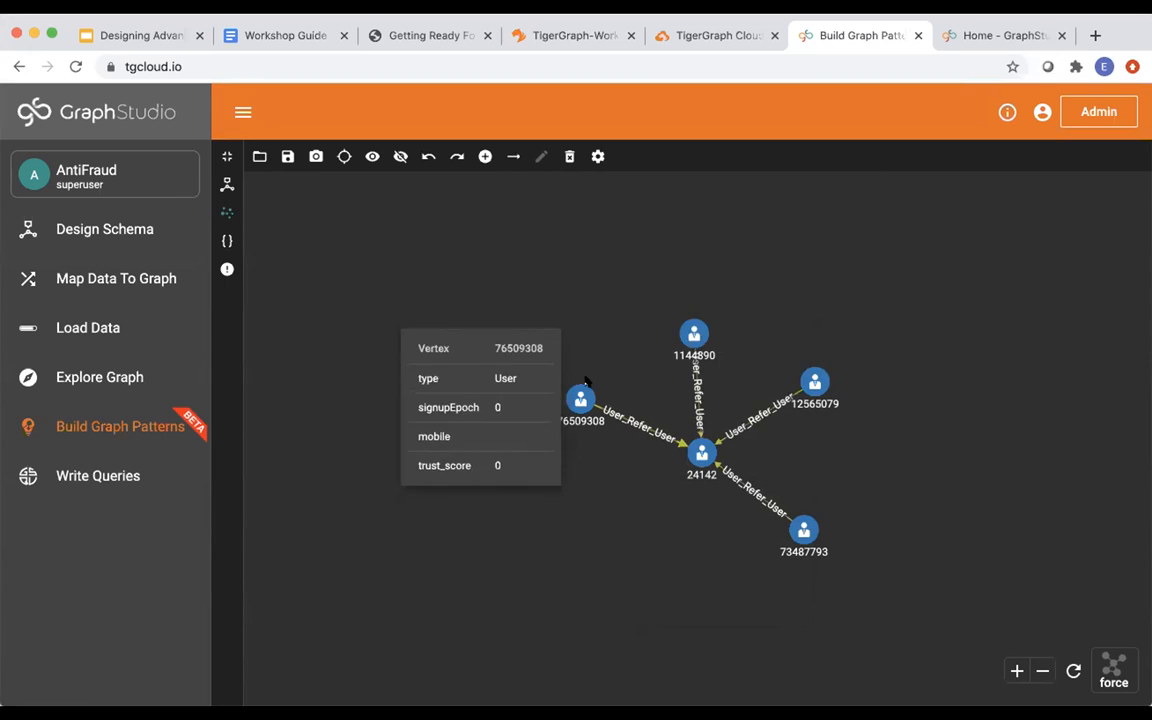
{"action": "mouse_move", "coordinate": [828, 408]}
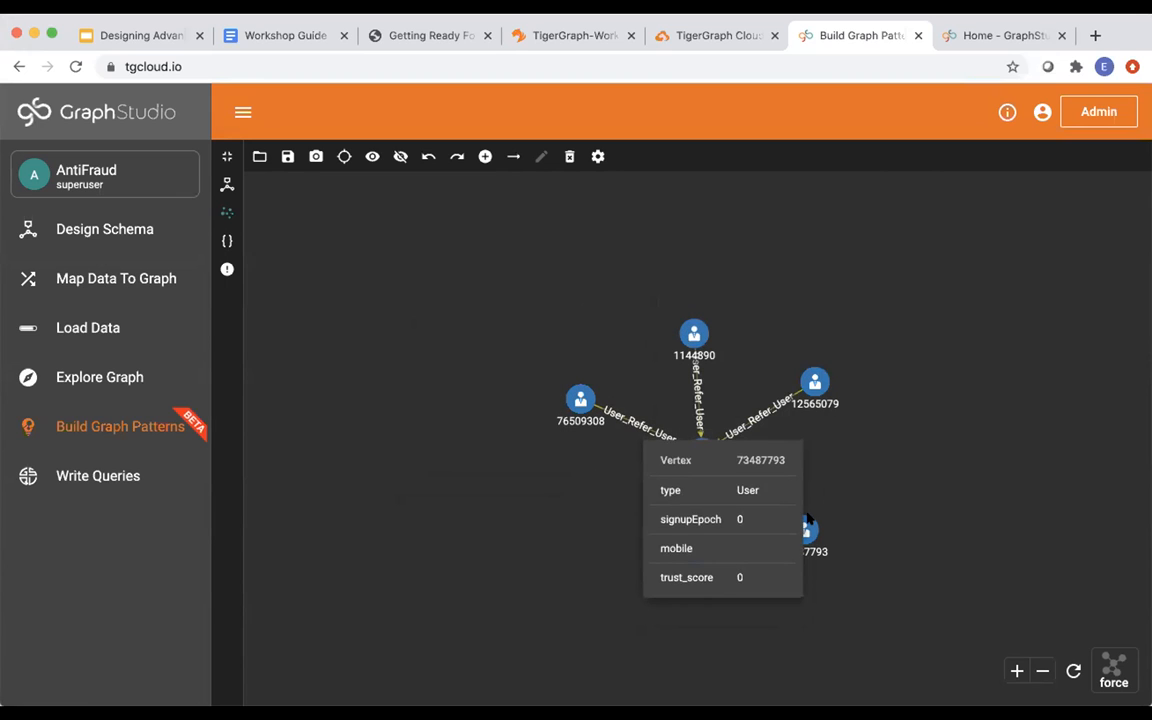
{"action": "mouse_move", "coordinate": [668, 333]}
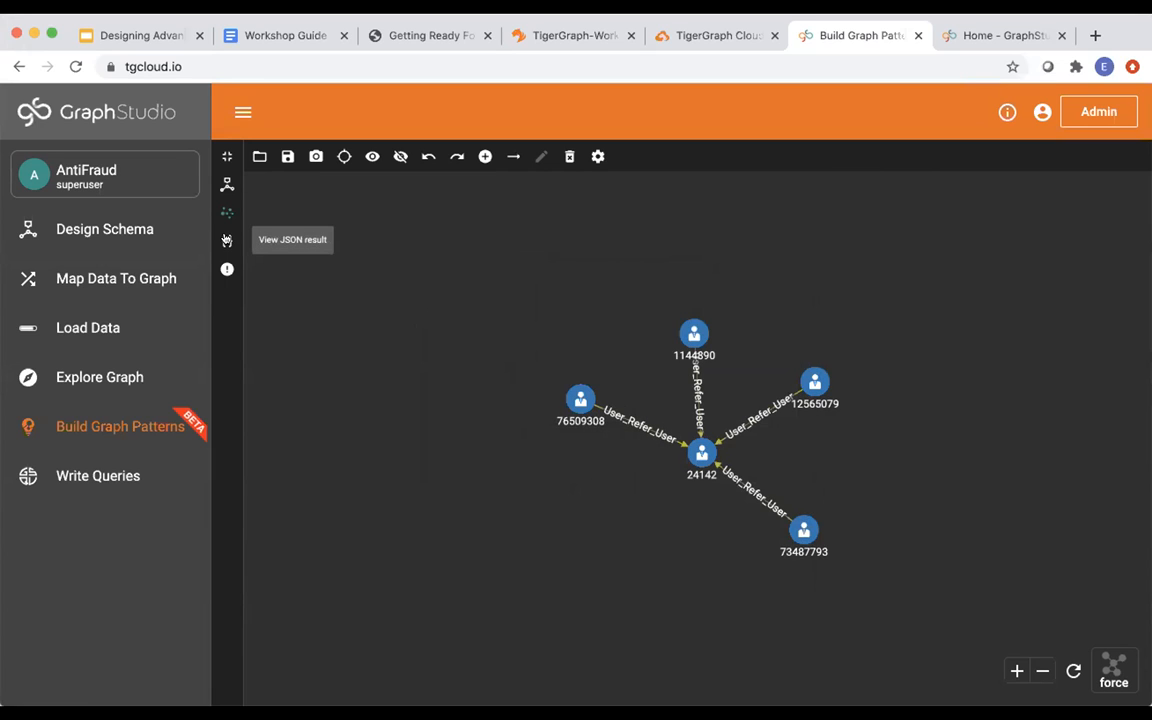
Review the JSON result of users referring 24142, then confirm the pattern has no problems.
{"action": "left_click", "coordinate": [226, 240]}
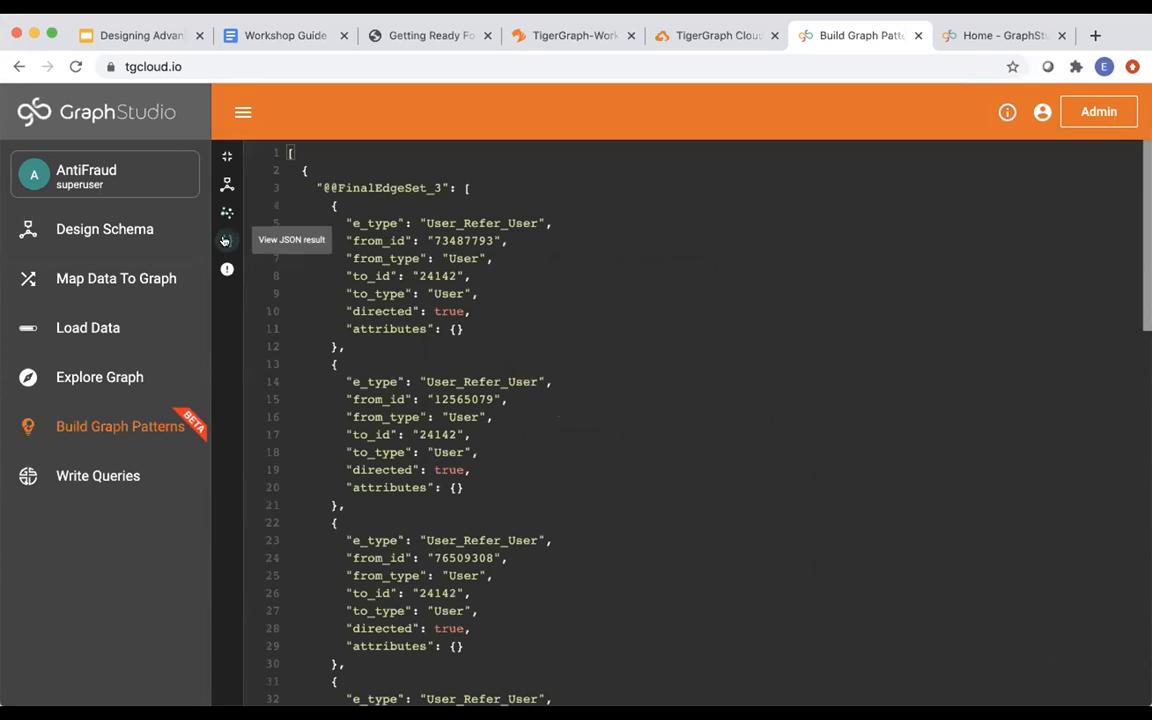
{"action": "scroll", "coordinate": [419, 336], "scroll_direction": "down", "scroll_amount": 5}
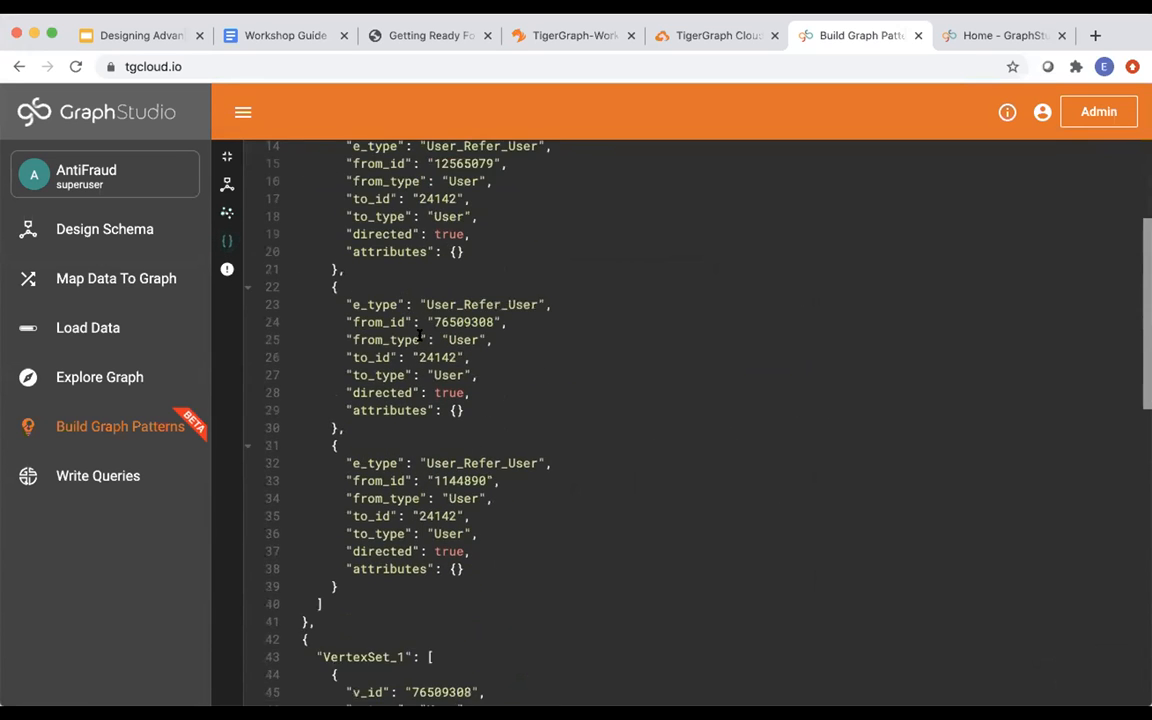
{"action": "scroll", "coordinate": [419, 336], "scroll_direction": "down", "scroll_amount": 8}
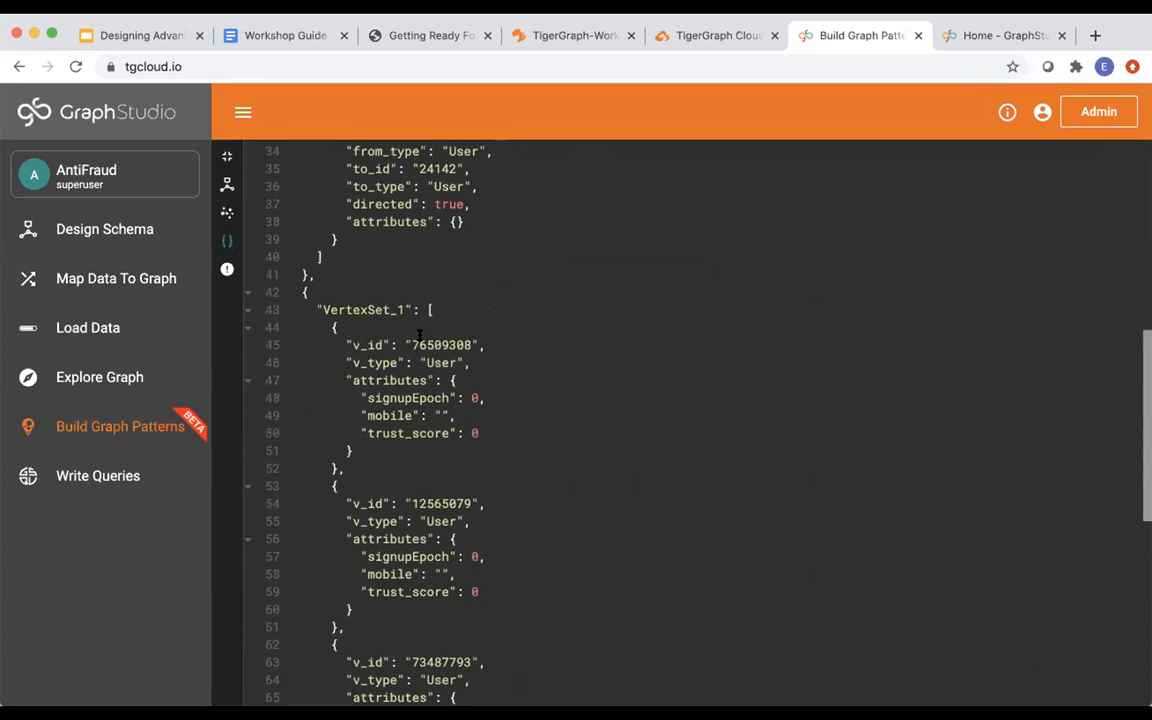
{"action": "scroll", "coordinate": [419, 336], "scroll_direction": "up", "scroll_amount": 13}
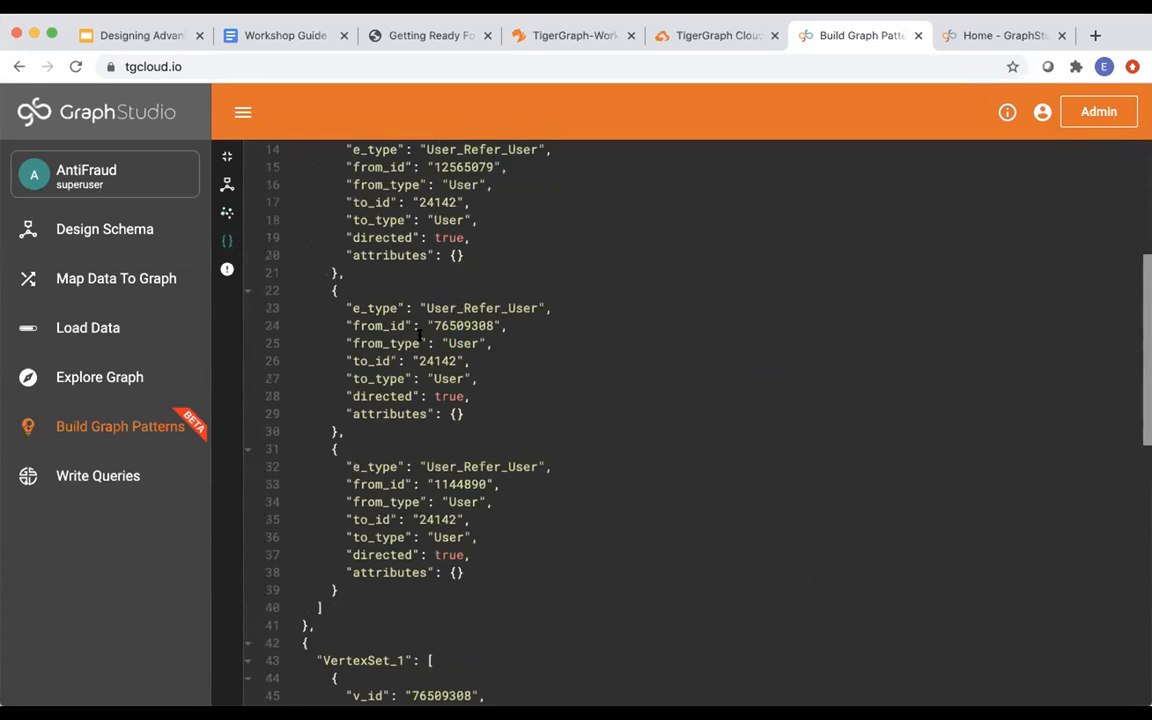
{"action": "left_click", "coordinate": [227, 270]}
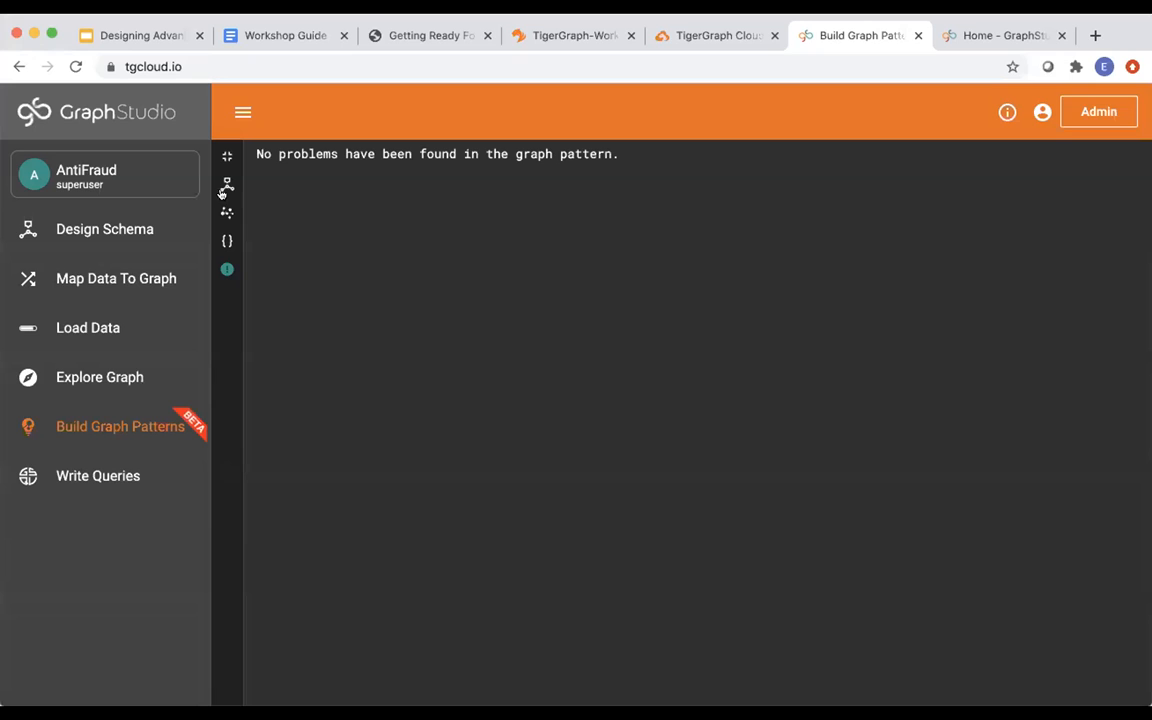
Restore the module2demo pattern editor above the results and clear the vertex selection.
{"action": "left_click", "coordinate": [227, 155]}
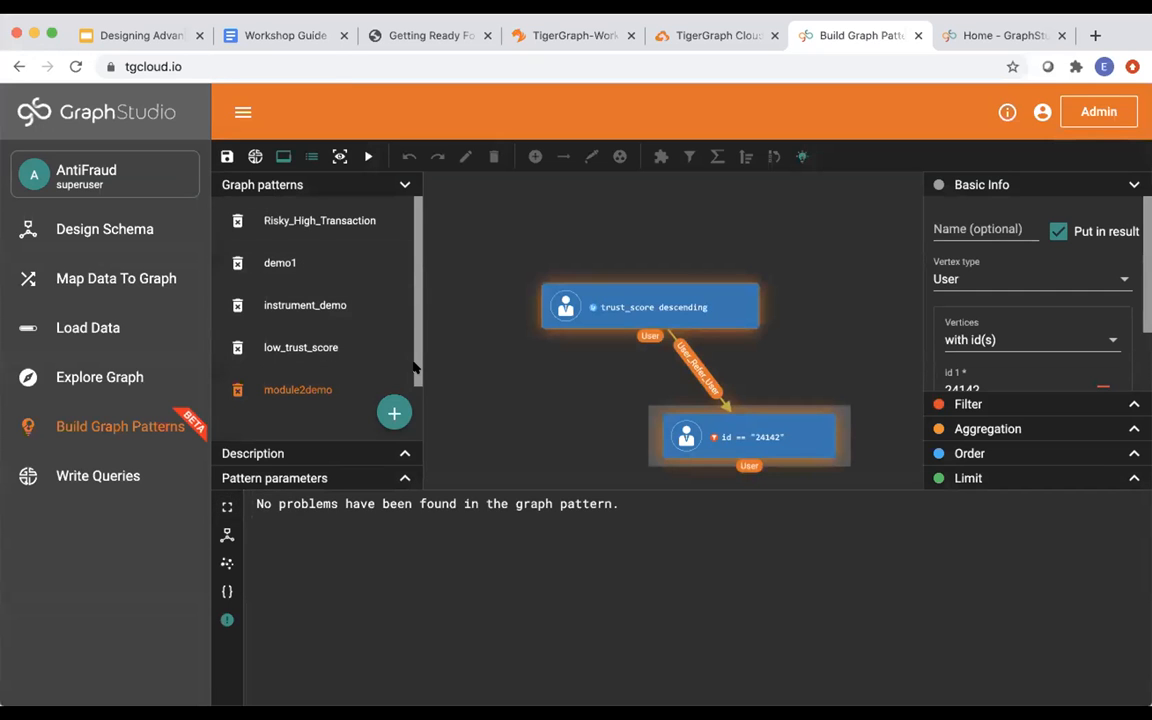
{"action": "left_click_drag", "start_coordinate": [413, 368], "coordinate": [413, 372]}
{"action": "left_click", "coordinate": [470, 373]}
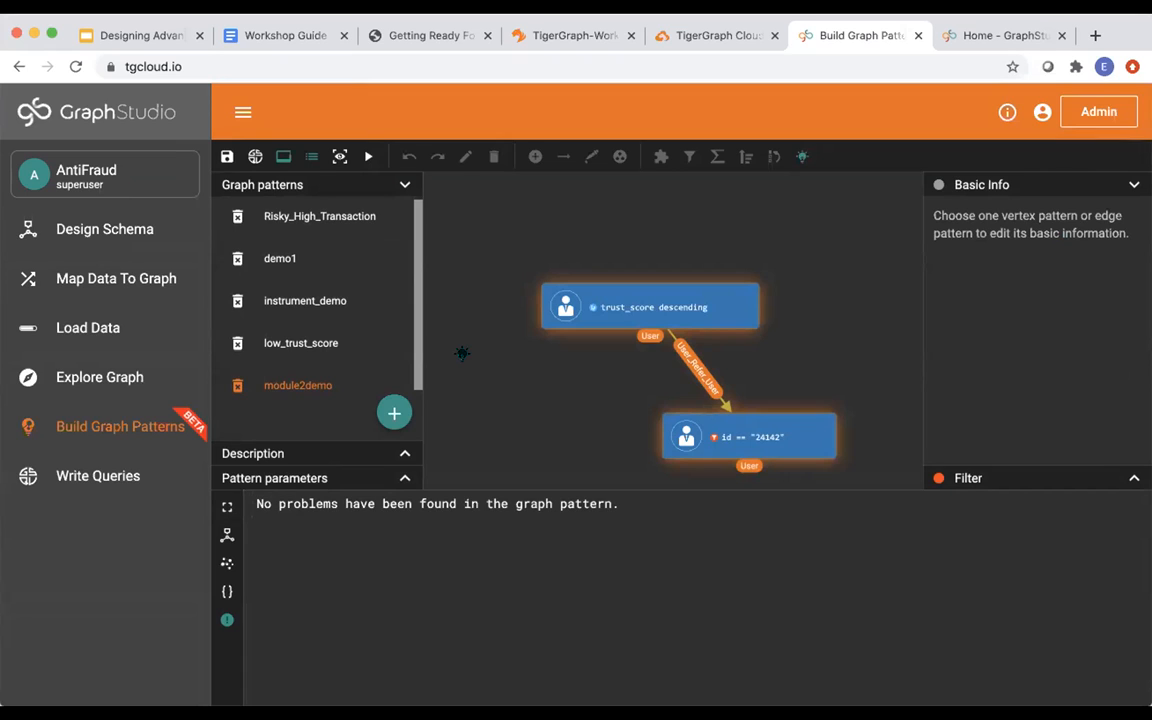
{"action": "left_click", "coordinate": [427, 37]}
Switch to the TigerGraph-Workshop guide PDF and scroll to the Module 2 Instructions.
{"action": "left_click", "coordinate": [545, 37]}
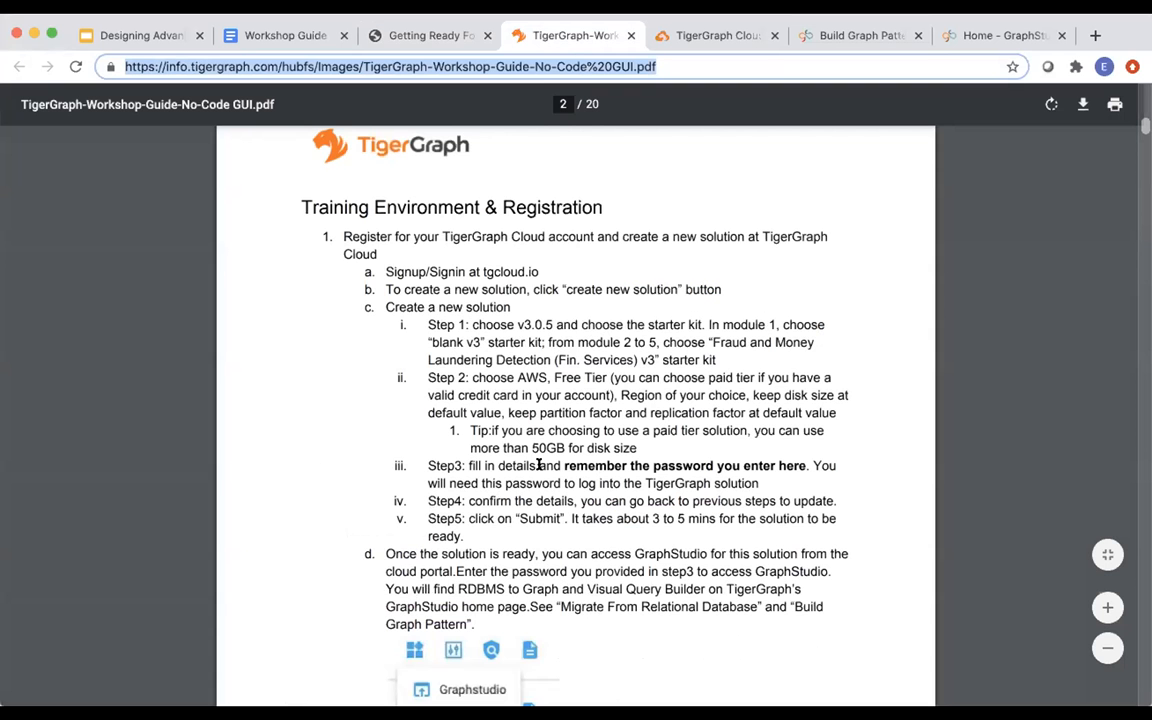
{"action": "scroll", "coordinate": [538, 465], "scroll_direction": "down", "scroll_amount": 5}
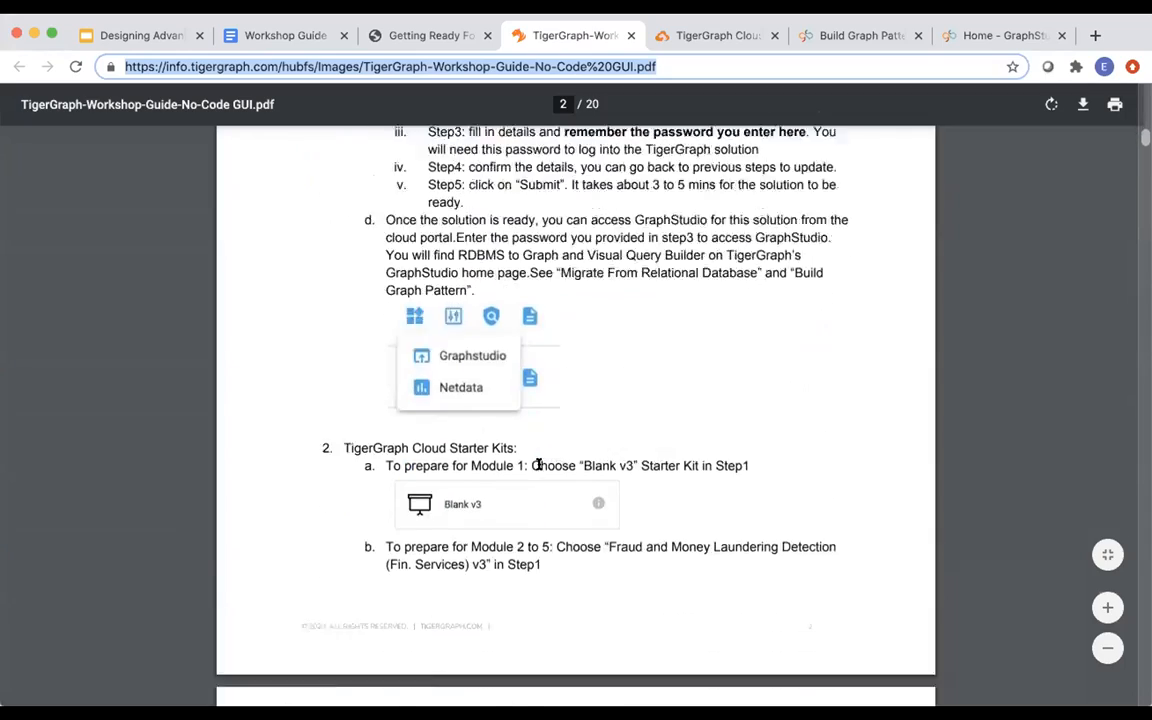
{"action": "scroll", "coordinate": [538, 465], "scroll_direction": "down", "scroll_amount": 20}
{"action": "scroll", "coordinate": [538, 465], "scroll_direction": "down", "scroll_amount": 5}
{"action": "scroll", "coordinate": [538, 465], "scroll_direction": "up", "scroll_amount": 1}
{"action": "scroll", "coordinate": [538, 463], "scroll_direction": "down", "scroll_amount": 2}
{"action": "scroll", "coordinate": [538, 465], "scroll_direction": "down", "scroll_amount": 15}
{"action": "scroll", "coordinate": [538, 464], "scroll_direction": "up", "scroll_amount": 12}
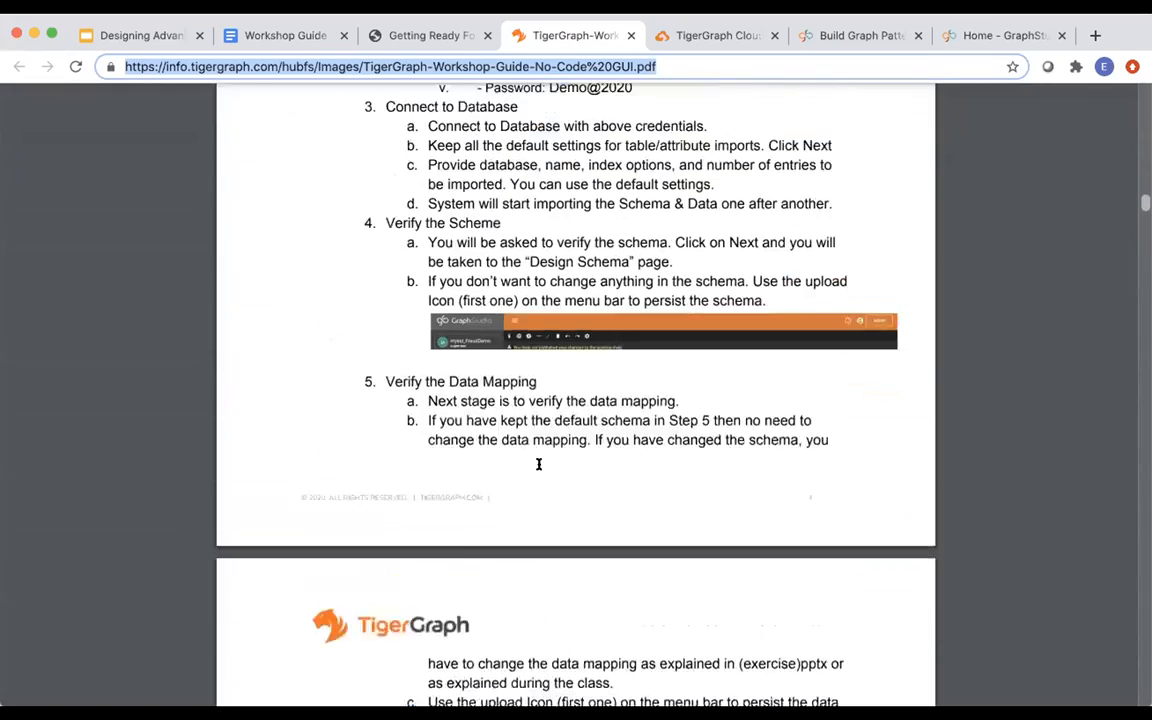
{"action": "scroll", "coordinate": [538, 464], "scroll_direction": "up", "scroll_amount": 2}
{"action": "scroll", "coordinate": [578, 309], "scroll_direction": "up", "scroll_amount": 5}
{"action": "scroll", "coordinate": [576, 387], "scroll_direction": "down", "scroll_amount": 20}
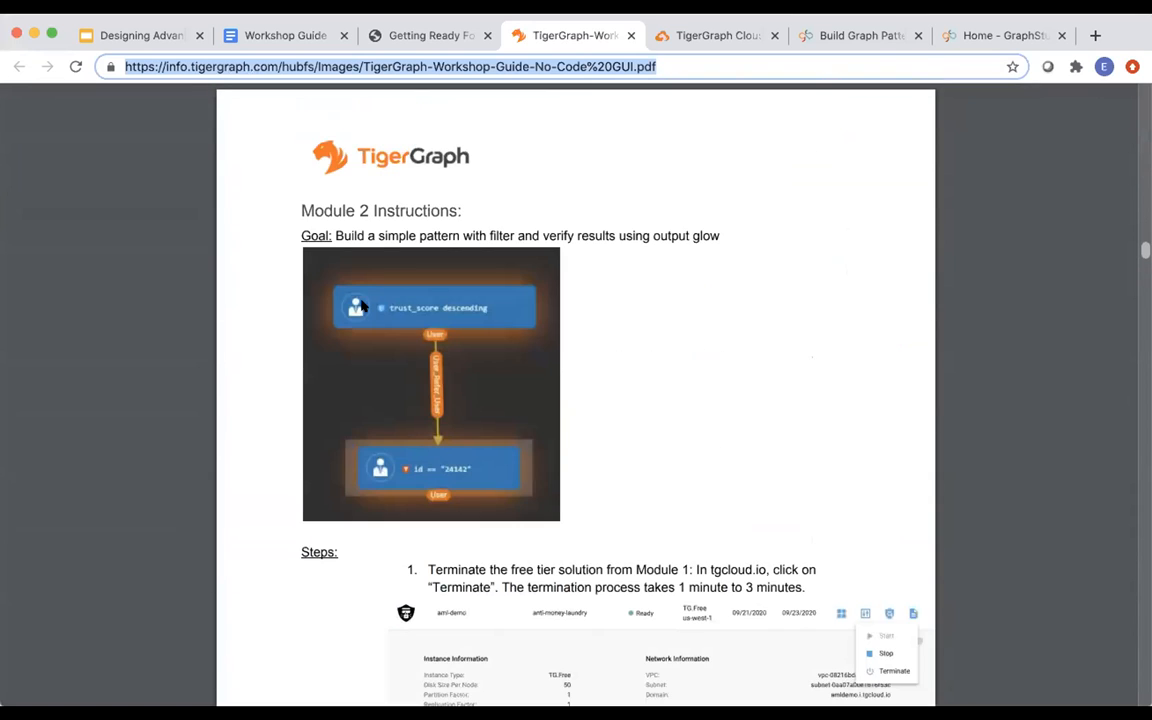
{"action": "scroll", "coordinate": [507, 465], "scroll_direction": "down", "scroll_amount": 2}
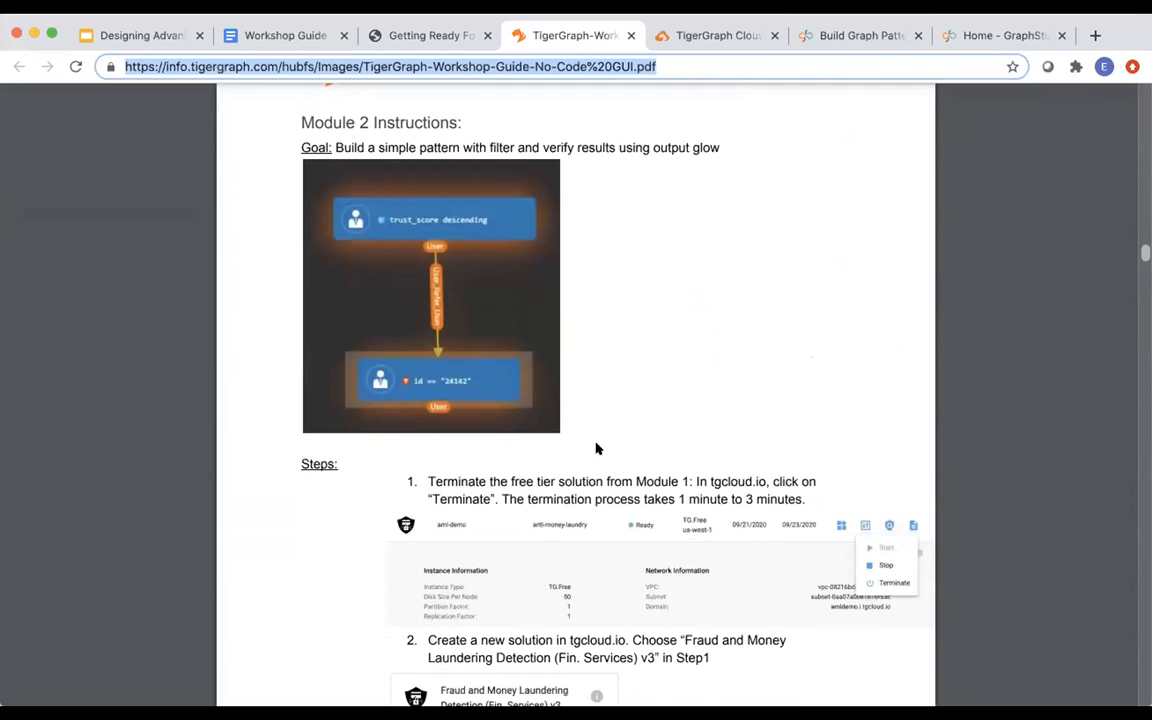
{"action": "scroll", "coordinate": [596, 449], "scroll_direction": "down", "scroll_amount": 5}
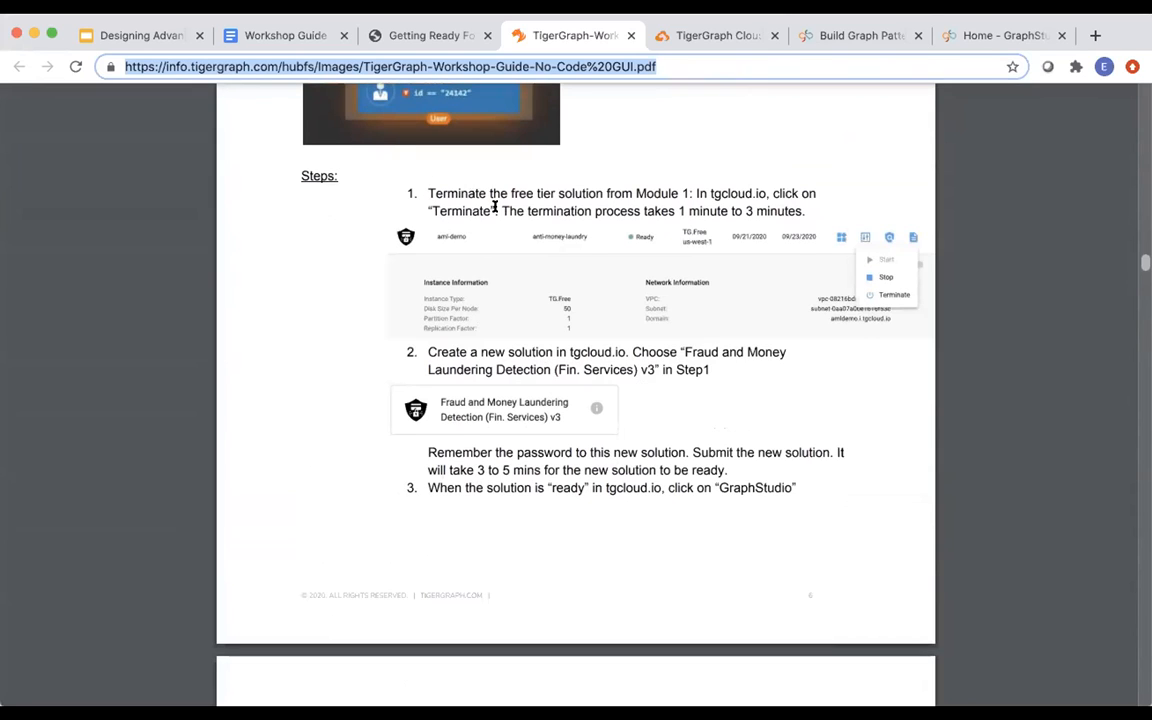
Read through Module 2 steps 1–12, ending at running the pattern.
{"action": "scroll", "coordinate": [494, 207], "scroll_direction": "down", "scroll_amount": 1}
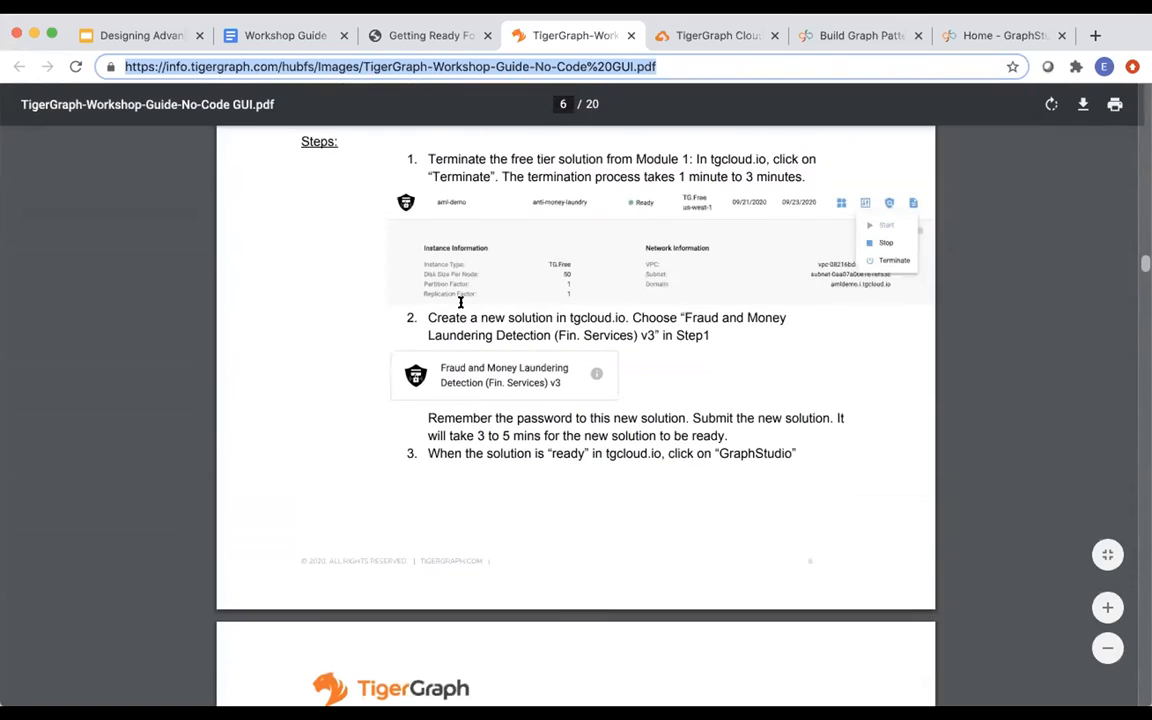
{"action": "scroll", "coordinate": [460, 303], "scroll_direction": "down", "scroll_amount": 1}
{"action": "scroll", "coordinate": [460, 303], "scroll_direction": "down", "scroll_amount": 2}
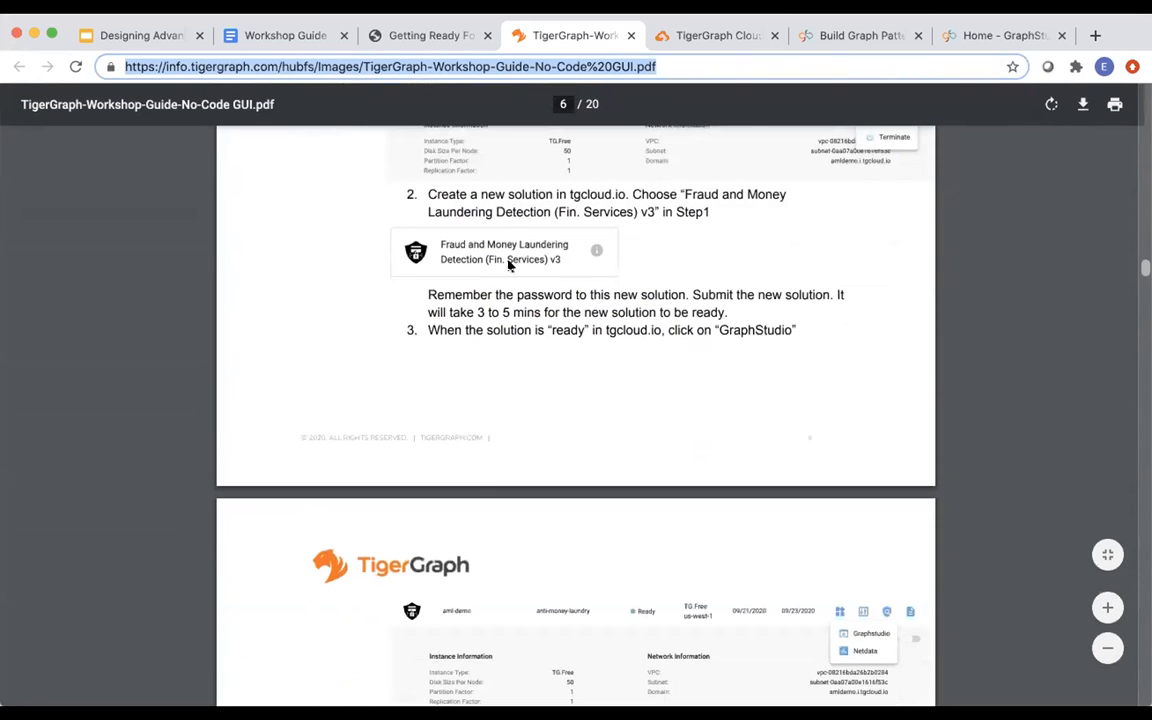
{"action": "scroll", "coordinate": [558, 287], "scroll_direction": "down", "scroll_amount": 3}
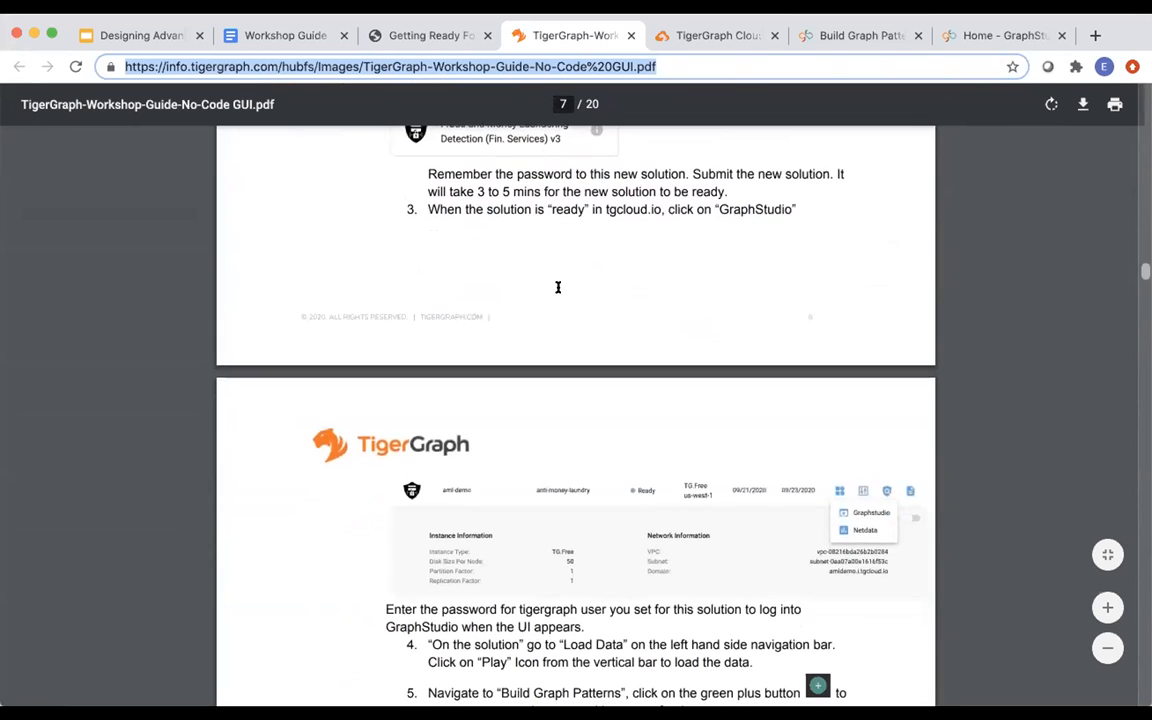
{"action": "scroll", "coordinate": [558, 287], "scroll_direction": "down", "scroll_amount": 11}
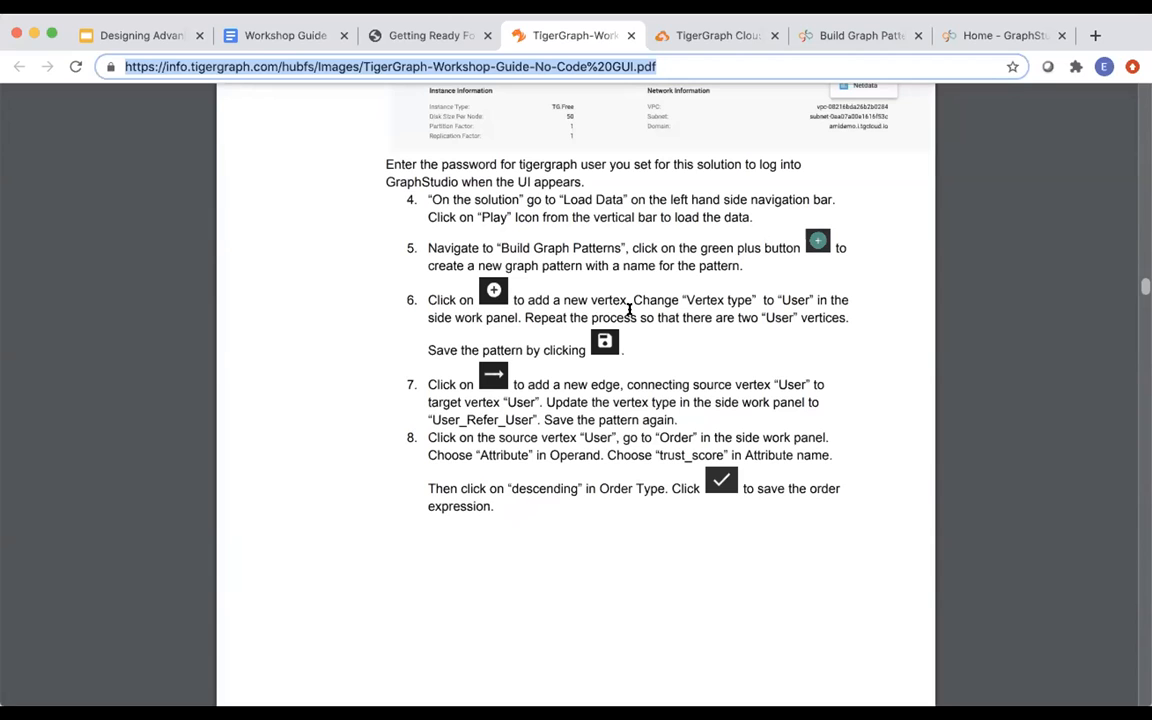
{"action": "scroll", "coordinate": [629, 311], "scroll_direction": "down", "scroll_amount": 5}
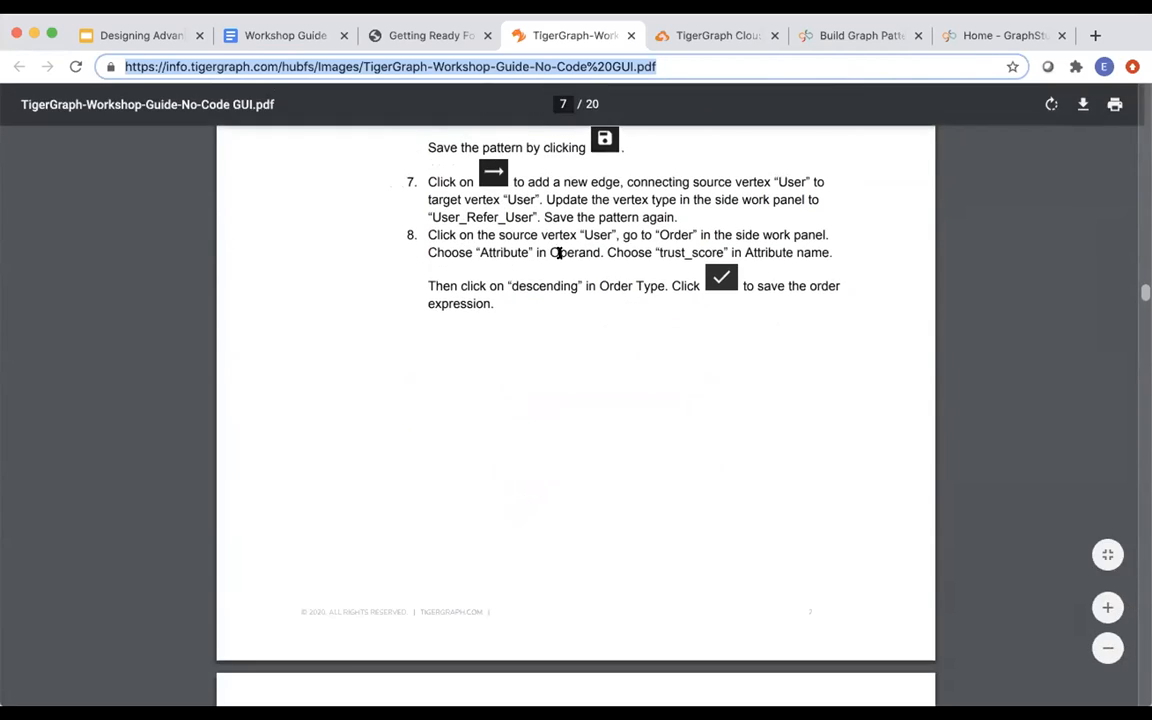
{"action": "scroll", "coordinate": [548, 275], "scroll_direction": "down", "scroll_amount": 2}
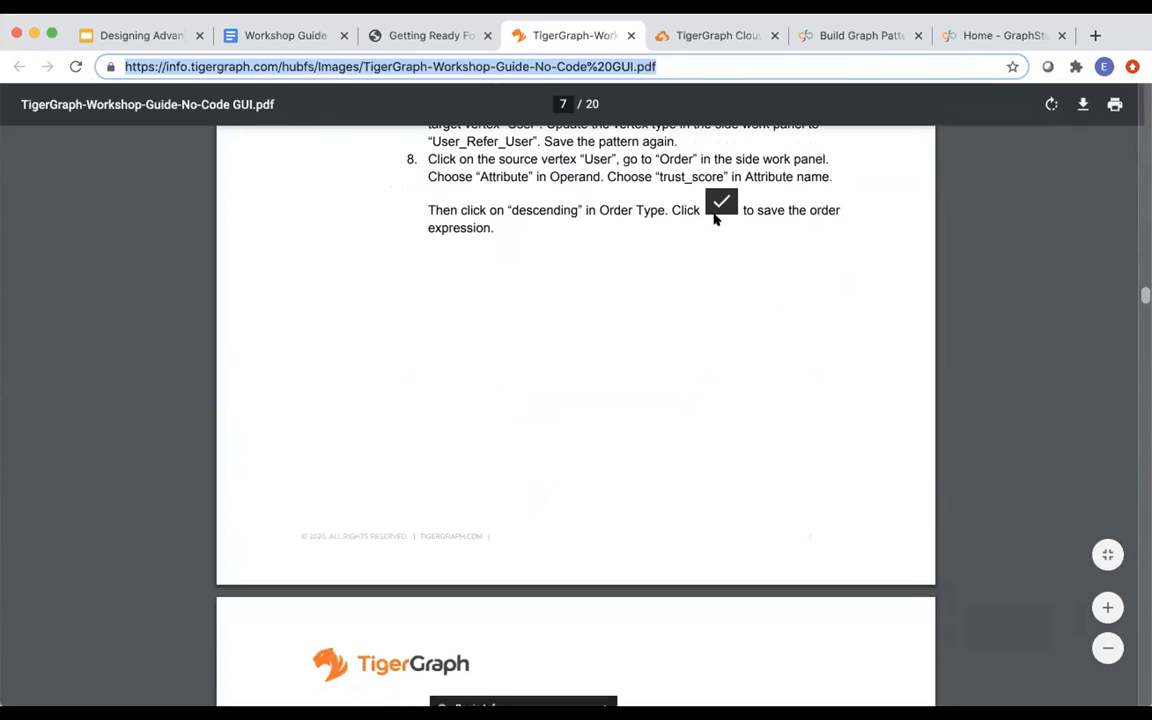
{"action": "scroll", "coordinate": [597, 249], "scroll_direction": "down", "scroll_amount": 12}
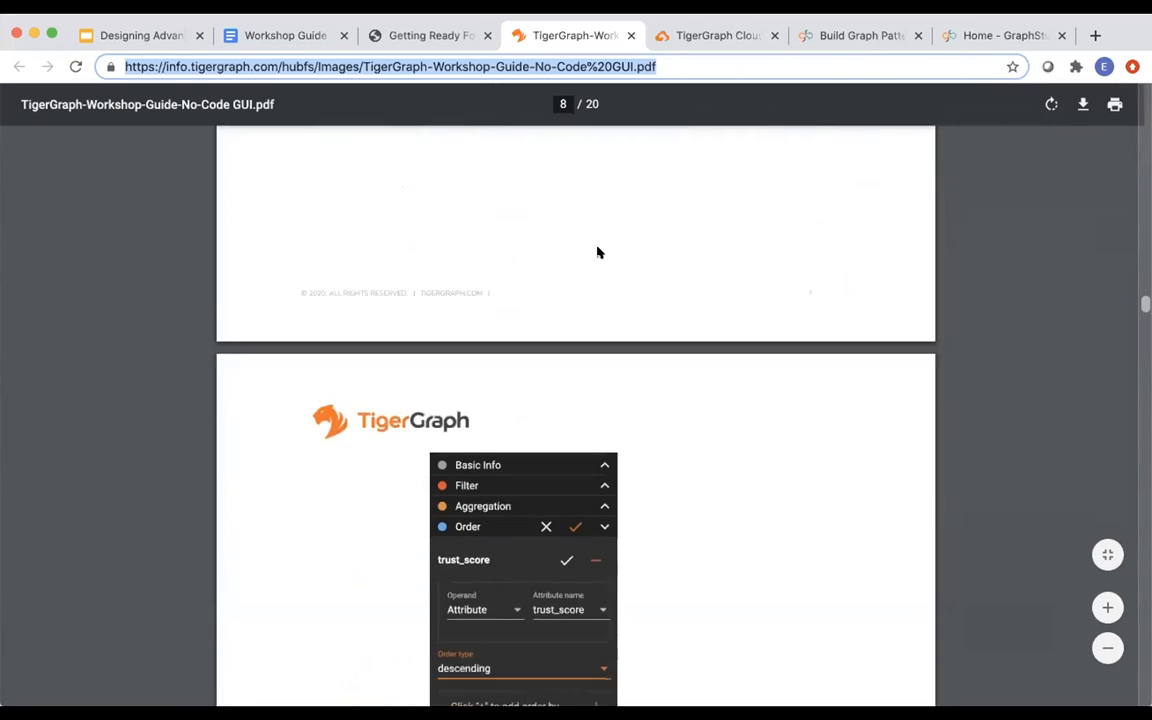
{"action": "scroll", "coordinate": [600, 252], "scroll_direction": "down", "scroll_amount": 8}
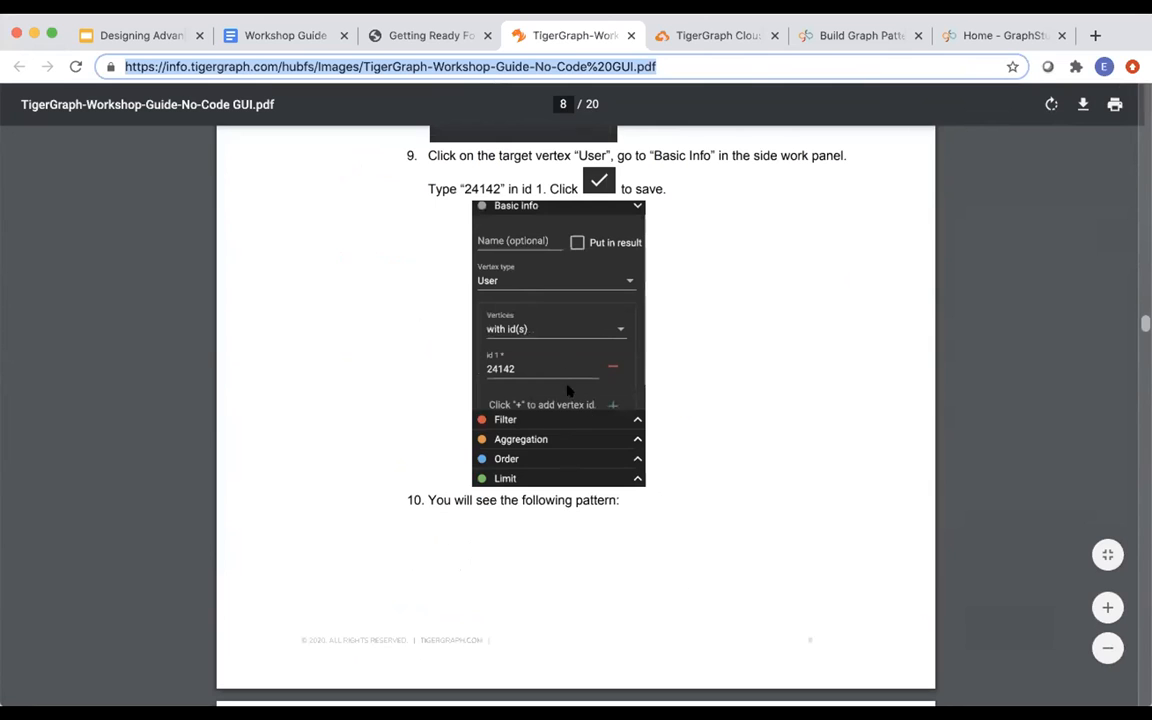
{"action": "scroll", "coordinate": [543, 429], "scroll_direction": "down", "scroll_amount": 16}
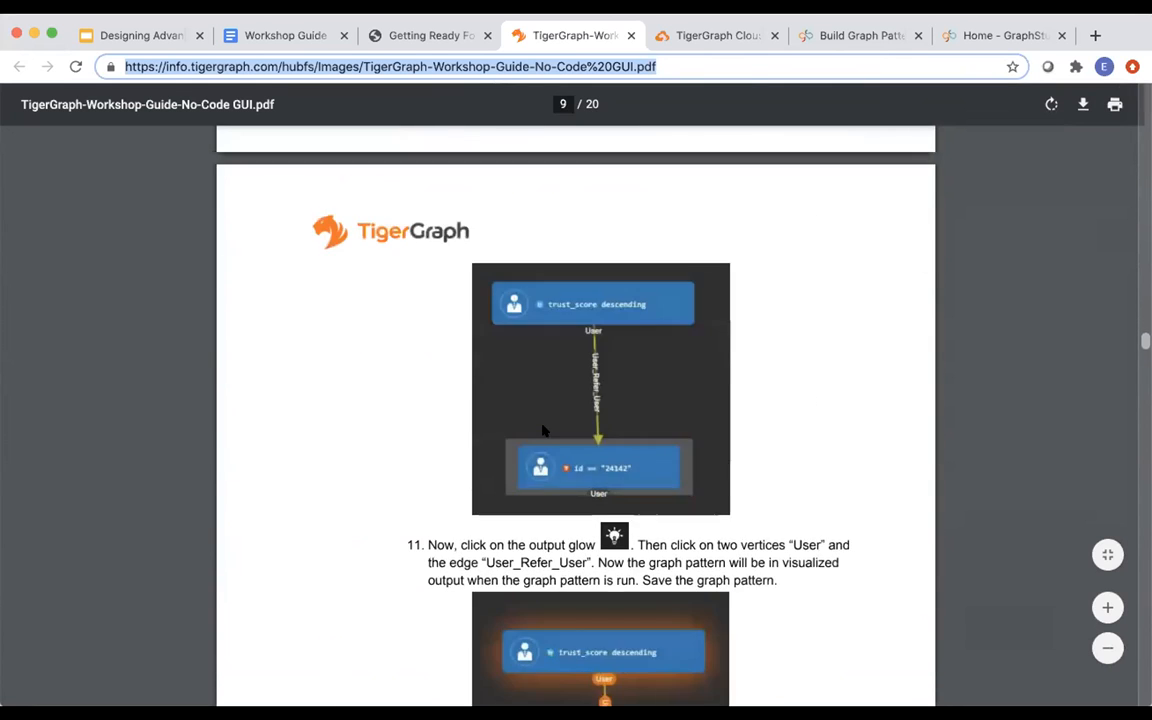
{"action": "scroll", "coordinate": [543, 429], "scroll_direction": "down", "scroll_amount": 10}
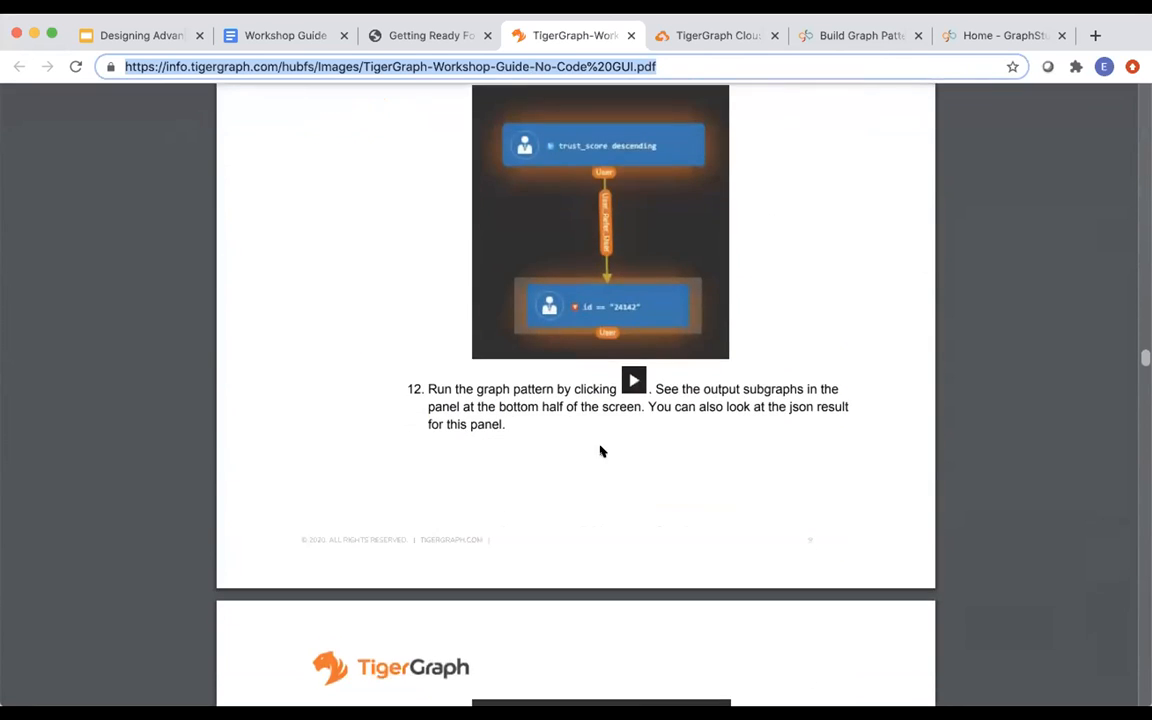
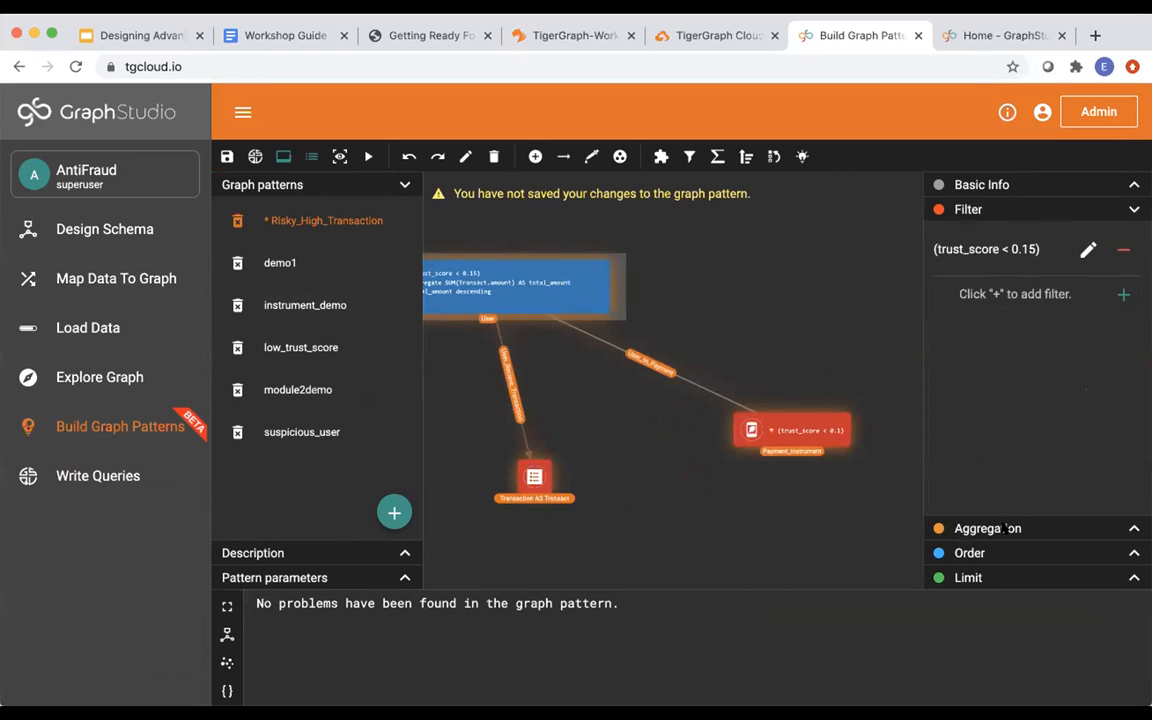
{"action": "left_click", "coordinate": [1000, 528]}
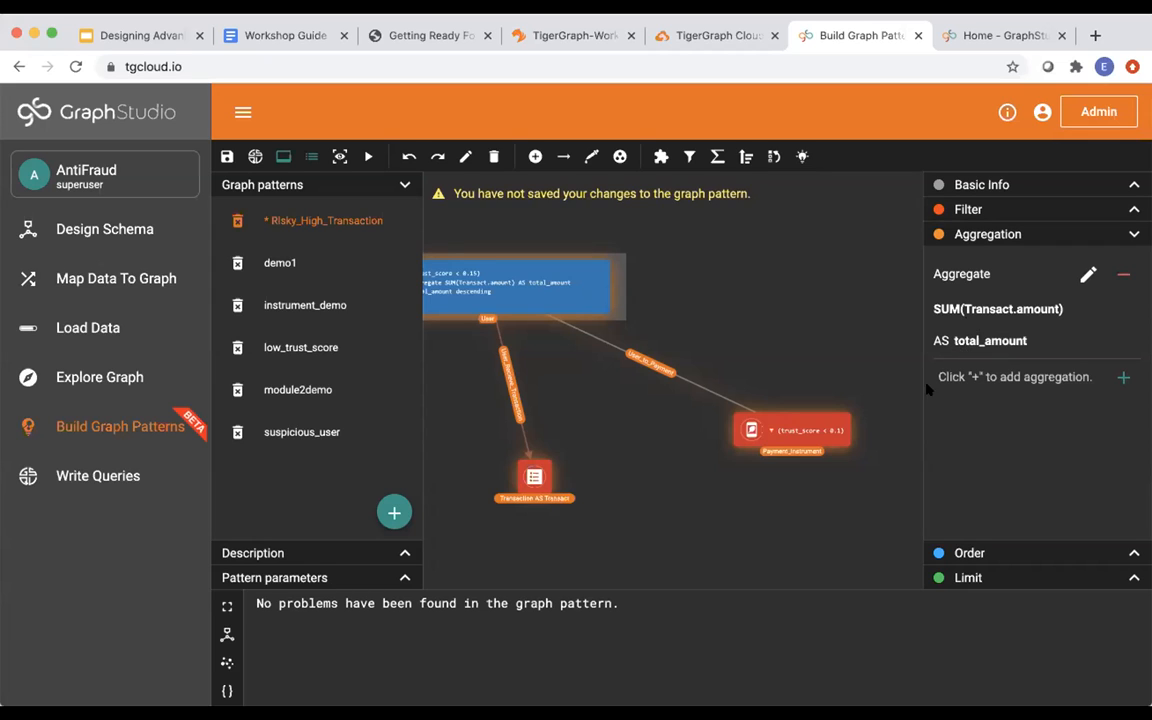
{"action": "left_click", "coordinate": [970, 553]}
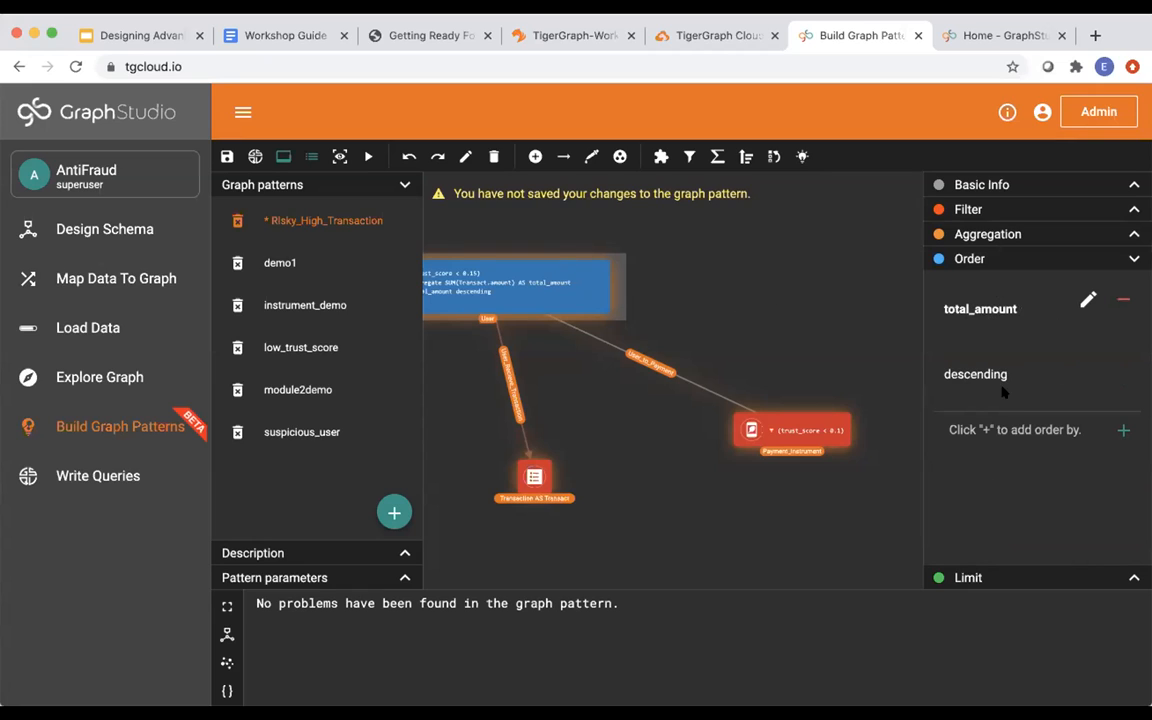
{"action": "left_click", "coordinate": [1019, 578]}
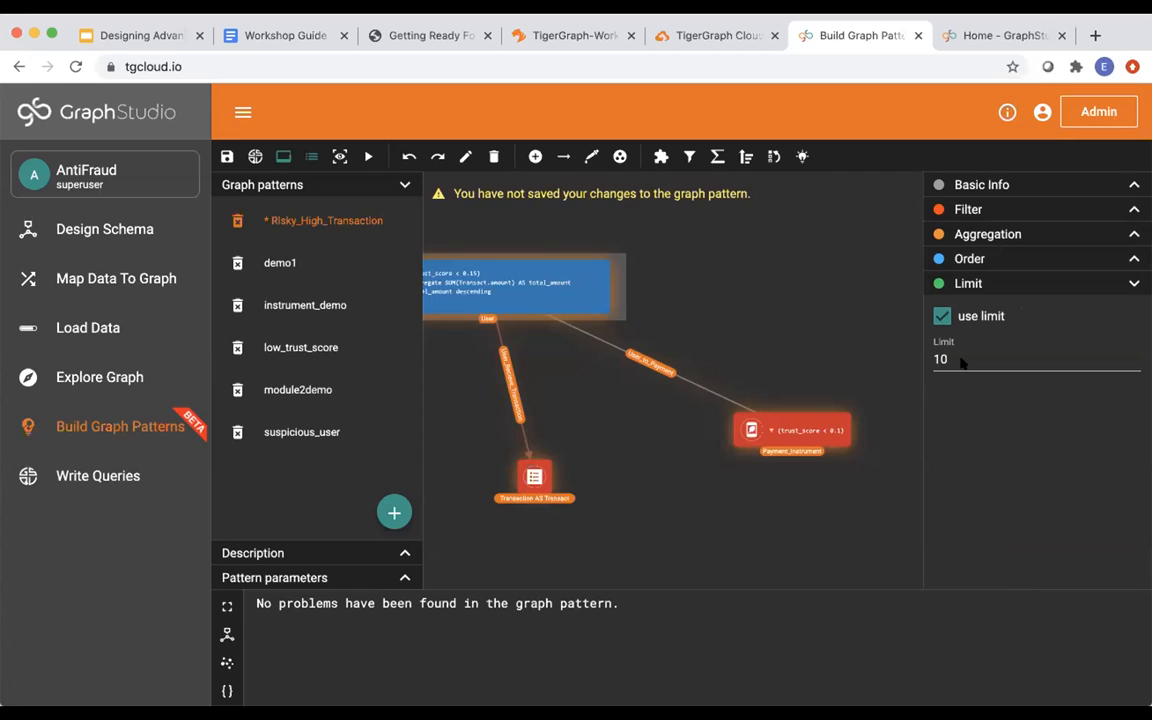
{"action": "left_click", "coordinate": [785, 440]}
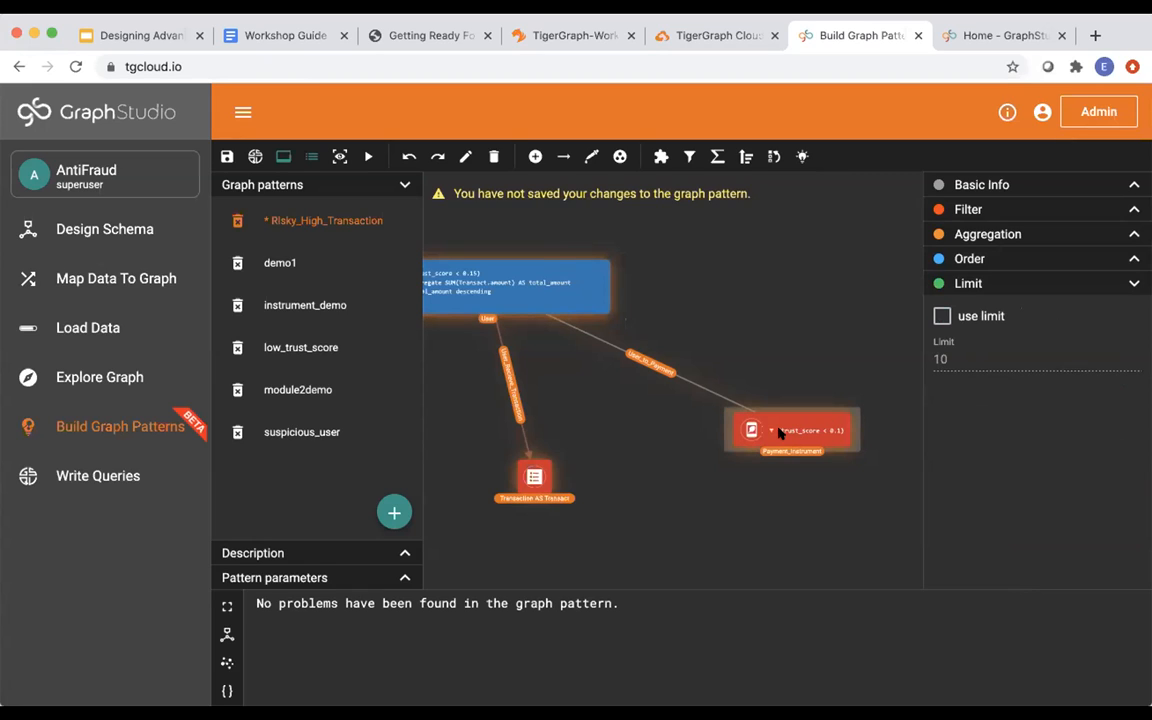
{"action": "left_click", "coordinate": [1010, 213]}
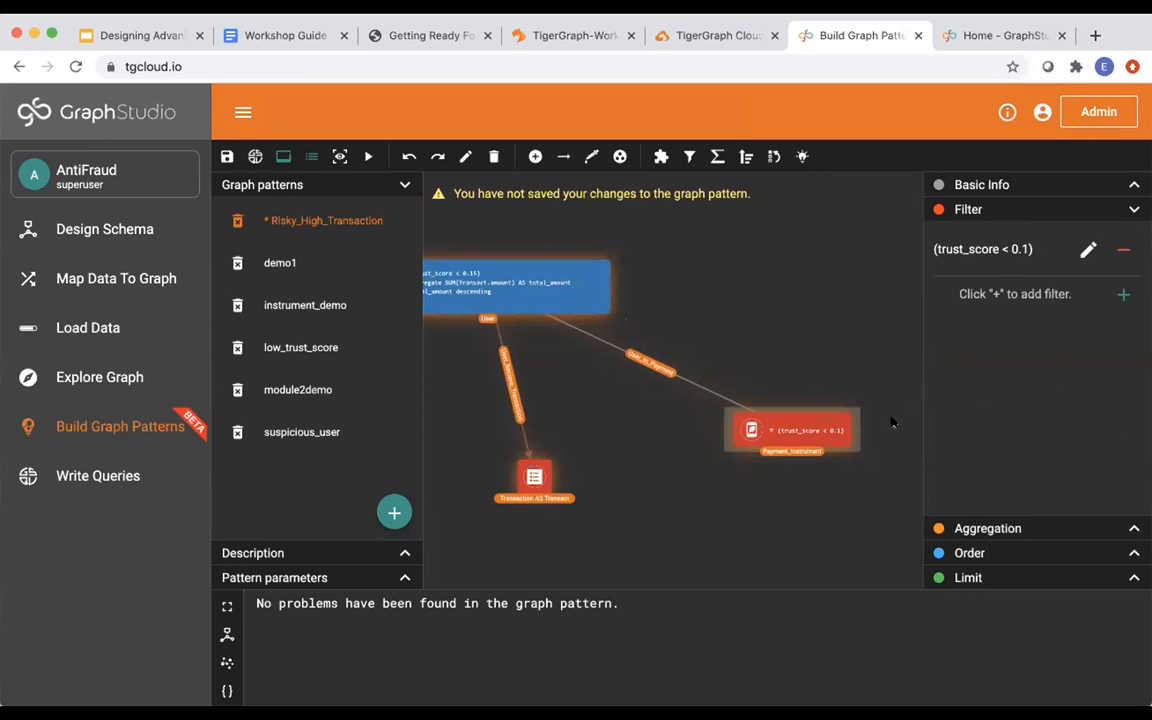
{"action": "left_click", "coordinate": [533, 479]}
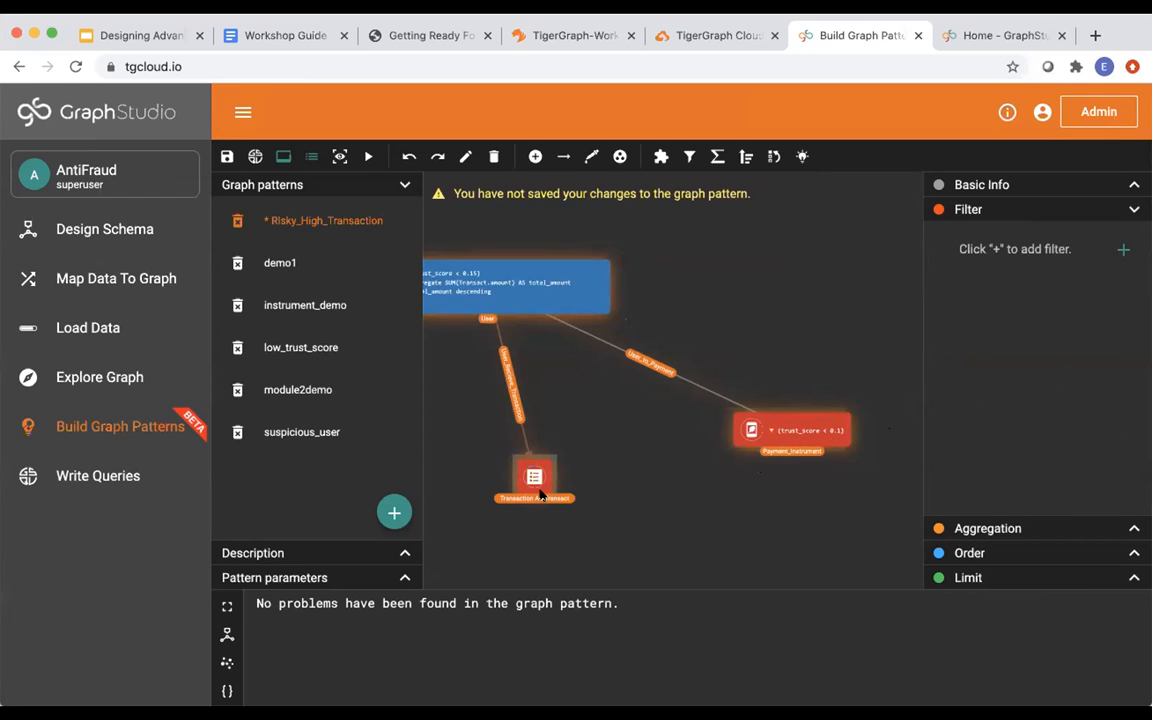
{"action": "left_click", "coordinate": [1000, 185]}
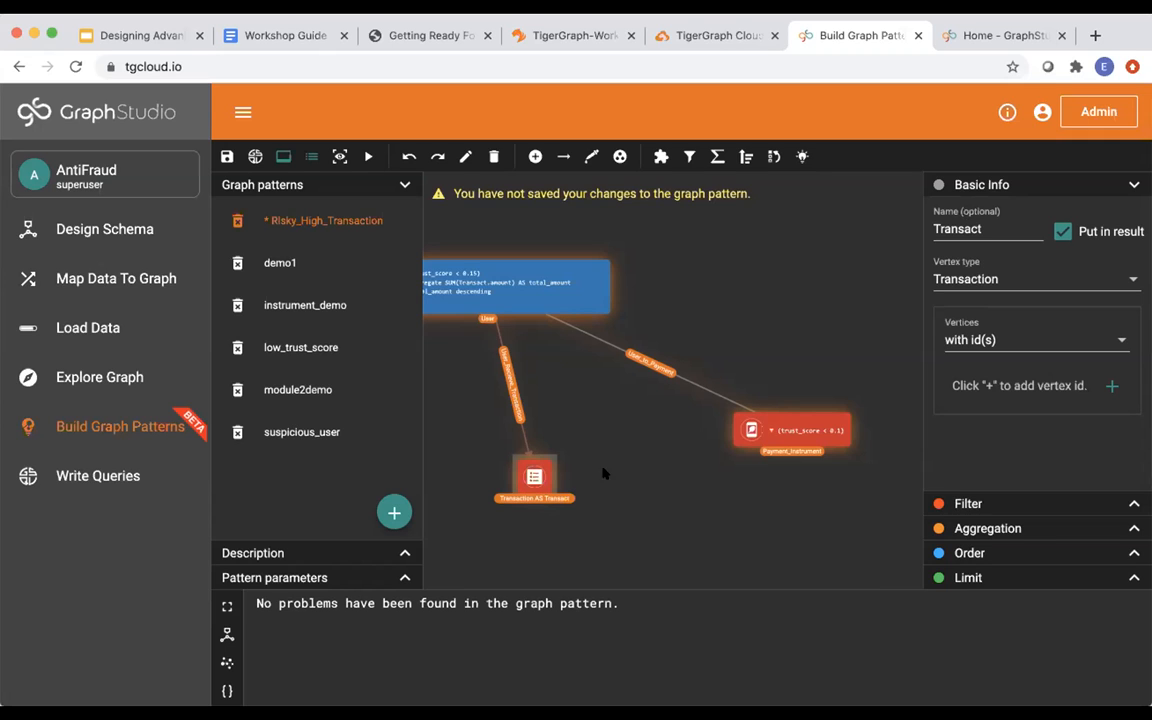
Reposition the User and Transaction nodes, then save and run the Risky_High_Transaction pattern.
{"action": "left_click_drag", "start_coordinate": [600, 288], "coordinate": [689, 288]}
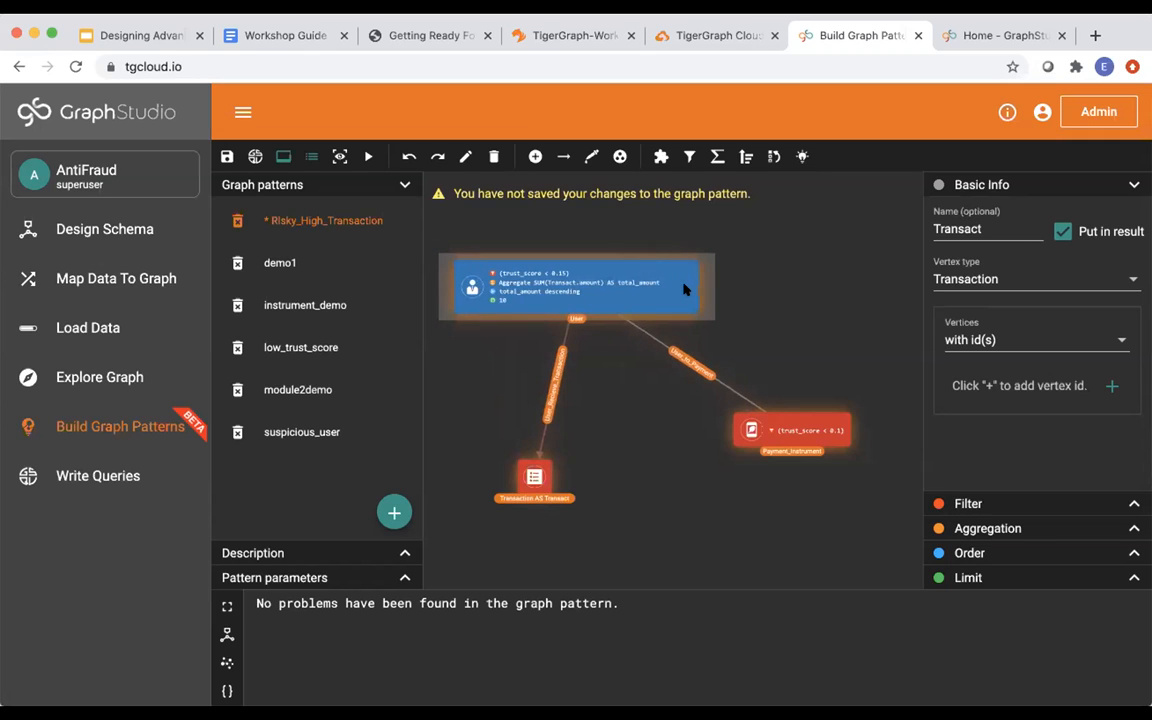
{"action": "left_click", "coordinate": [785, 432]}
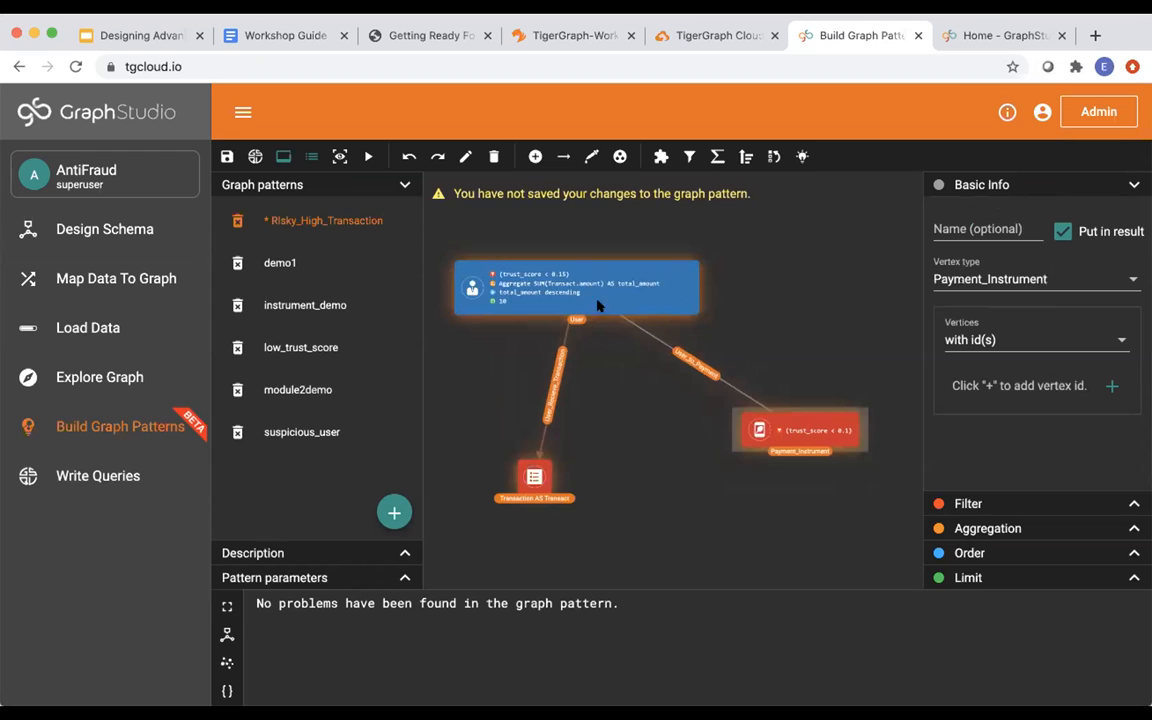
{"action": "left_click_drag", "start_coordinate": [524, 477], "coordinate": [572, 466]}
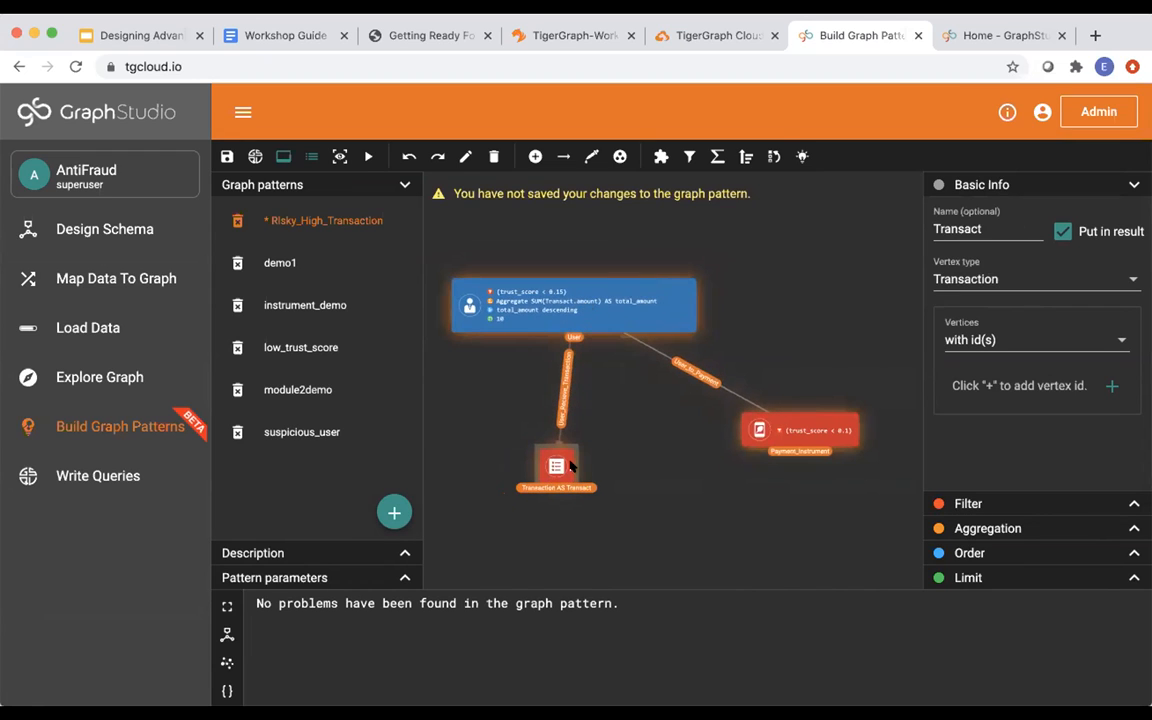
{"action": "left_click", "coordinate": [227, 157]}
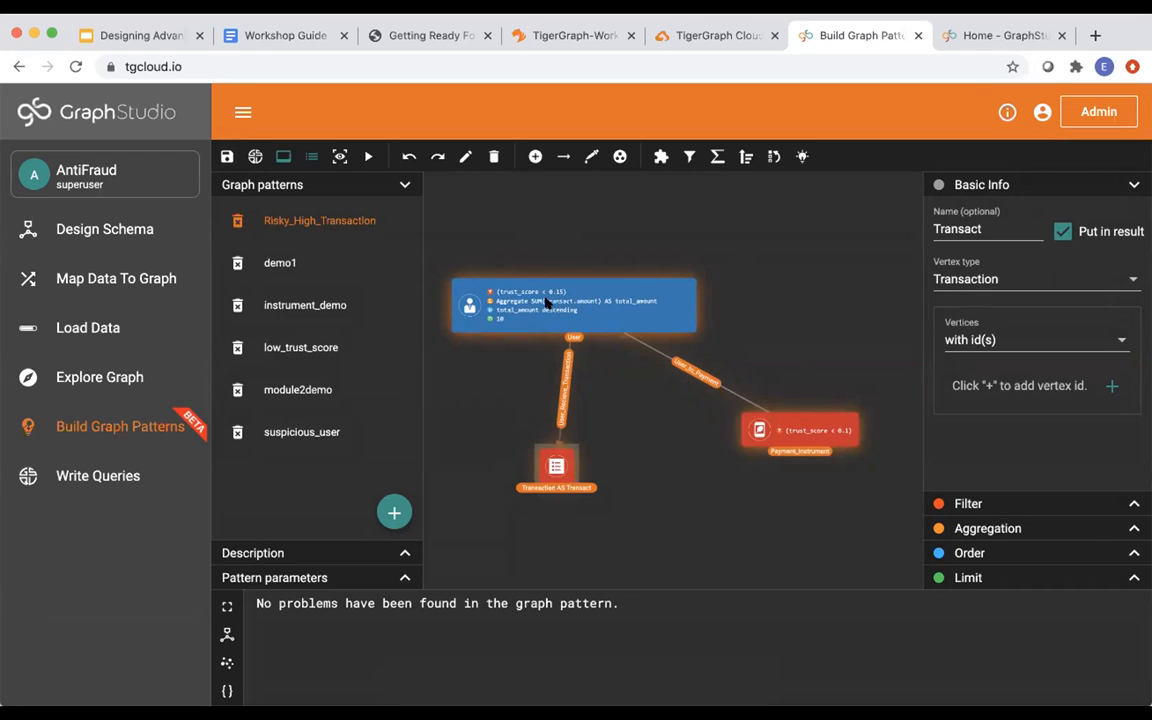
{"action": "left_click", "coordinate": [367, 157]}
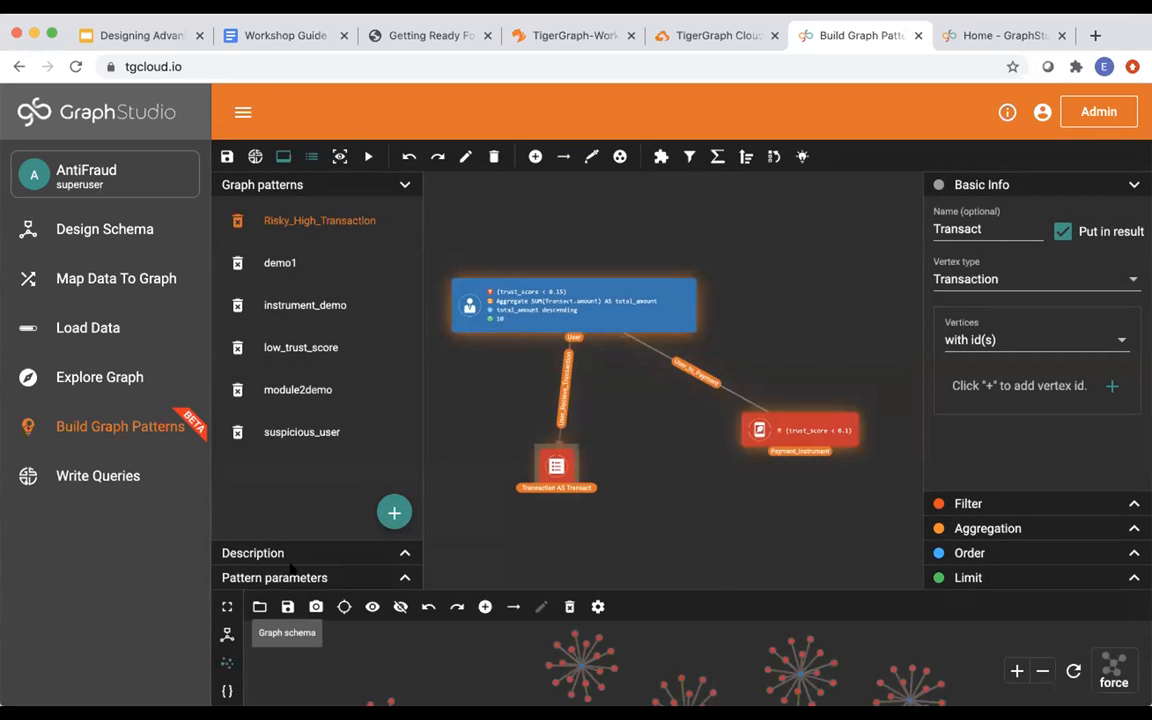
{"action": "left_click", "coordinate": [227, 607]}
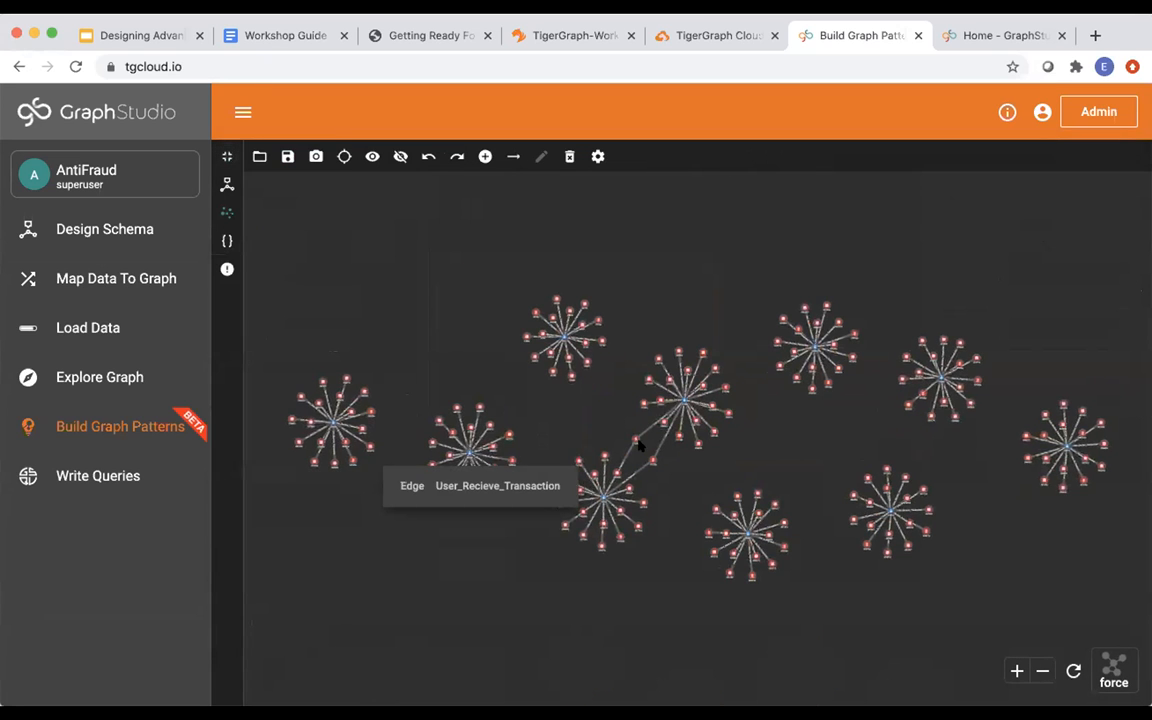
{"action": "mouse_move", "coordinate": [687, 403]}
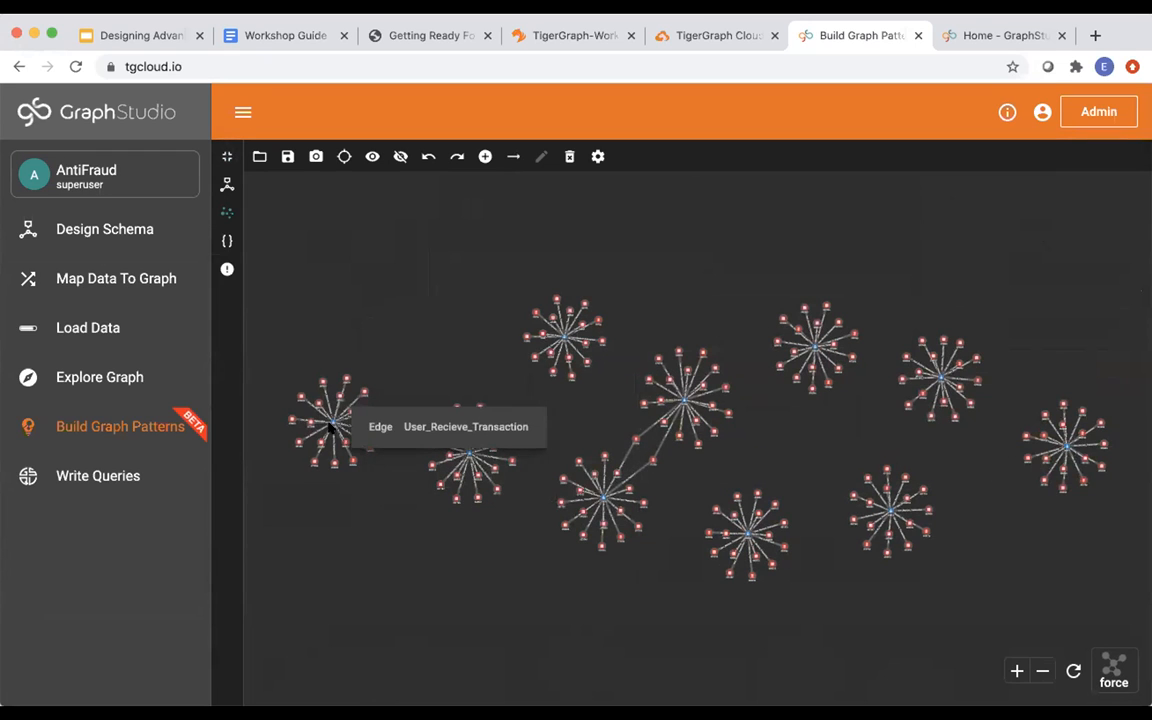
{"action": "scroll", "coordinate": [470, 457], "scroll_direction": "up", "scroll_amount": 5}
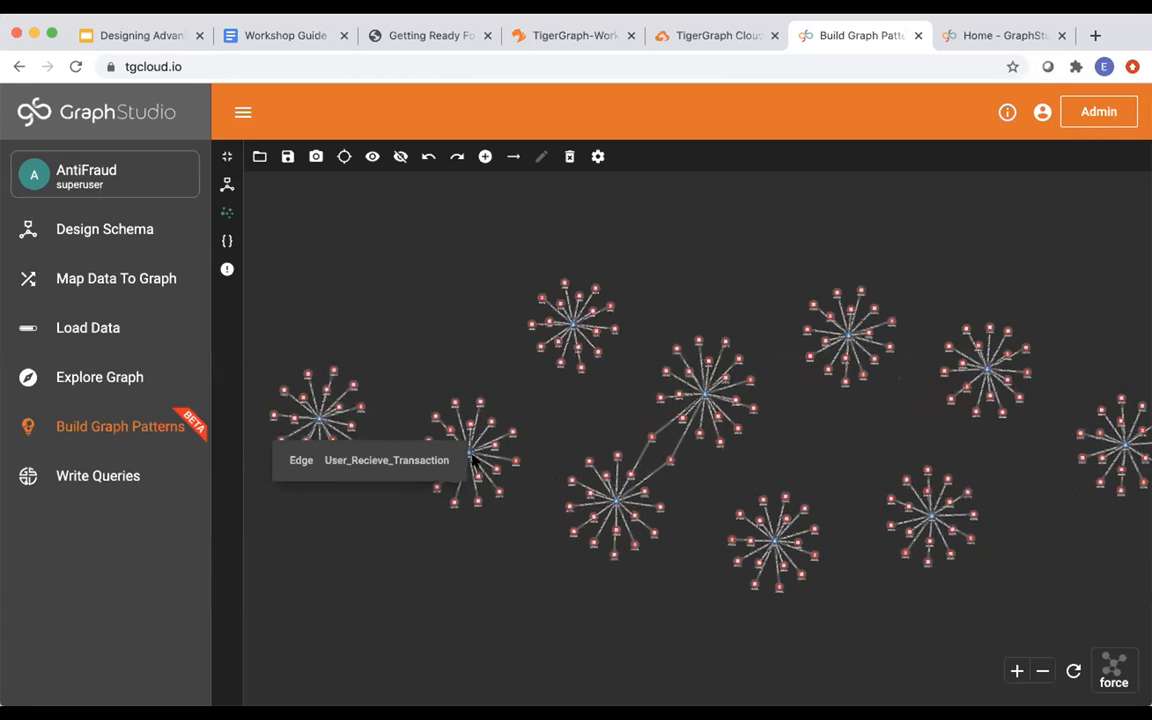
{"action": "scroll", "coordinate": [470, 457], "scroll_direction": "up", "scroll_amount": 5}
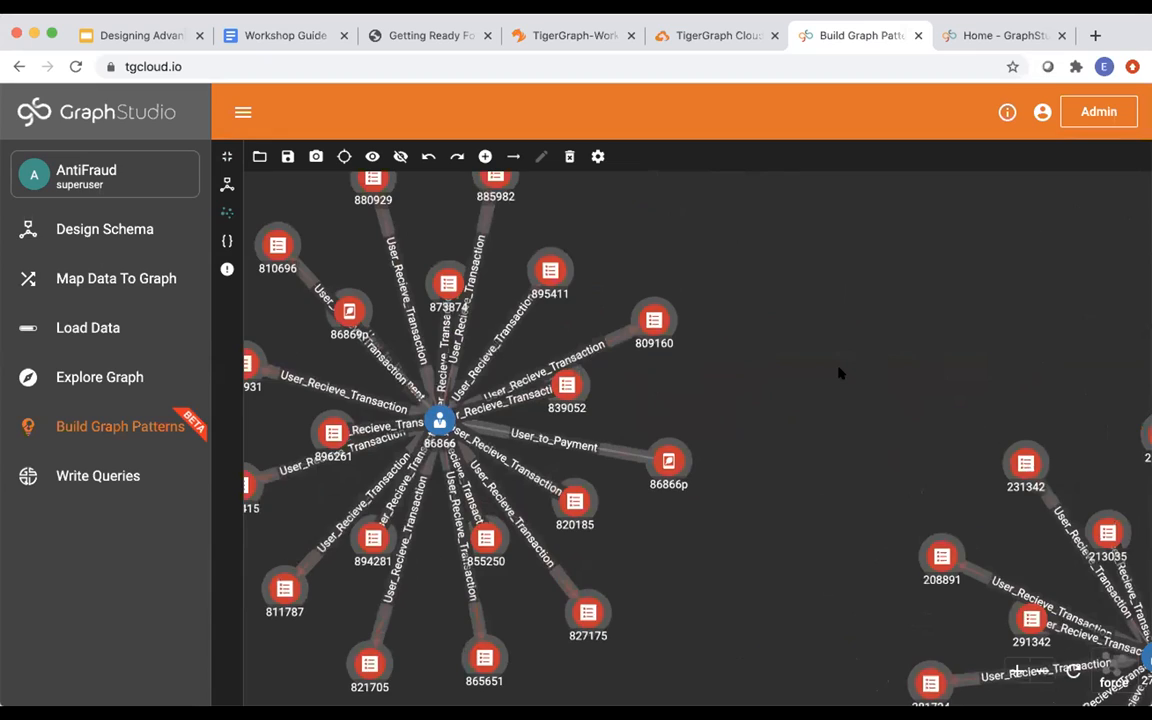
{"action": "scroll", "coordinate": [843, 373], "scroll_direction": "down", "scroll_amount": 5}
{"action": "scroll", "coordinate": [848, 372], "scroll_direction": "down", "scroll_amount": 2}
{"action": "left_click_drag", "start_coordinate": [868, 347], "coordinate": [639, 363]}
{"action": "scroll", "coordinate": [639, 363], "scroll_direction": "down", "scroll_amount": 3}
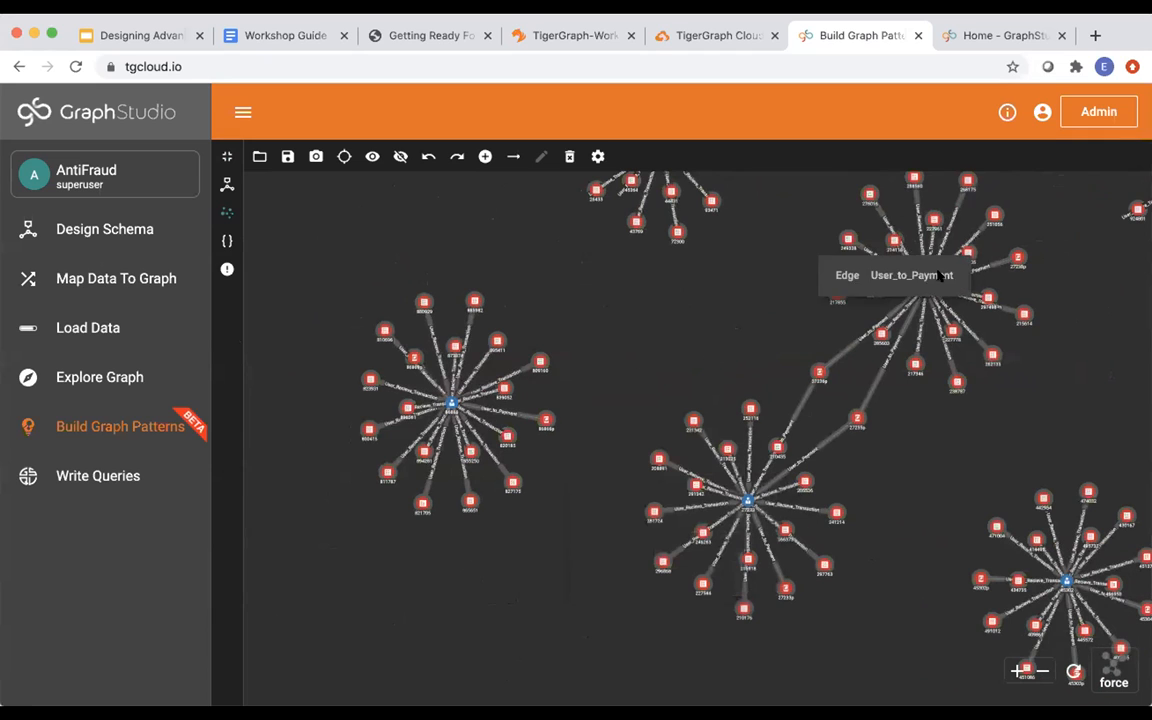
{"action": "mouse_move", "coordinate": [925, 287]}
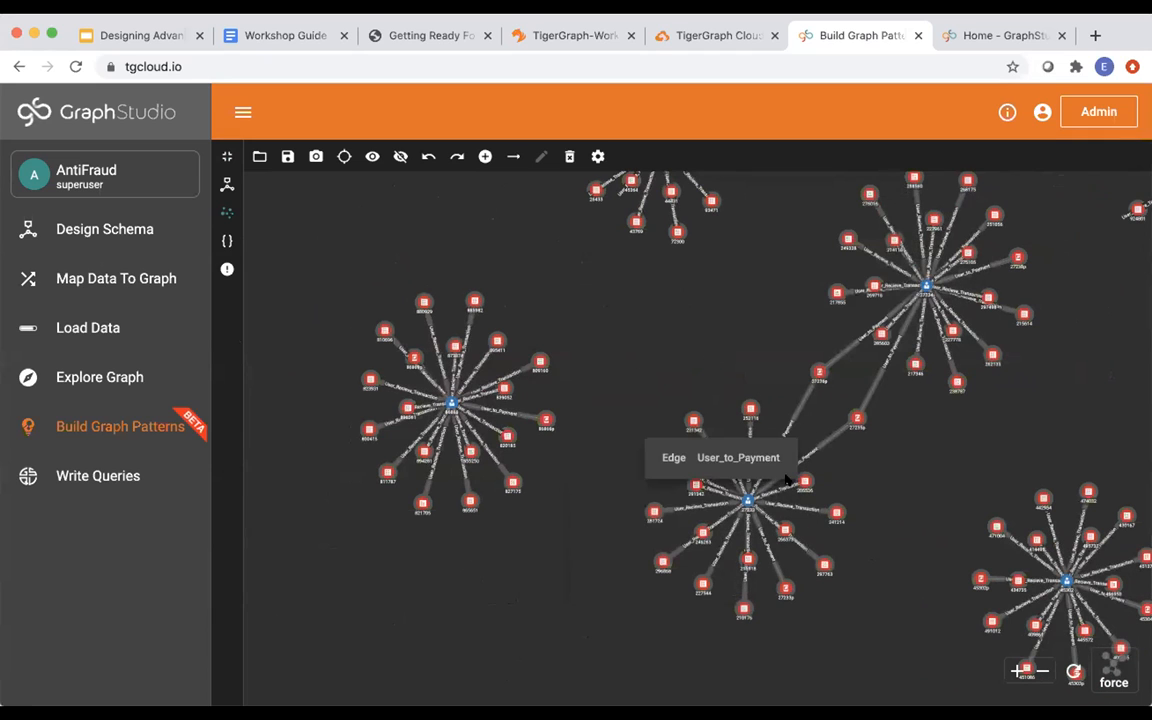
{"action": "mouse_move", "coordinate": [745, 500]}
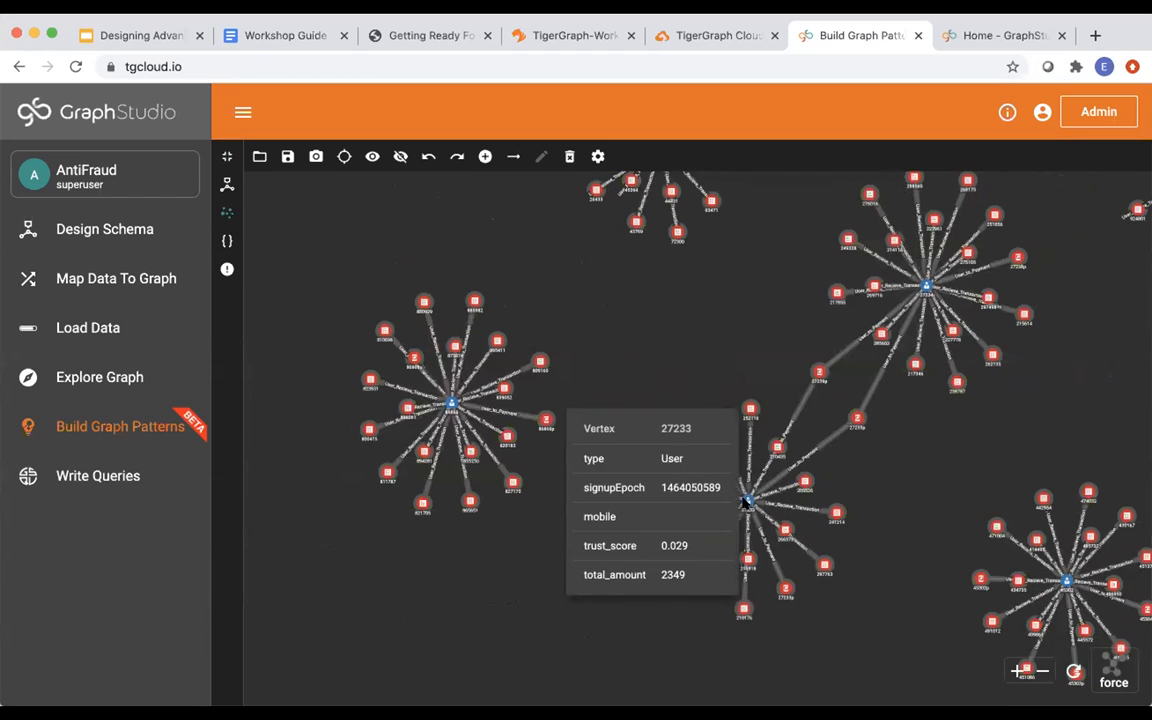
{"action": "mouse_move", "coordinate": [855, 416]}
{"action": "mouse_move", "coordinate": [817, 374]}
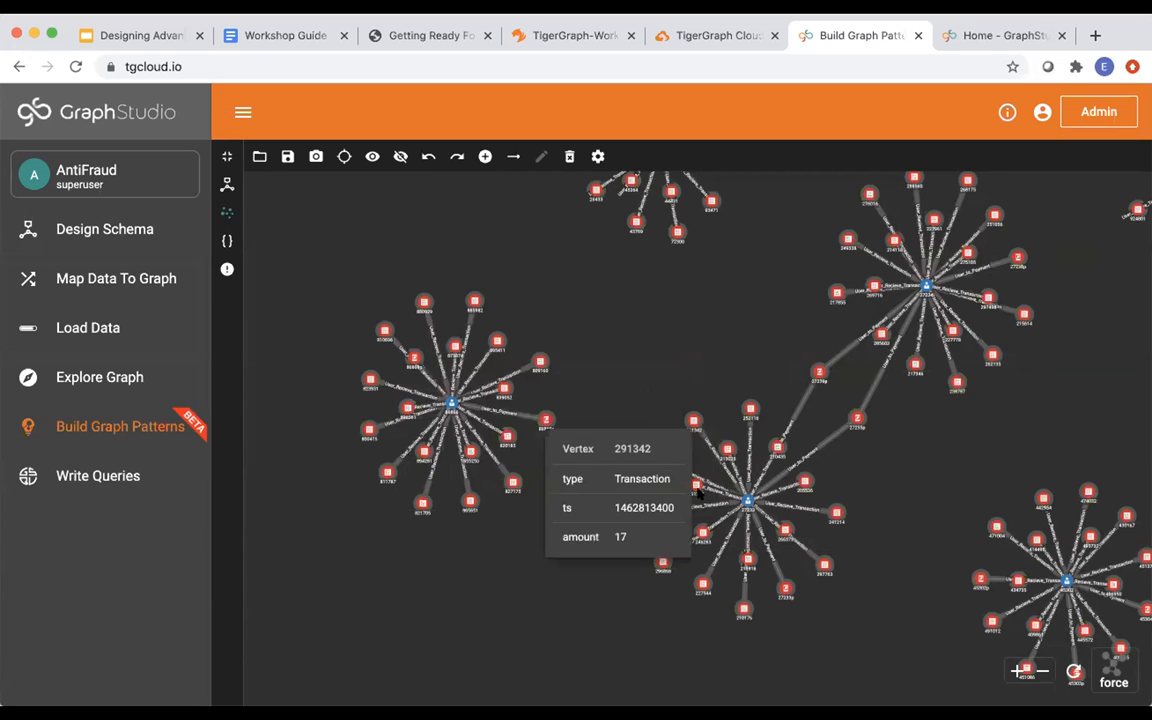
{"action": "scroll", "coordinate": [655, 352], "scroll_direction": "down", "scroll_amount": 5}
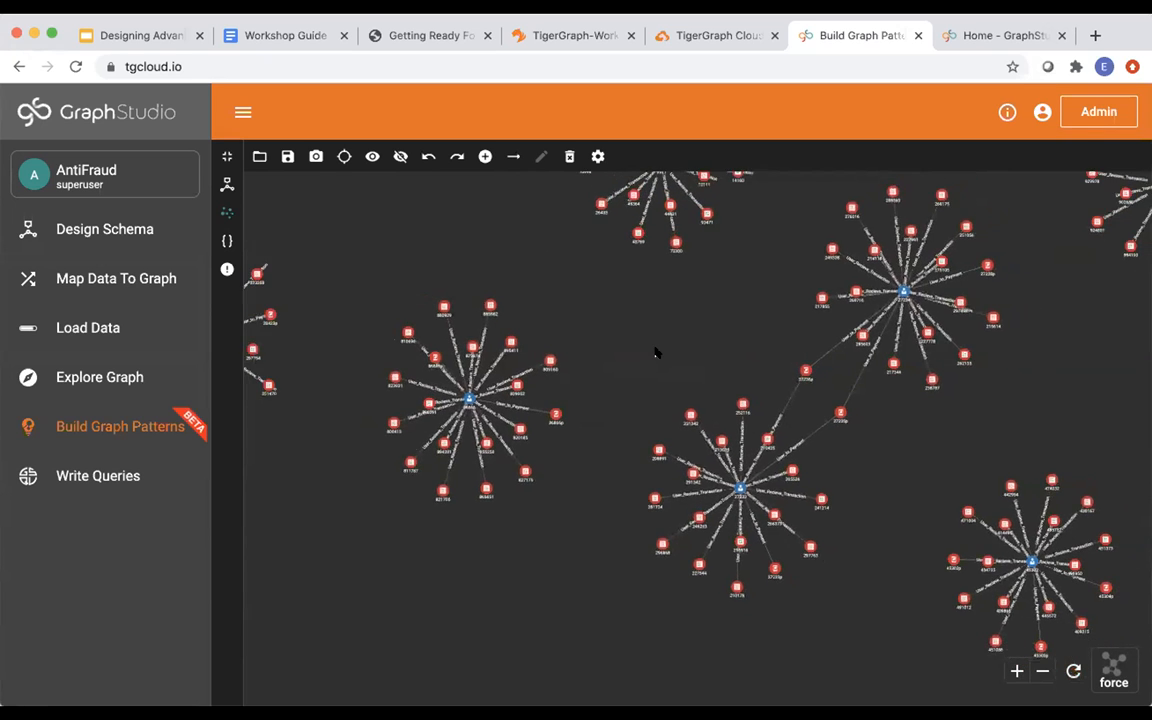
{"action": "scroll", "coordinate": [655, 352], "scroll_direction": "down", "scroll_amount": 2}
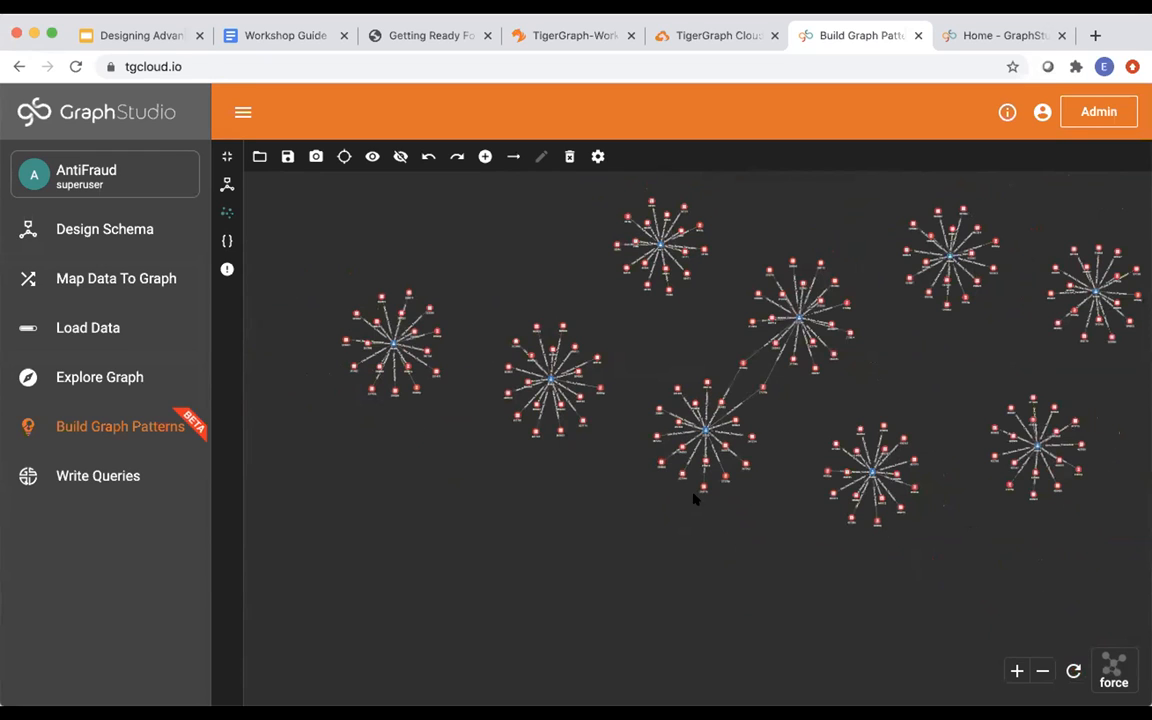
{"action": "mouse_move", "coordinate": [869, 487]}
{"action": "left_click", "coordinate": [227, 157]}
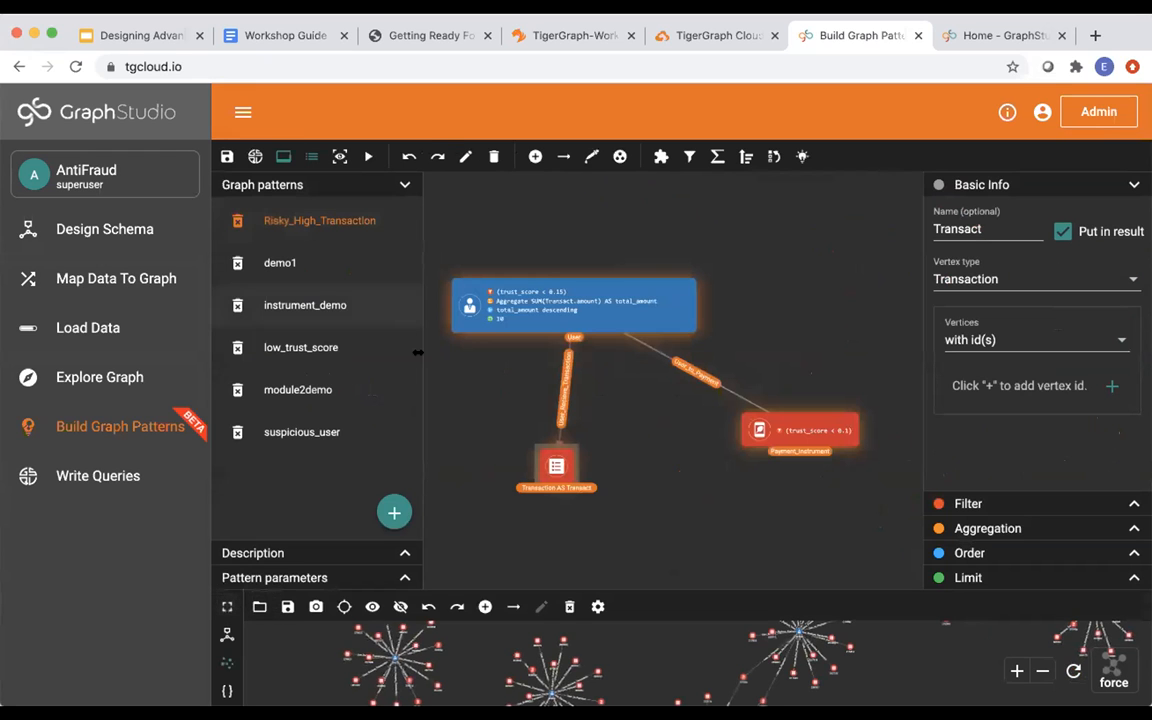
Clear the selection and add a new empty graph pattern named module3demo.
{"action": "left_click", "coordinate": [476, 453]}
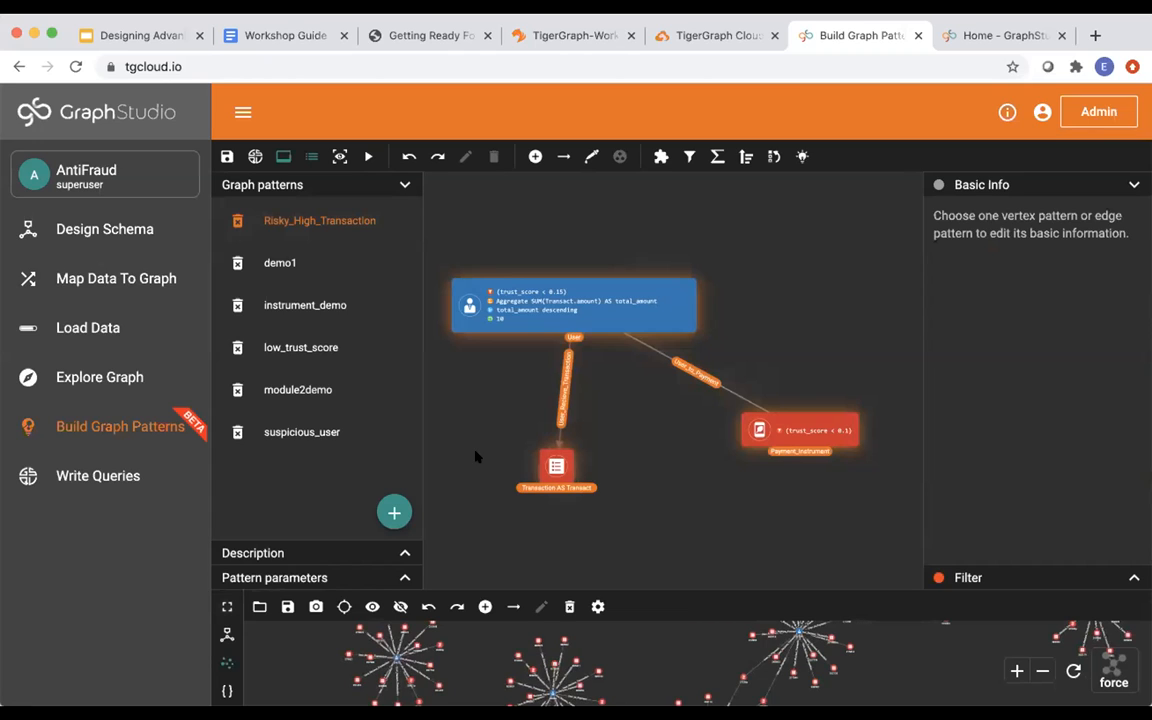
{"action": "left_click", "coordinate": [396, 512]}
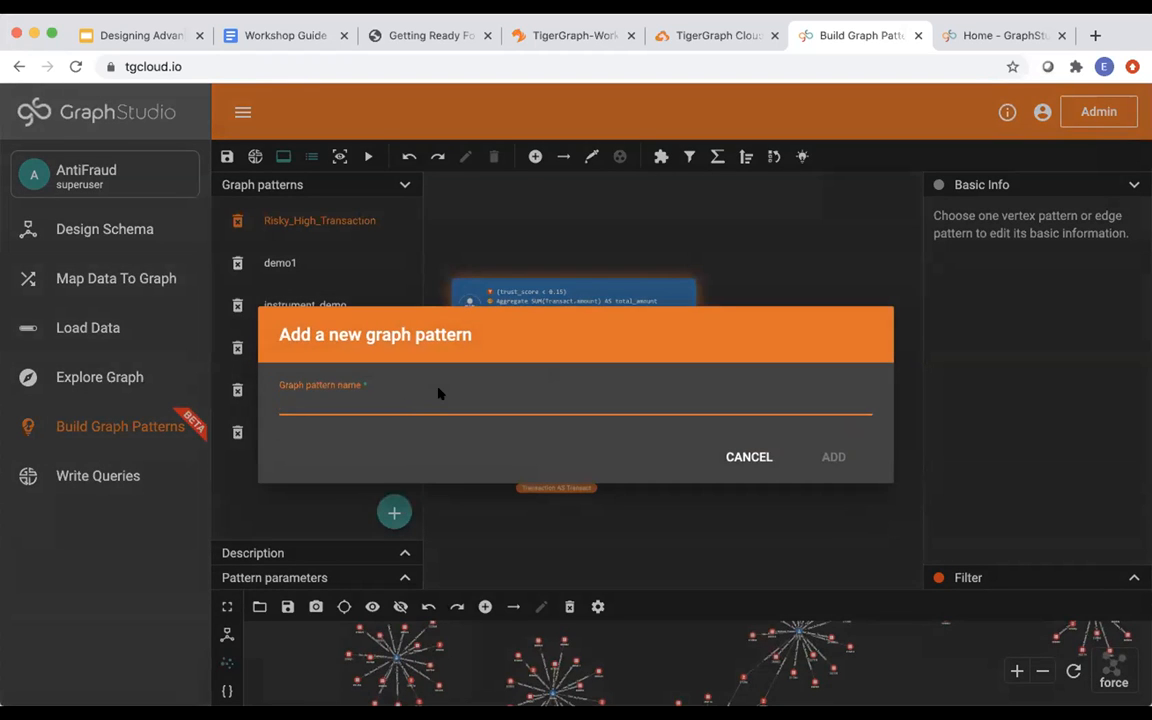
{"action": "type", "text": "t"}
{"action": "type", "text": "mo"}
{"action": "type", "text": "dule3demo"}
{"action": "left_click", "coordinate": [825, 457]}
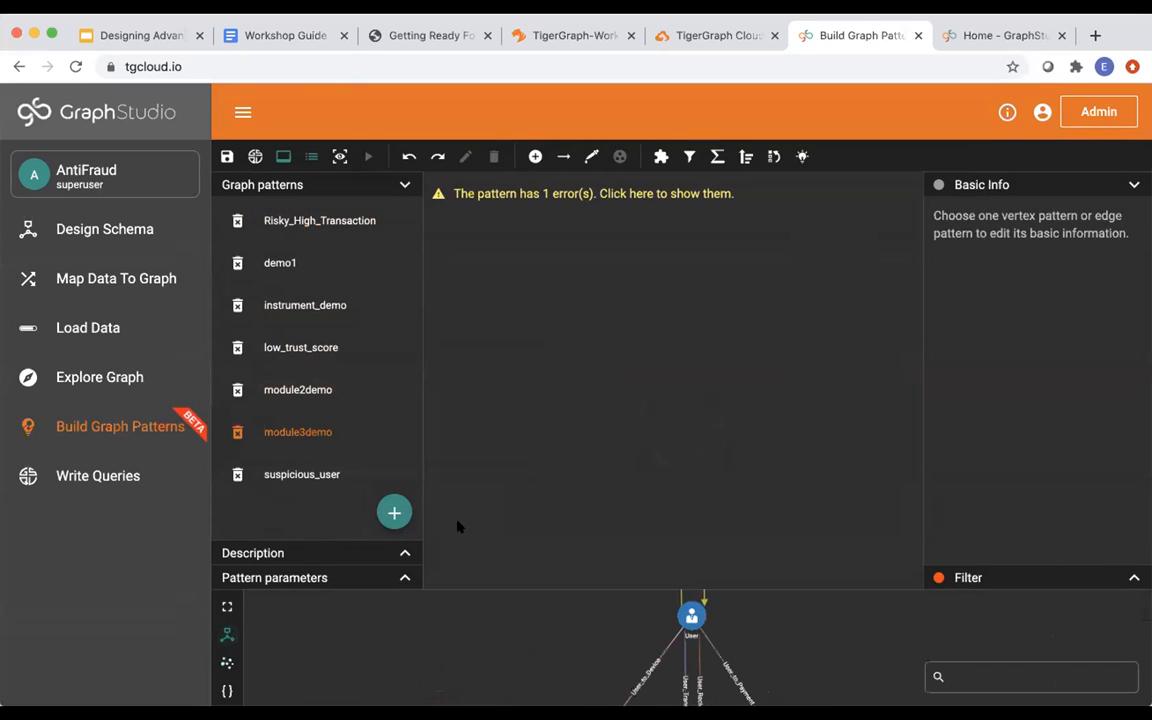
Enlarge the schema preview and pick the User_to_Payment edge into the pattern.
{"action": "left_click_drag", "start_coordinate": [494, 569], "coordinate": [501, 534]}
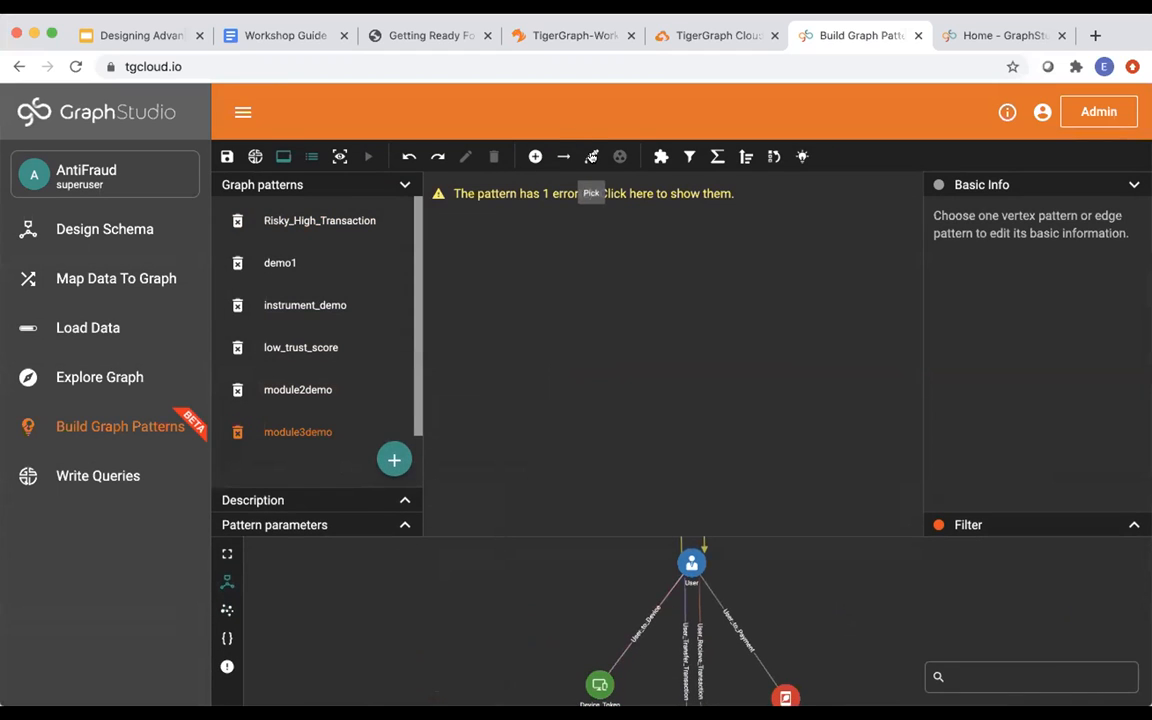
{"action": "left_click", "coordinate": [591, 156]}
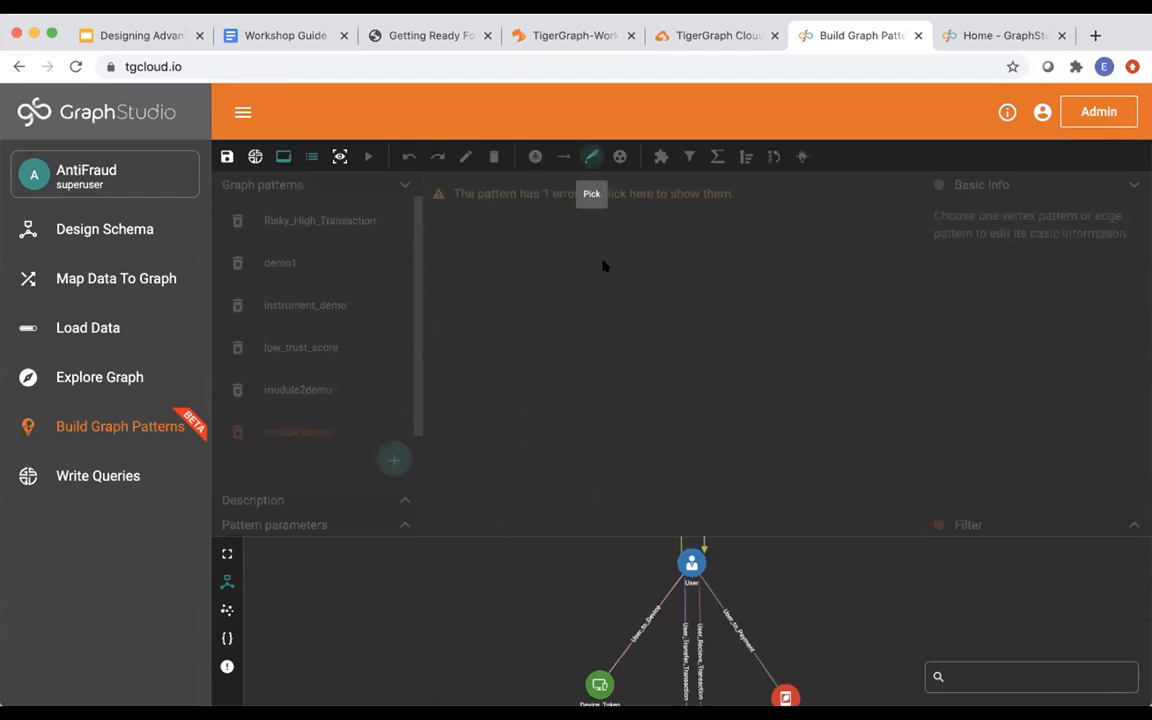
{"action": "left_click", "coordinate": [733, 600]}
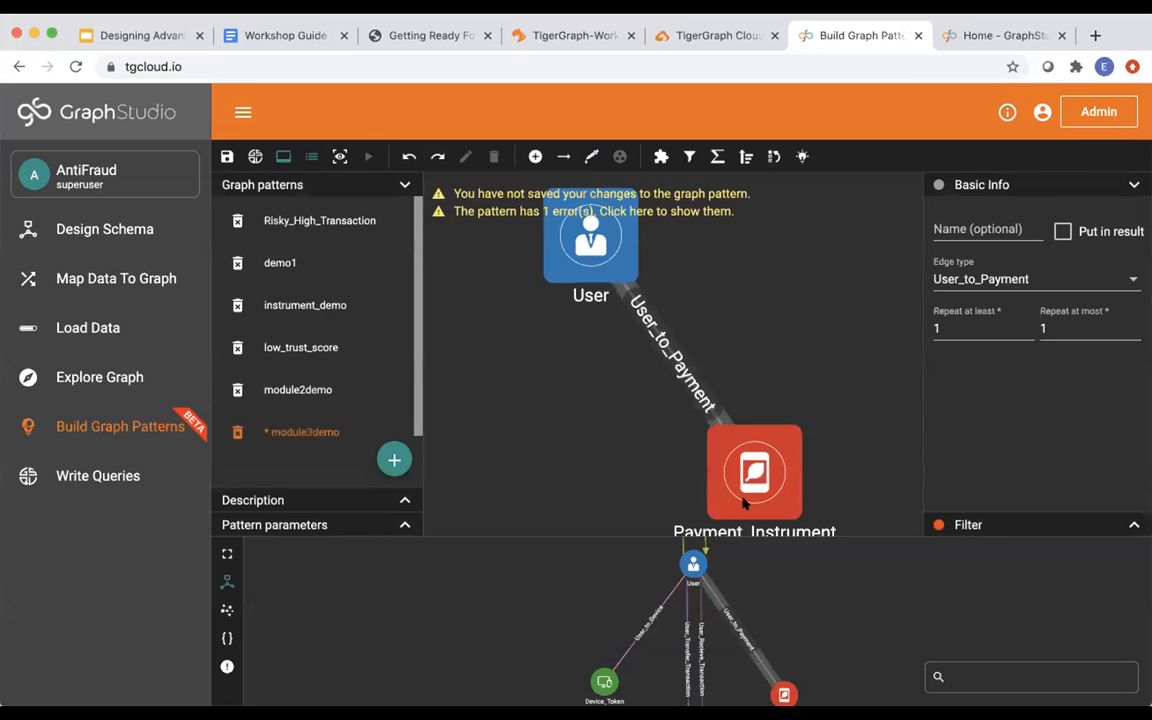
Arrange User and Payment_Instrument side by side in a level row.
{"action": "left_click", "coordinate": [877, 324]}
{"action": "left_click_drag", "start_coordinate": [588, 250], "coordinate": [610, 286]}
{"action": "scroll", "coordinate": [609, 318], "scroll_direction": "down", "scroll_amount": 2}
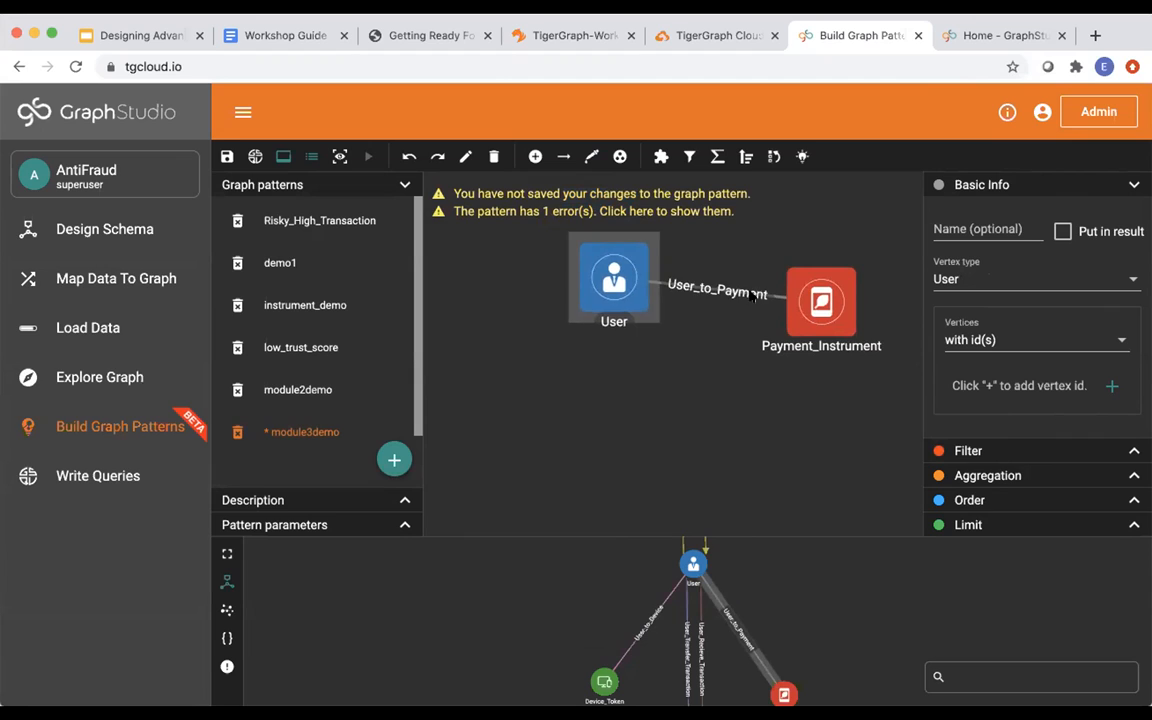
{"action": "left_click_drag", "start_coordinate": [815, 294], "coordinate": [841, 269]}
{"action": "mouse_move", "coordinate": [616, 282]}
{"action": "left_mouse_down"}
{"action": "mouse_move", "coordinate": [652, 281]}
{"action": "mouse_move", "coordinate": [638, 282]}
{"action": "left_mouse_up"}
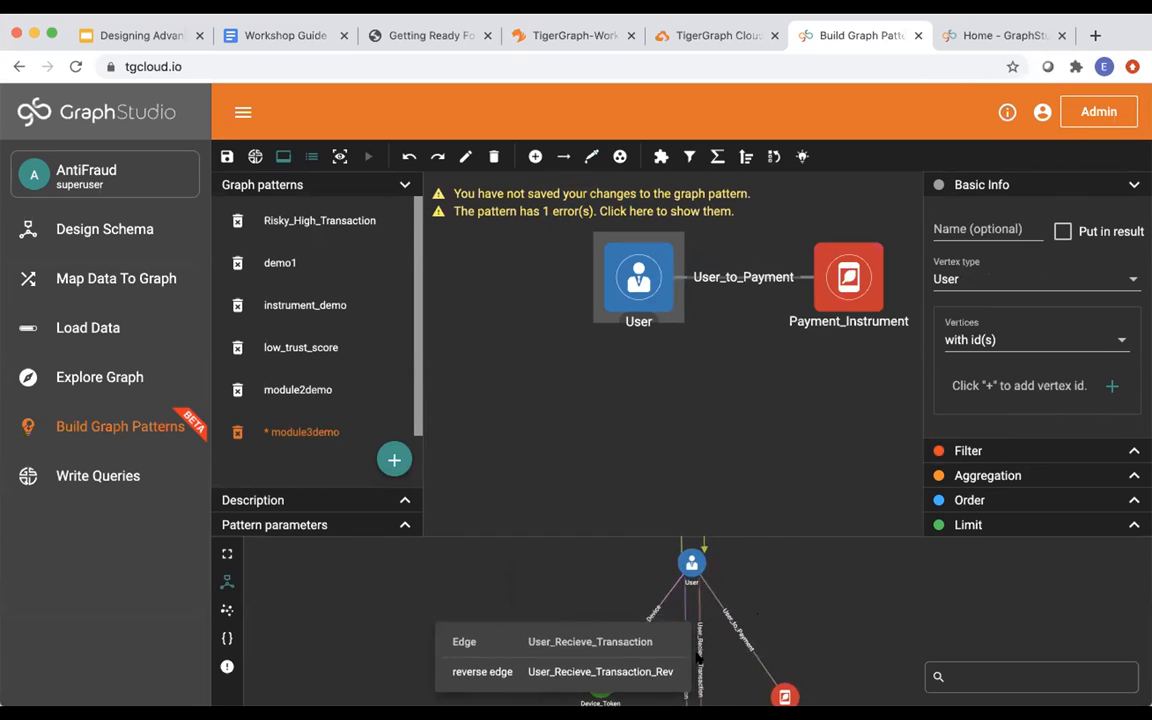
{"action": "left_click", "coordinate": [591, 157]}
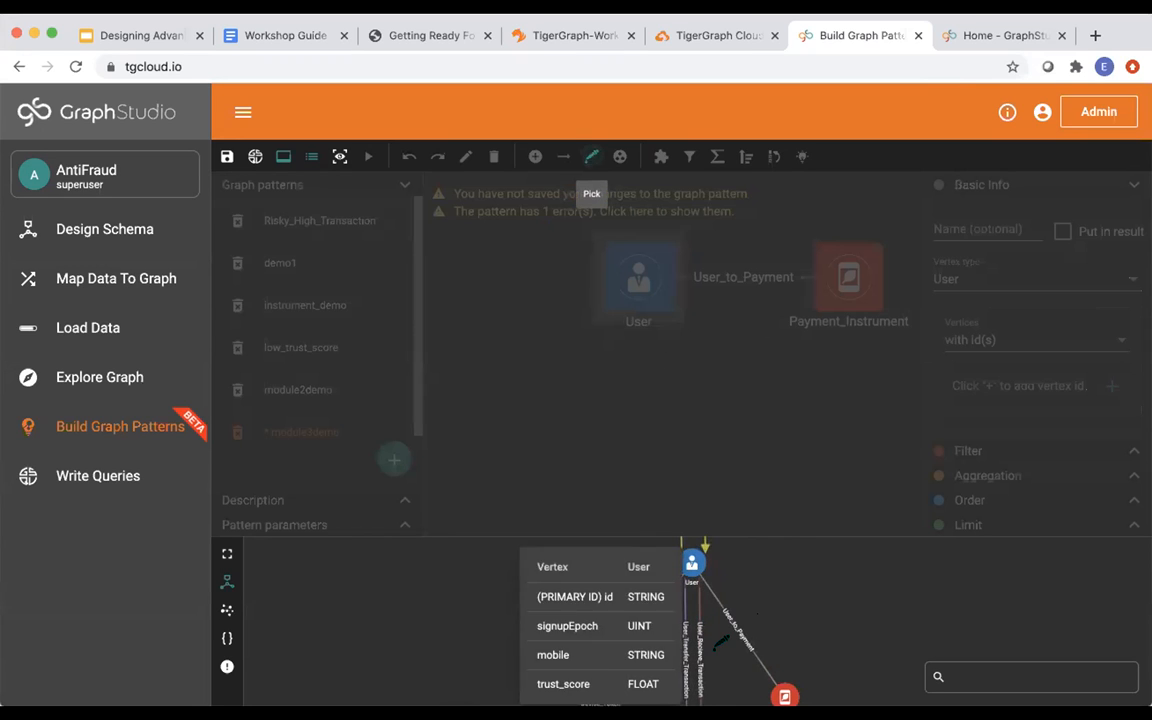
Add the User_Recieve_Transaction edge with its Transaction vertex and arrange the new vertices.
{"action": "left_click", "coordinate": [705, 627]}
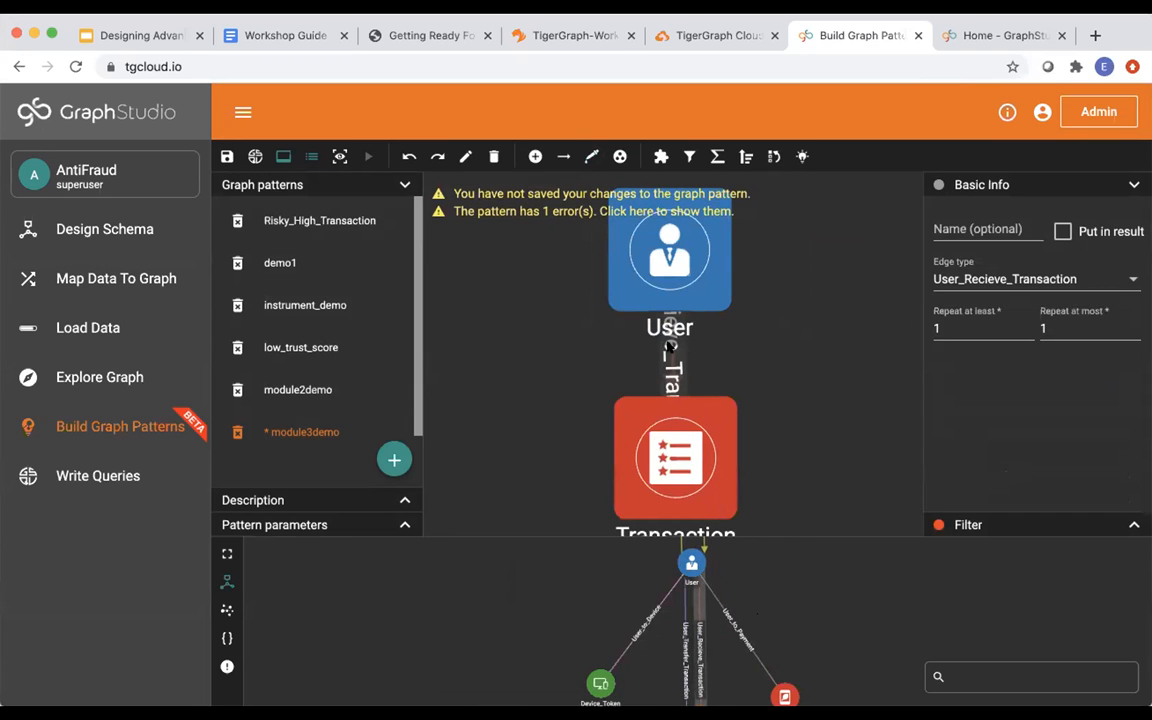
{"action": "left_click", "coordinate": [598, 321]}
{"action": "left_click_drag", "start_coordinate": [598, 321], "coordinate": [632, 312]}
{"action": "scroll", "coordinate": [652, 316], "scroll_direction": "down", "scroll_amount": 5}
{"action": "left_click_drag", "start_coordinate": [655, 390], "coordinate": [628, 447]}
{"action": "left_click_drag", "start_coordinate": [630, 321], "coordinate": [637, 305]}
{"action": "left_click_drag", "start_coordinate": [832, 205], "coordinate": [843, 222]}
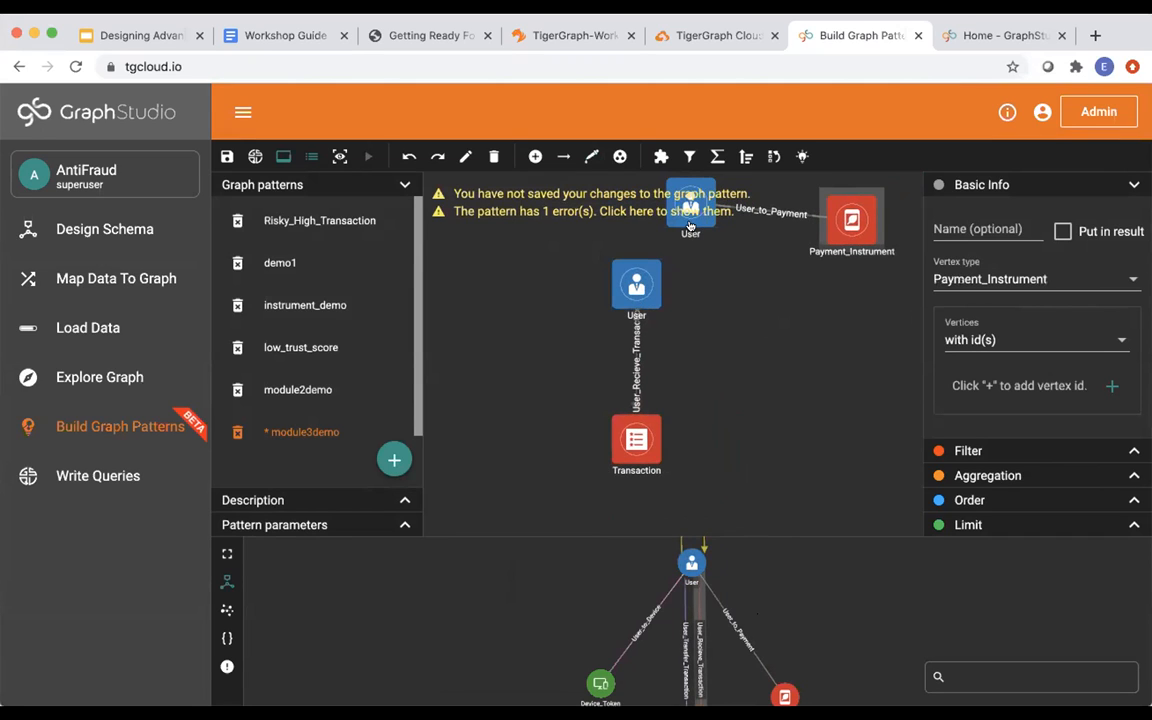
{"action": "left_click_drag", "start_coordinate": [694, 244], "coordinate": [779, 240]}
{"action": "left_click", "coordinate": [764, 268]}
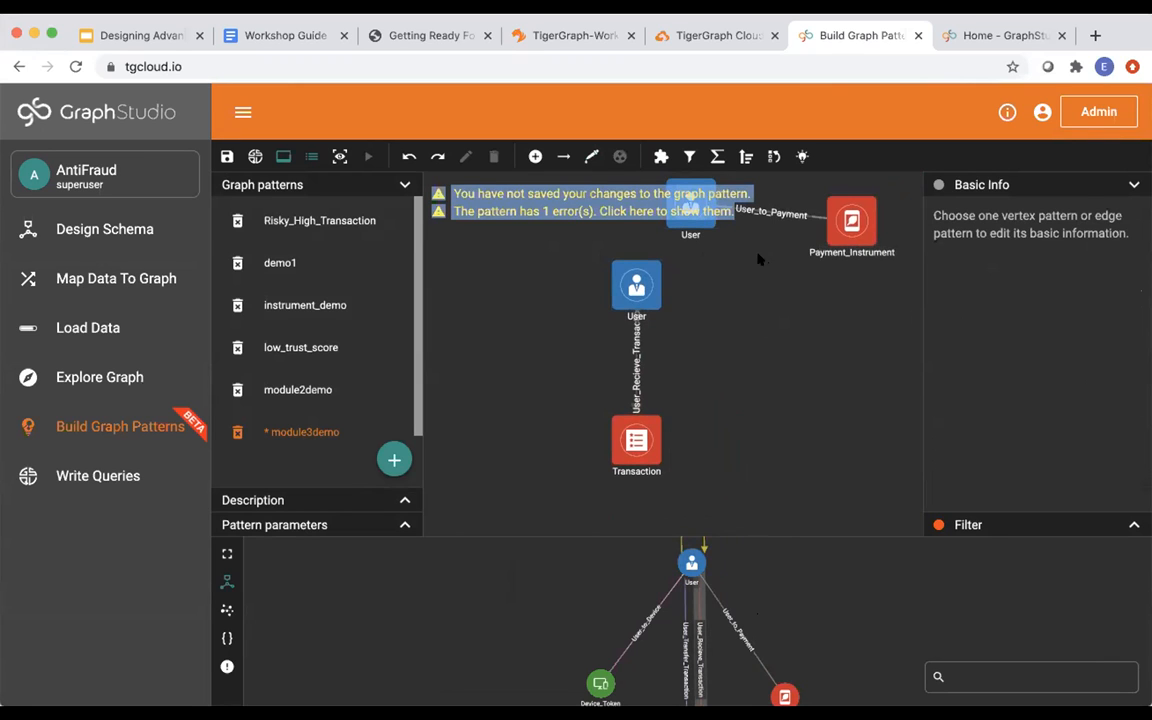
{"action": "scroll", "coordinate": [788, 322], "scroll_direction": "down", "scroll_amount": 3}
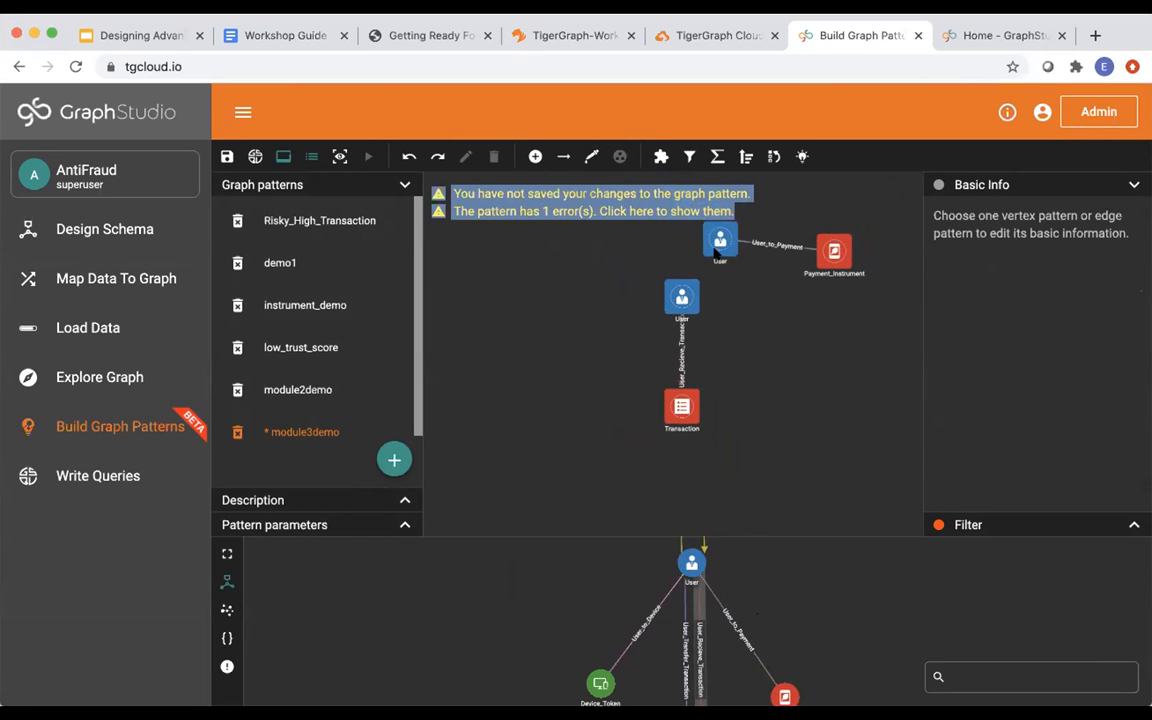
Select both User vertices and merge them into a single User.
{"action": "left_click", "coordinate": [715, 252]}
{"action": "left_click", "coordinate": [617, 278]}
{"action": "left_click", "coordinate": [718, 252]}
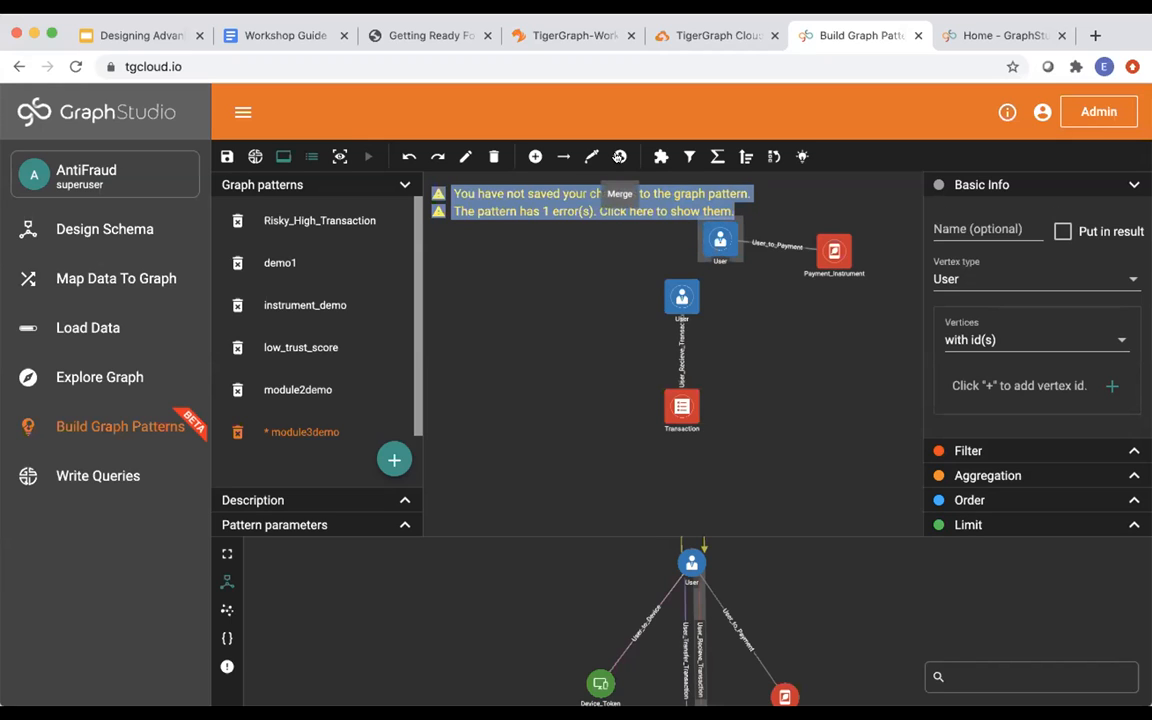
{"action": "left_click", "coordinate": [685, 303]}
{"action": "left_click", "coordinate": [716, 244], "text": "shift"}
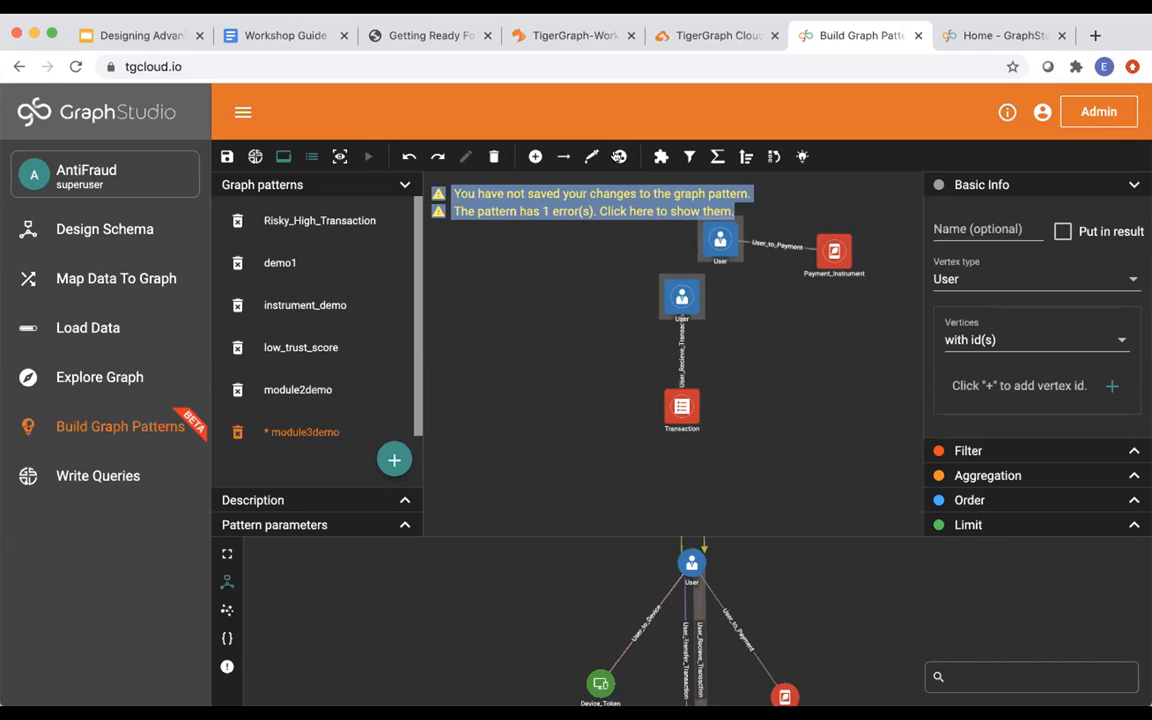
{"action": "left_click", "coordinate": [619, 156]}
Rearrange the merged User, Transaction and Payment_Instrument vertices into a tidy layout.
{"action": "left_click_drag", "start_coordinate": [685, 414], "coordinate": [617, 415]}
{"action": "left_click_drag", "start_coordinate": [709, 280], "coordinate": [608, 275]}
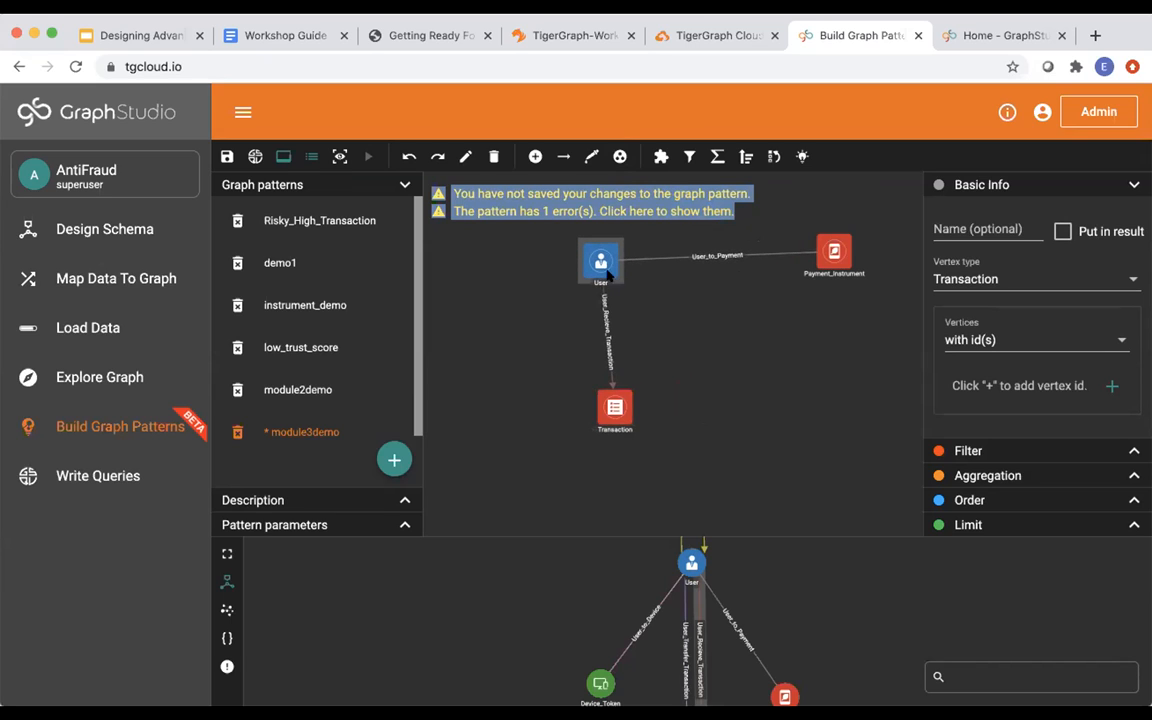
{"action": "left_click_drag", "start_coordinate": [834, 251], "coordinate": [812, 260]}
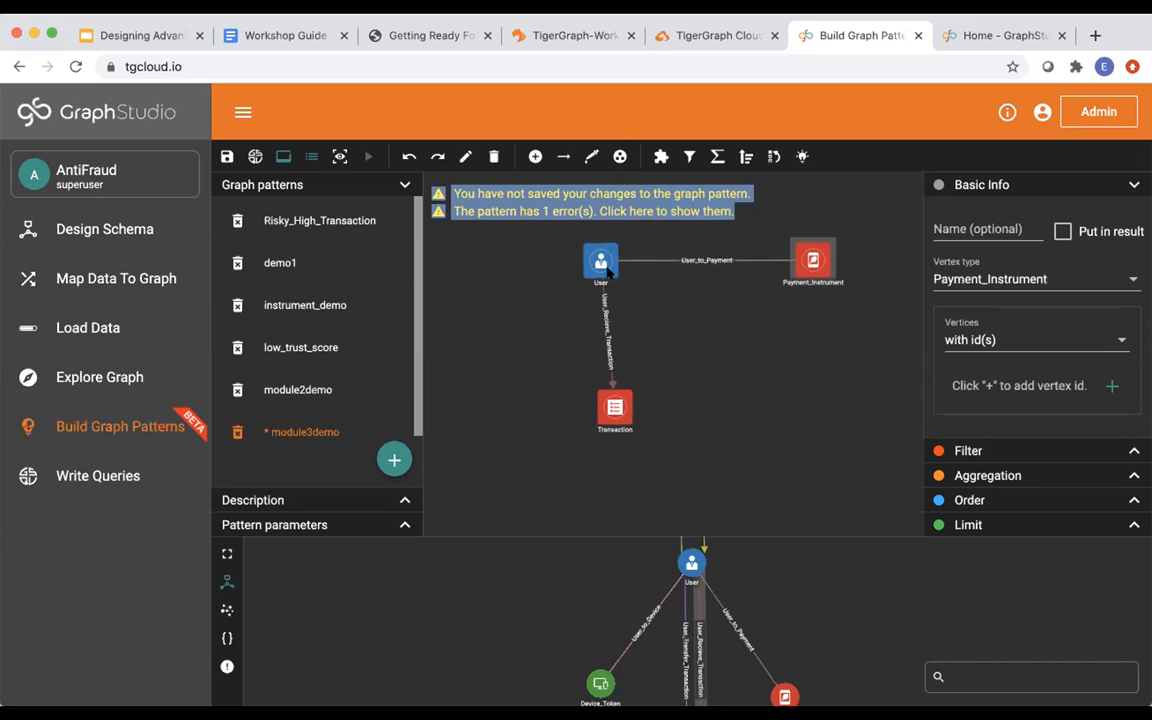
{"action": "left_click_drag", "start_coordinate": [607, 272], "coordinate": [614, 272]}
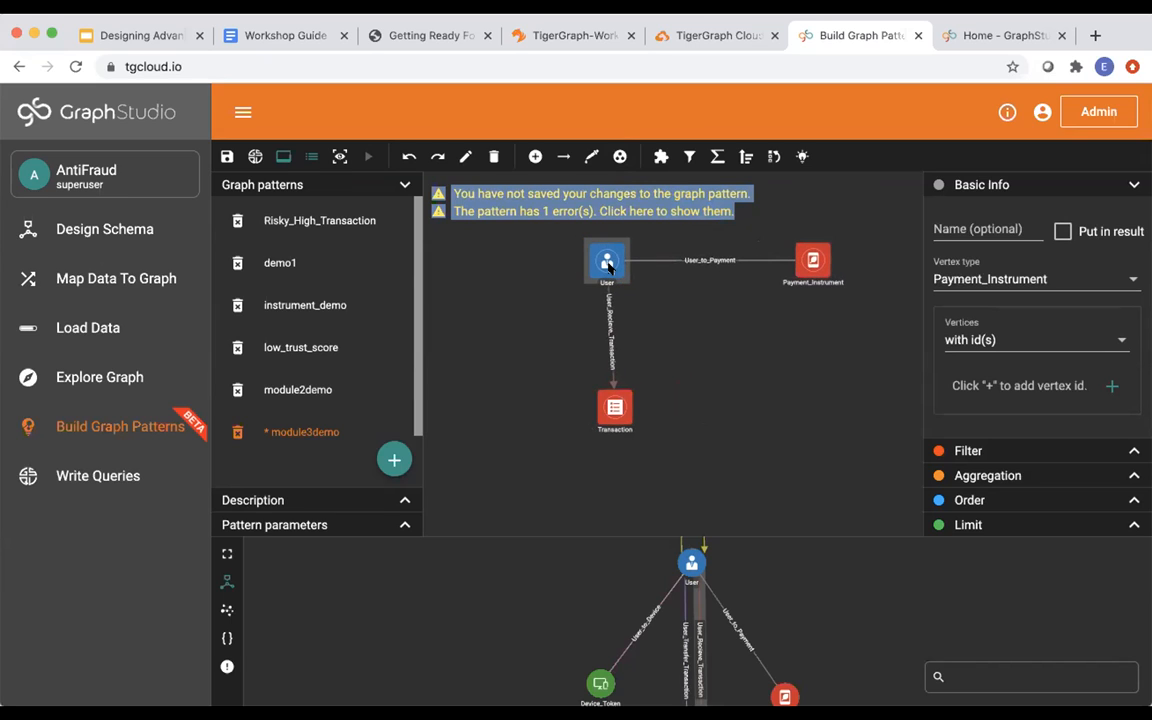
{"action": "left_click", "coordinate": [620, 412]}
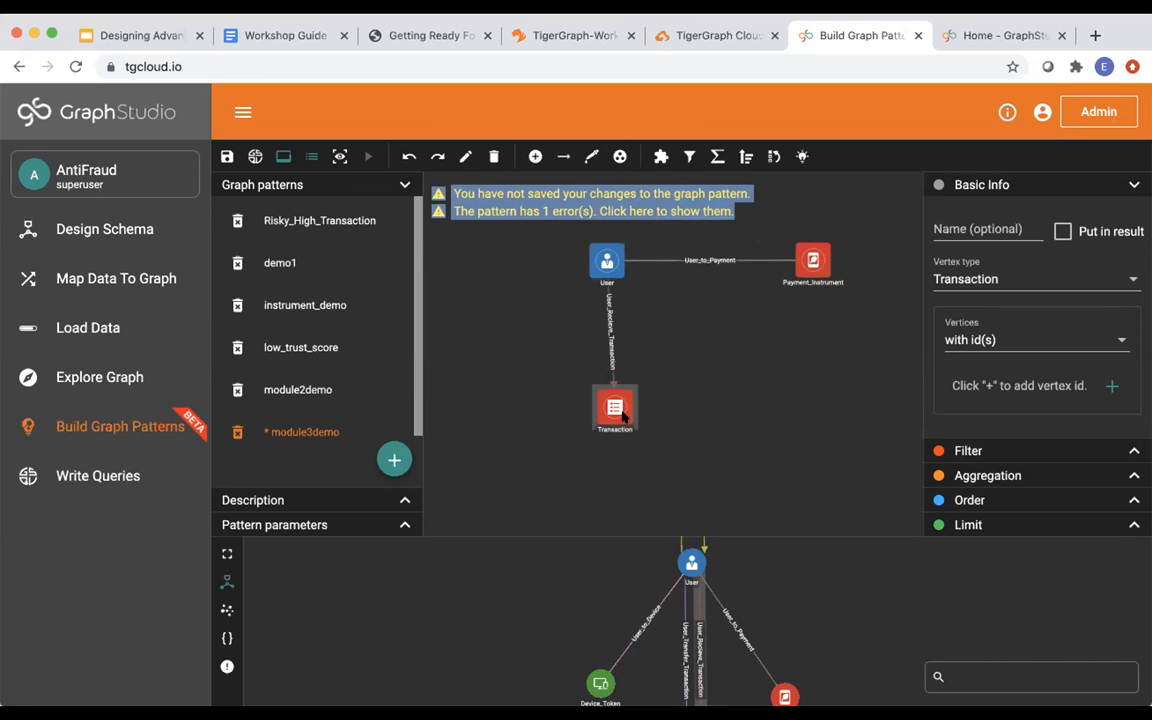
Enter Transact as the Transaction vertex's Basic Info name and confirm it.
{"action": "left_click", "coordinate": [953, 230]}
{"action": "type", "text": "Transact"}
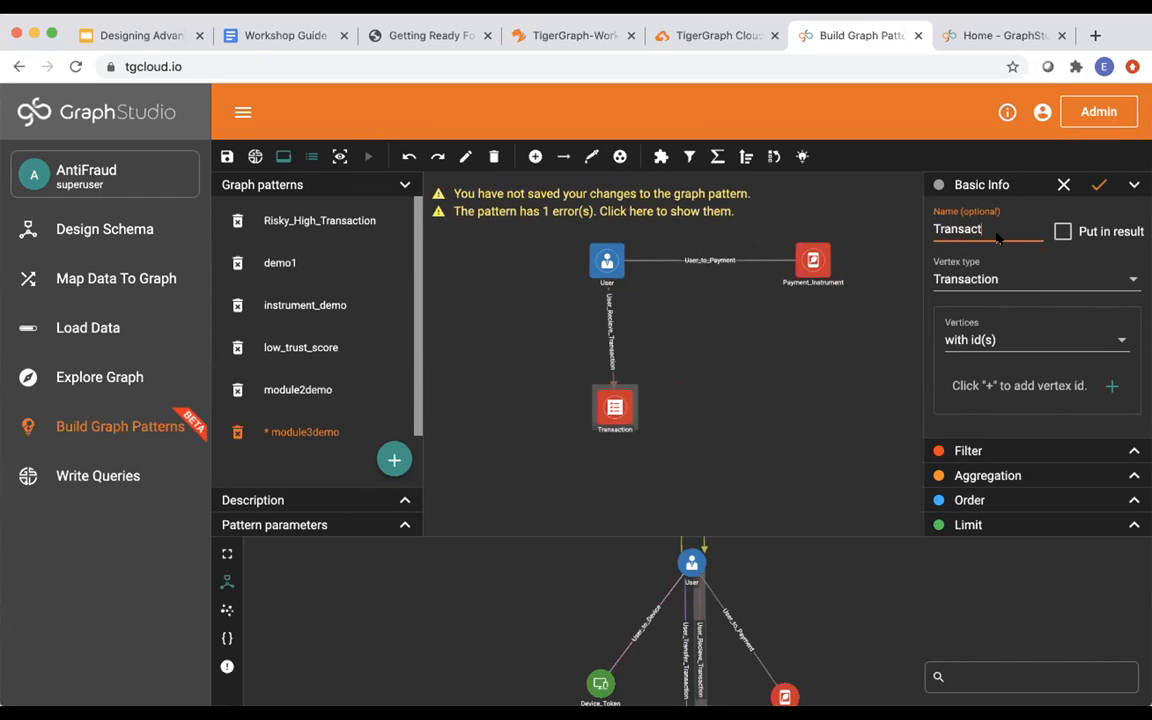
{"action": "left_click", "coordinate": [1097, 186]}
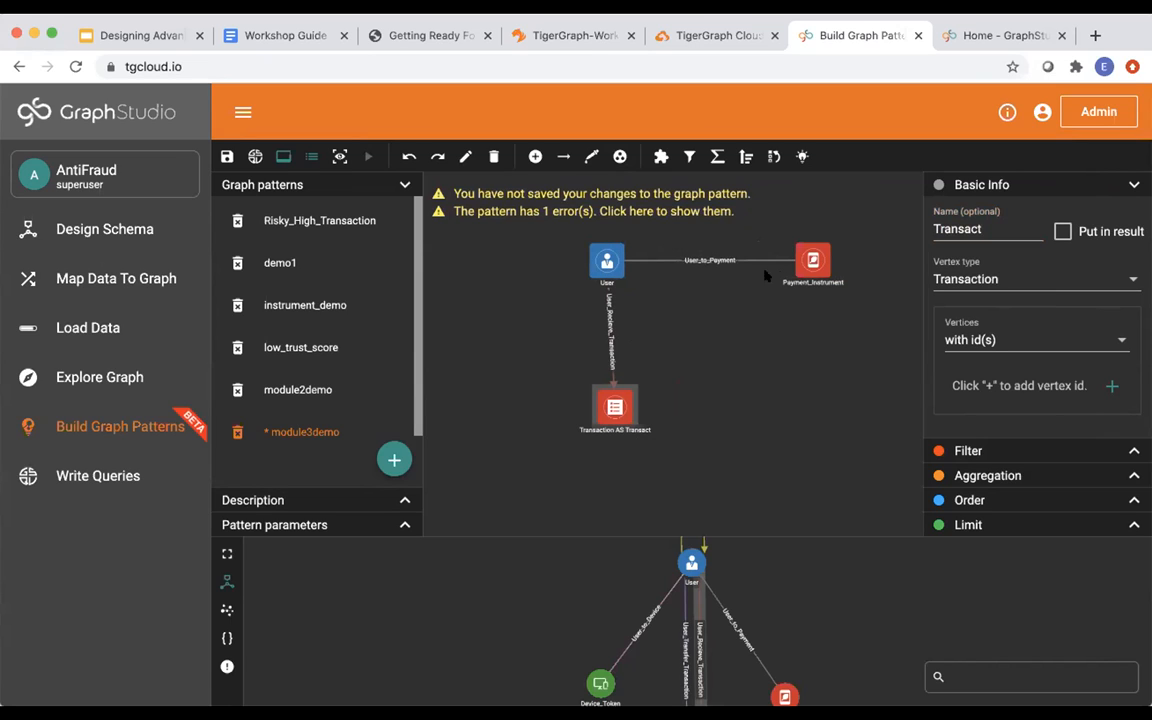
{"action": "left_click", "coordinate": [812, 263]}
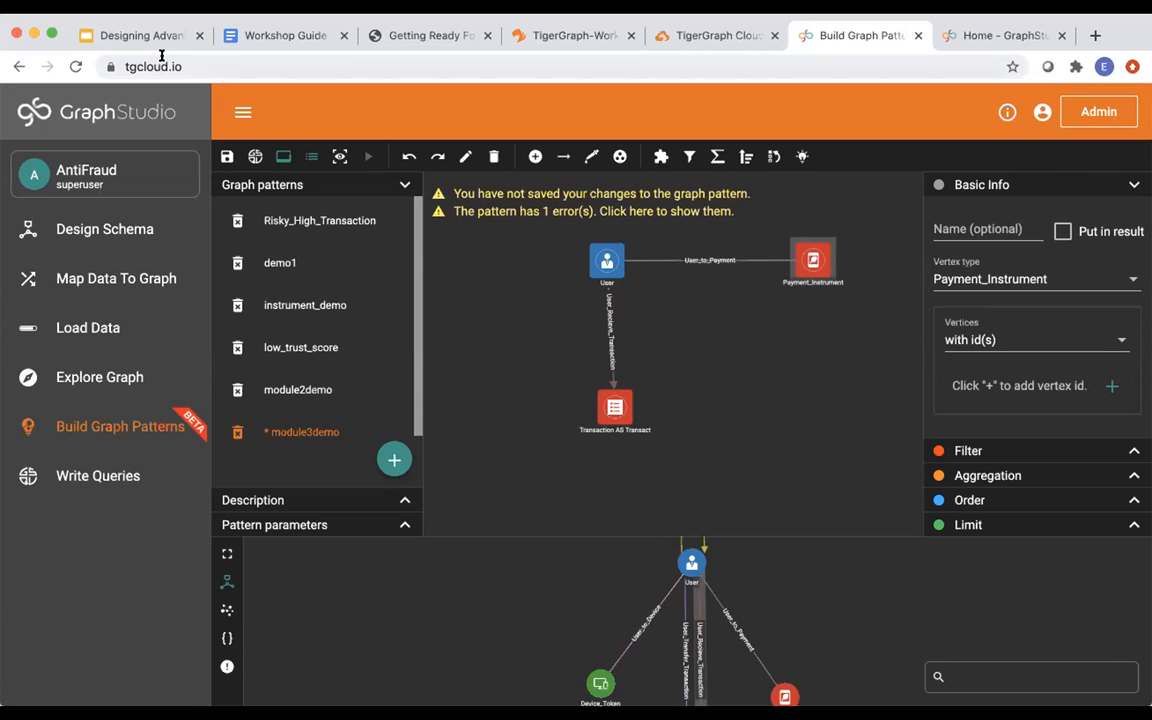
Review slide 53 showing the target pattern, then return to the editor.
{"action": "left_click", "coordinate": [137, 38]}
{"action": "left_click", "coordinate": [165, 478]}
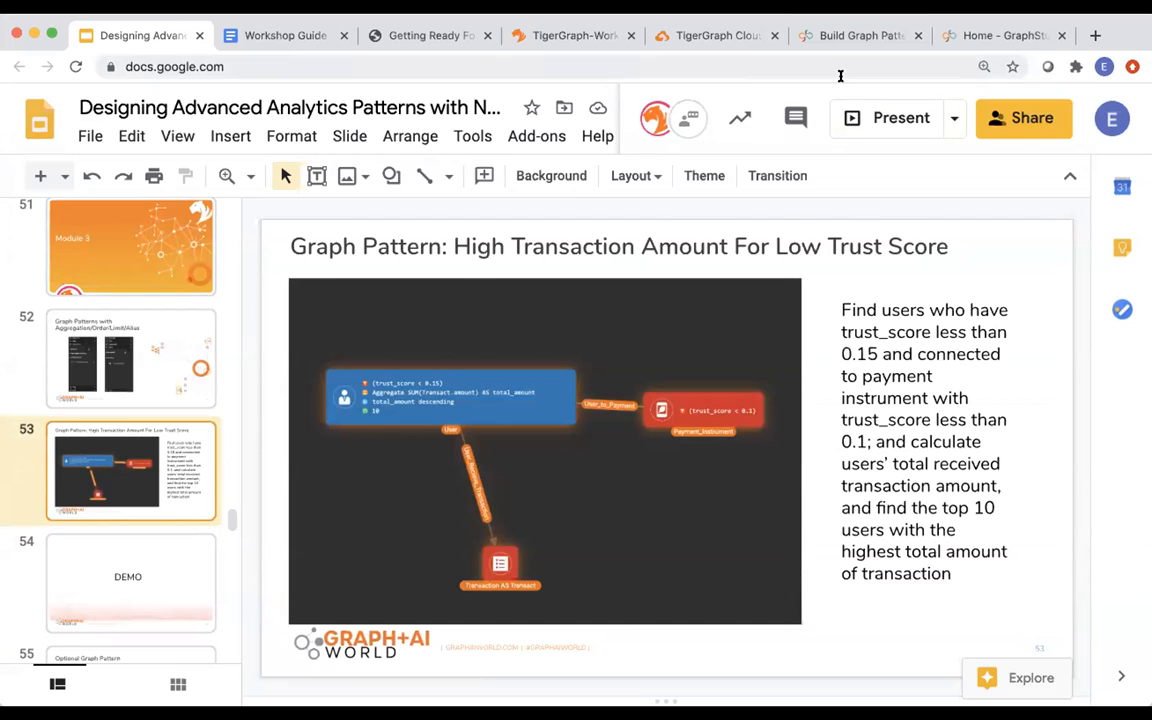
{"action": "left_click", "coordinate": [842, 38]}
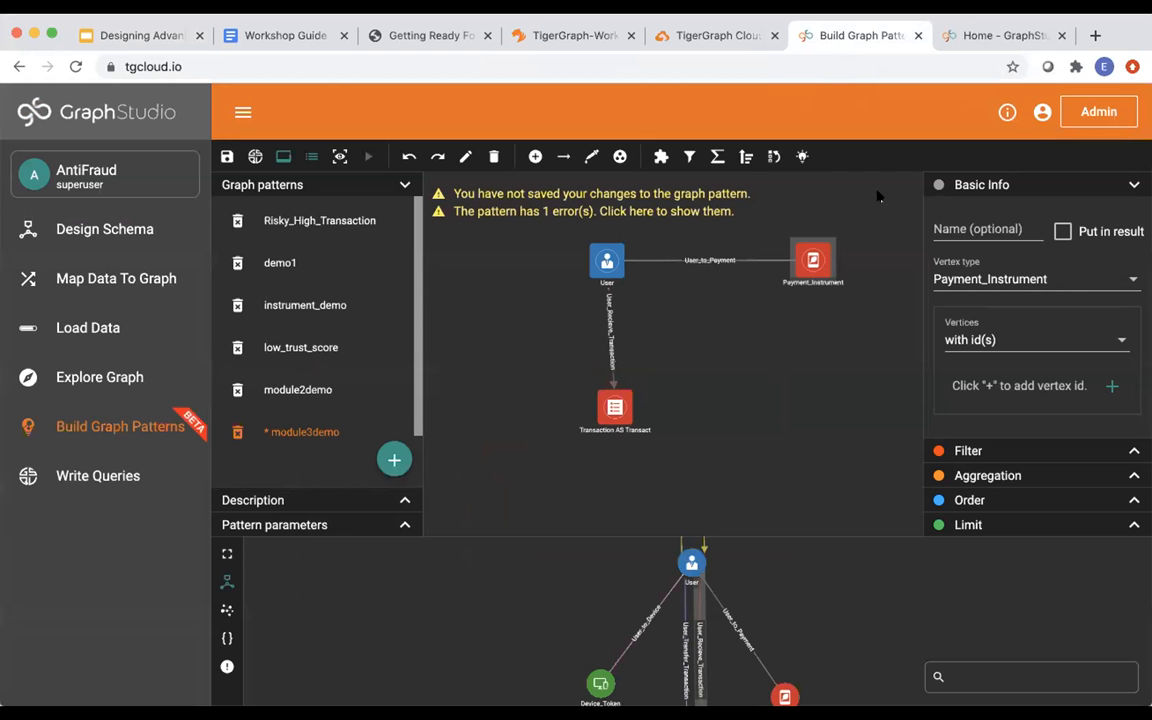
Add a less-than filter on Payment_Instrument comparing its trust_score attribute.
{"action": "left_click", "coordinate": [1018, 451]}
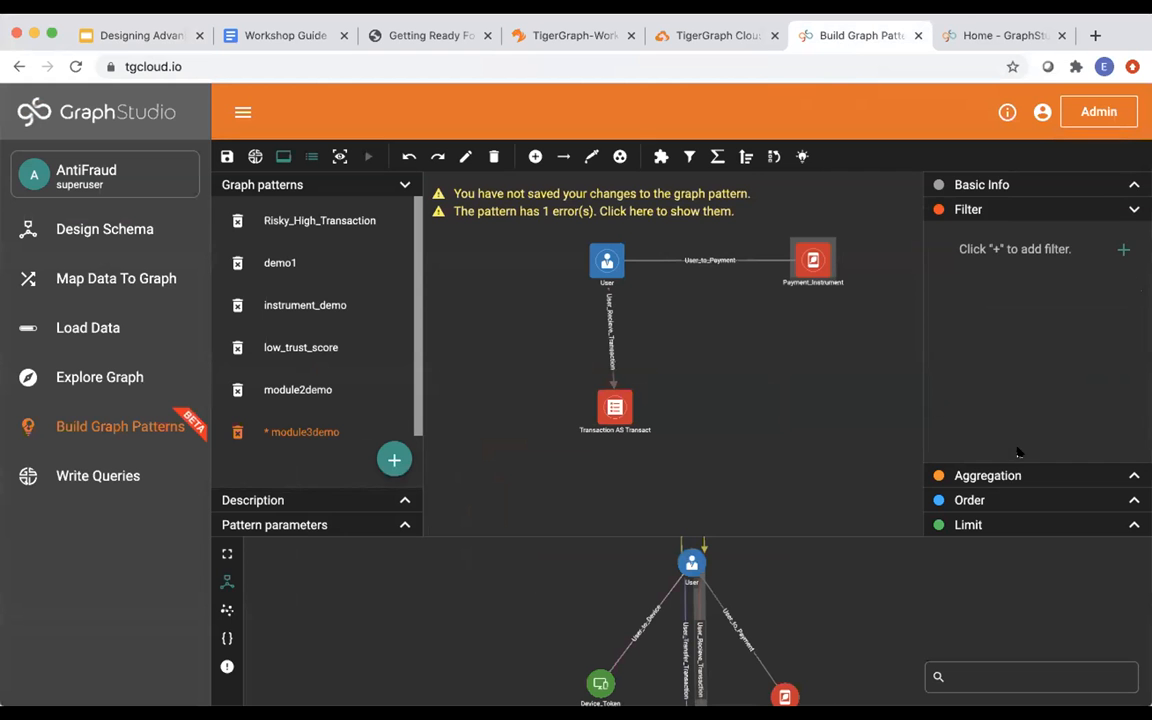
{"action": "left_click", "coordinate": [1122, 250]}
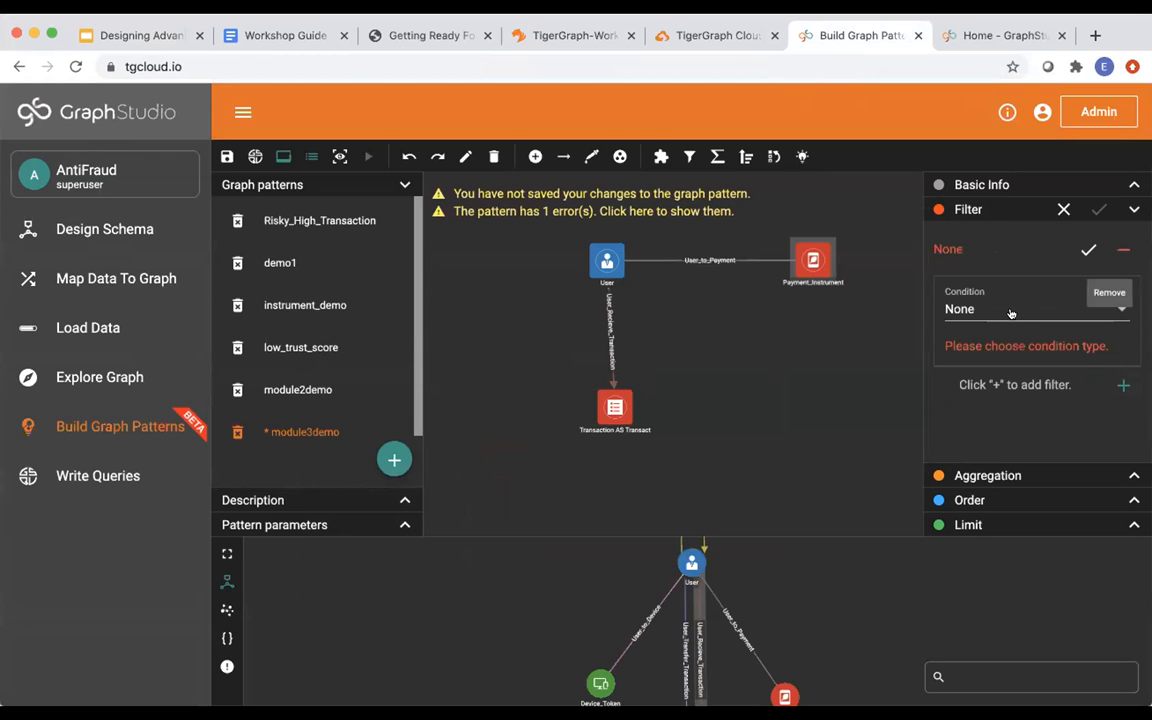
{"action": "left_click", "coordinate": [973, 309]}
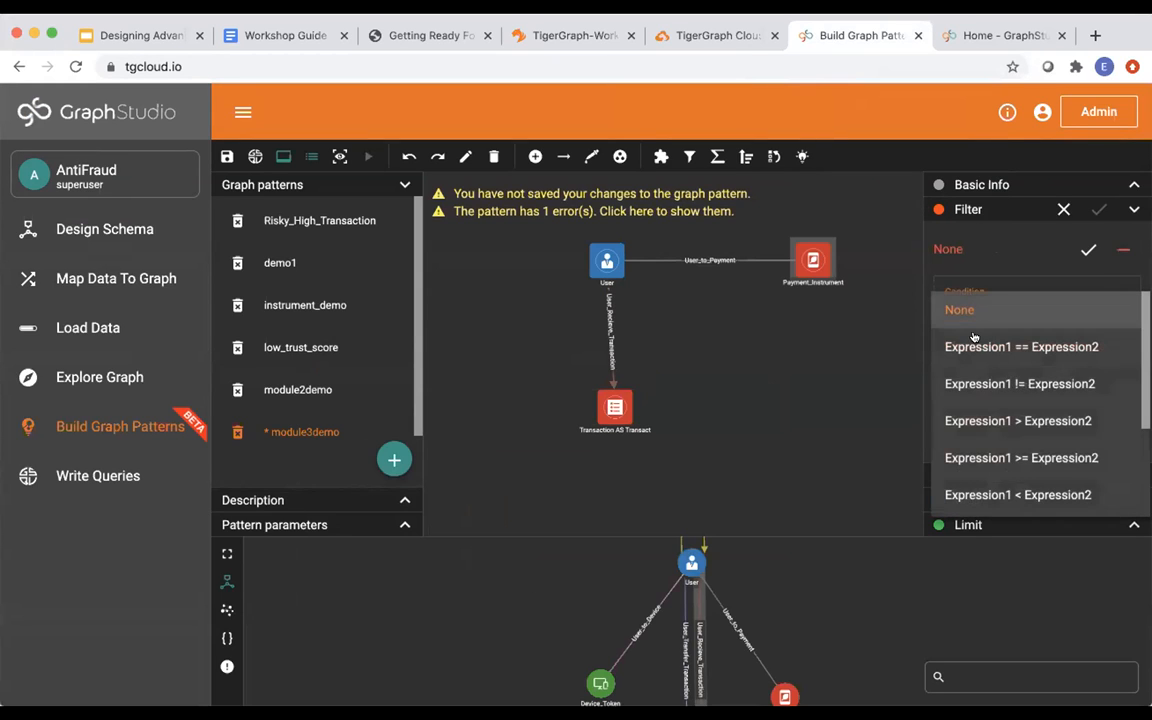
{"action": "scroll", "coordinate": [972, 399], "scroll_direction": "down", "scroll_amount": 2}
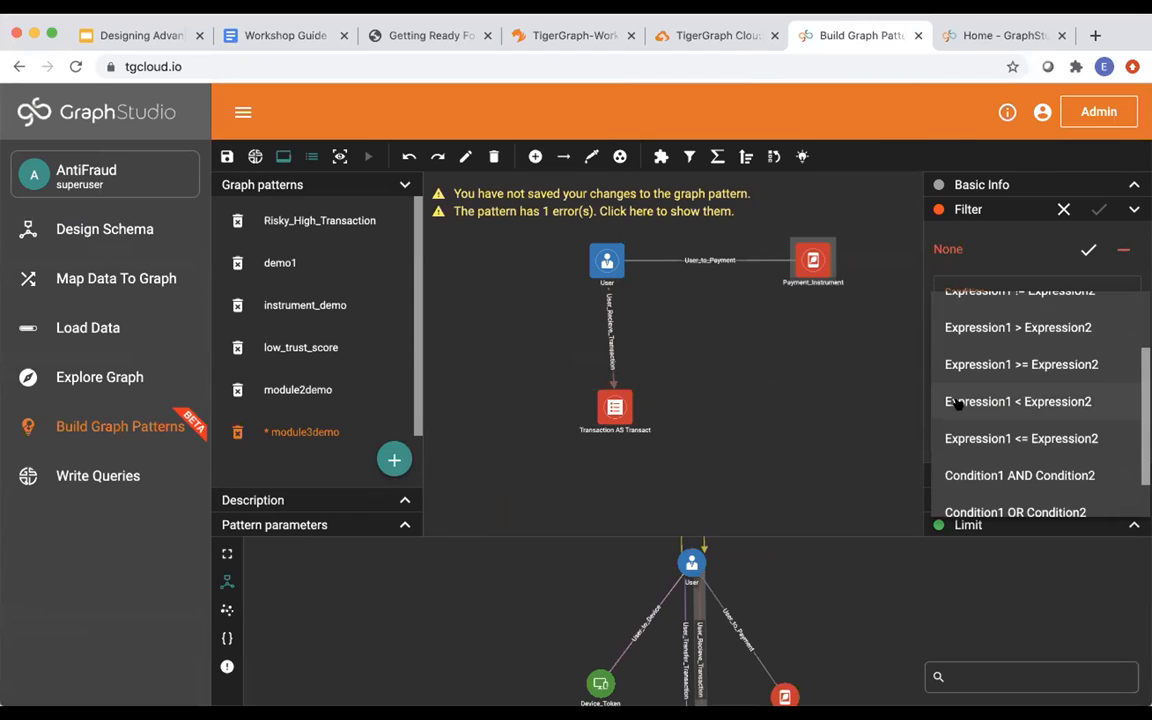
{"action": "left_click", "coordinate": [957, 402]}
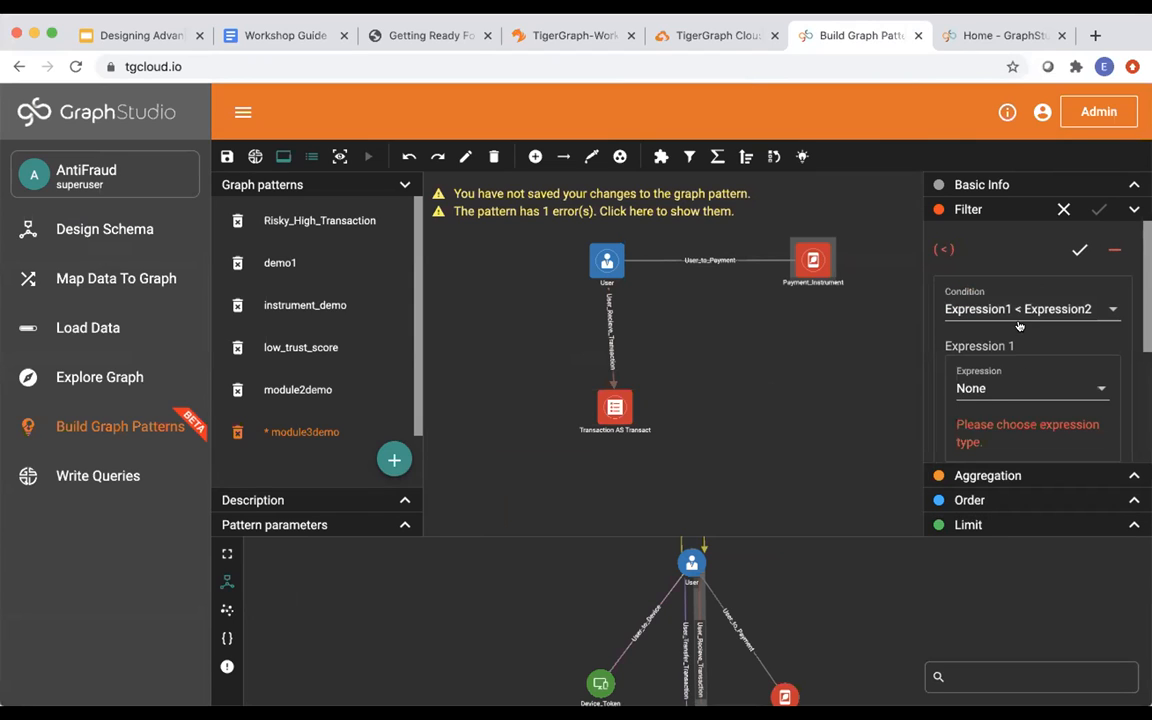
{"action": "scroll", "coordinate": [1000, 320], "scroll_direction": "down", "scroll_amount": 1}
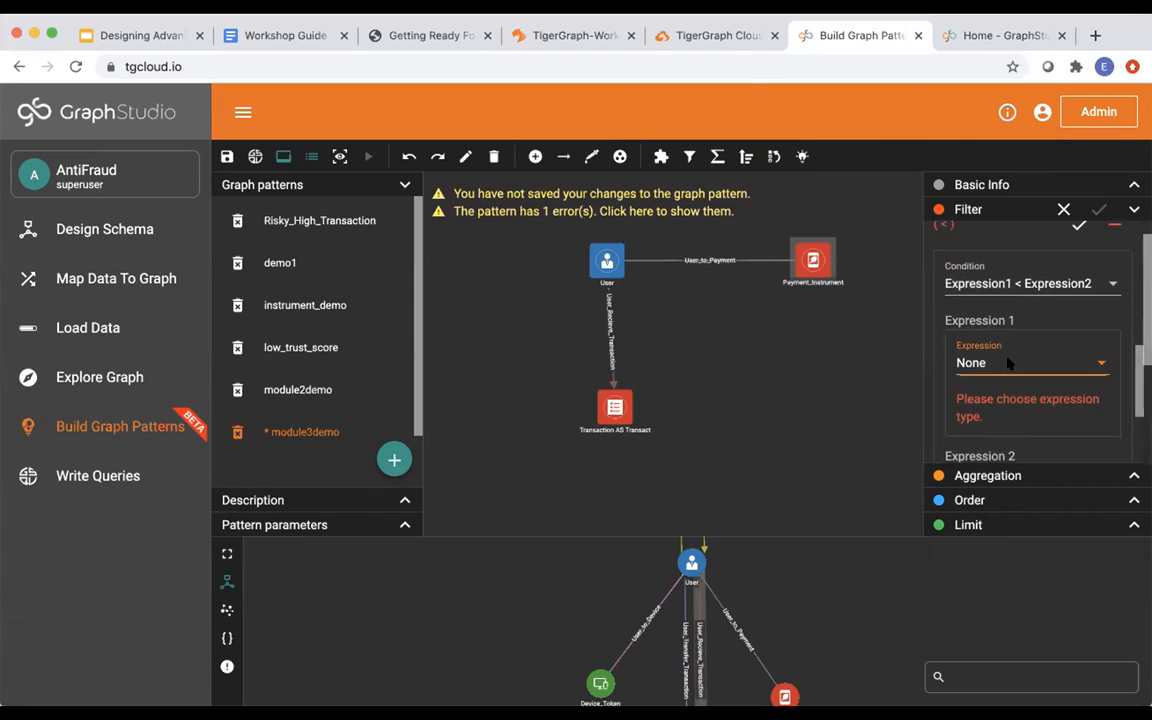
{"action": "left_click", "coordinate": [1008, 362]}
{"action": "scroll", "coordinate": [998, 478], "scroll_direction": "down", "scroll_amount": 4}
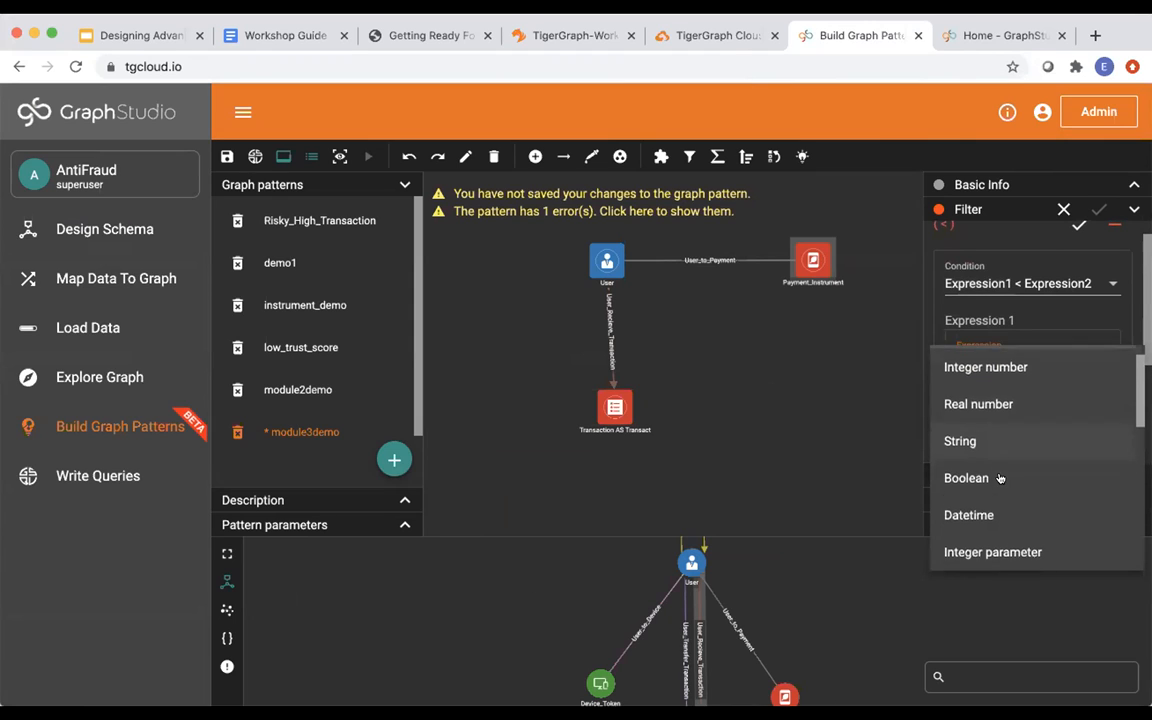
{"action": "scroll", "coordinate": [999, 478], "scroll_direction": "down", "scroll_amount": 3}
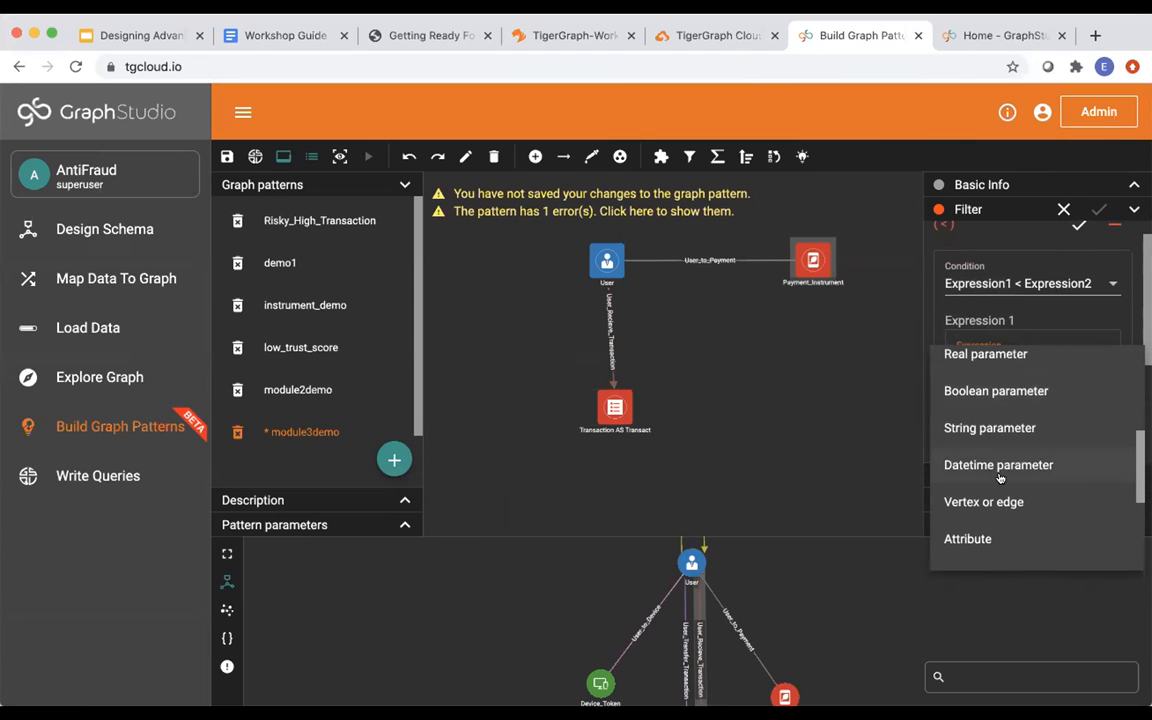
{"action": "scroll", "coordinate": [999, 478], "scroll_direction": "down", "scroll_amount": 1}
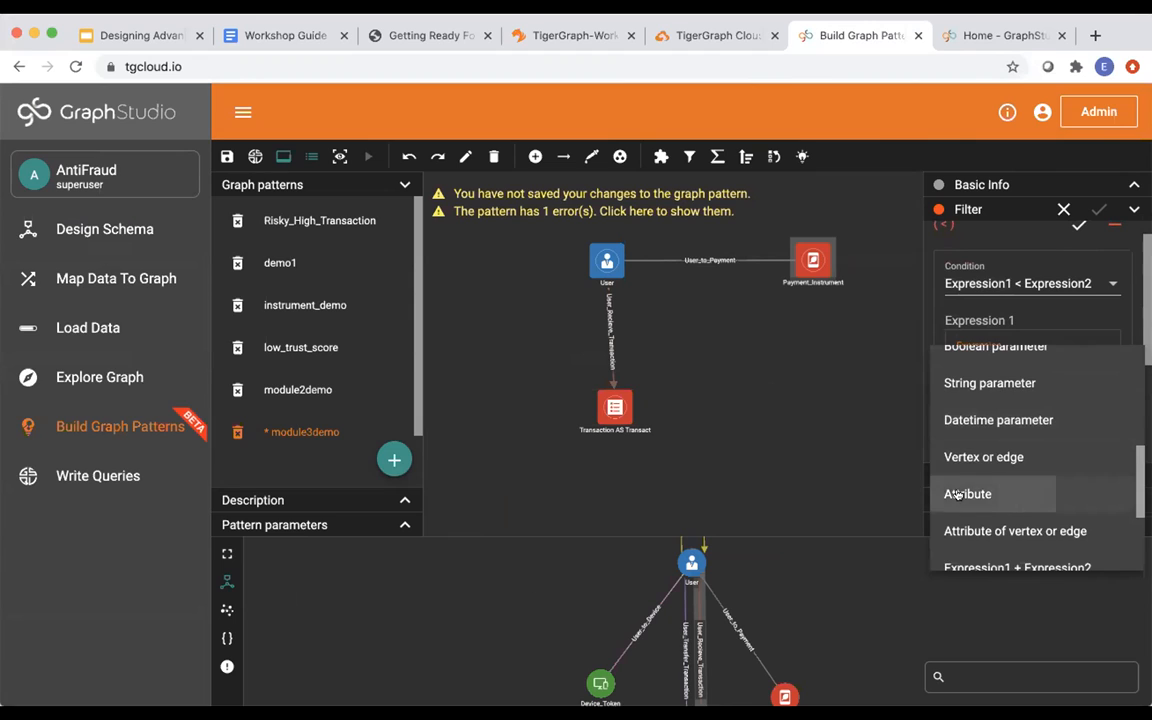
{"action": "left_click", "coordinate": [990, 492]}
{"action": "left_click", "coordinate": [1067, 366]}
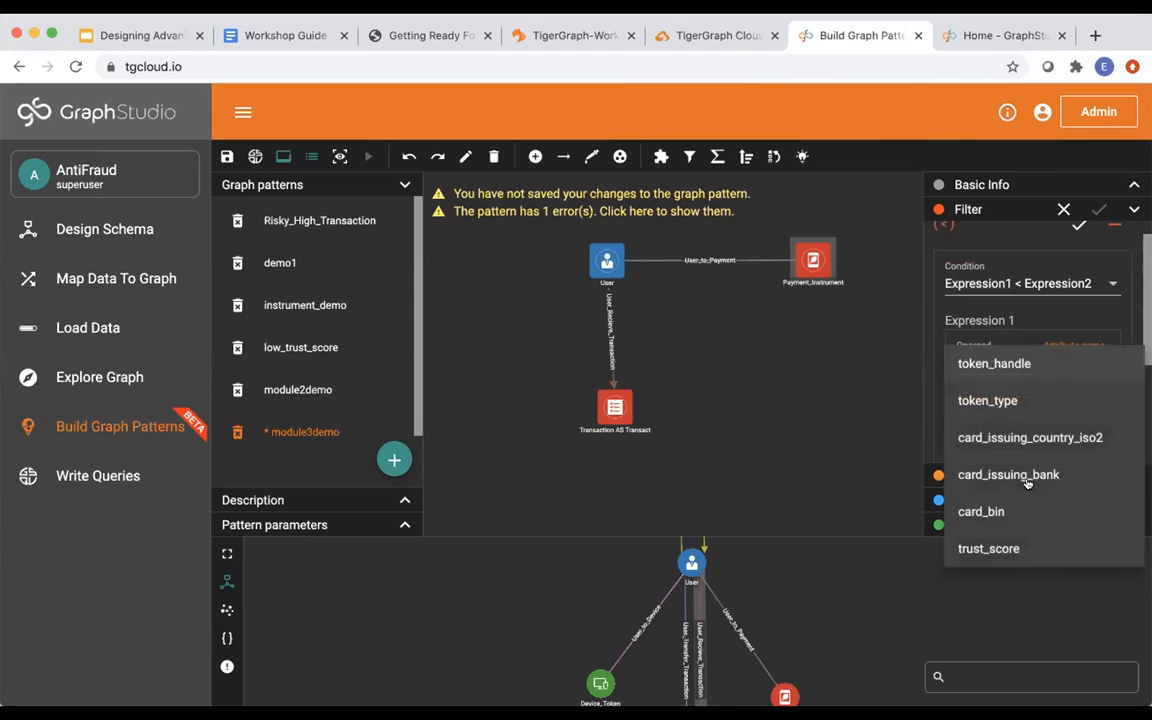
{"action": "left_click", "coordinate": [1010, 548]}
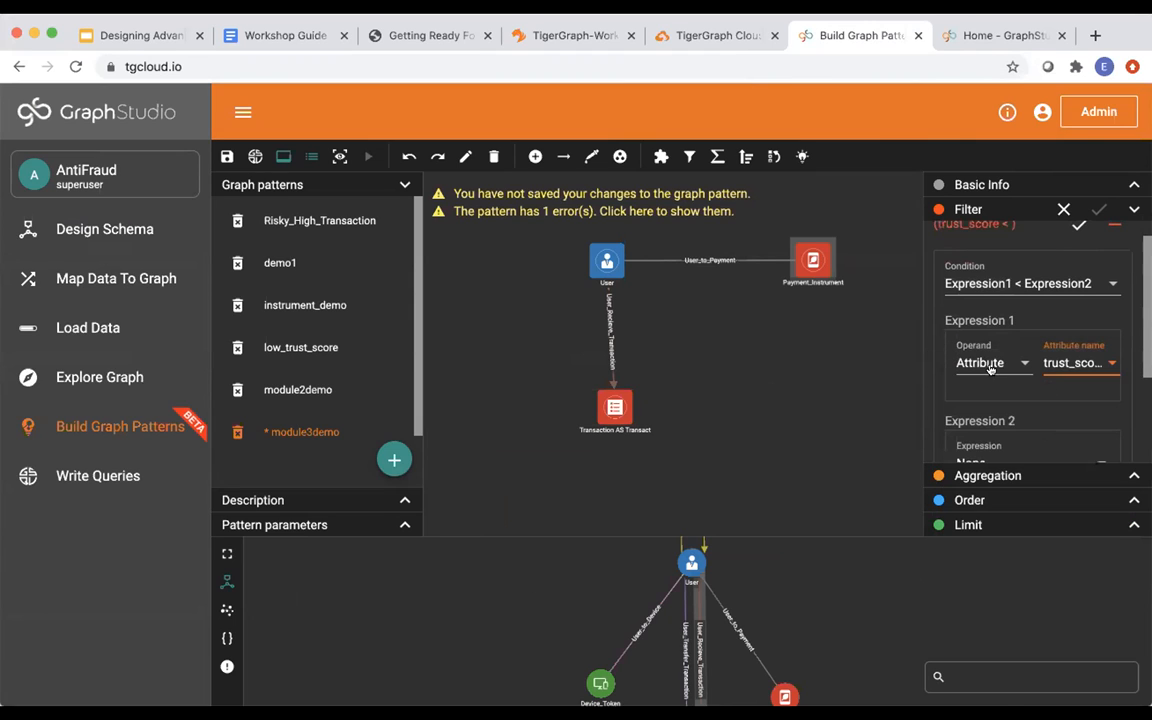
{"action": "scroll", "coordinate": [990, 375], "scroll_direction": "down", "scroll_amount": 3}
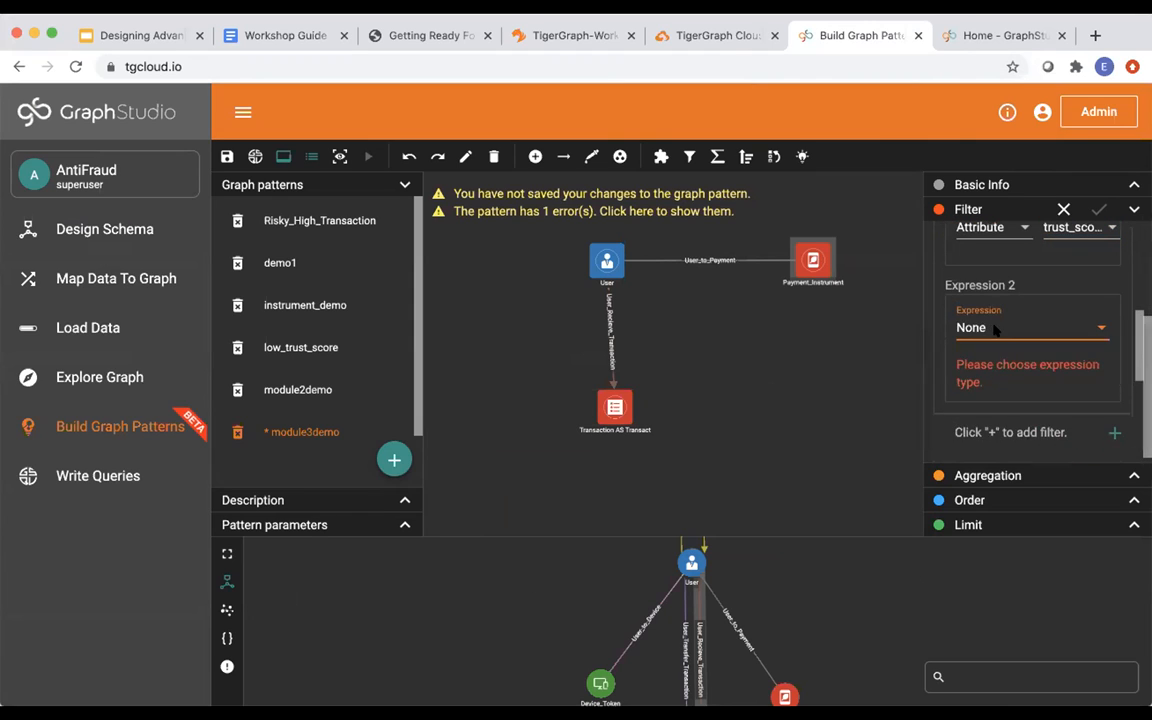
Compare against real number 0.1 and apply the trust_score < 0.1 filter.
{"action": "left_click", "coordinate": [991, 328]}
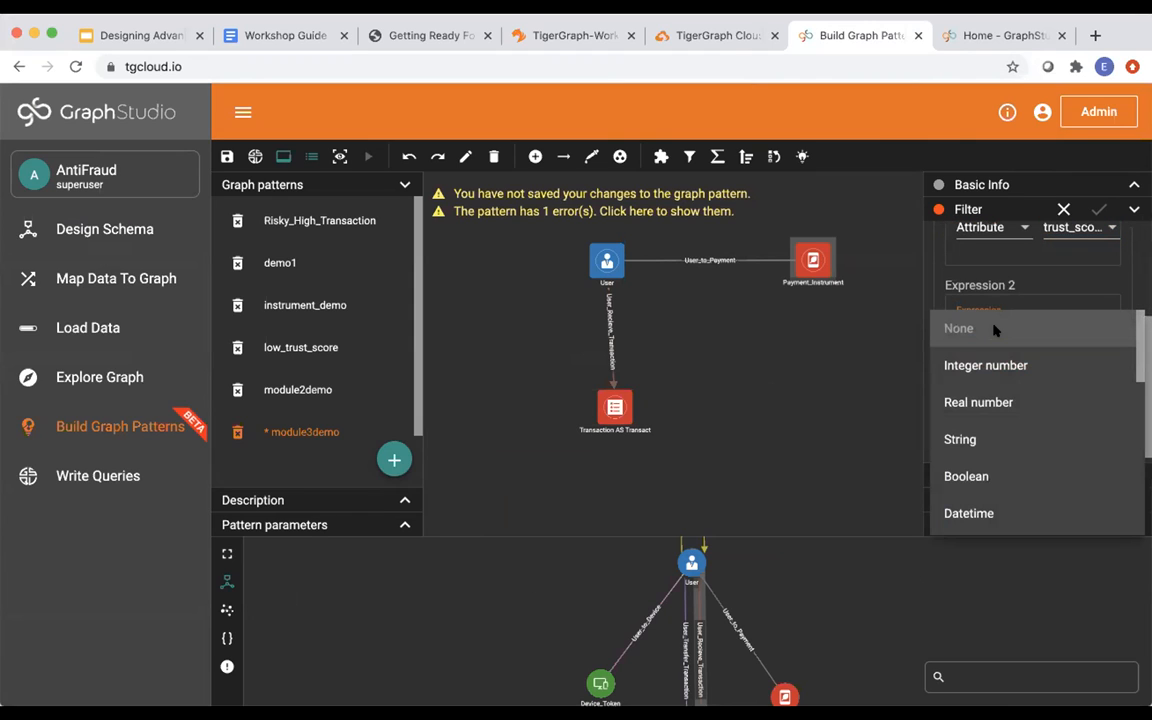
{"action": "left_click", "coordinate": [990, 401]}
{"action": "left_click", "coordinate": [1060, 349]}
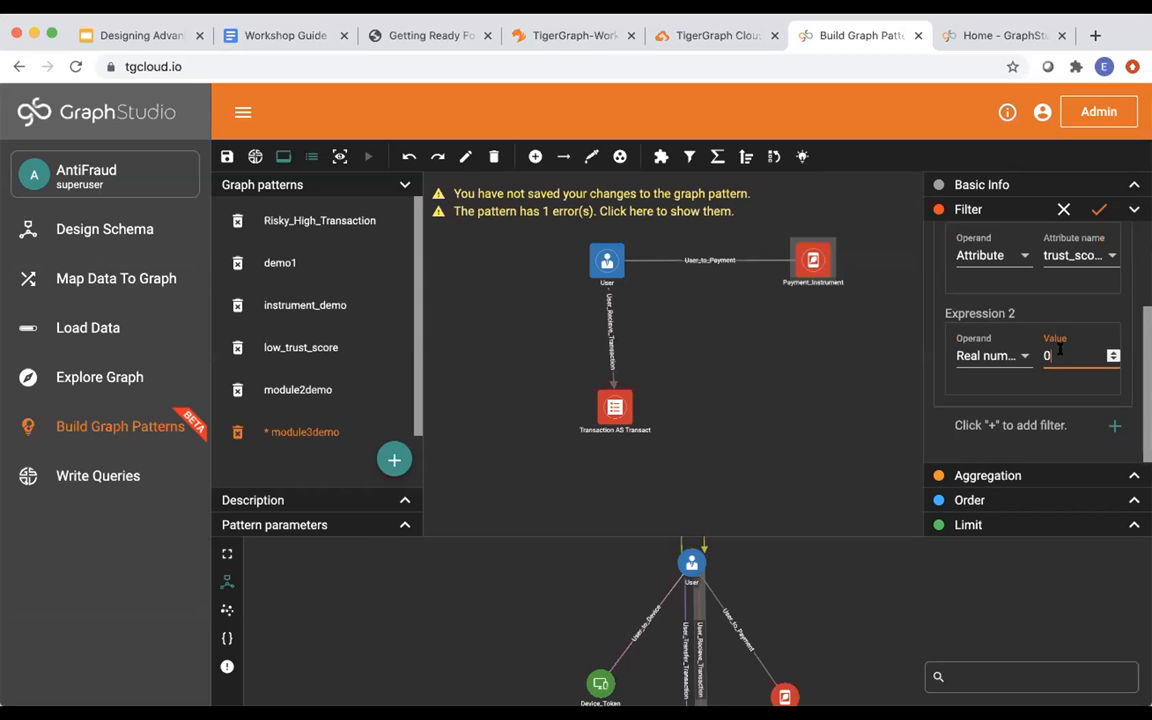
{"action": "left_click", "coordinate": [115, 34]}
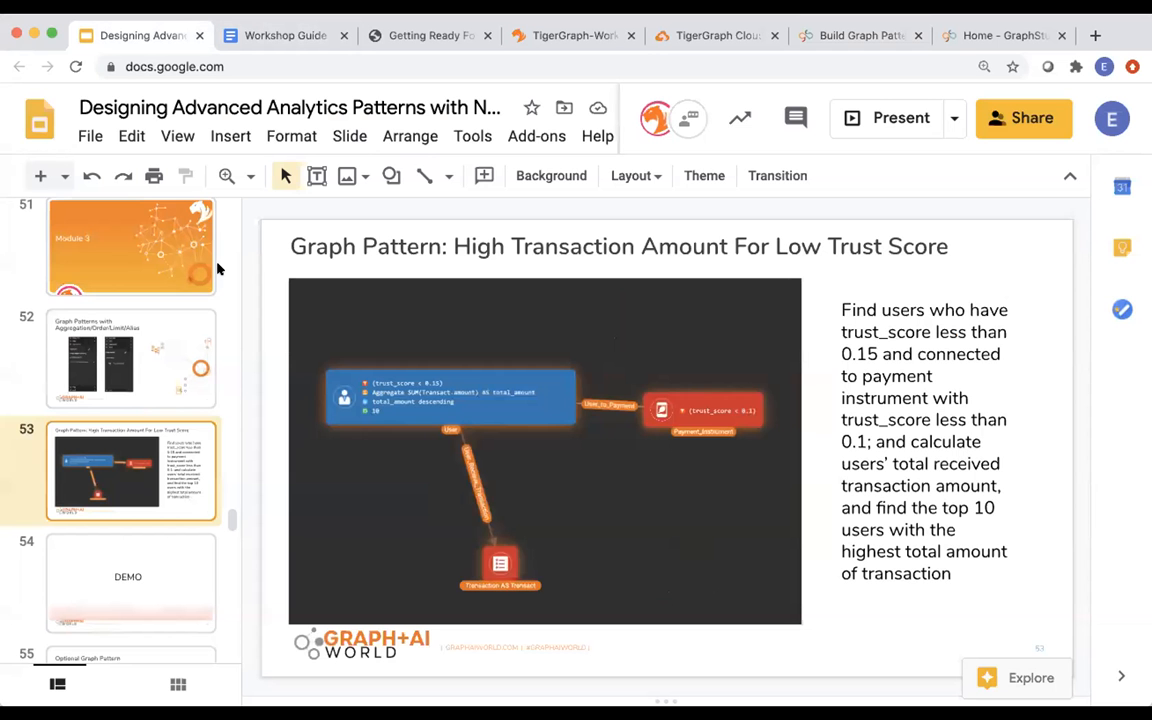
{"action": "left_click", "coordinate": [858, 35]}
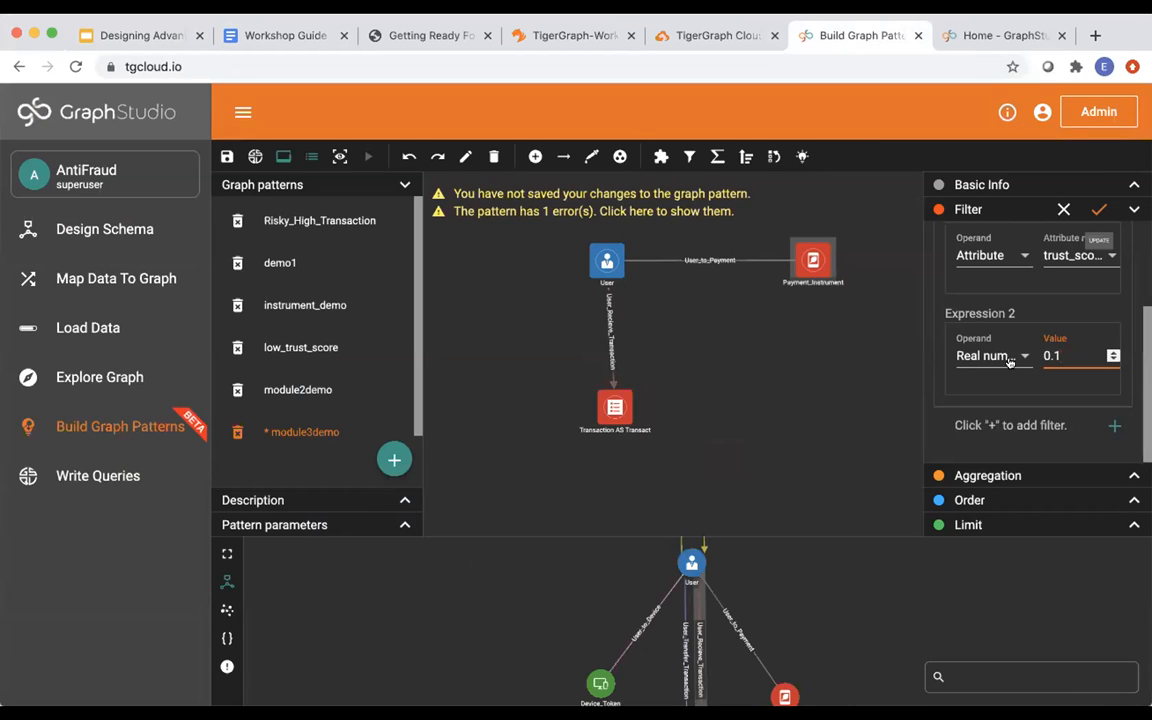
{"action": "left_click", "coordinate": [1099, 209]}
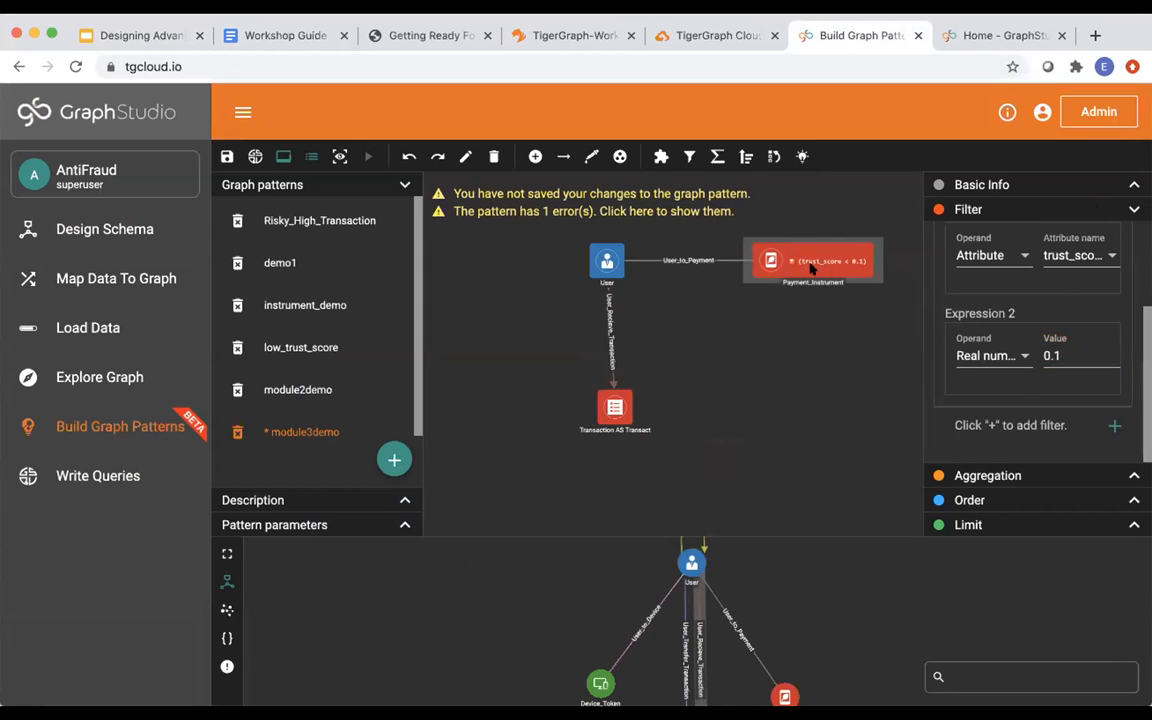
Reposition the User and Payment_Instrument vertices and review the target pattern slide.
{"action": "left_click_drag", "start_coordinate": [607, 258], "coordinate": [584, 258]}
{"action": "mouse_move", "coordinate": [810, 261]}
{"action": "left_mouse_down"}
{"action": "mouse_move", "coordinate": [810, 292]}
{"action": "mouse_move", "coordinate": [812, 276]}
{"action": "left_mouse_up"}
{"action": "left_click_drag", "start_coordinate": [583, 262], "coordinate": [611, 268]}
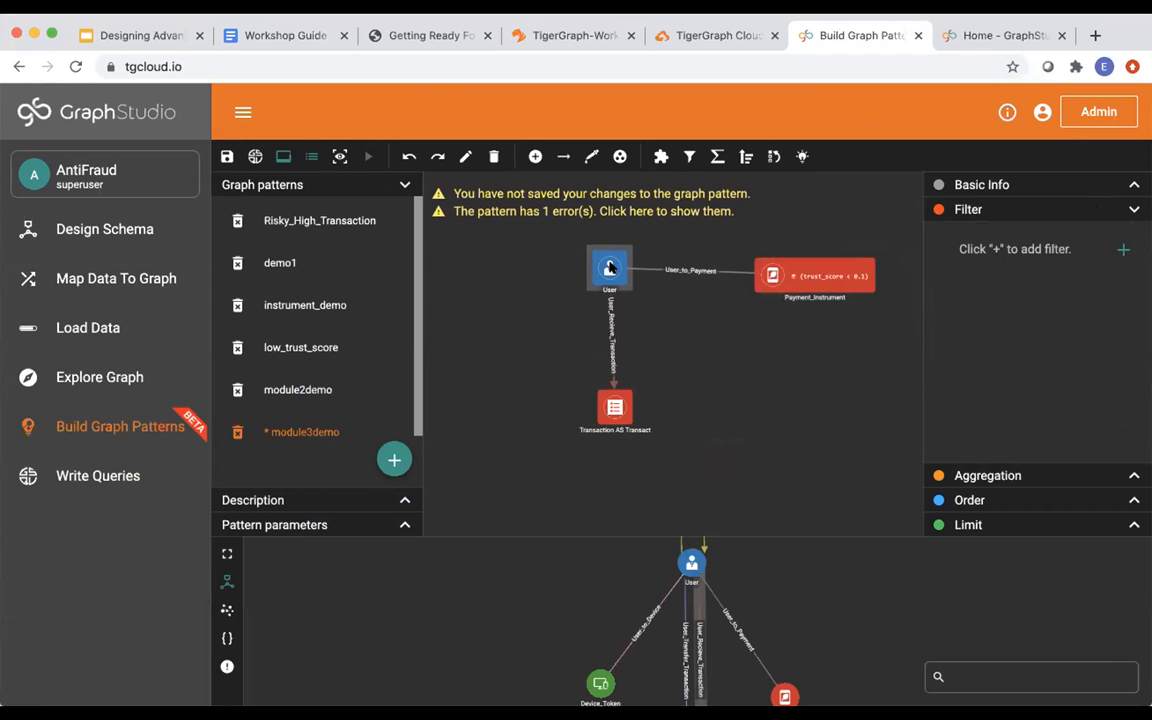
{"action": "left_click", "coordinate": [140, 38]}
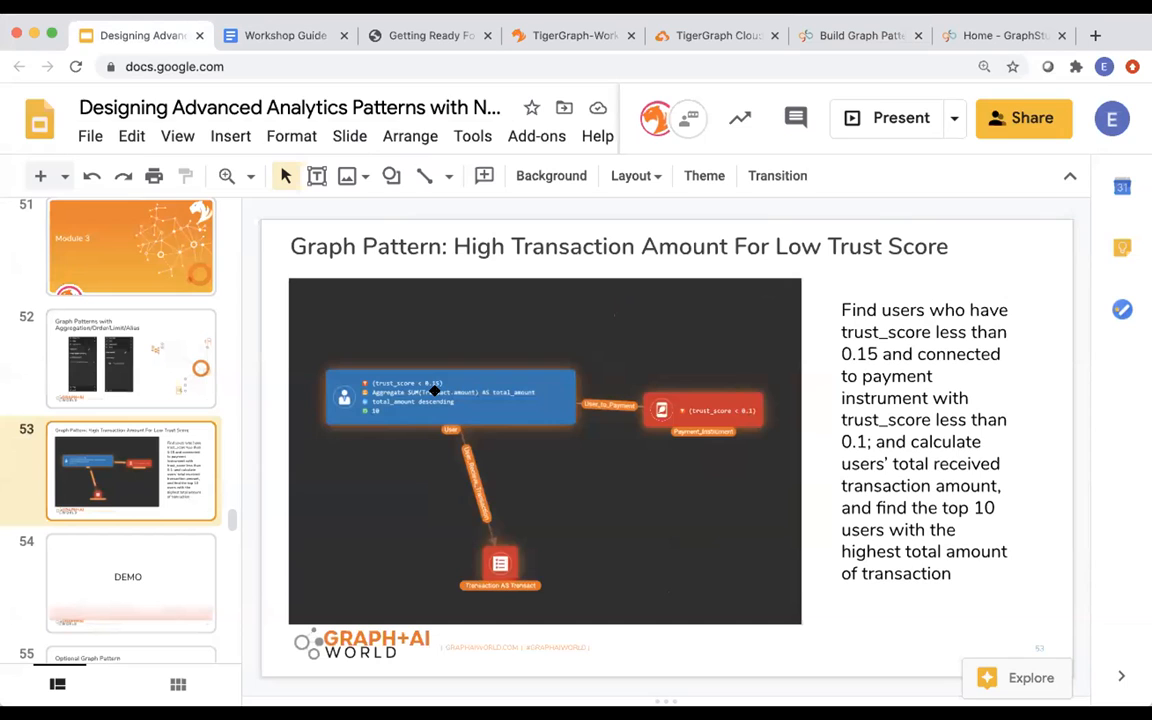
{"action": "left_click", "coordinate": [815, 40]}
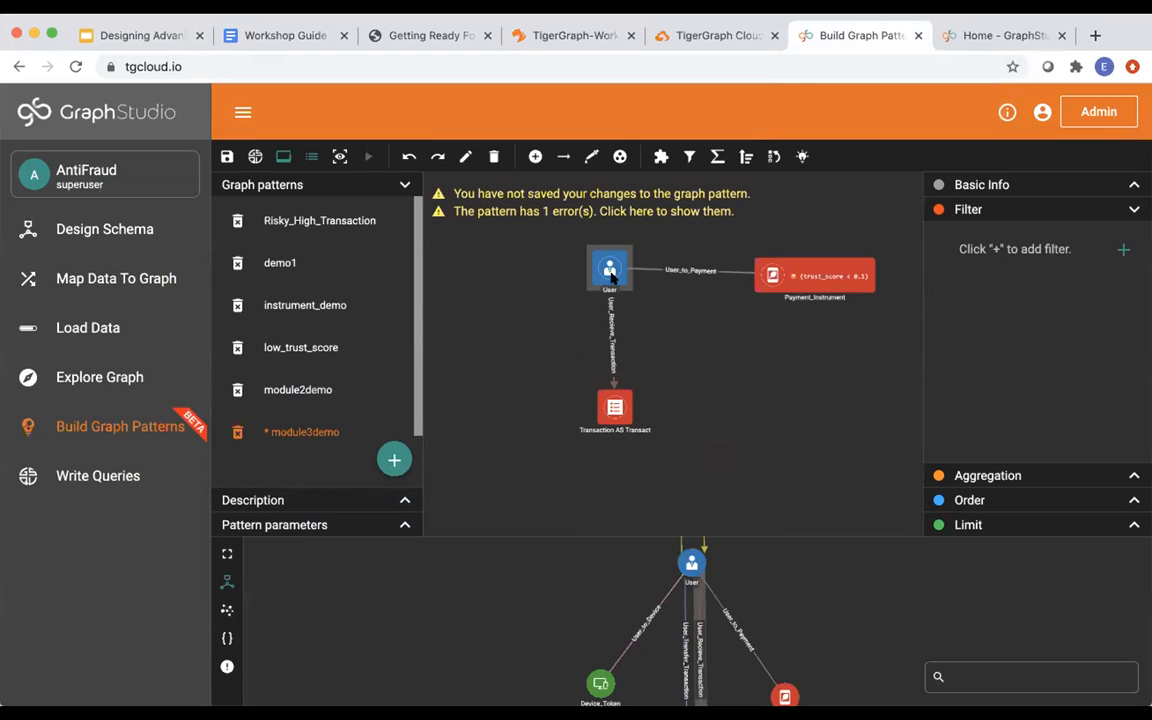
Add a less-than filter on User comparing its trust_score attribute.
{"action": "left_click", "coordinate": [1123, 249]}
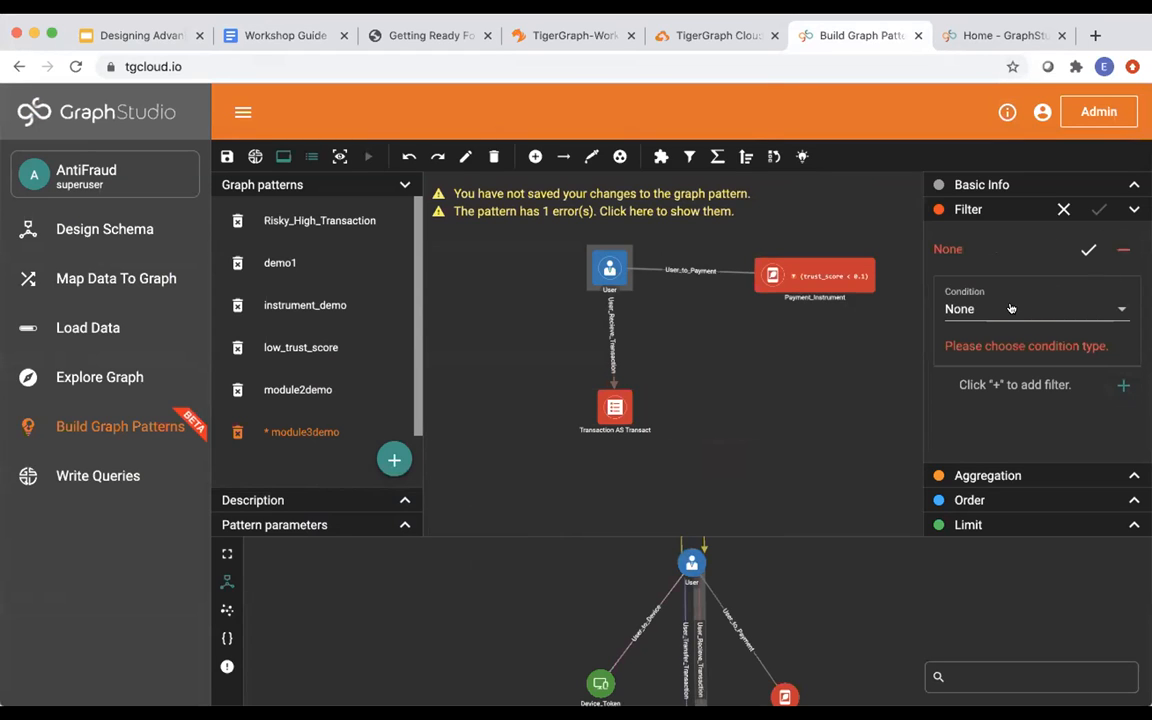
{"action": "left_click", "coordinate": [1011, 309]}
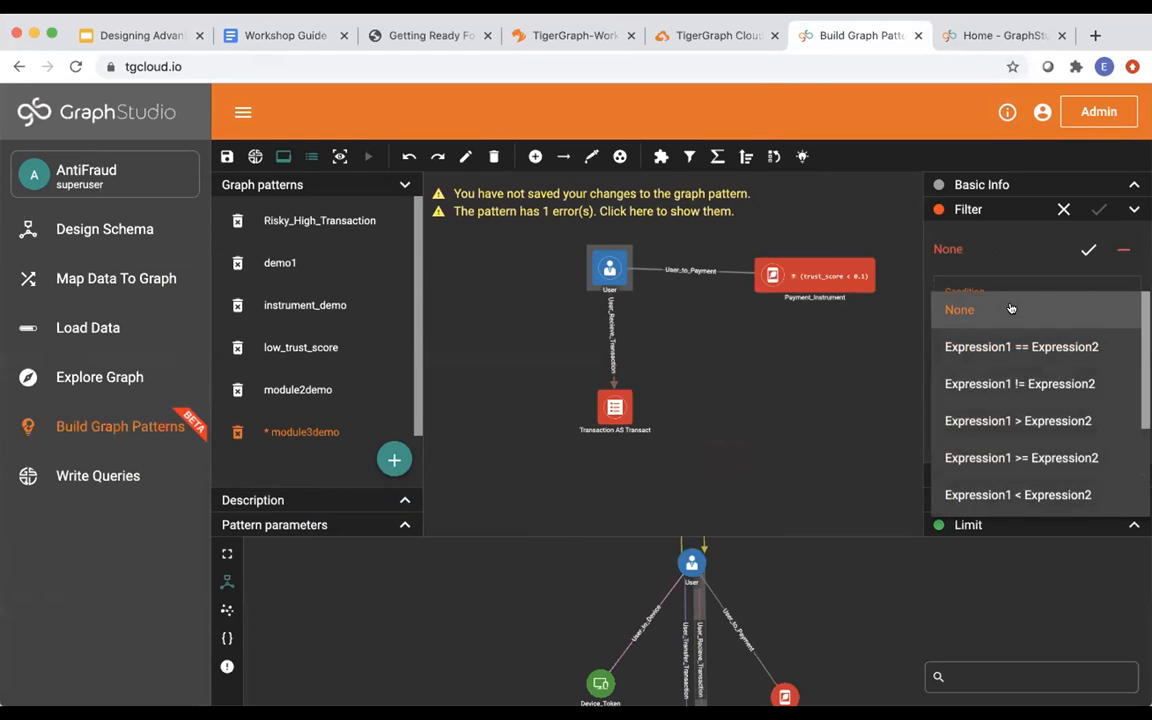
{"action": "left_click", "coordinate": [1010, 494]}
{"action": "left_click", "coordinate": [1016, 394]}
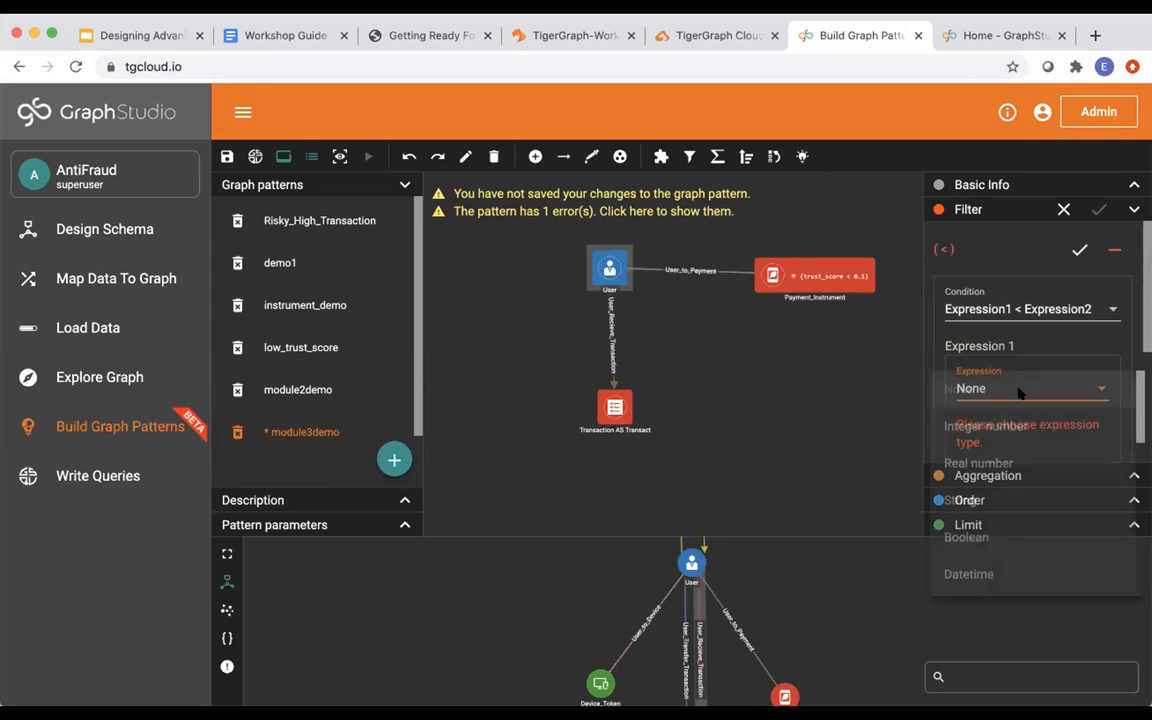
{"action": "scroll", "coordinate": [998, 512], "scroll_direction": "down", "scroll_amount": 3}
{"action": "scroll", "coordinate": [998, 516], "scroll_direction": "down", "scroll_amount": 1}
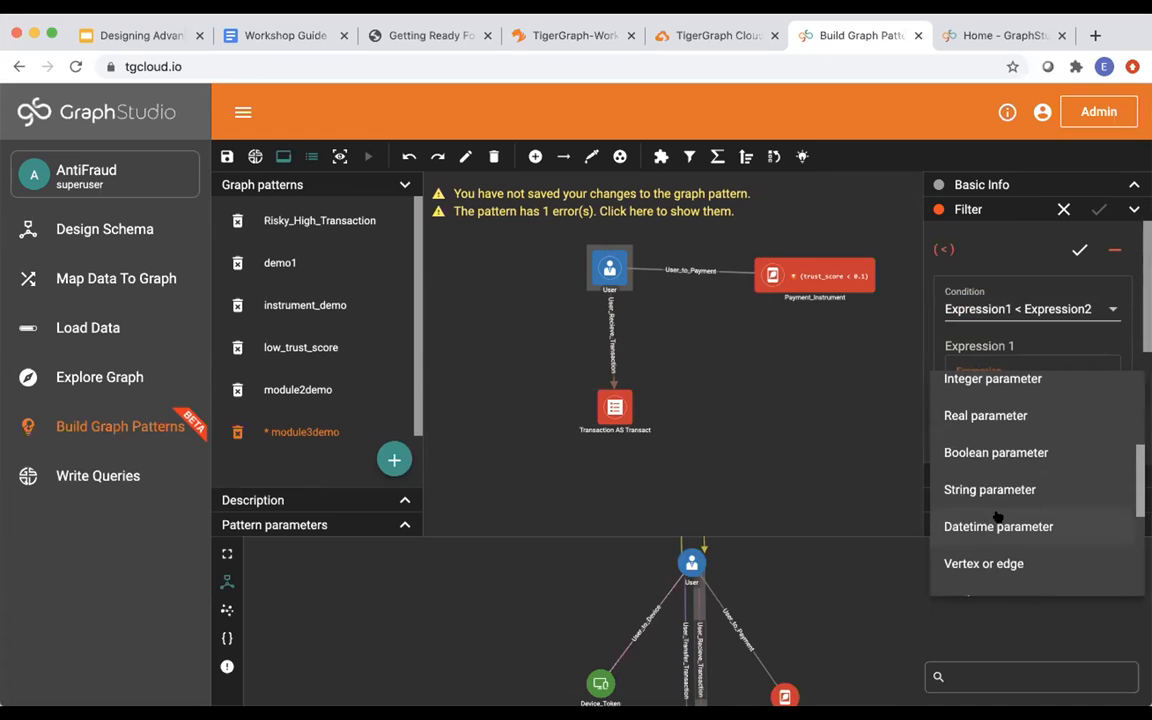
{"action": "scroll", "coordinate": [997, 514], "scroll_direction": "up", "scroll_amount": 3}
{"action": "scroll", "coordinate": [991, 470], "scroll_direction": "down", "scroll_amount": 5}
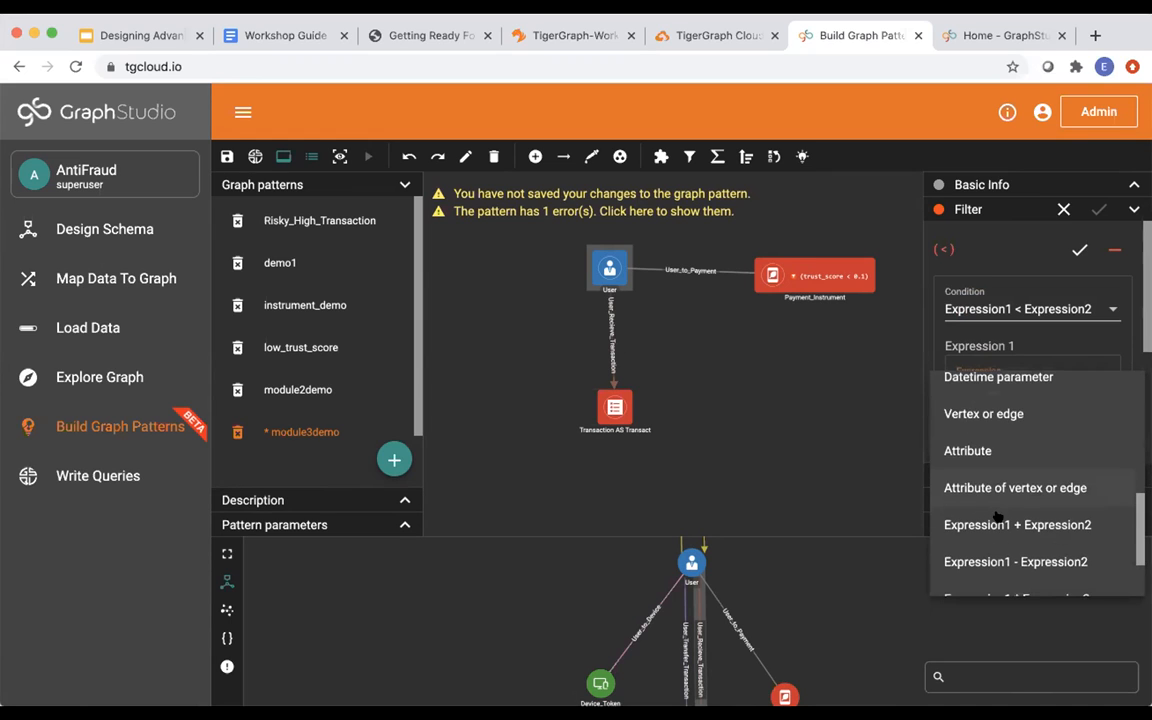
{"action": "left_click", "coordinate": [988, 452]}
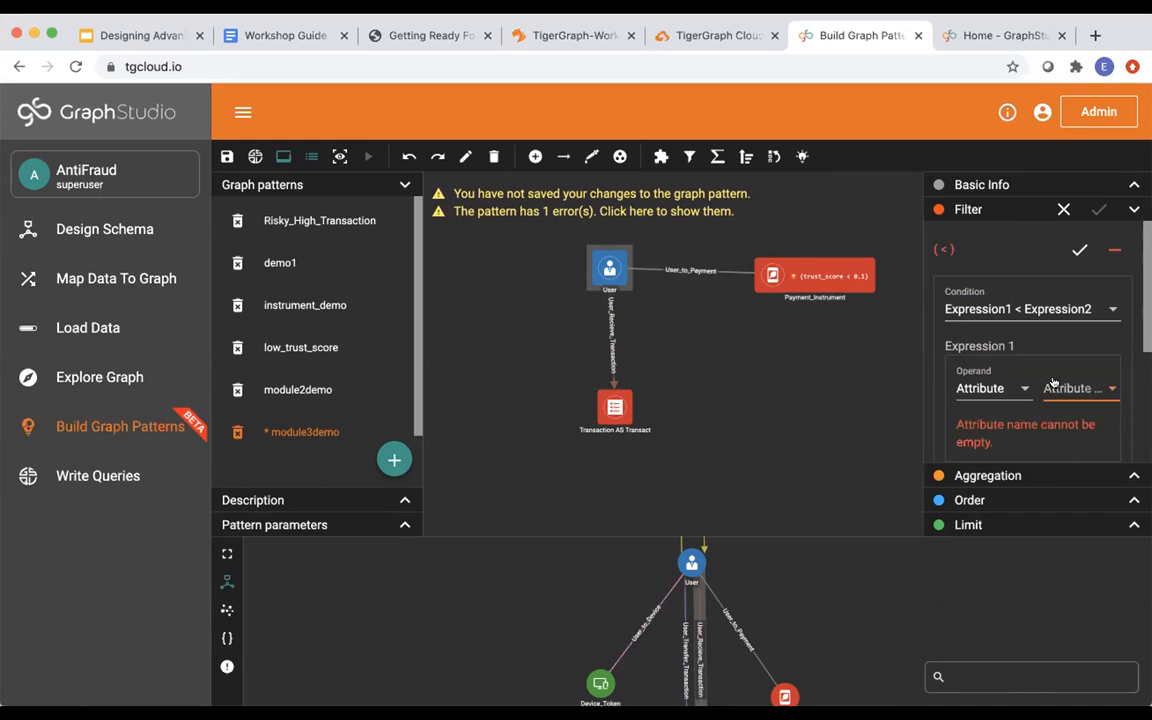
{"action": "left_click", "coordinate": [1054, 388]}
{"action": "left_click", "coordinate": [1053, 459]}
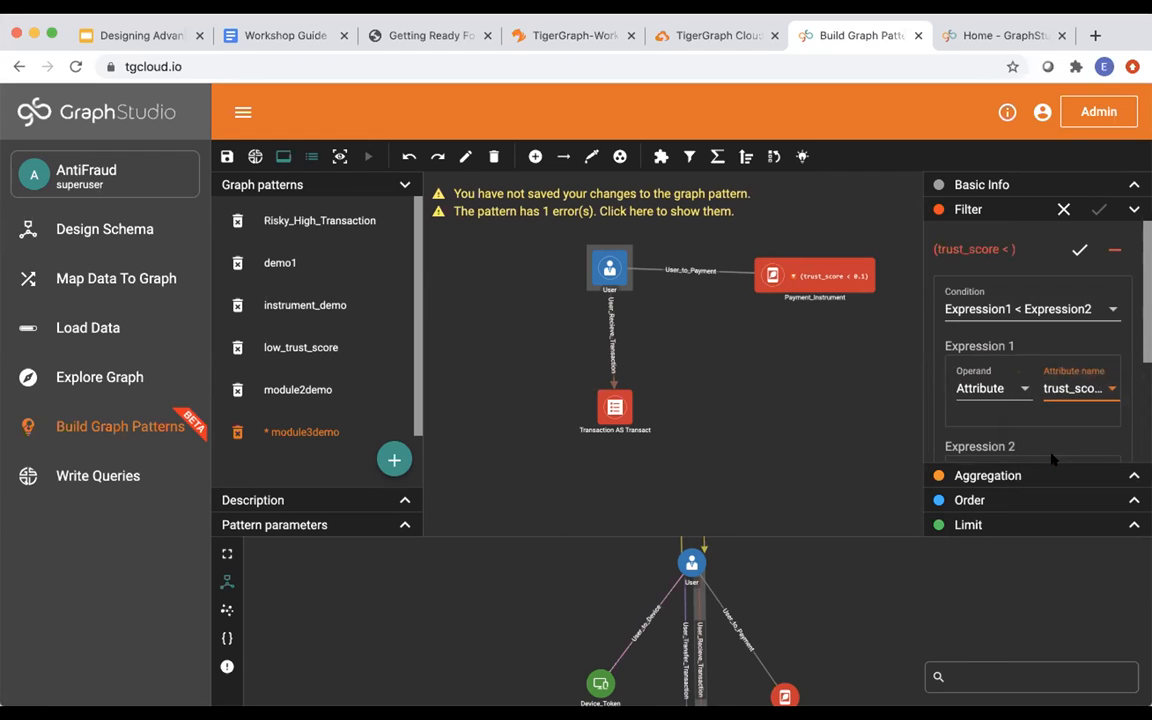
Compare against real number 0.15 and confirm the trust_score < 0.15 filter.
{"action": "scroll", "coordinate": [1008, 428], "scroll_direction": "down", "scroll_amount": 2}
{"action": "left_click", "coordinate": [1015, 384]}
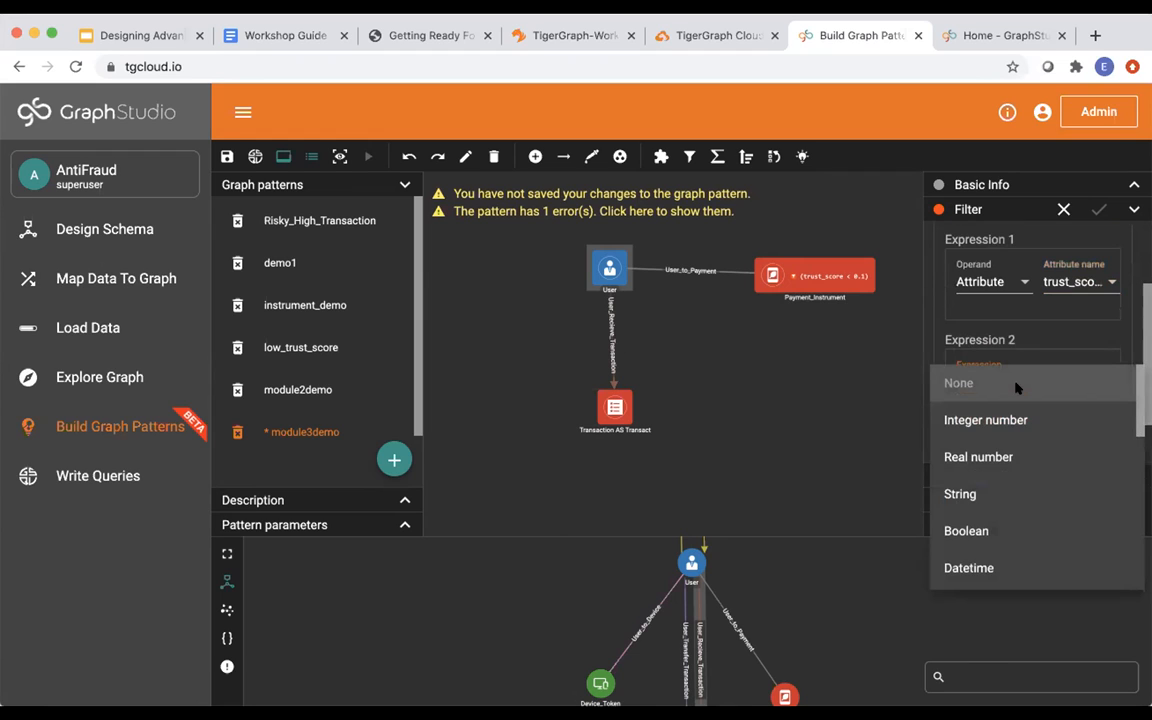
{"action": "left_click", "coordinate": [1000, 459]}
{"action": "left_click", "coordinate": [1068, 381]}
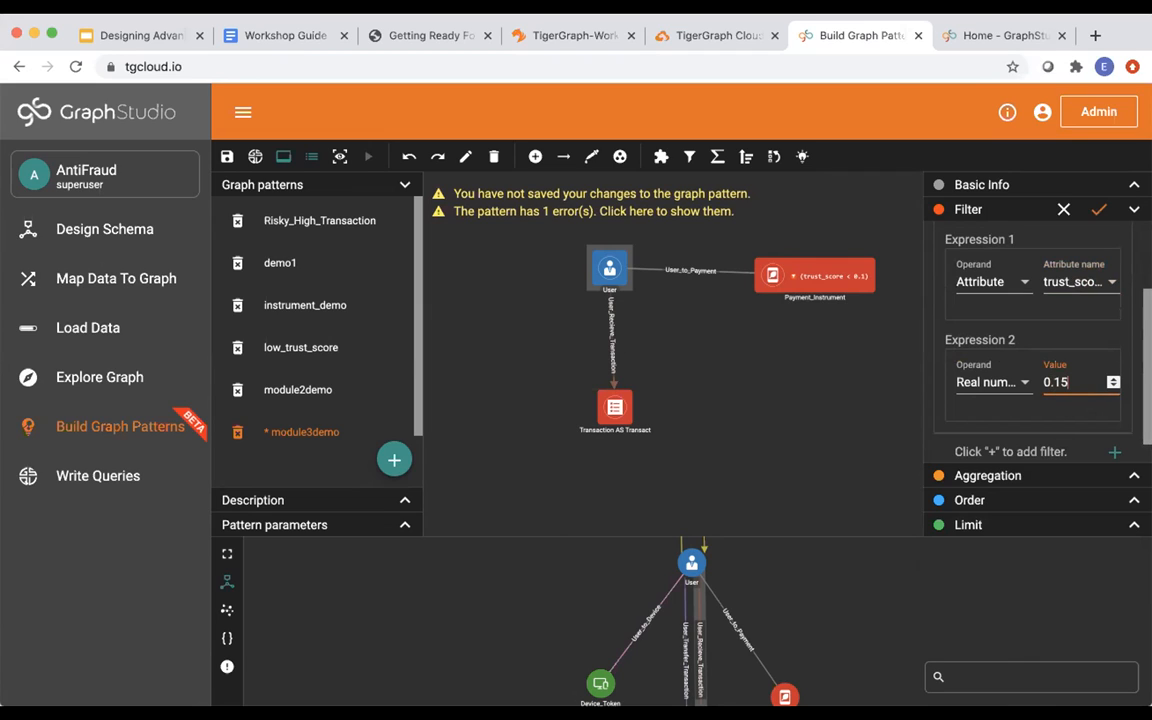
{"action": "left_click", "coordinate": [1097, 209]}
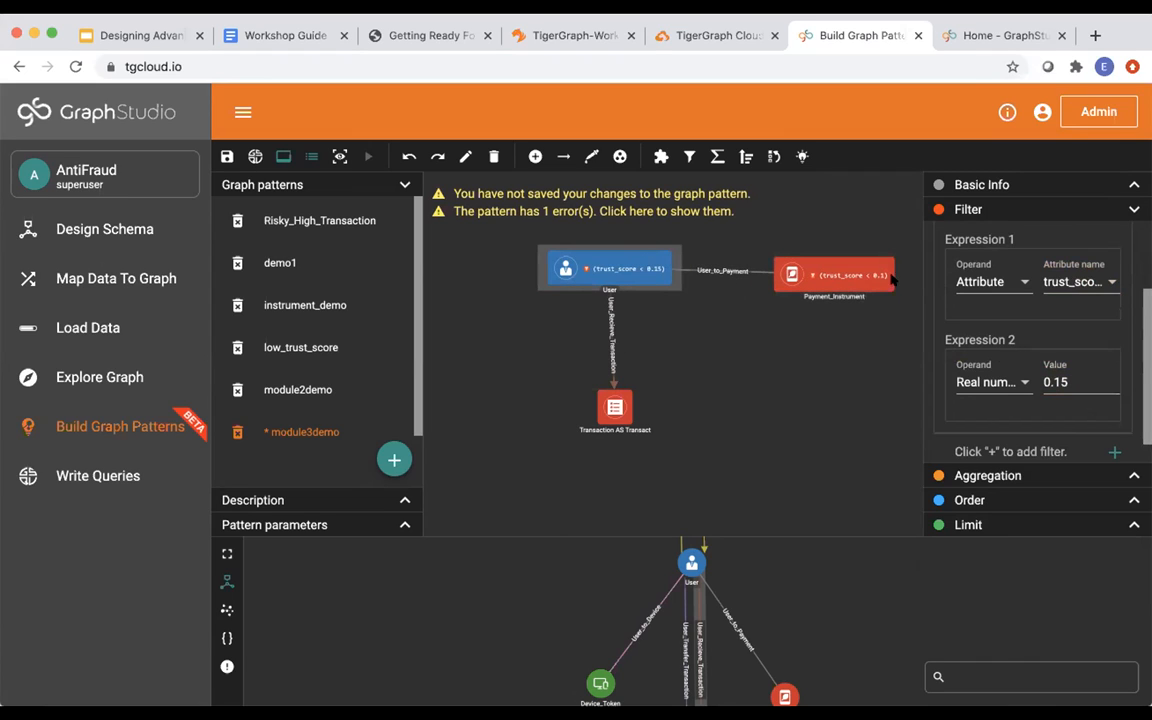
{"action": "scroll", "coordinate": [1038, 330], "scroll_direction": "down", "scroll_amount": 1}
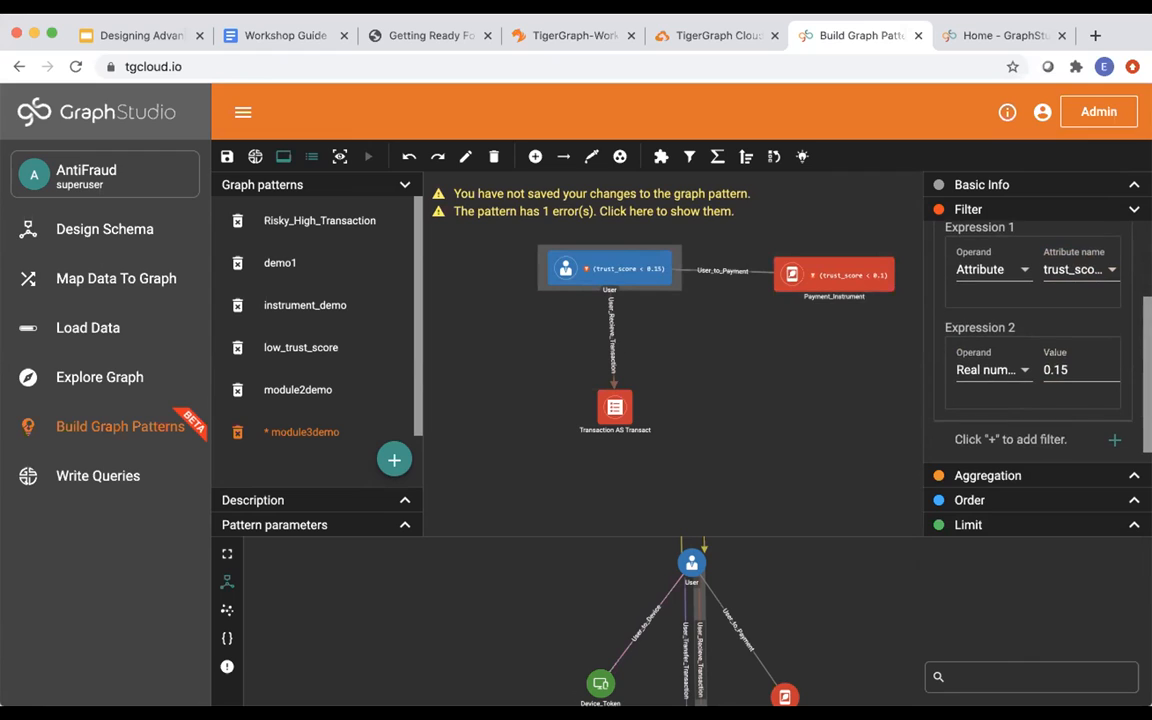
{"action": "left_click", "coordinate": [1037, 476]}
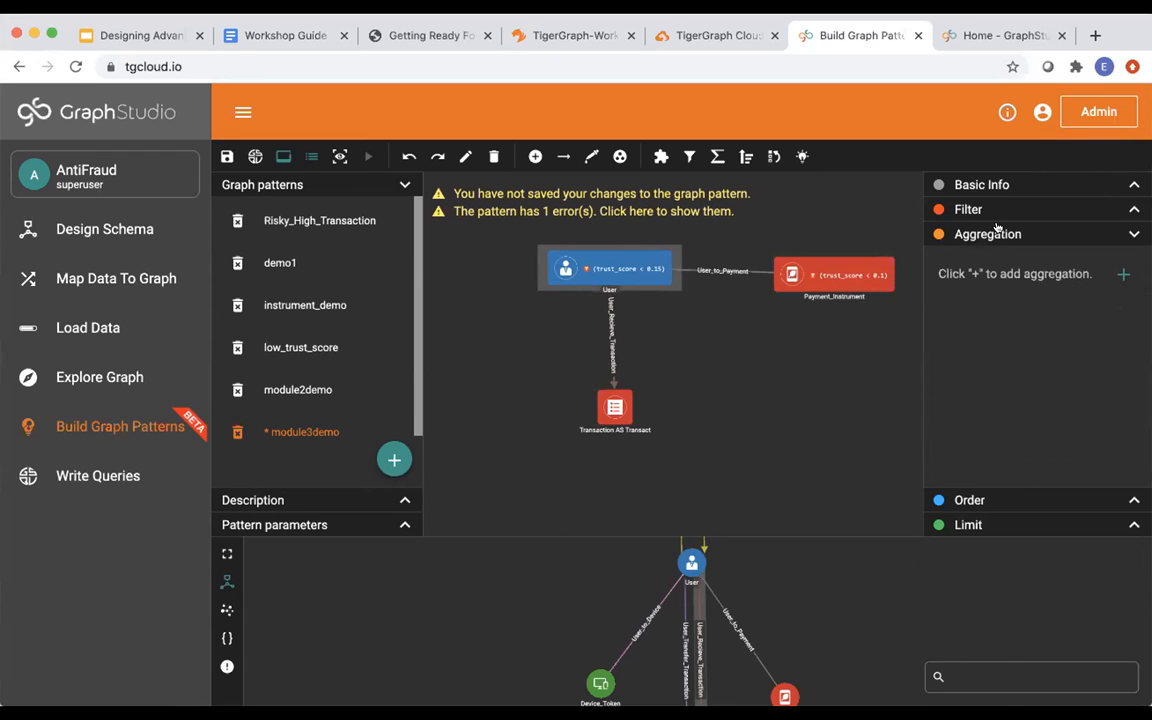
Add a User aggregation using the SUM function.
{"action": "left_click", "coordinate": [1124, 275]}
{"action": "left_click", "coordinate": [1027, 353]}
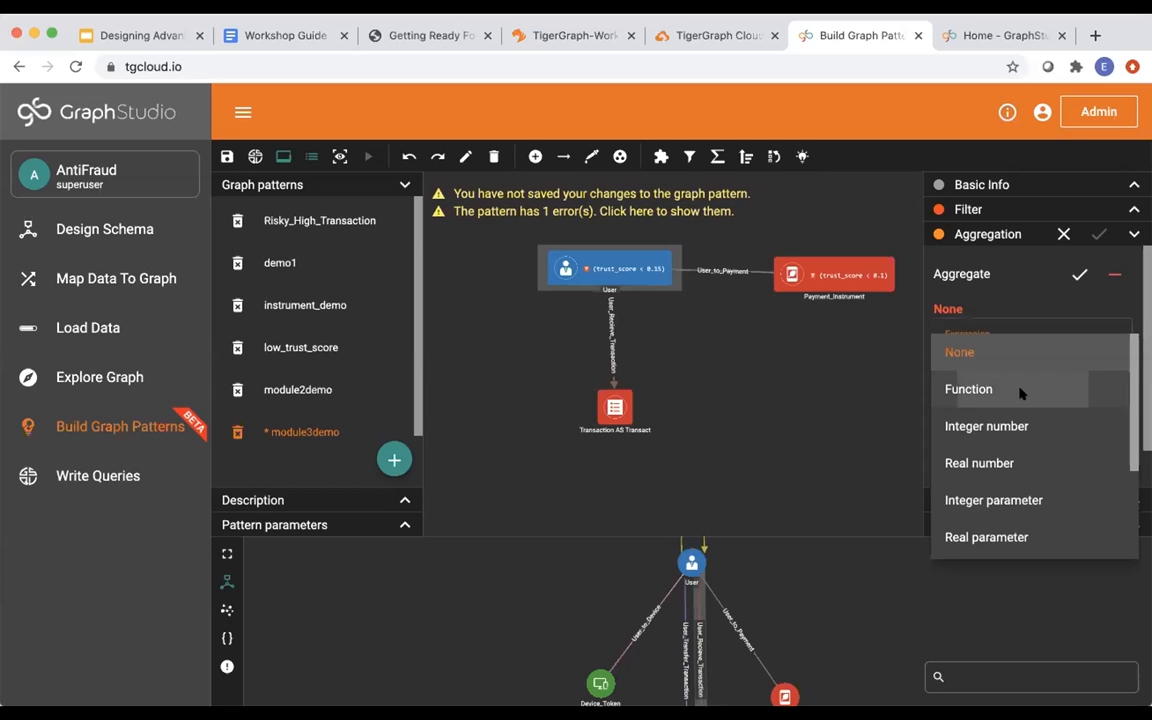
{"action": "left_click", "coordinate": [1018, 390]}
{"action": "left_click", "coordinate": [1071, 352]}
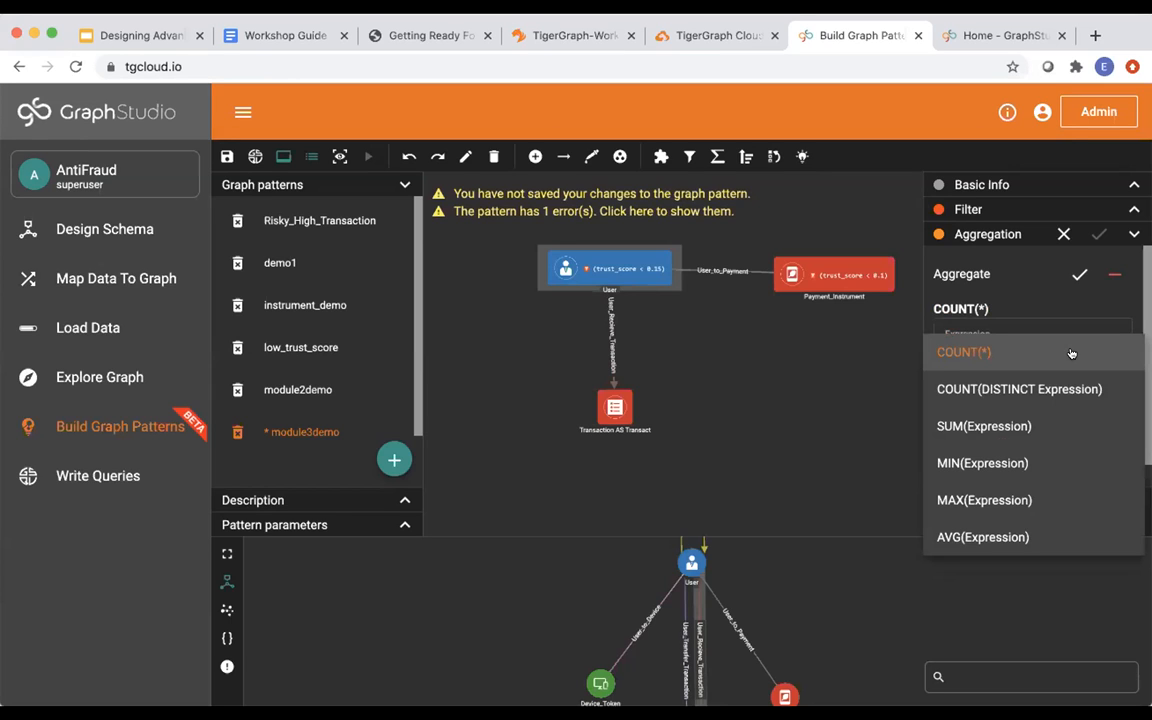
{"action": "left_click", "coordinate": [1024, 426]}
{"action": "scroll", "coordinate": [1022, 420], "scroll_direction": "down", "scroll_amount": 2}
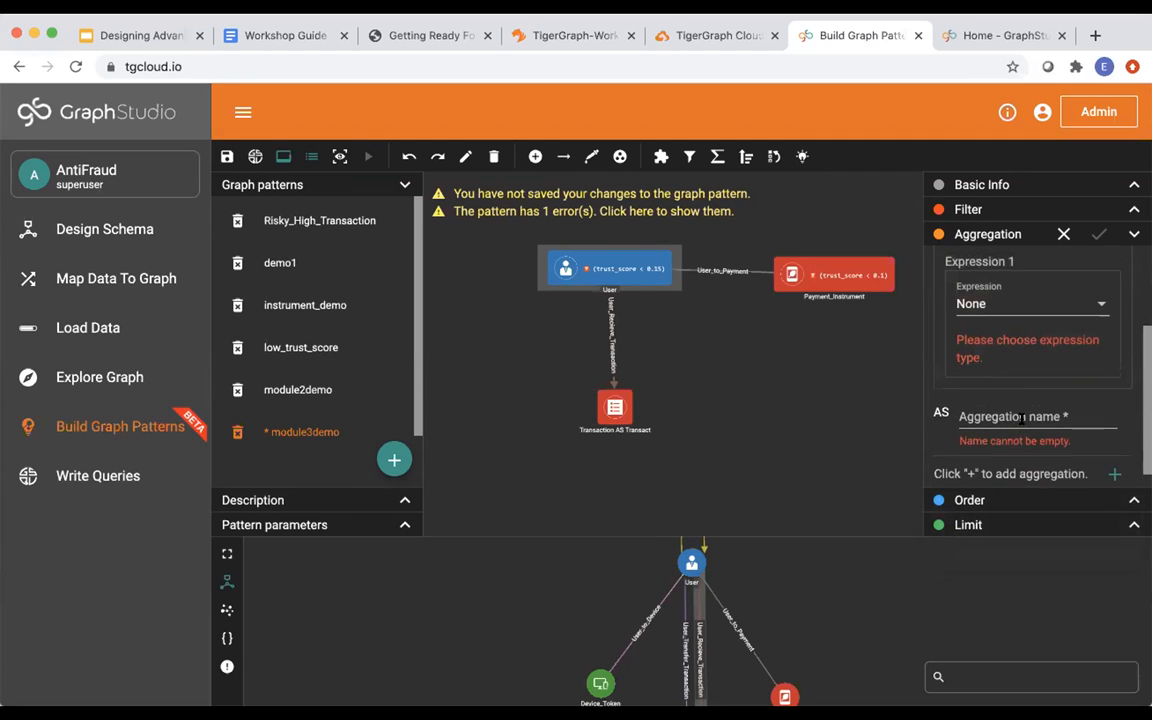
{"action": "scroll", "coordinate": [1022, 418], "scroll_direction": "up", "scroll_amount": 2}
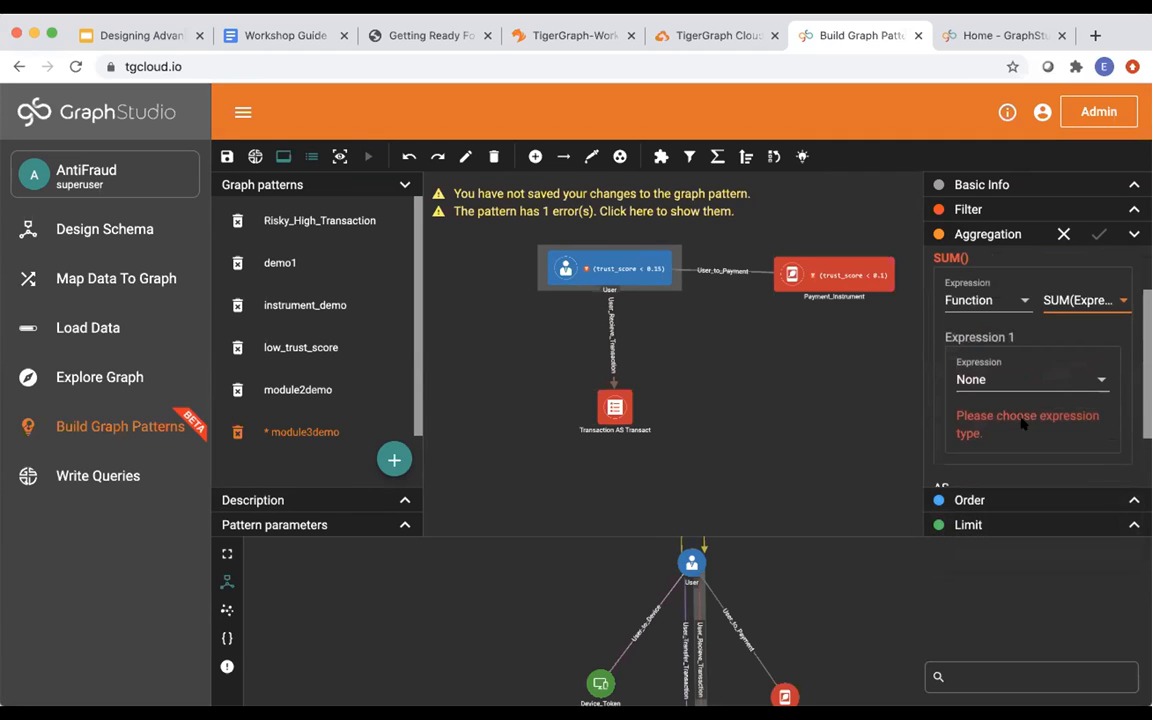
Sum the Transact.amount attribute and name the aggregation total_amount.
{"action": "left_click", "coordinate": [960, 381]}
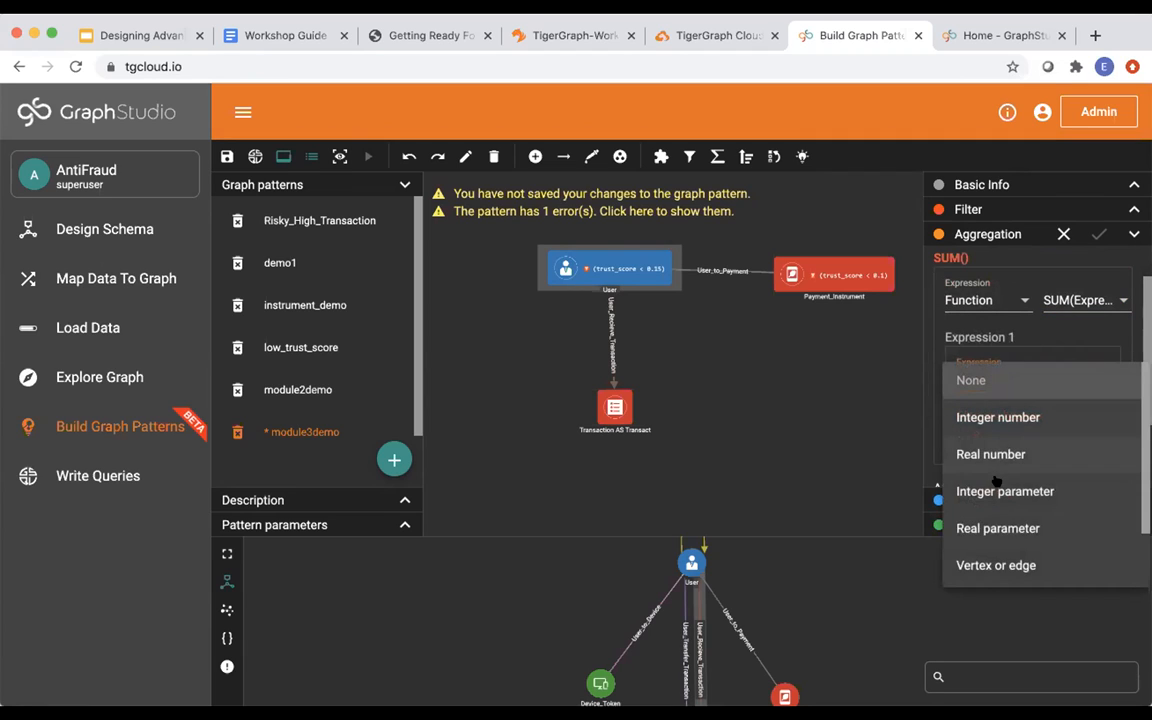
{"action": "scroll", "coordinate": [996, 481], "scroll_direction": "down", "scroll_amount": 2}
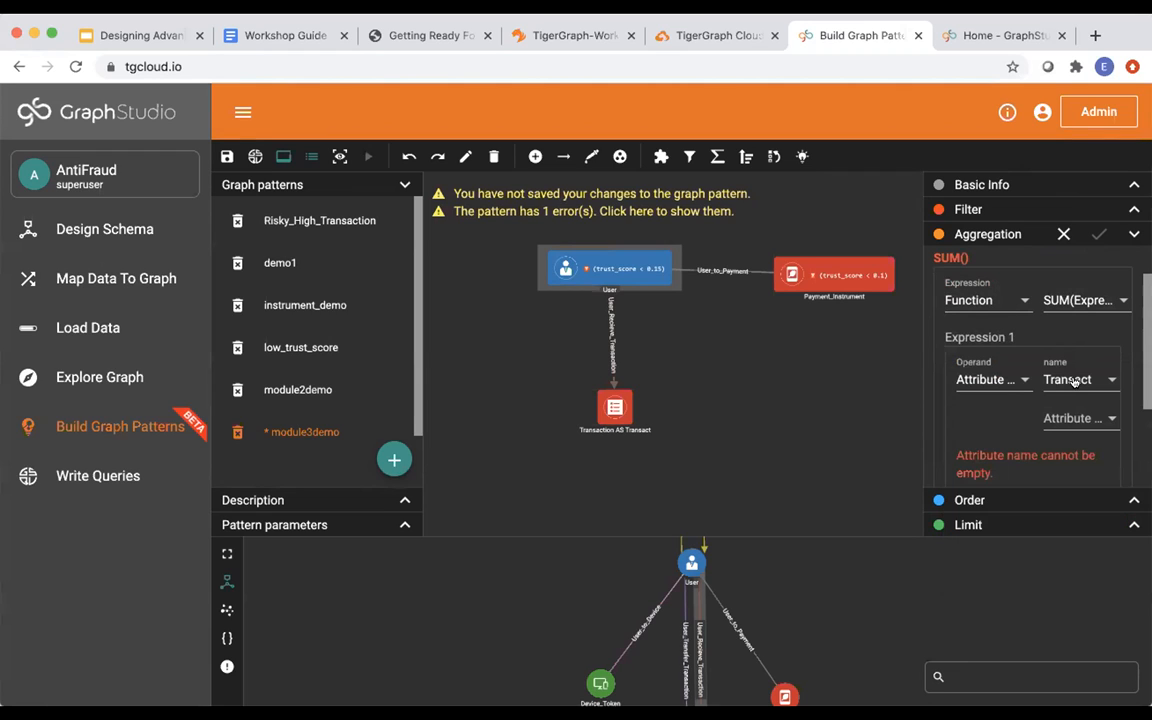
{"action": "left_click", "coordinate": [1069, 381]}
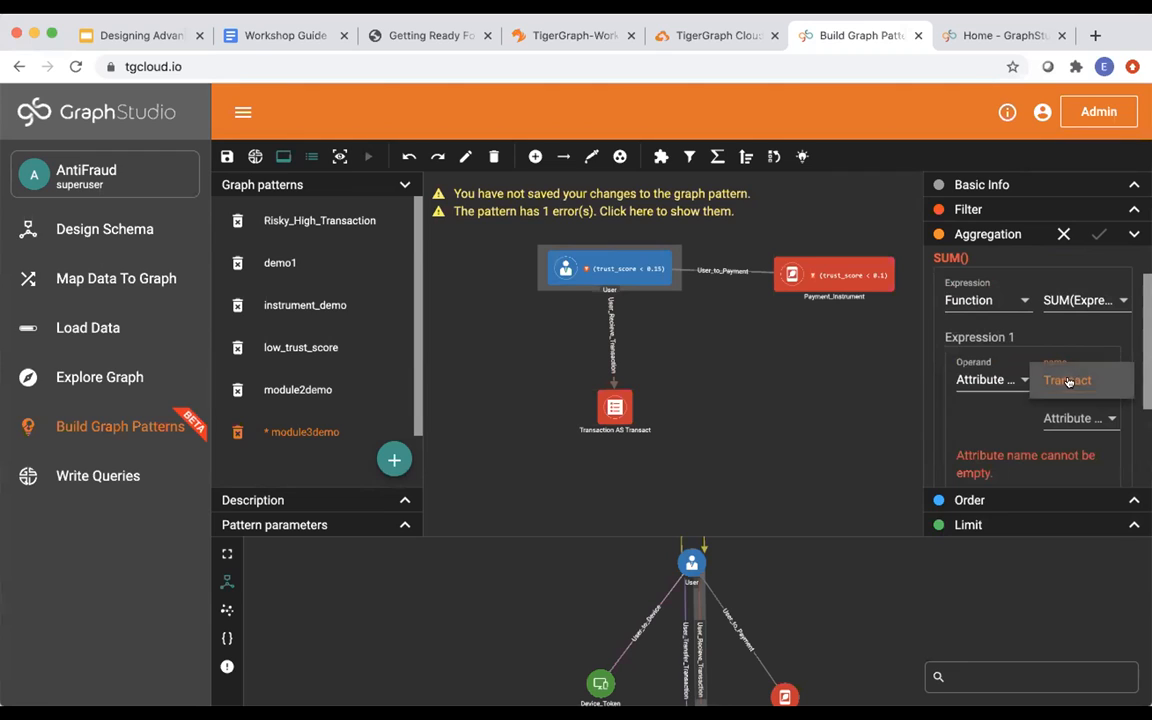
{"action": "left_click", "coordinate": [1069, 381]}
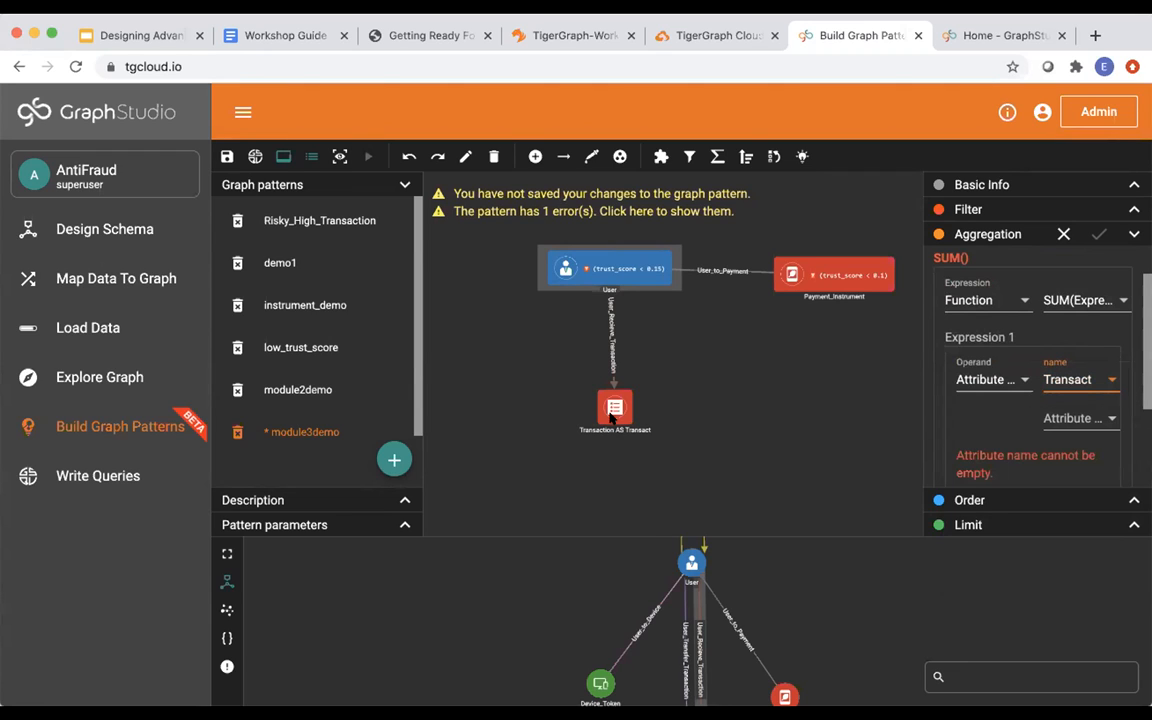
{"action": "left_click", "coordinate": [1078, 418]}
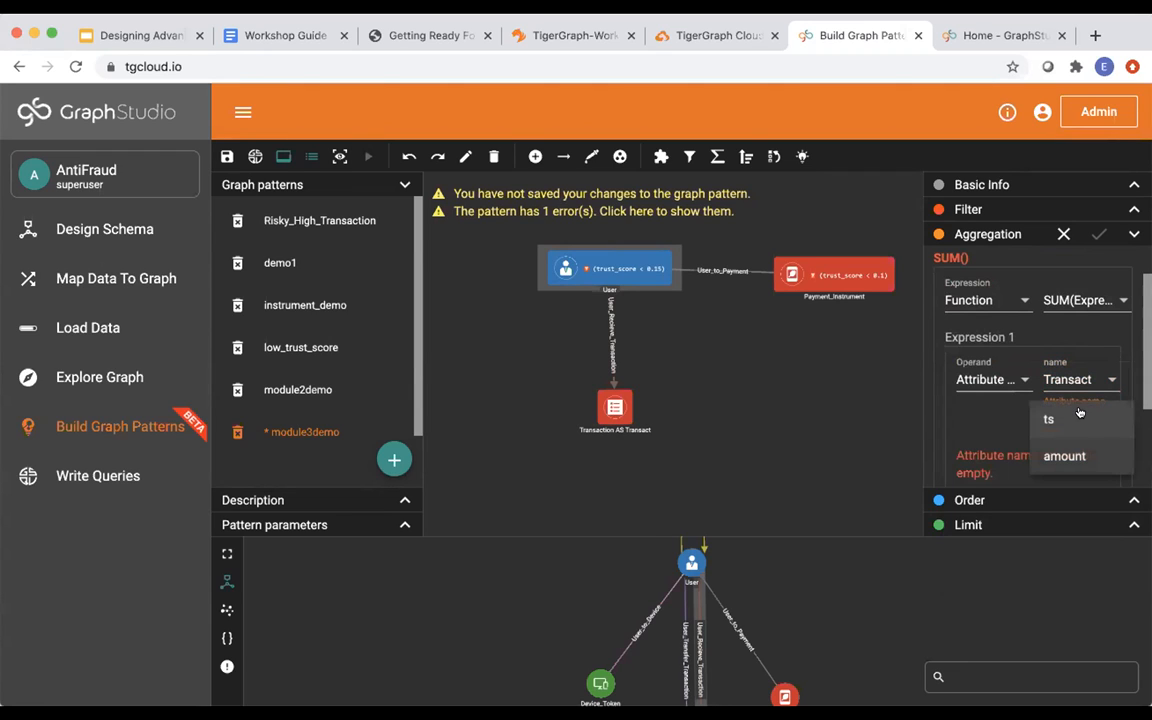
{"action": "left_click", "coordinate": [1064, 455]}
{"action": "scroll", "coordinate": [1015, 442], "scroll_direction": "down", "scroll_amount": 2}
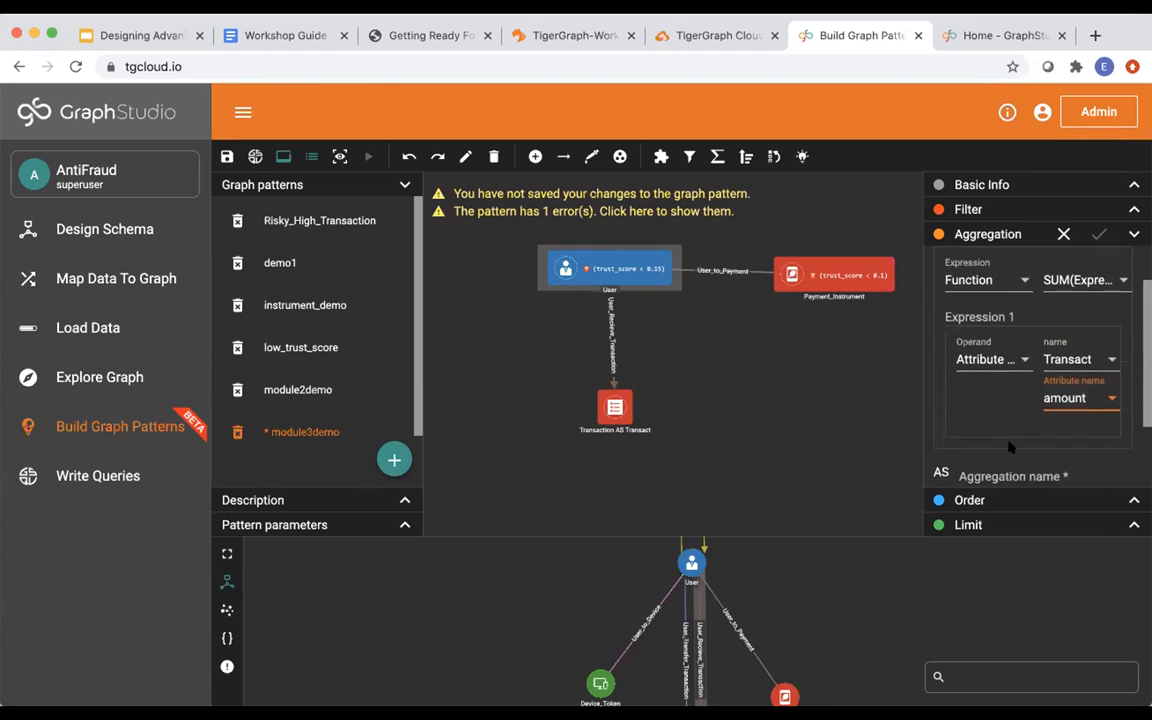
{"action": "left_click", "coordinate": [998, 402]}
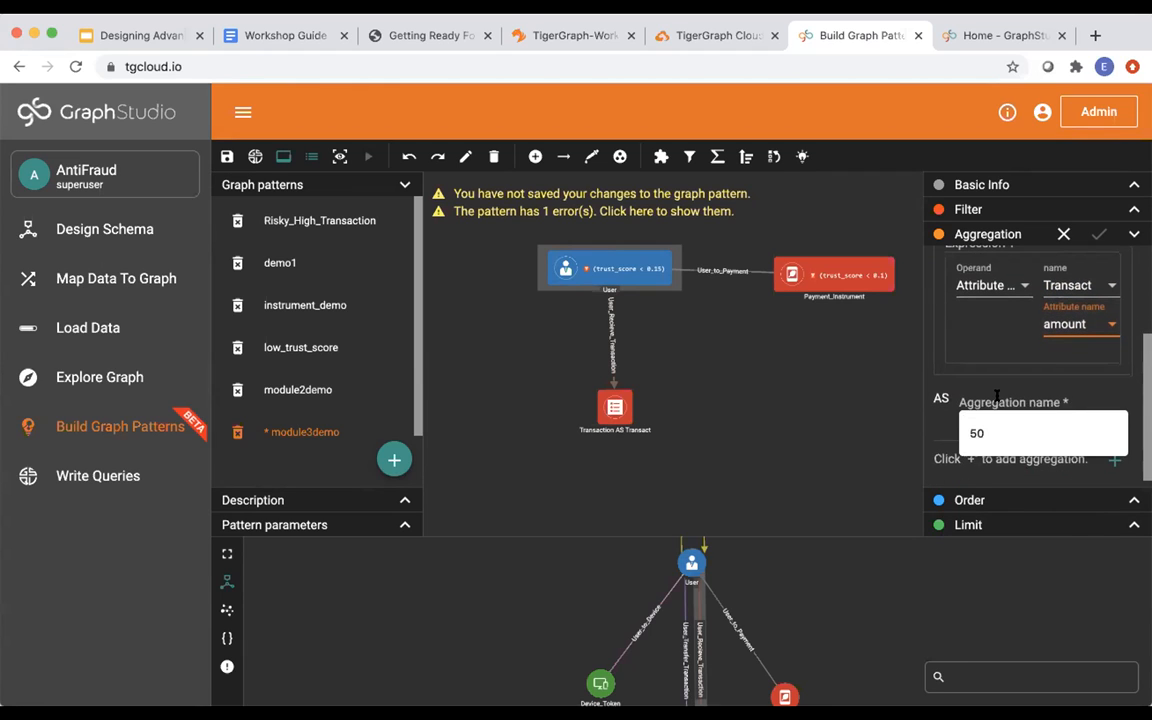
{"action": "type", "text": "total_amount"}
{"action": "left_click", "coordinate": [1097, 234]}
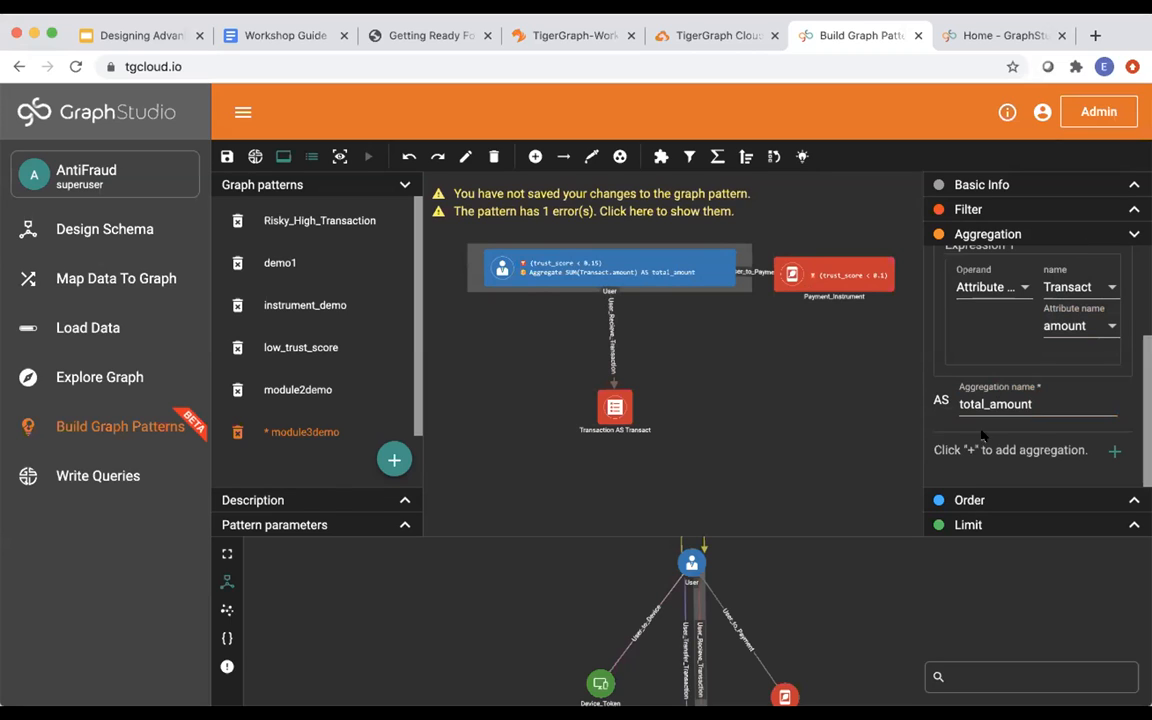
{"action": "left_click", "coordinate": [963, 502]}
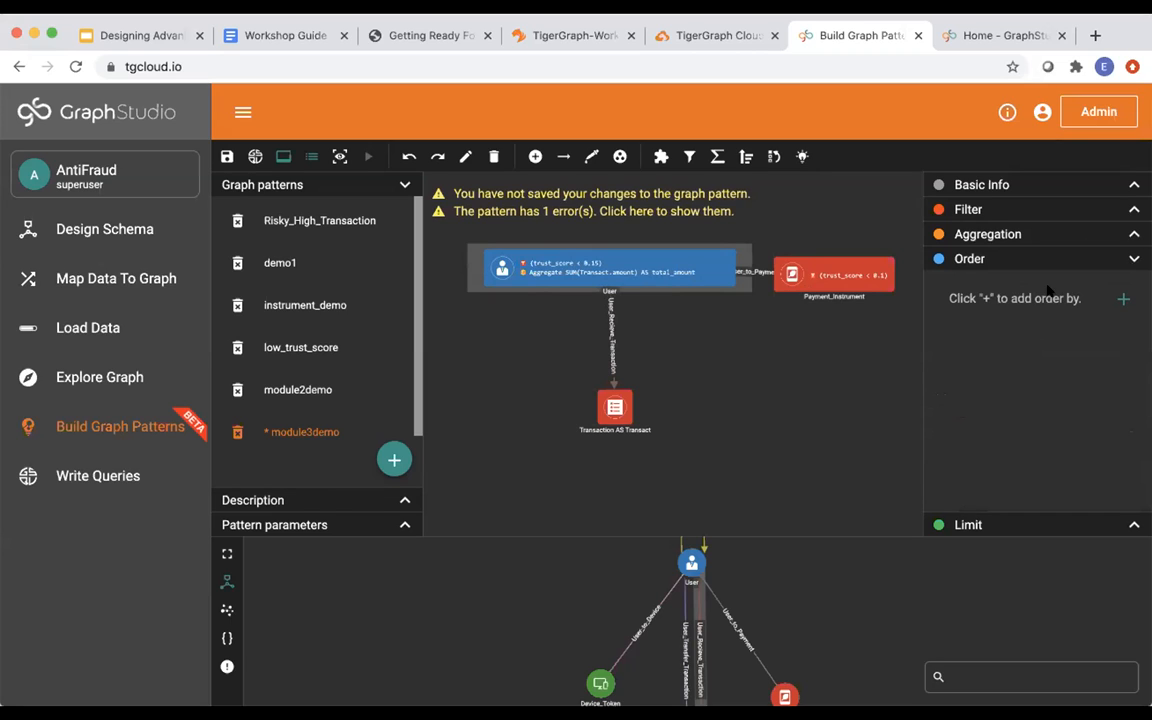
Add an order-by rule on User sorting by the total_amount attribute, descending, and apply it.
{"action": "left_click", "coordinate": [1123, 298]}
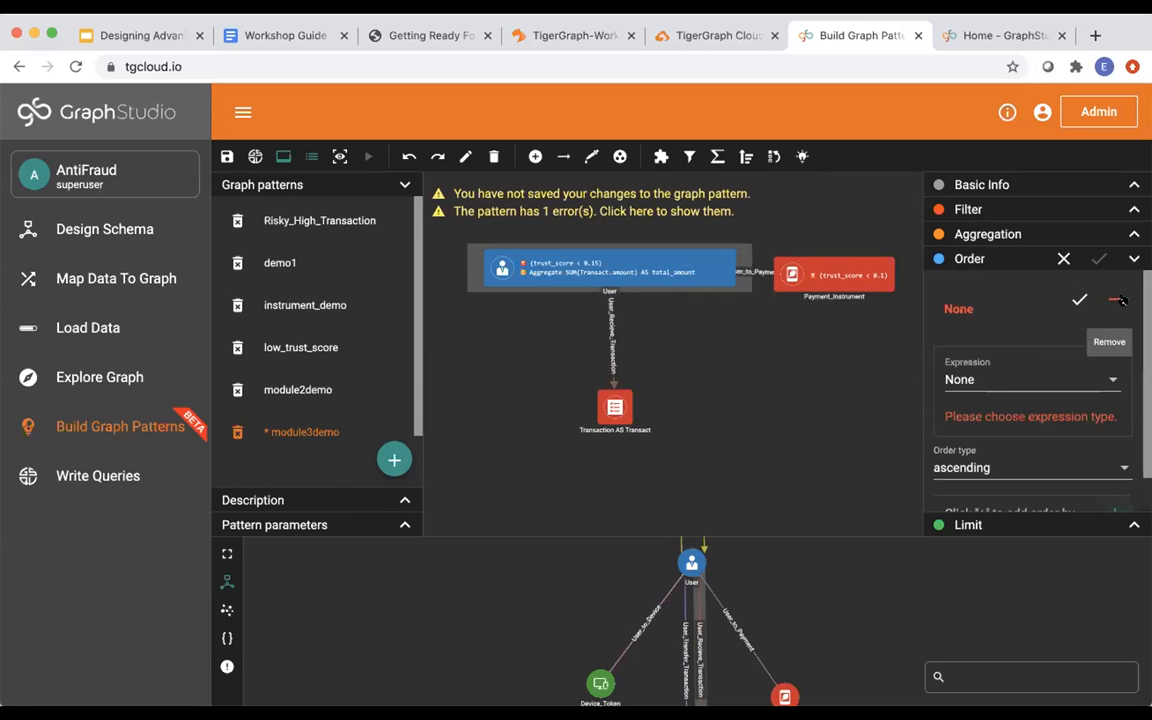
{"action": "left_click", "coordinate": [1002, 381]}
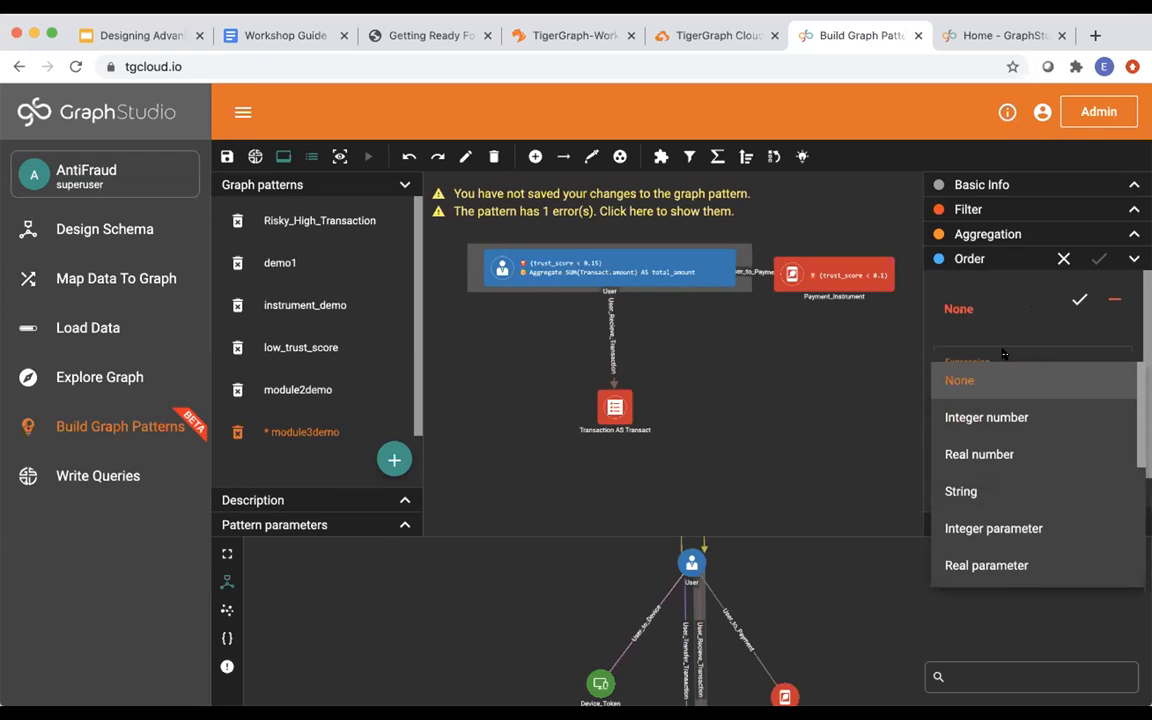
{"action": "scroll", "coordinate": [990, 514], "scroll_direction": "down", "scroll_amount": 3}
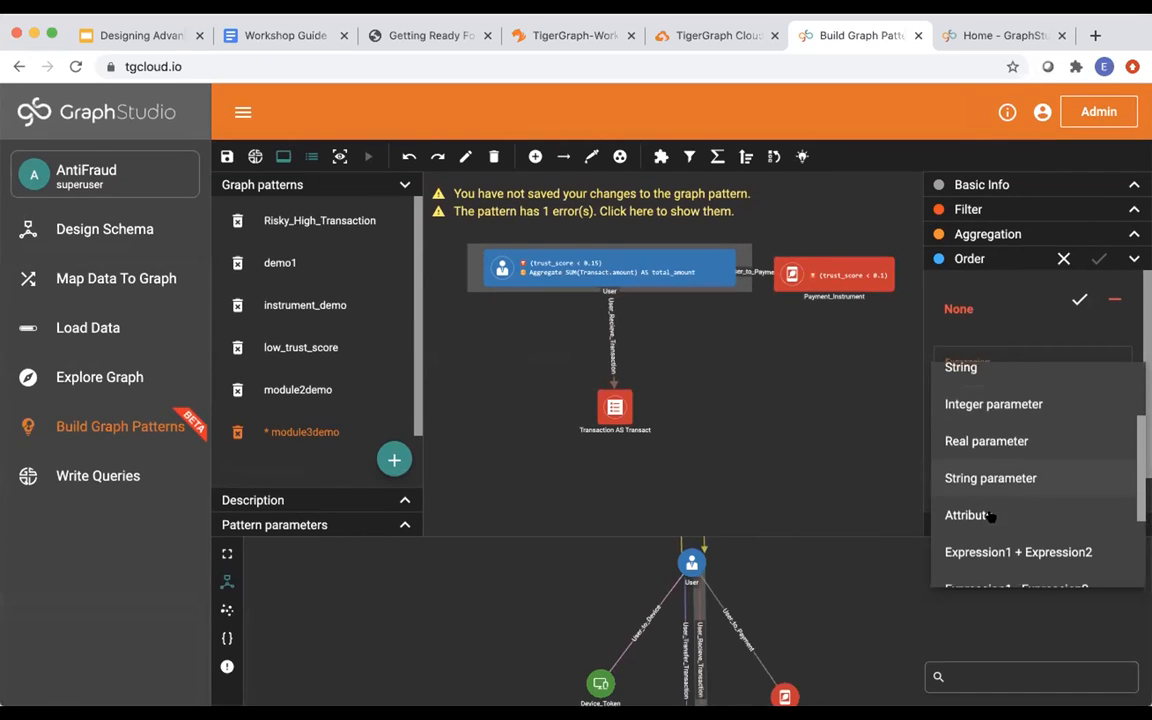
{"action": "scroll", "coordinate": [990, 515], "scroll_direction": "down", "scroll_amount": 1}
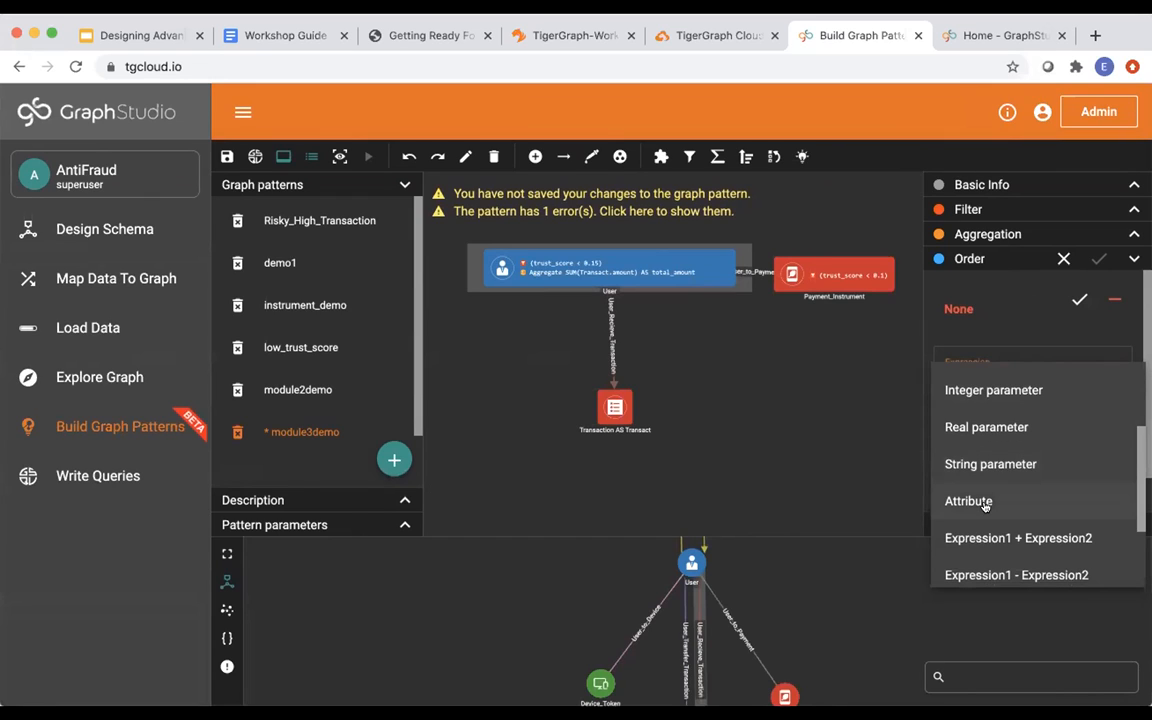
{"action": "left_click", "coordinate": [985, 503]}
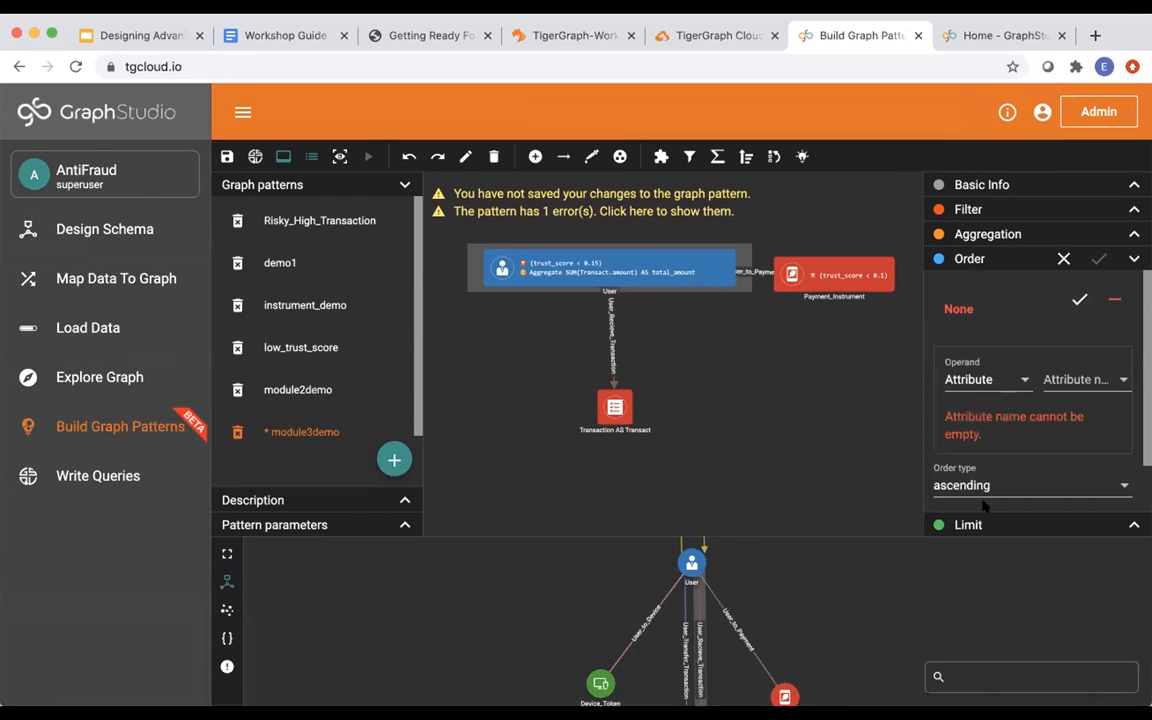
{"action": "left_click", "coordinate": [1073, 381]}
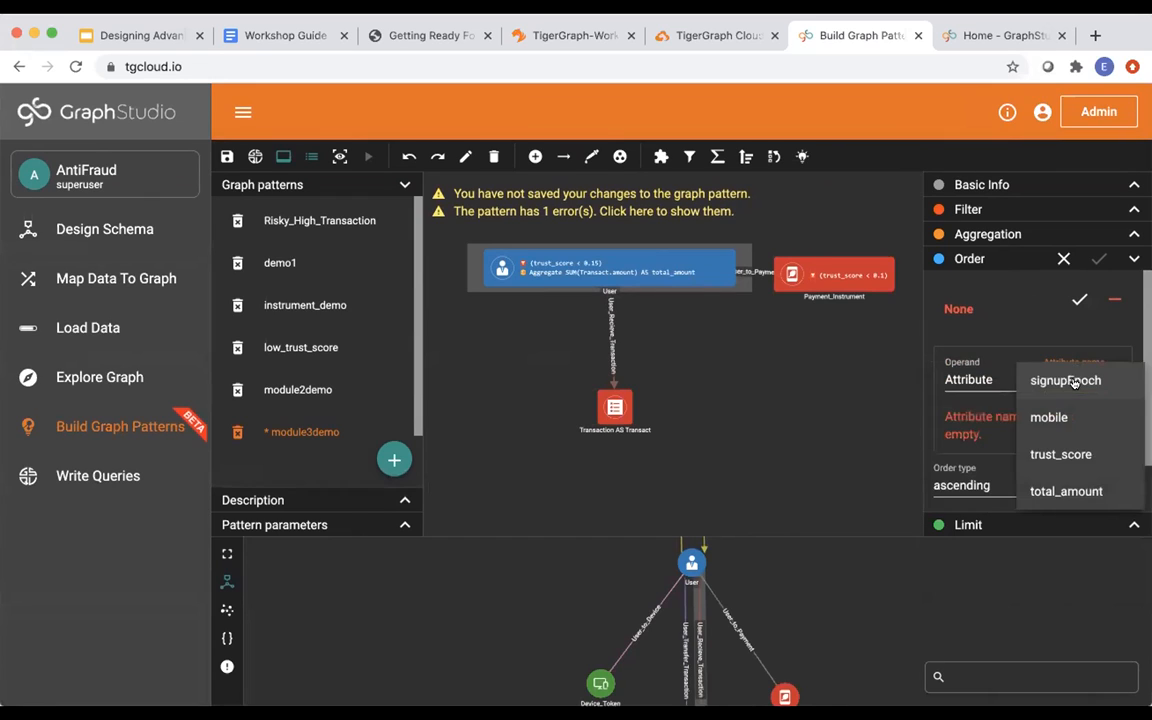
{"action": "left_click", "coordinate": [1068, 490]}
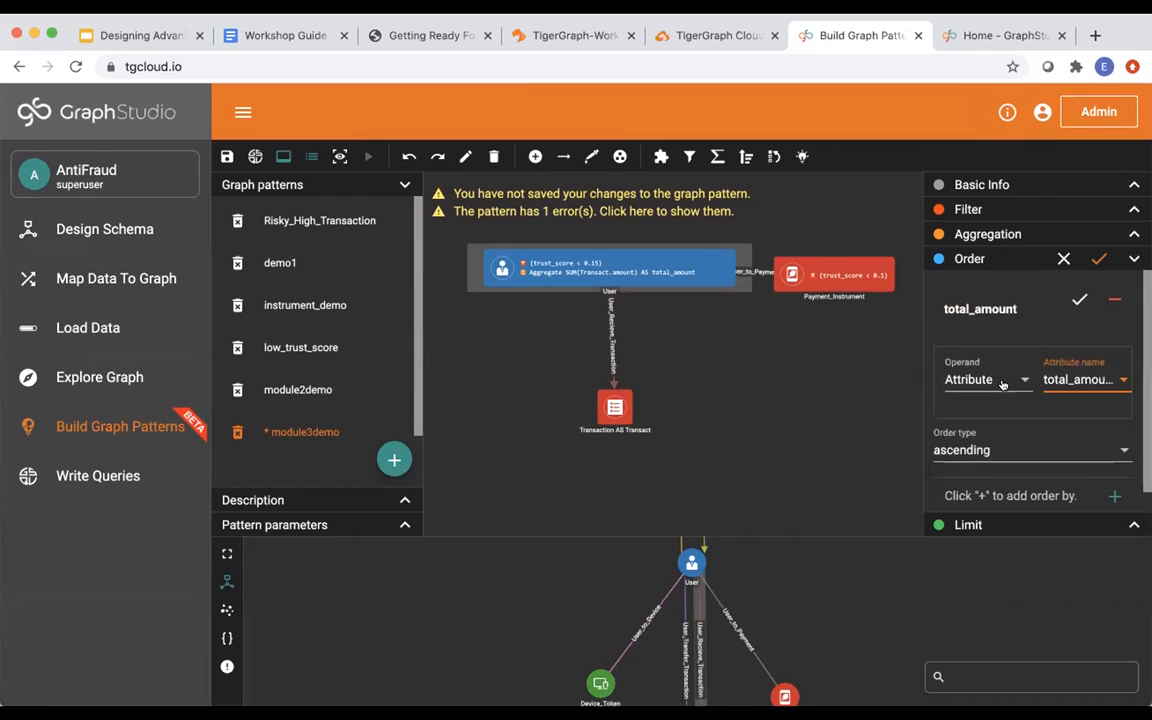
{"action": "scroll", "coordinate": [1006, 390], "scroll_direction": "down", "scroll_amount": 1}
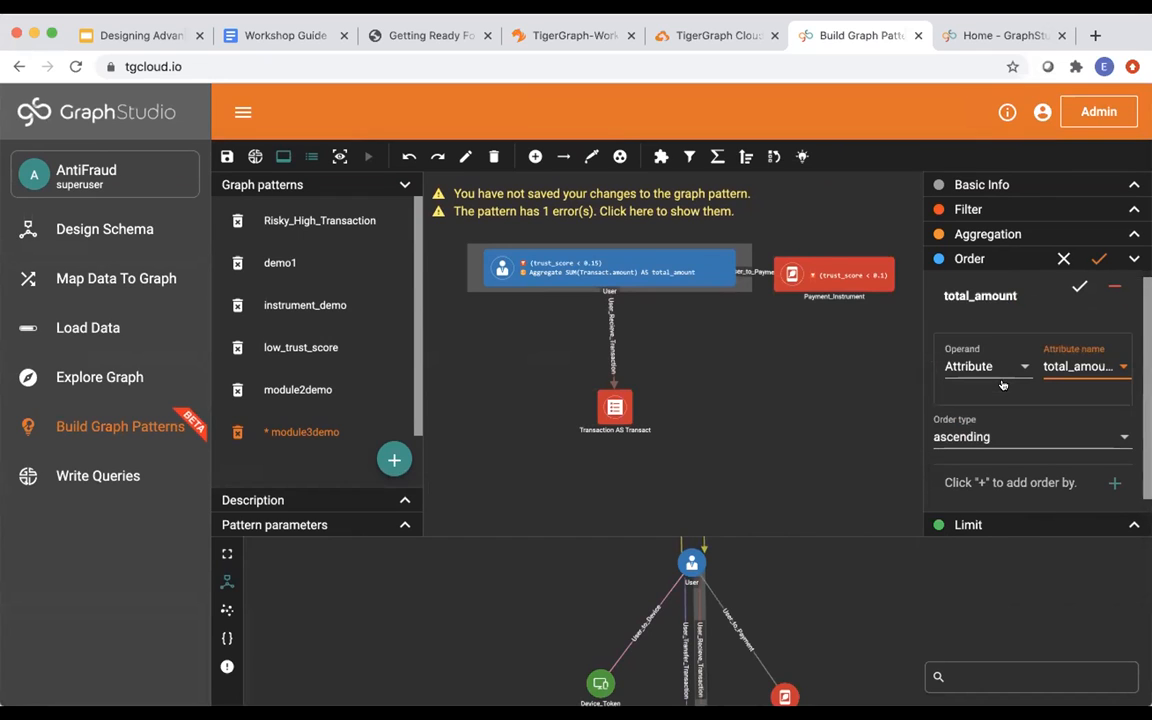
{"action": "left_click", "coordinate": [986, 428]}
{"action": "left_click", "coordinate": [981, 466]}
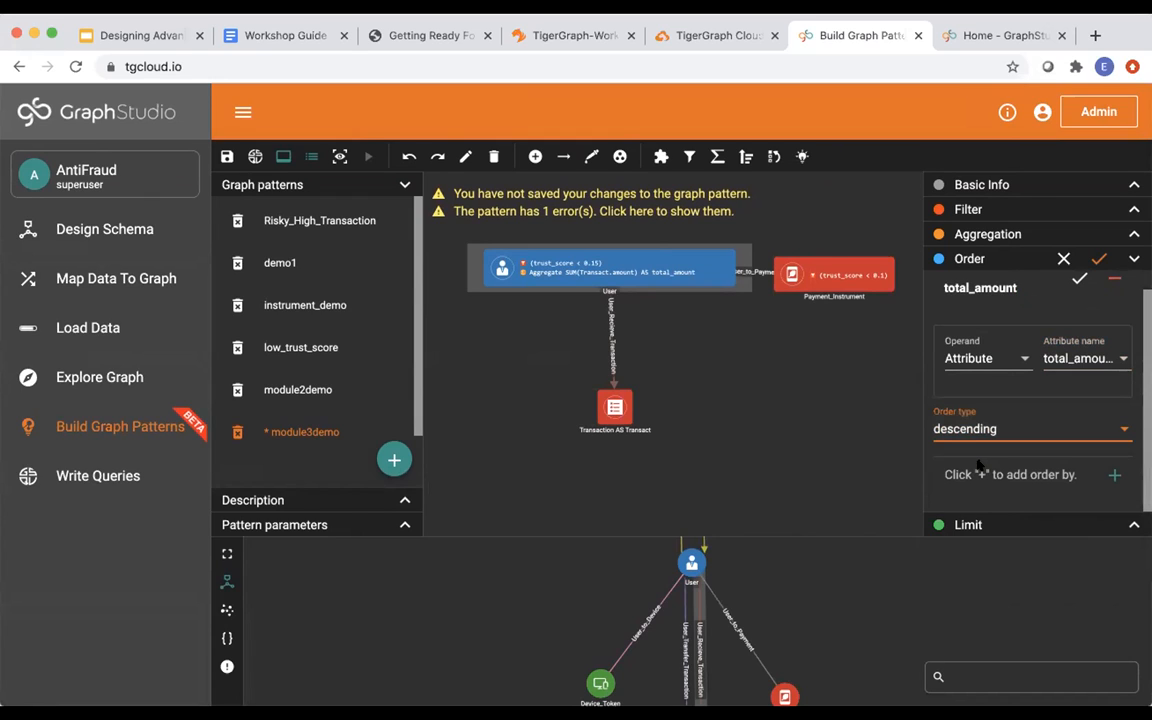
{"action": "left_click", "coordinate": [1080, 280]}
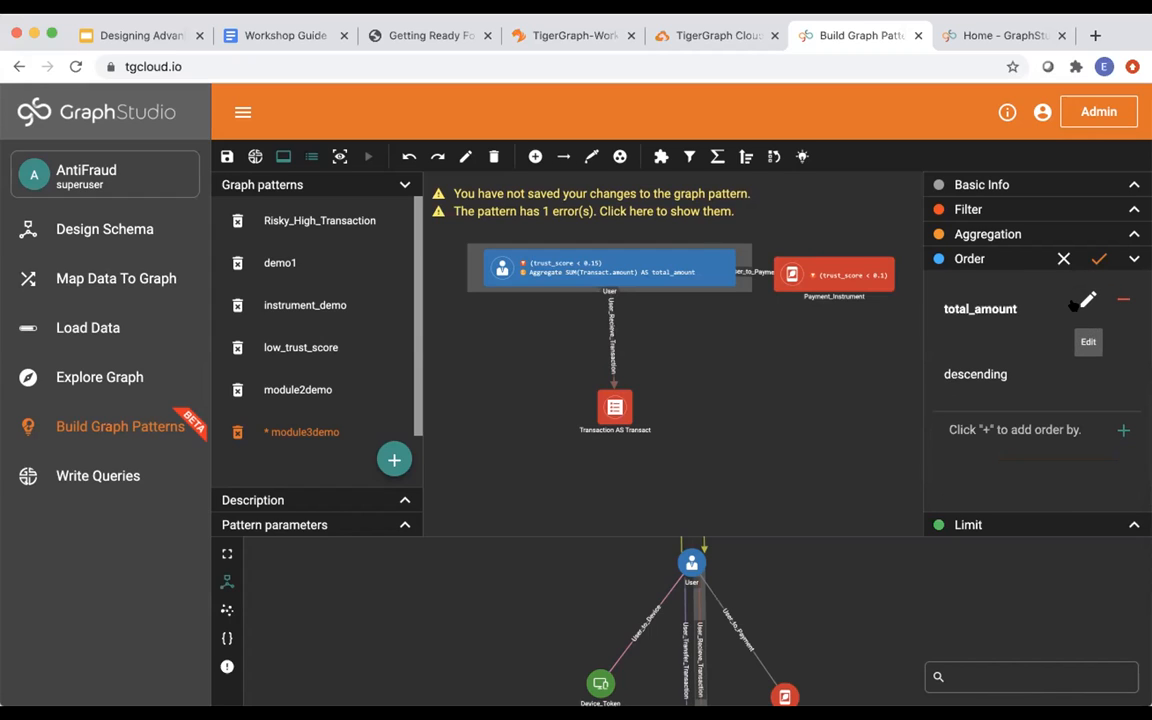
{"action": "left_click", "coordinate": [1096, 258]}
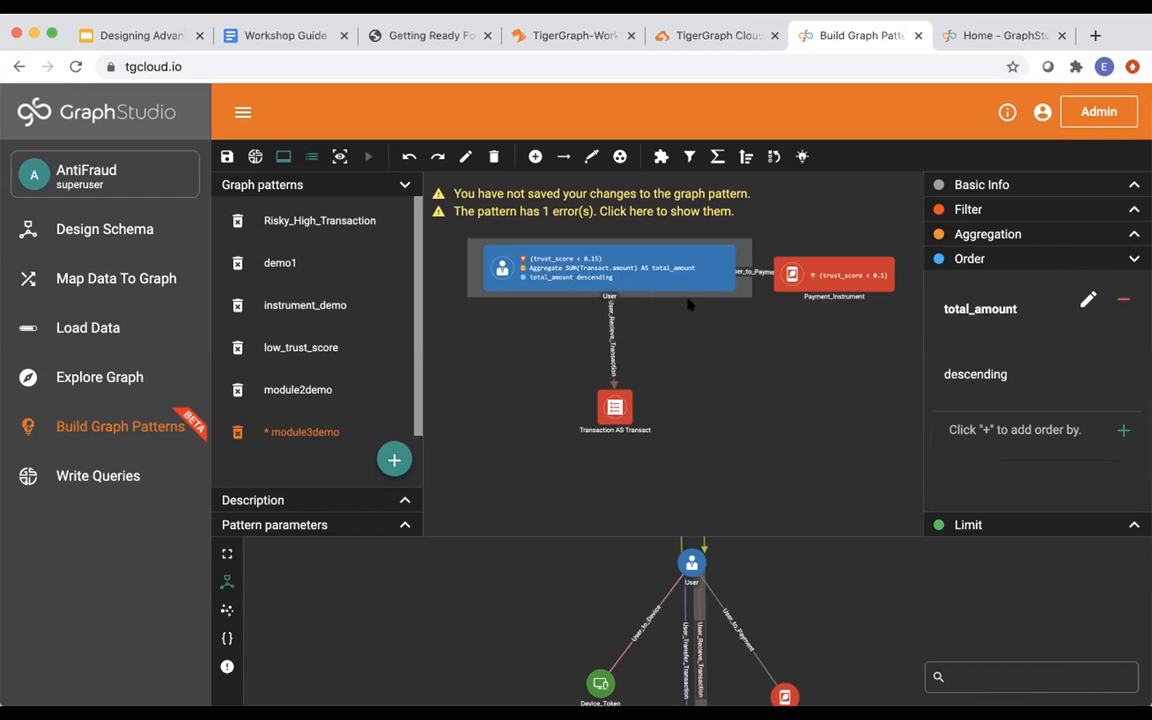
{"action": "left_click", "coordinate": [977, 523]}
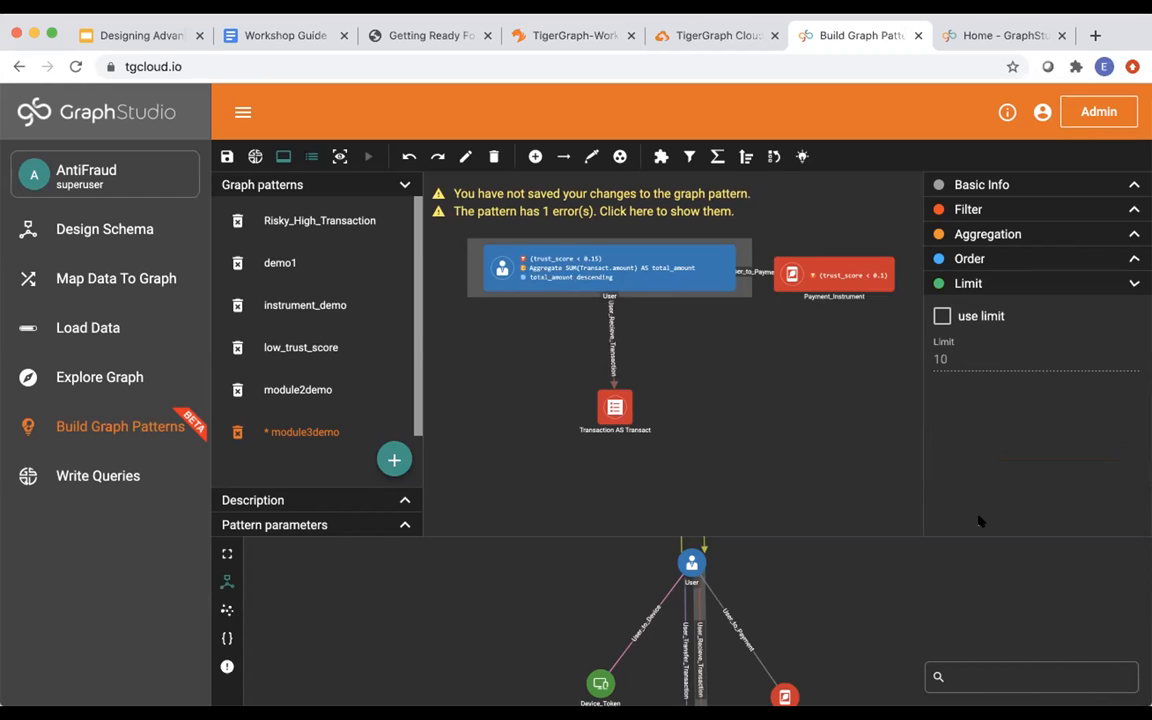
Apply a limit of 10 results to User and spread the three pattern vertices apart.
{"action": "left_click", "coordinate": [942, 317]}
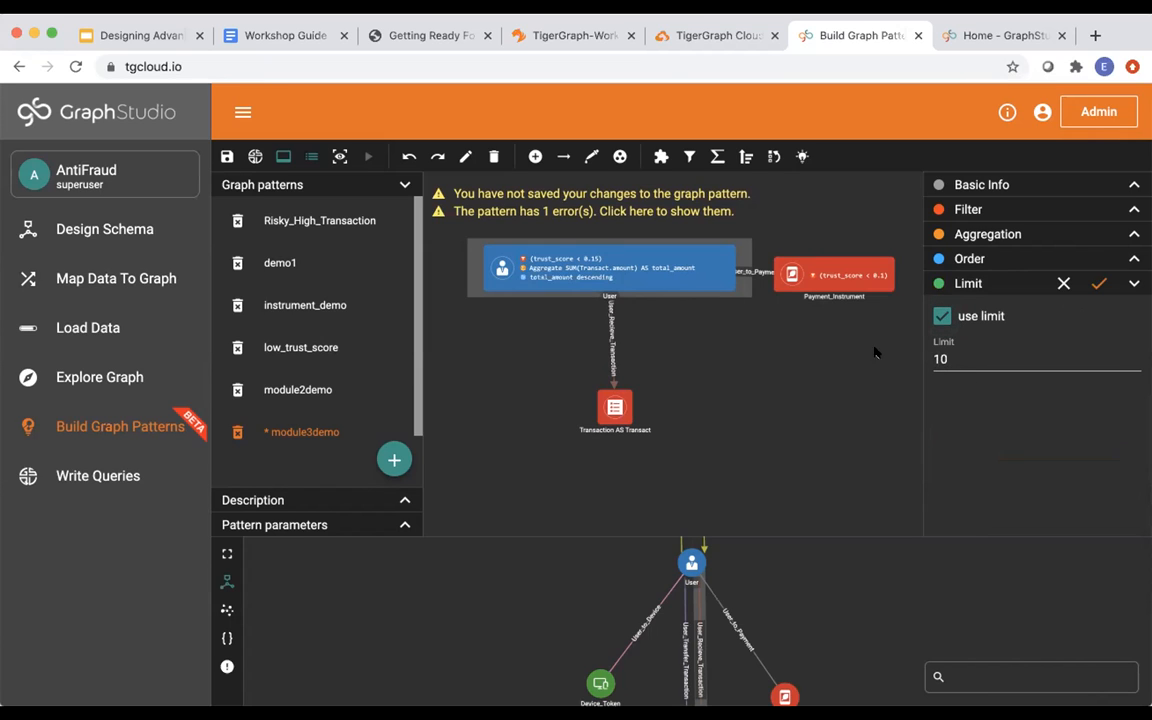
{"action": "left_click", "coordinate": [1098, 284]}
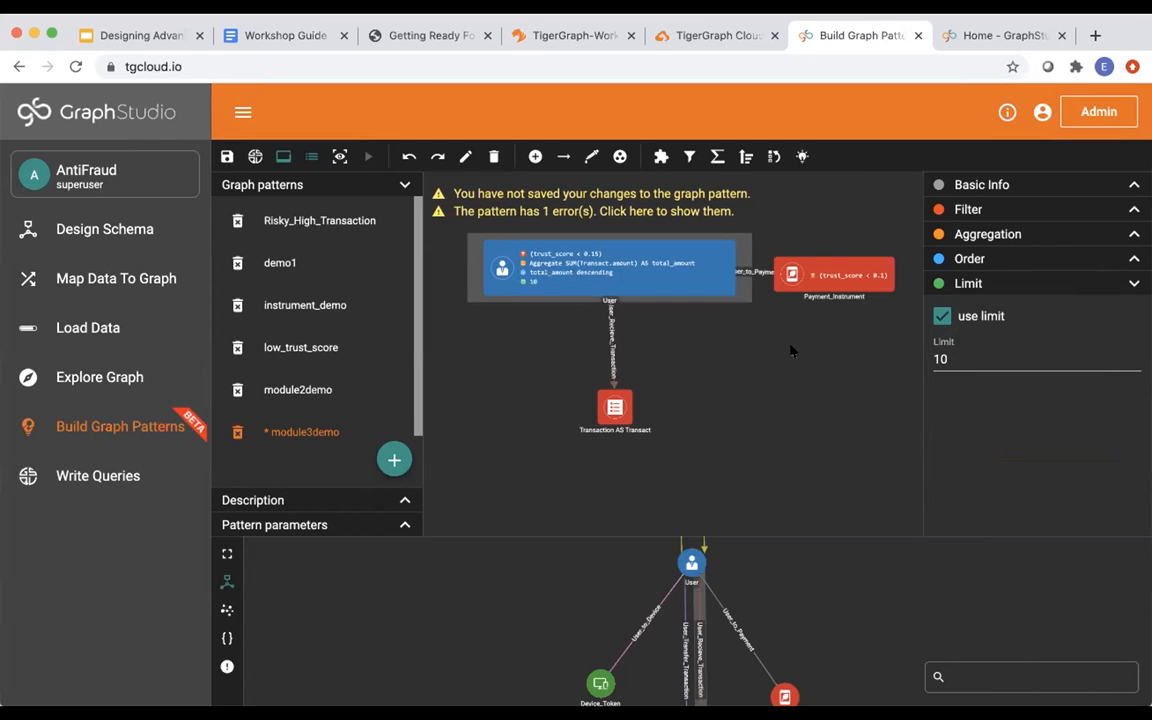
{"action": "left_click_drag", "start_coordinate": [806, 281], "coordinate": [845, 291]}
{"action": "left_click_drag", "start_coordinate": [694, 276], "coordinate": [671, 276]}
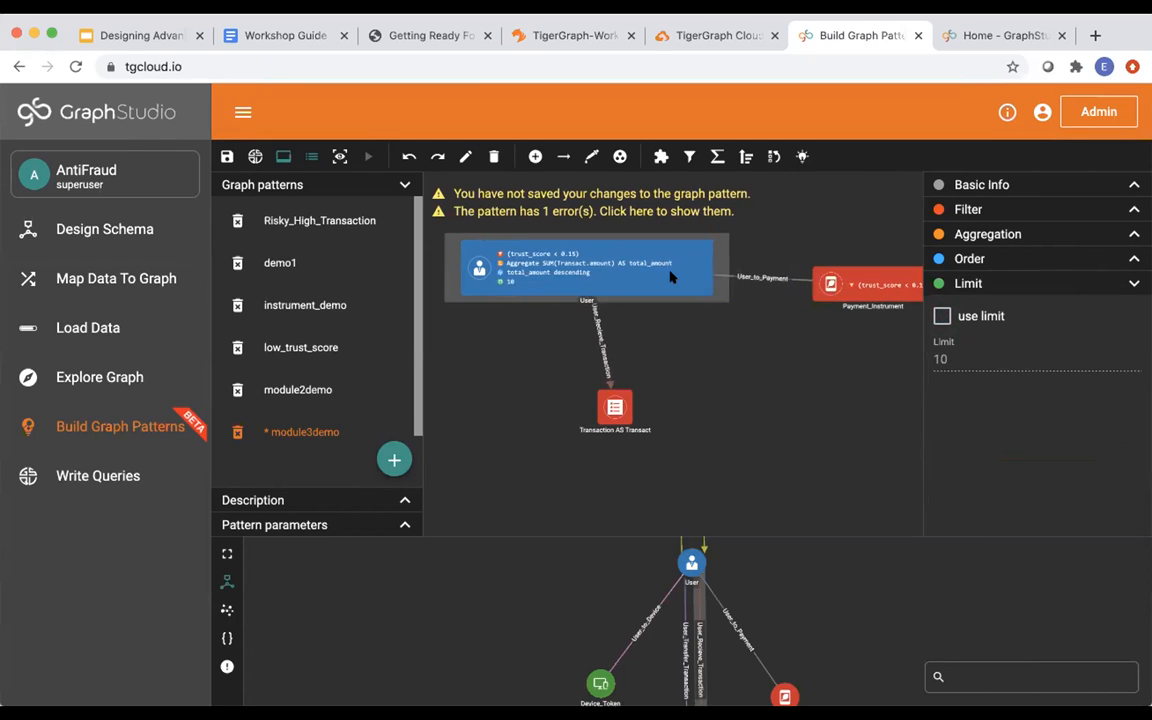
{"action": "left_click_drag", "start_coordinate": [614, 402], "coordinate": [570, 411]}
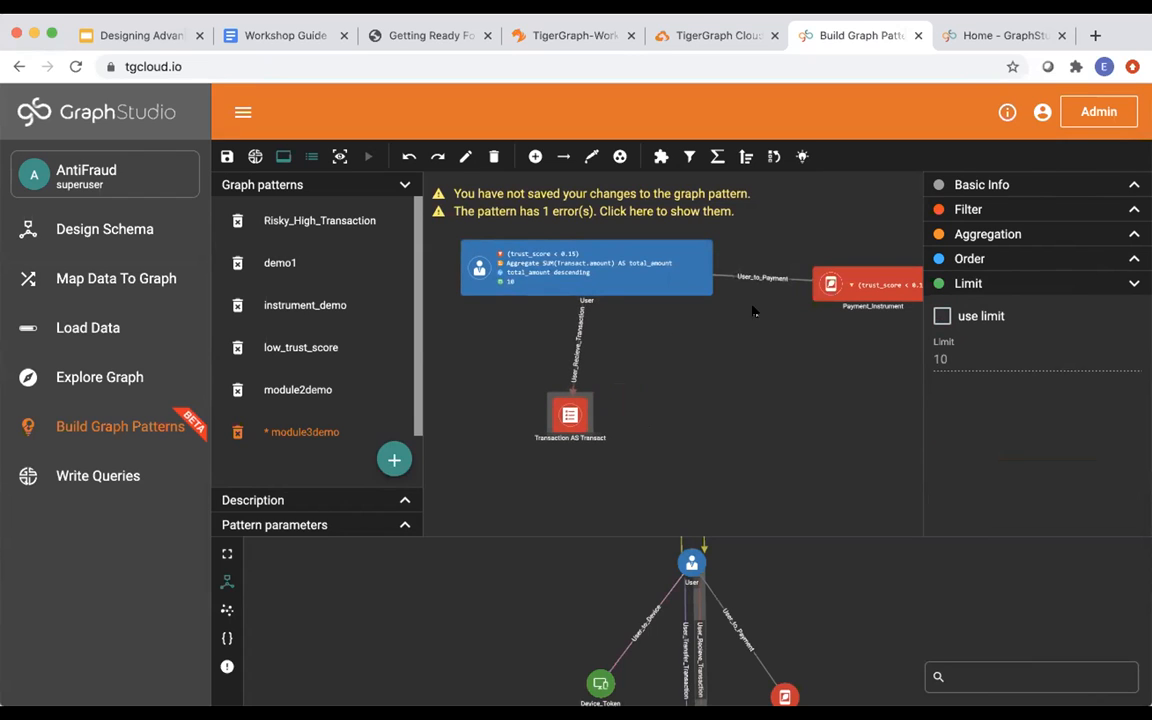
Mark the User, Payment_Instrument and Transaction vertices and both connecting edges as in-result, then save module3demo.
{"action": "left_click", "coordinate": [797, 157]}
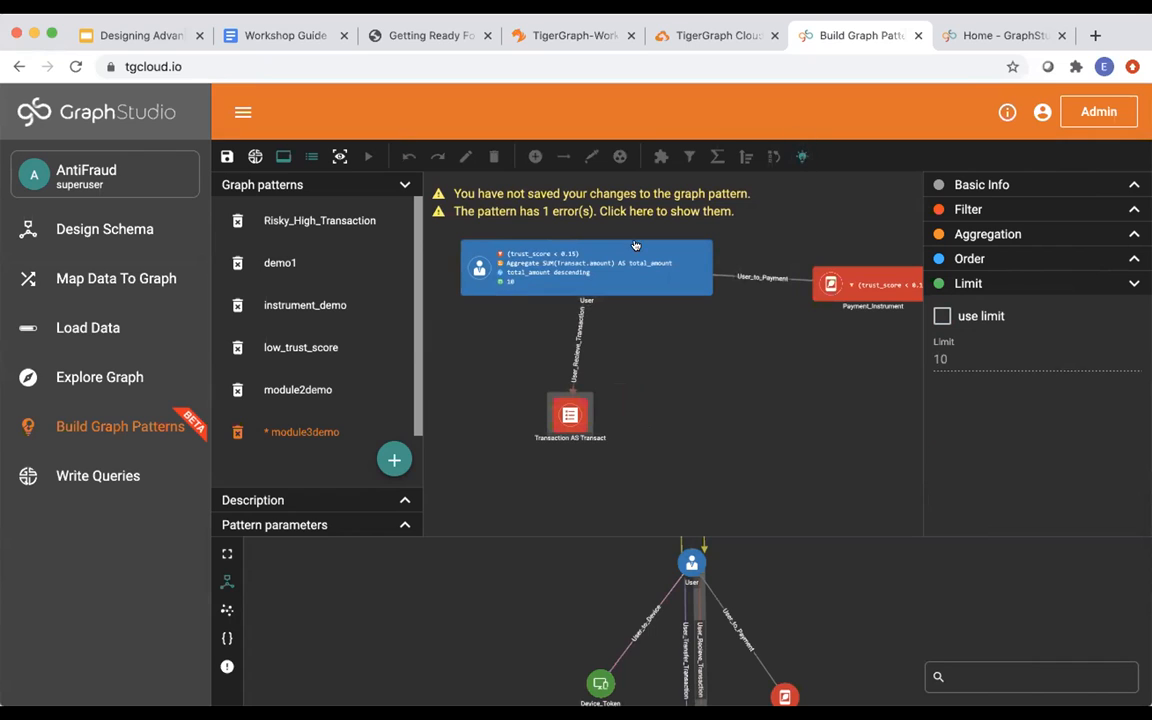
{"action": "left_click", "coordinate": [561, 246]}
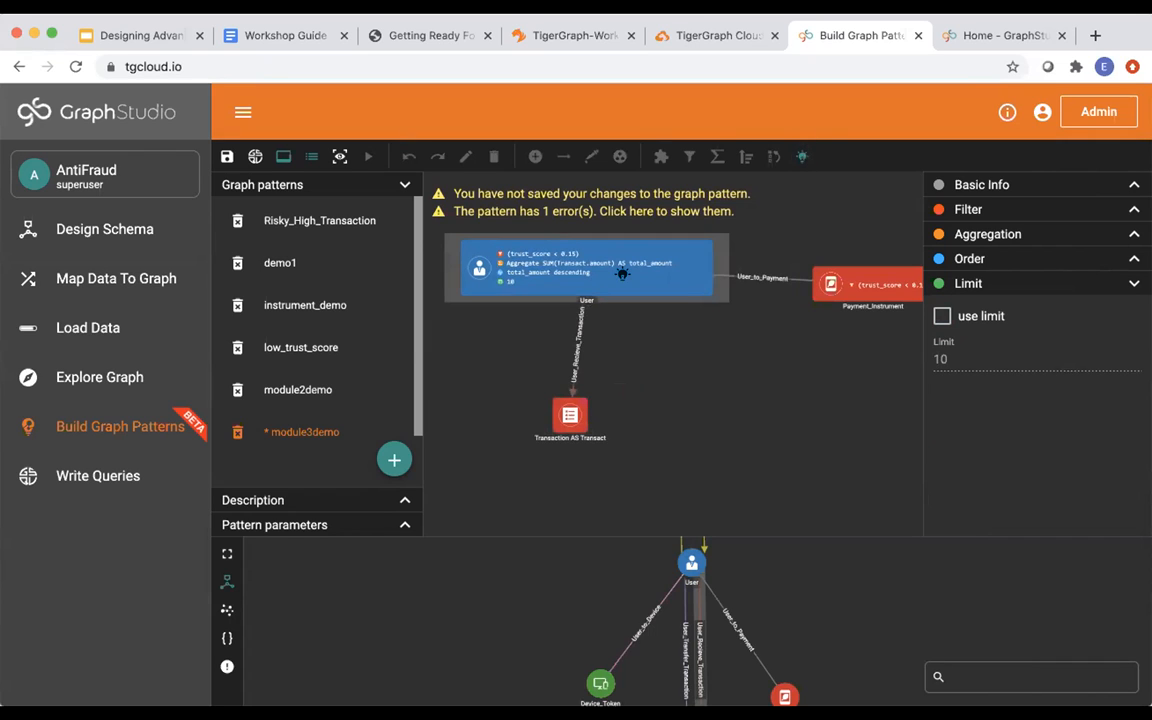
{"action": "left_click", "coordinate": [757, 272]}
{"action": "left_click", "coordinate": [827, 281]}
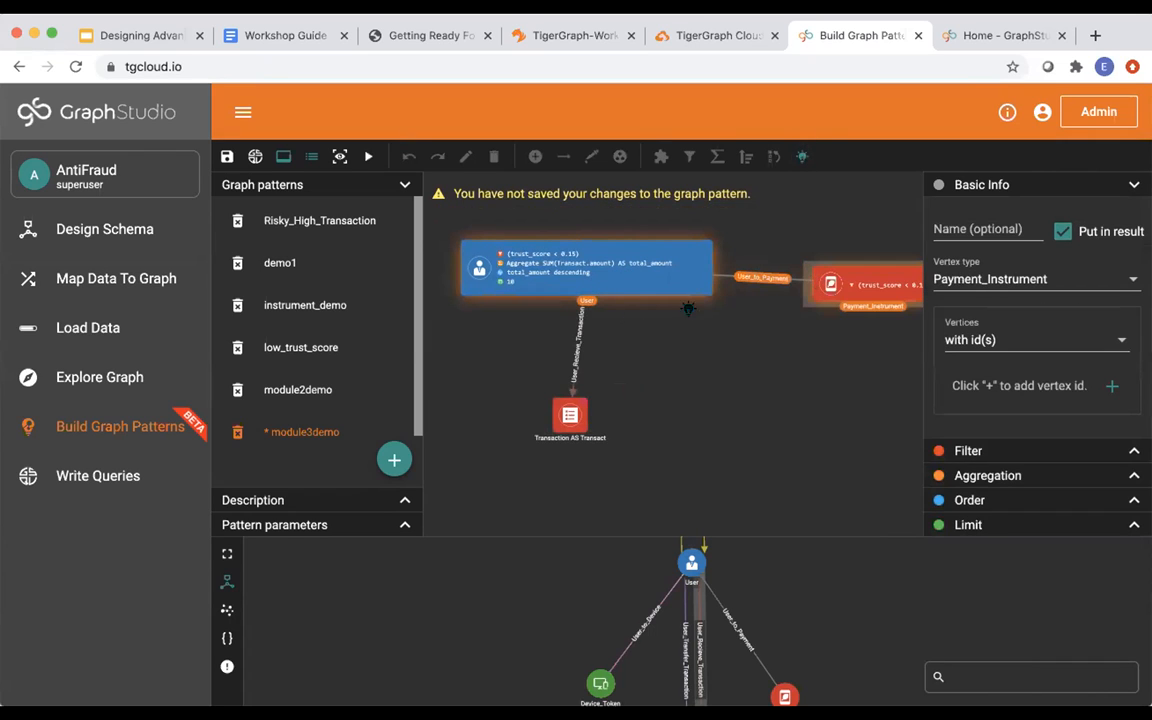
{"action": "left_click", "coordinate": [578, 340]}
{"action": "left_click", "coordinate": [565, 414]}
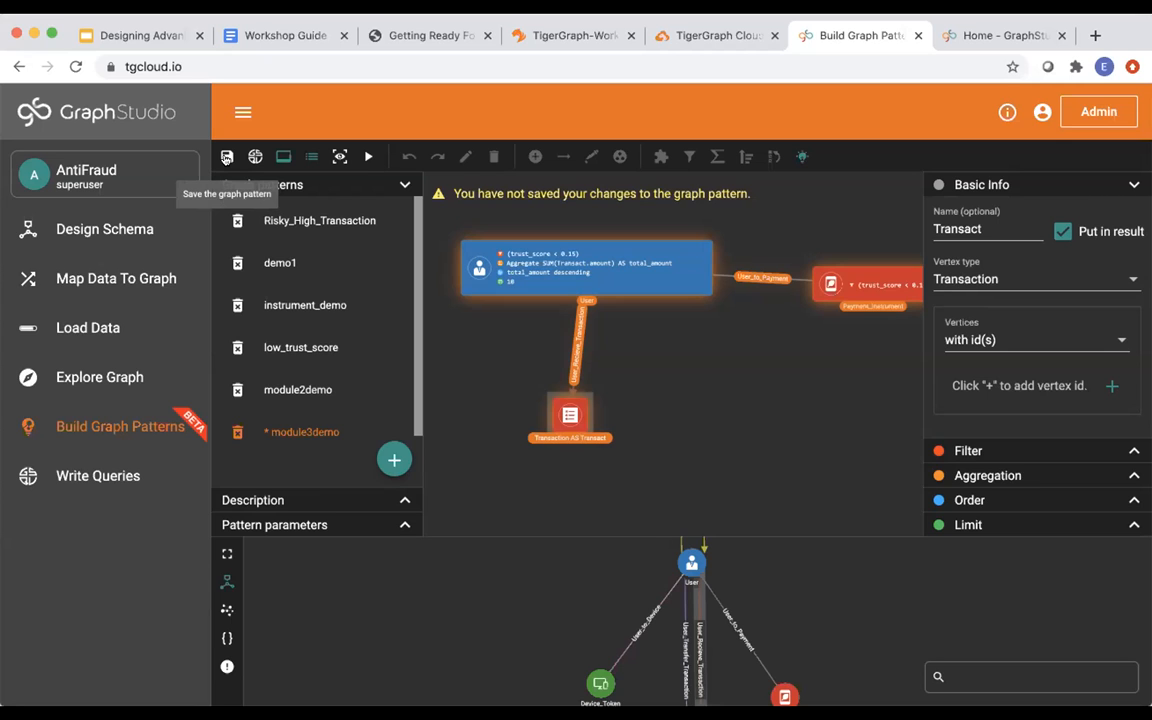
{"action": "left_click", "coordinate": [226, 157]}
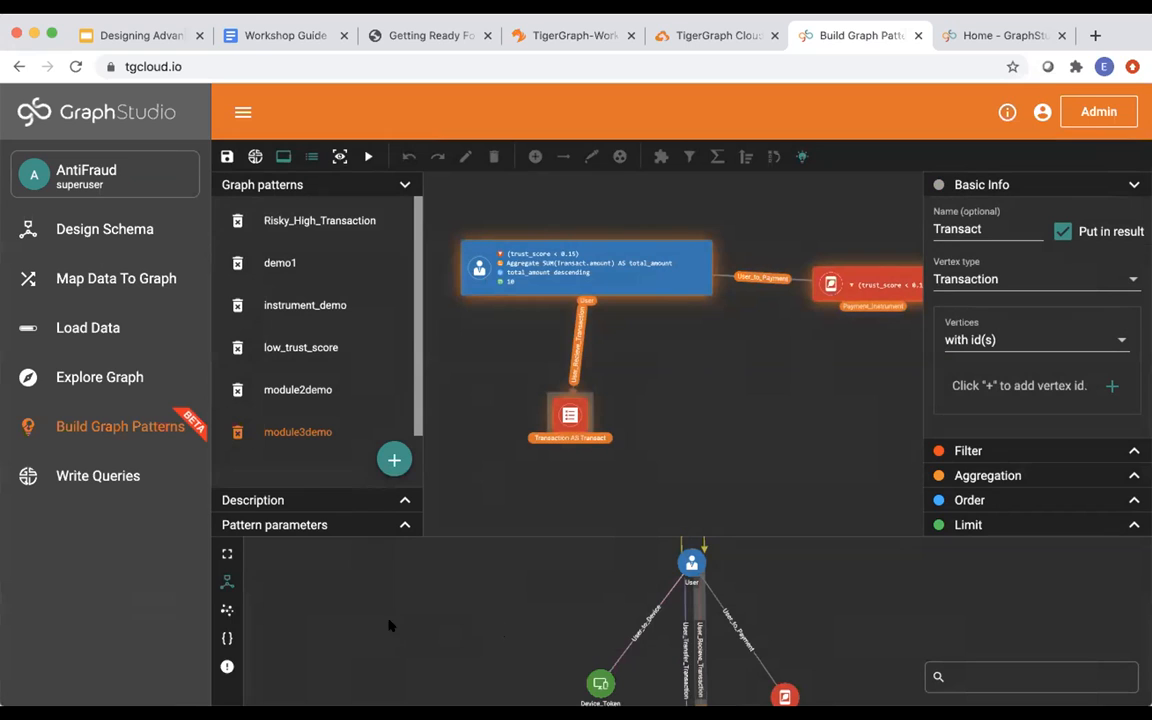
Reposition the User vertex, tick Put in result for it, re-save module3demo and run it.
{"action": "left_click_drag", "start_coordinate": [551, 243], "coordinate": [533, 233]}
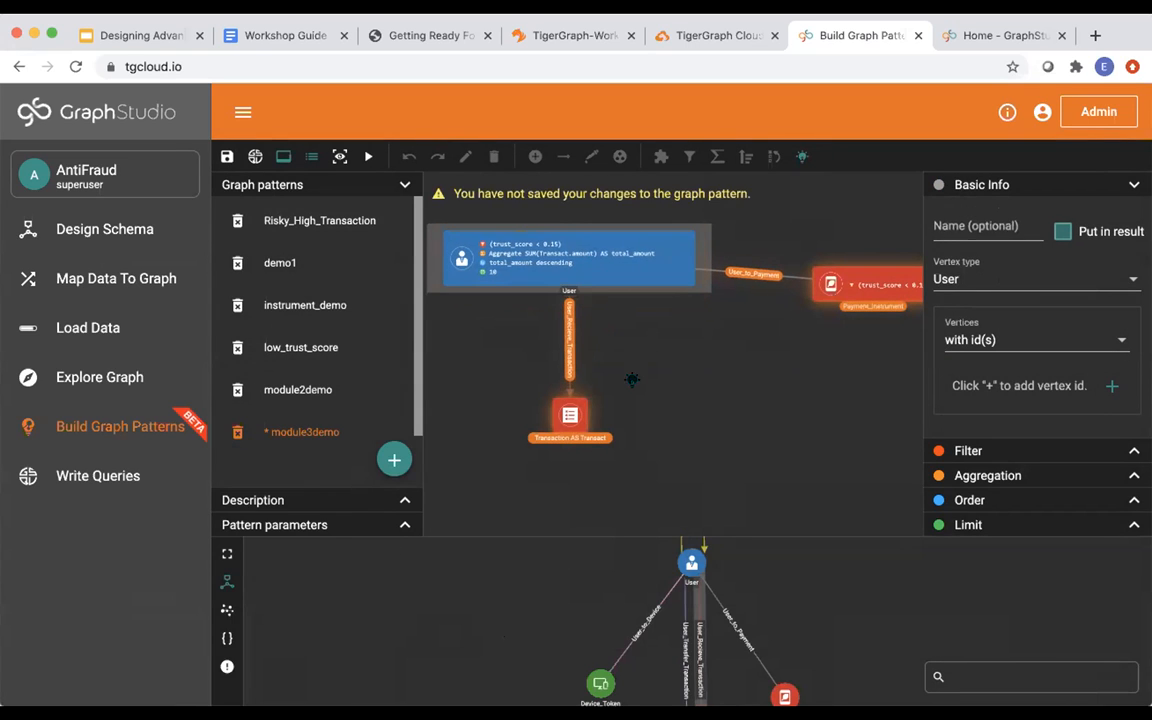
{"action": "left_click", "coordinate": [1063, 231]}
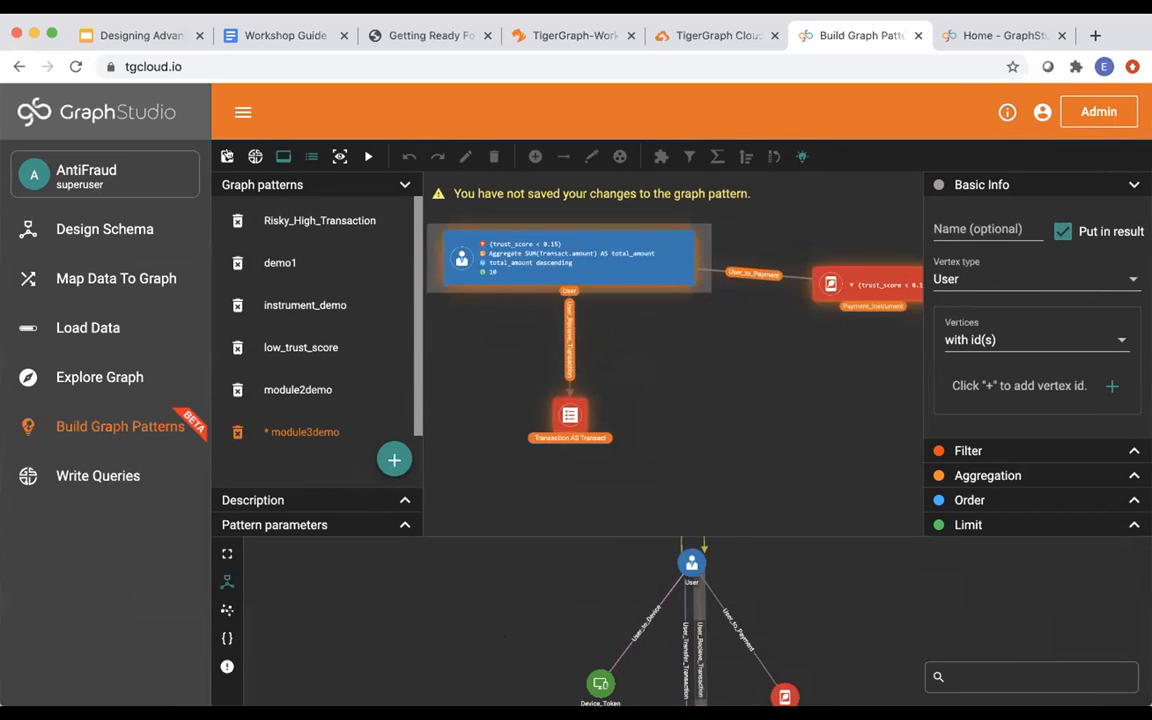
{"action": "left_click", "coordinate": [227, 156]}
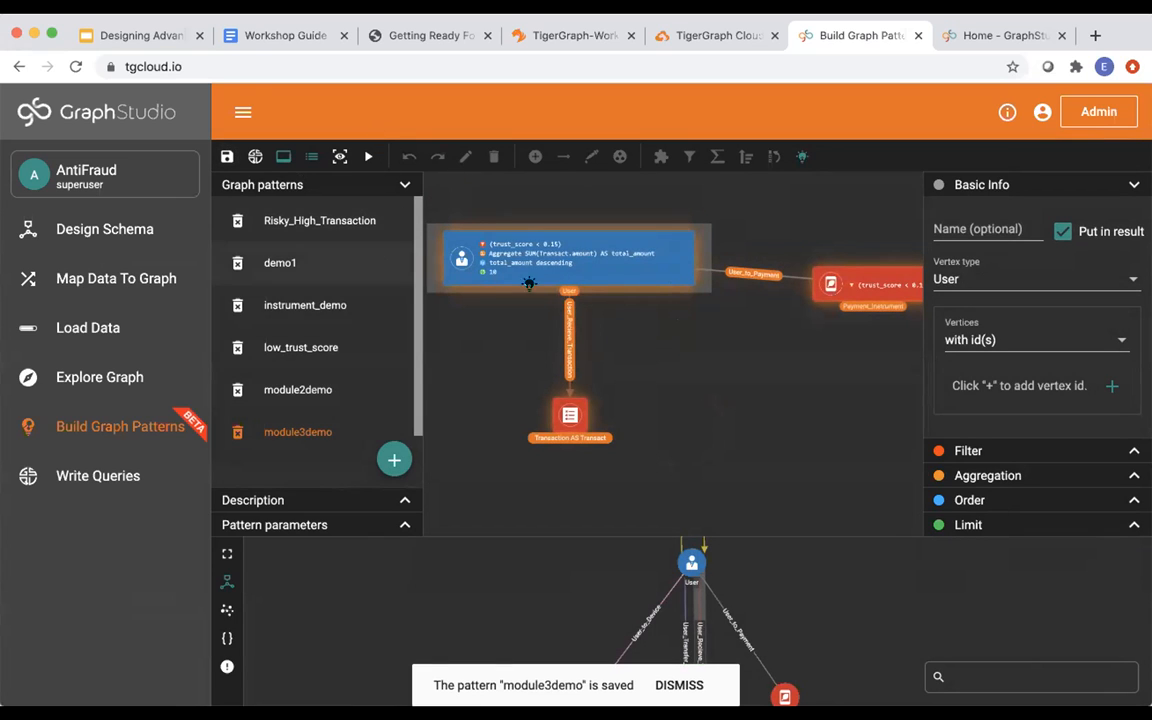
{"action": "left_click", "coordinate": [367, 157]}
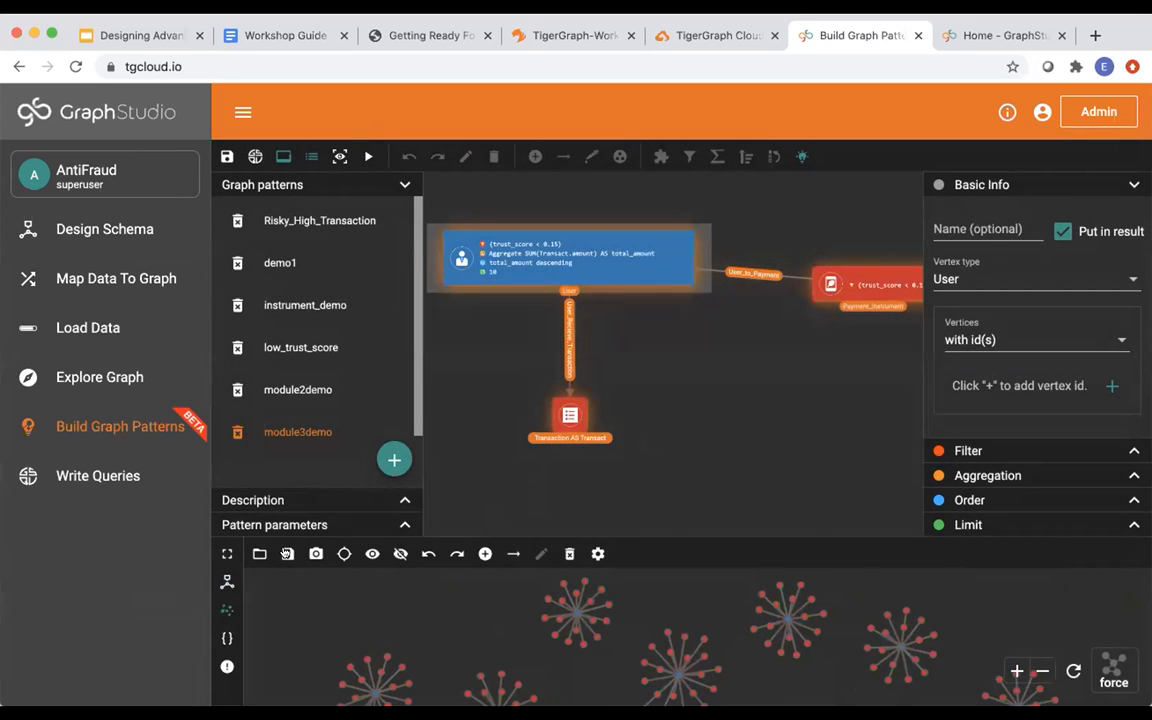
Expand the result graph to inspect the user clusters sharing a Payment_Instrument, then collapse it.
{"action": "left_click", "coordinate": [227, 554]}
{"action": "mouse_move", "coordinate": [618, 445]}
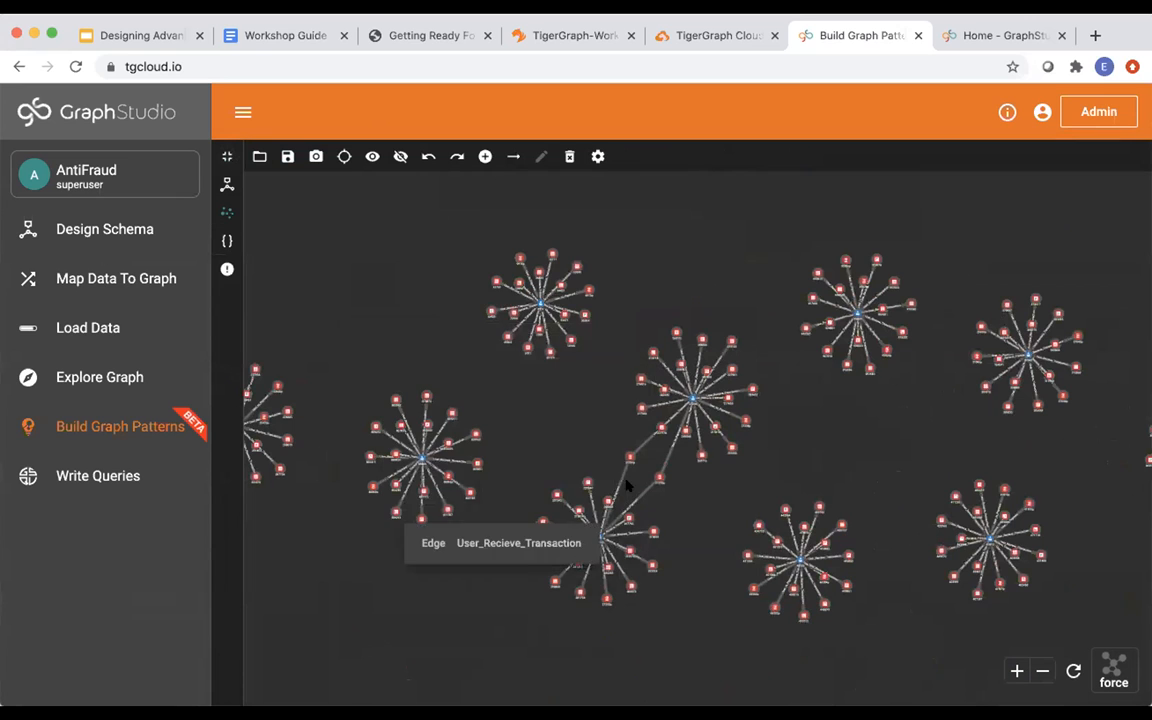
{"action": "scroll", "coordinate": [630, 463], "scroll_direction": "up", "scroll_amount": 2}
{"action": "scroll", "coordinate": [630, 463], "scroll_direction": "up", "scroll_amount": 4}
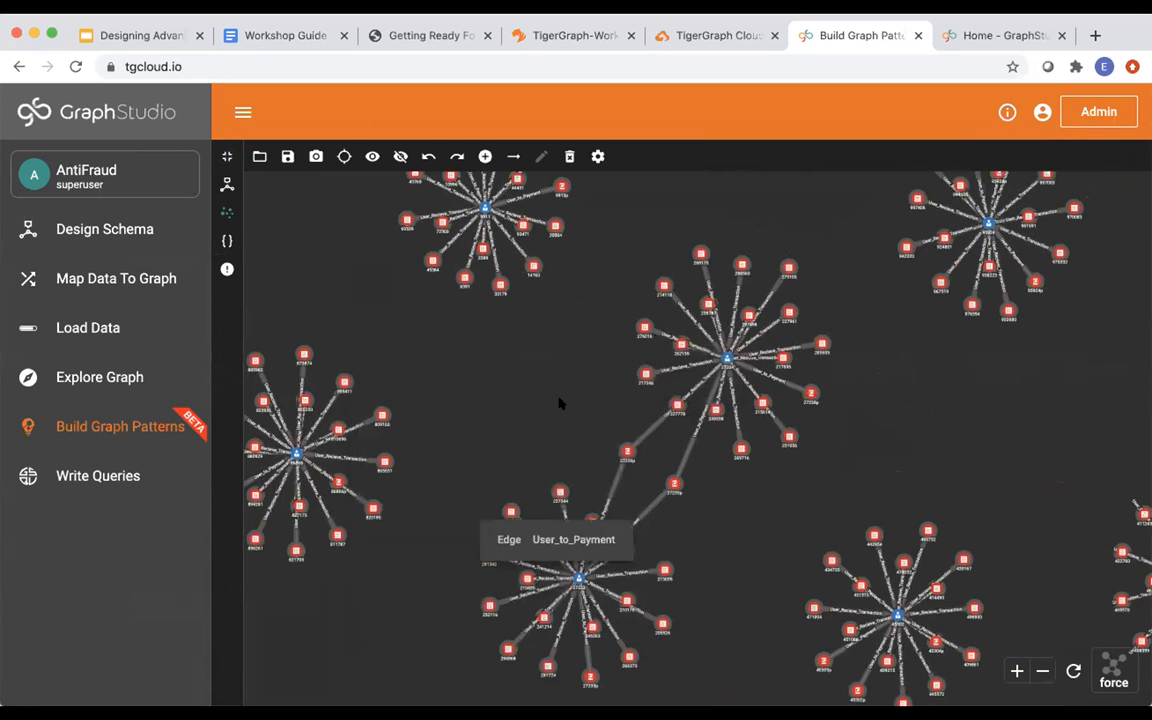
{"action": "scroll", "coordinate": [557, 394], "scroll_direction": "down", "scroll_amount": 2}
{"action": "scroll", "coordinate": [557, 394], "scroll_direction": "down", "scroll_amount": 2}
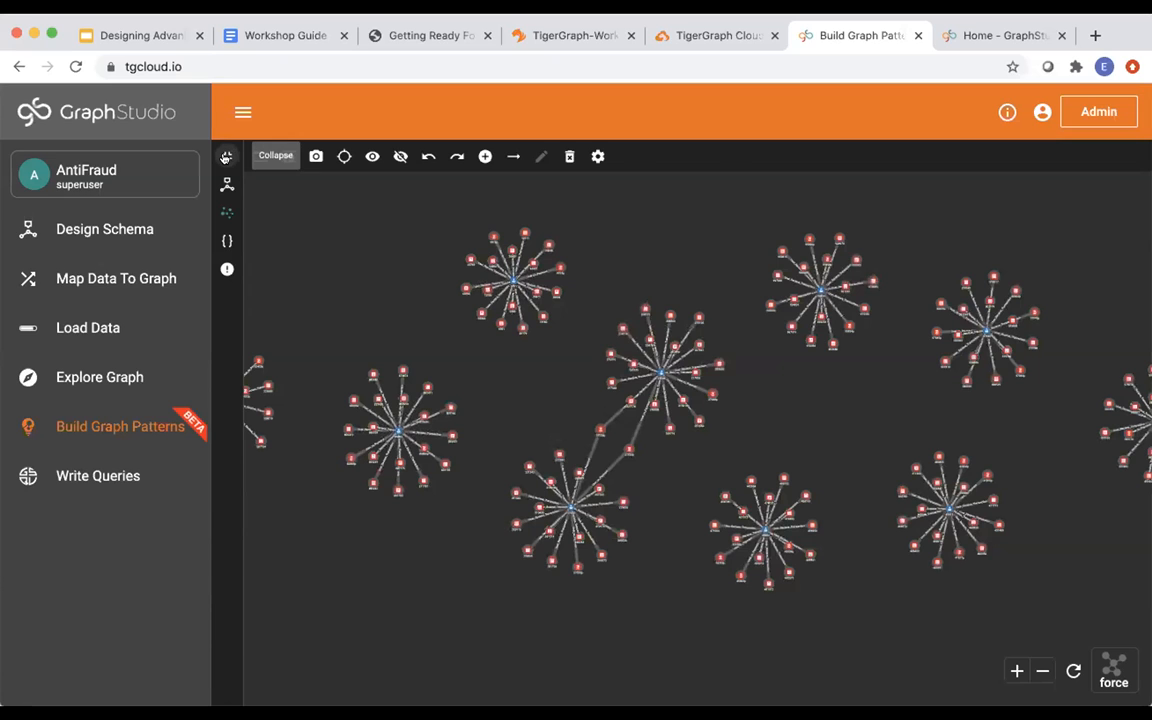
{"action": "left_click", "coordinate": [227, 157]}
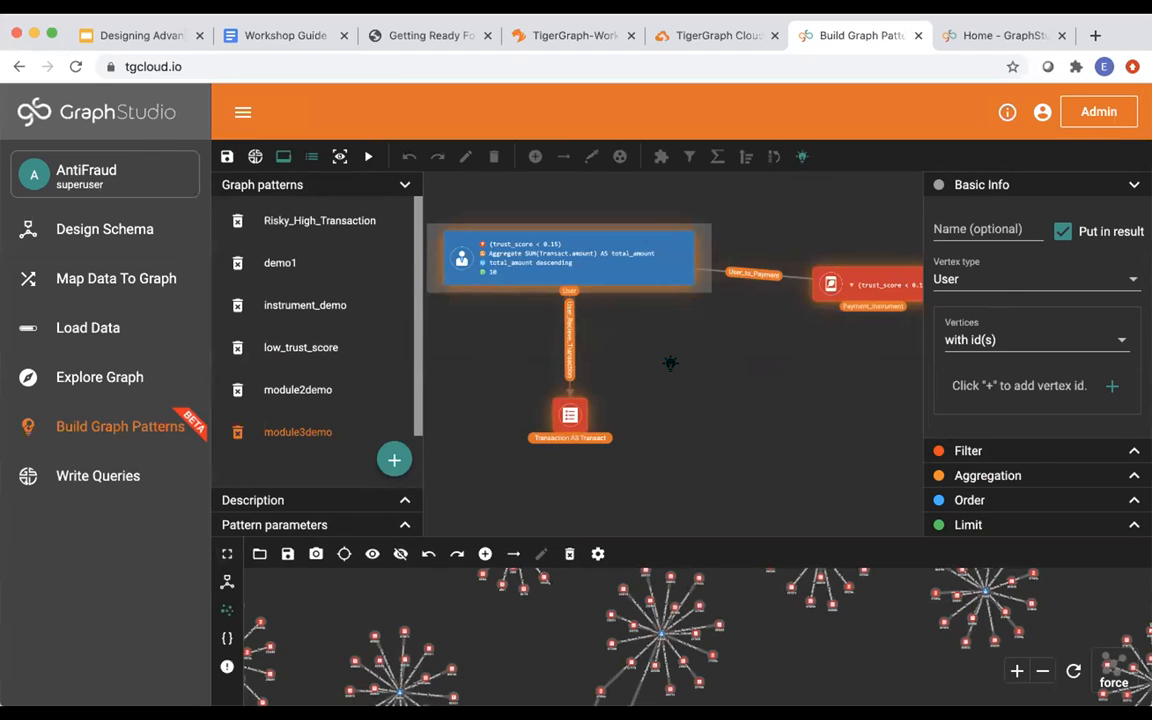
Go to page 11, Module 3 Instructions, in the TigerGraph-Workshop PDF.
{"action": "left_click", "coordinate": [553, 40]}
{"action": "scroll", "coordinate": [527, 373], "scroll_direction": "down", "scroll_amount": 1}
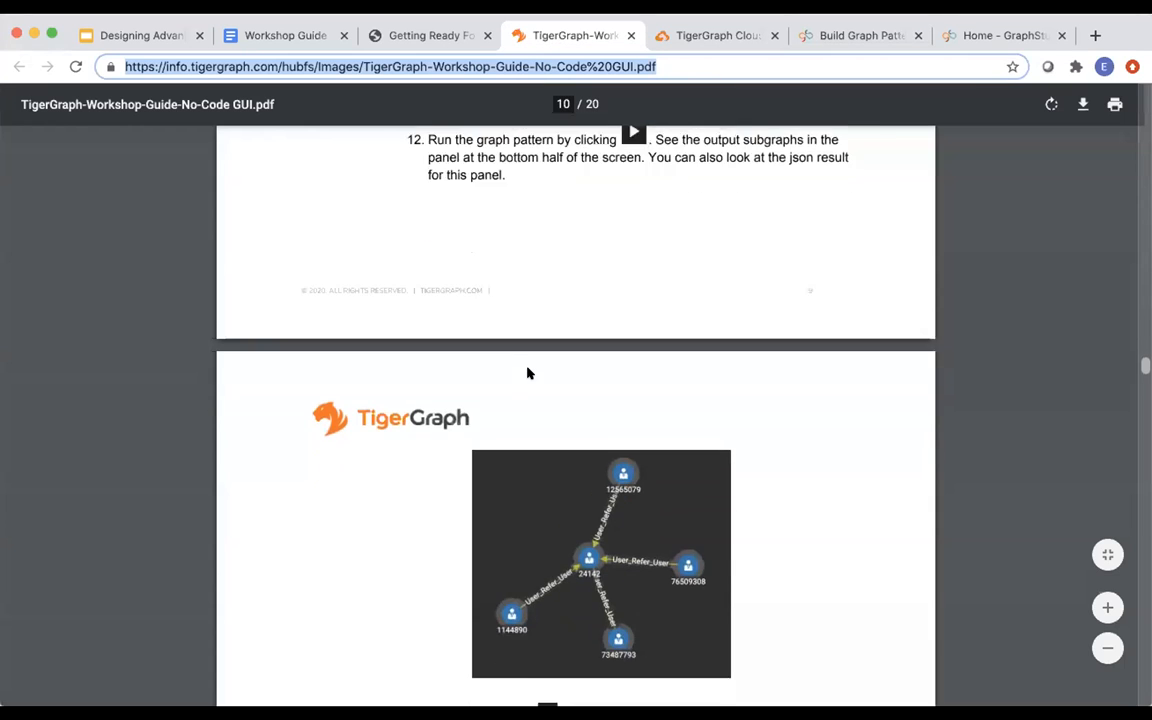
{"action": "scroll", "coordinate": [528, 373], "scroll_direction": "up", "scroll_amount": 3}
{"action": "scroll", "coordinate": [527, 373], "scroll_direction": "up", "scroll_amount": 2}
{"action": "scroll", "coordinate": [527, 373], "scroll_direction": "down", "scroll_amount": 12}
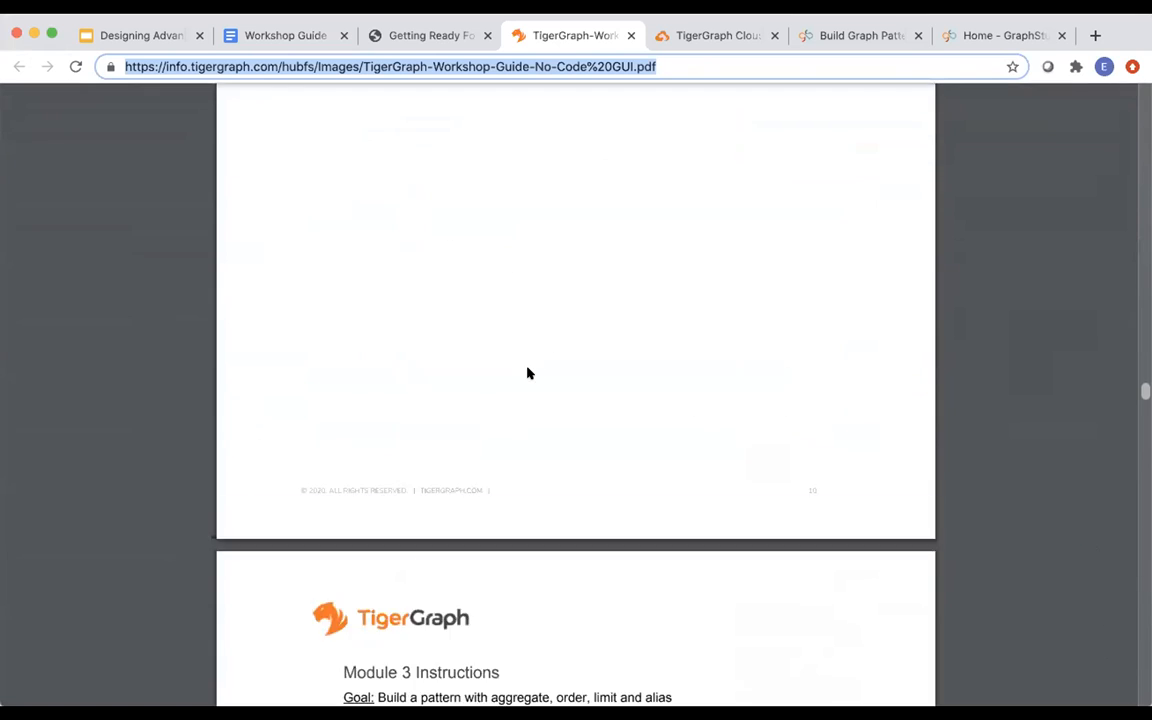
{"action": "scroll", "coordinate": [529, 373], "scroll_direction": "down", "scroll_amount": 2}
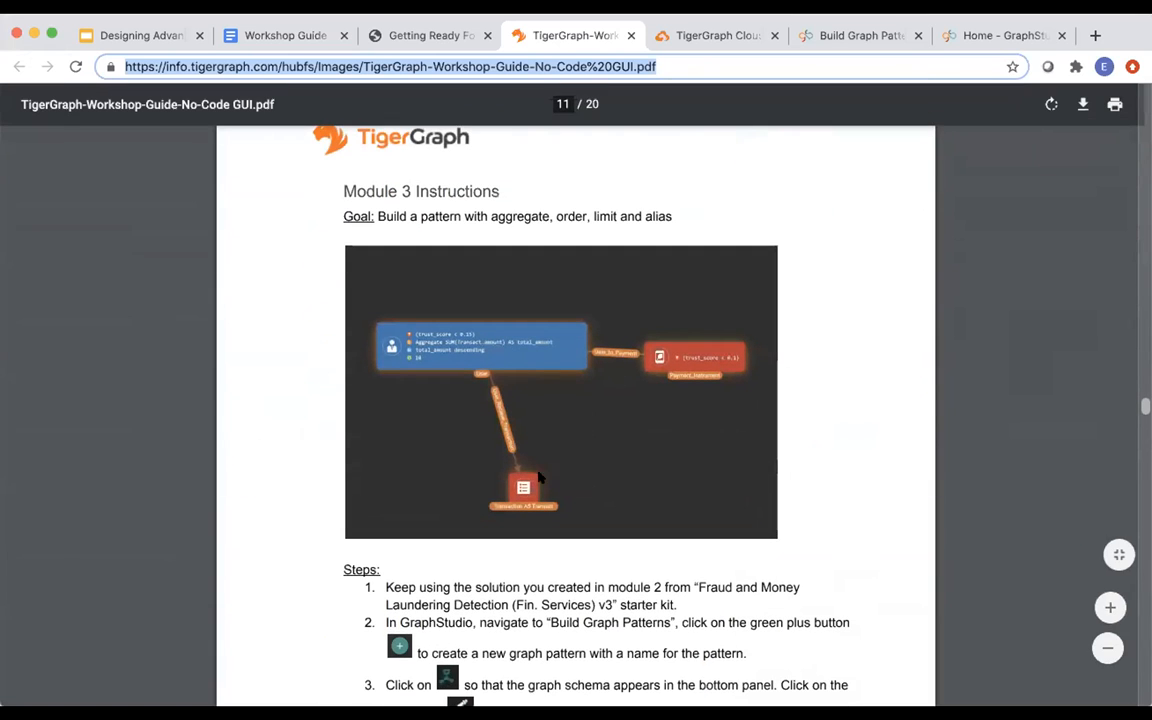